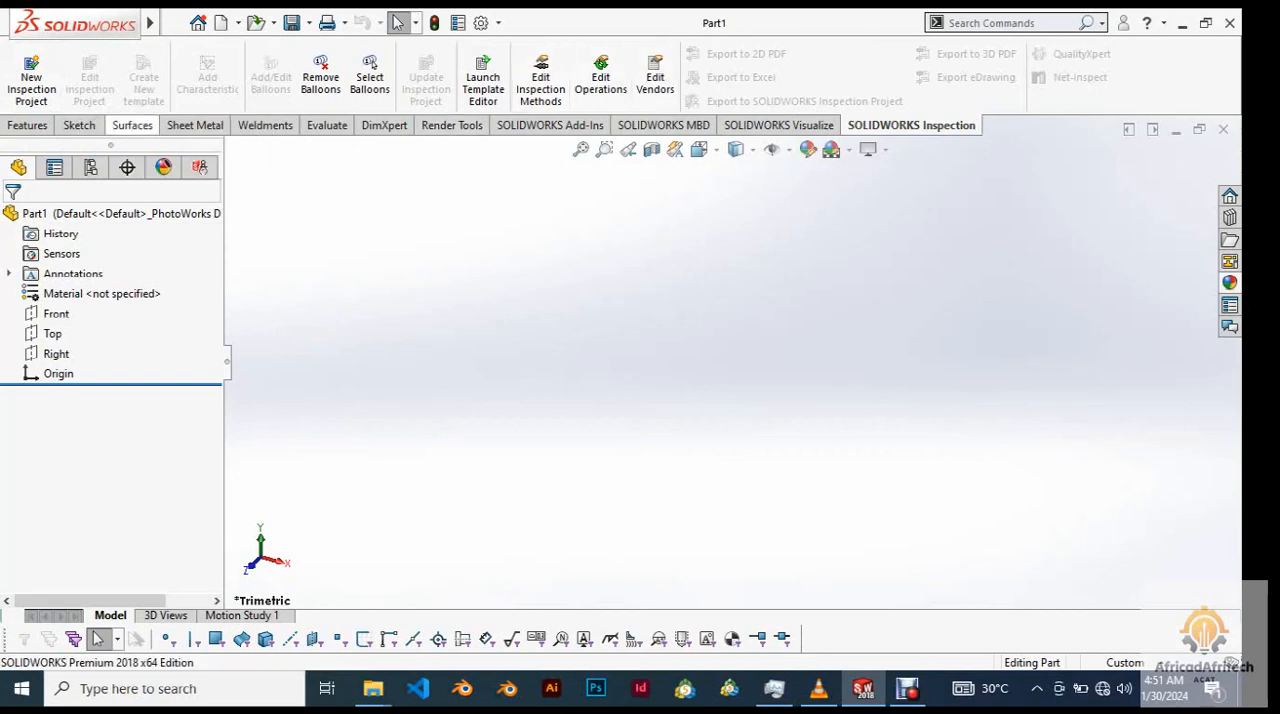
# Start a sketch on the Front plane.
pyautogui.click(132, 125)
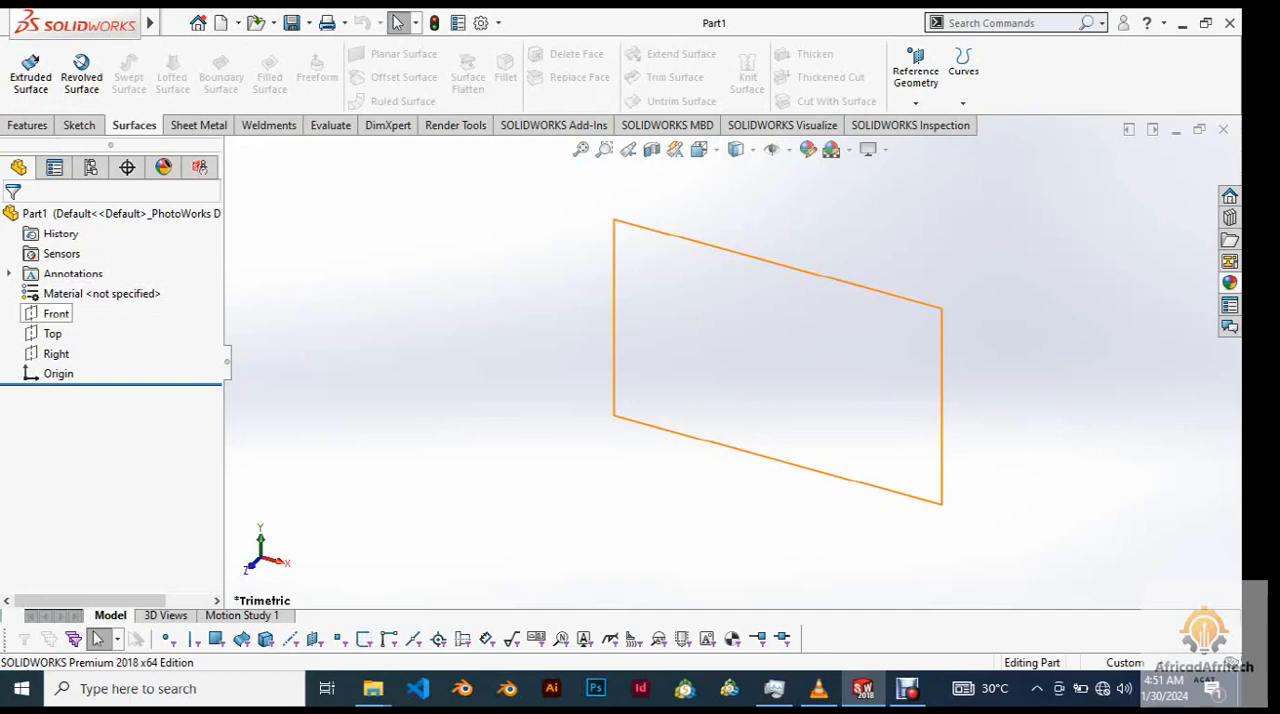
pyautogui.click(56, 313)
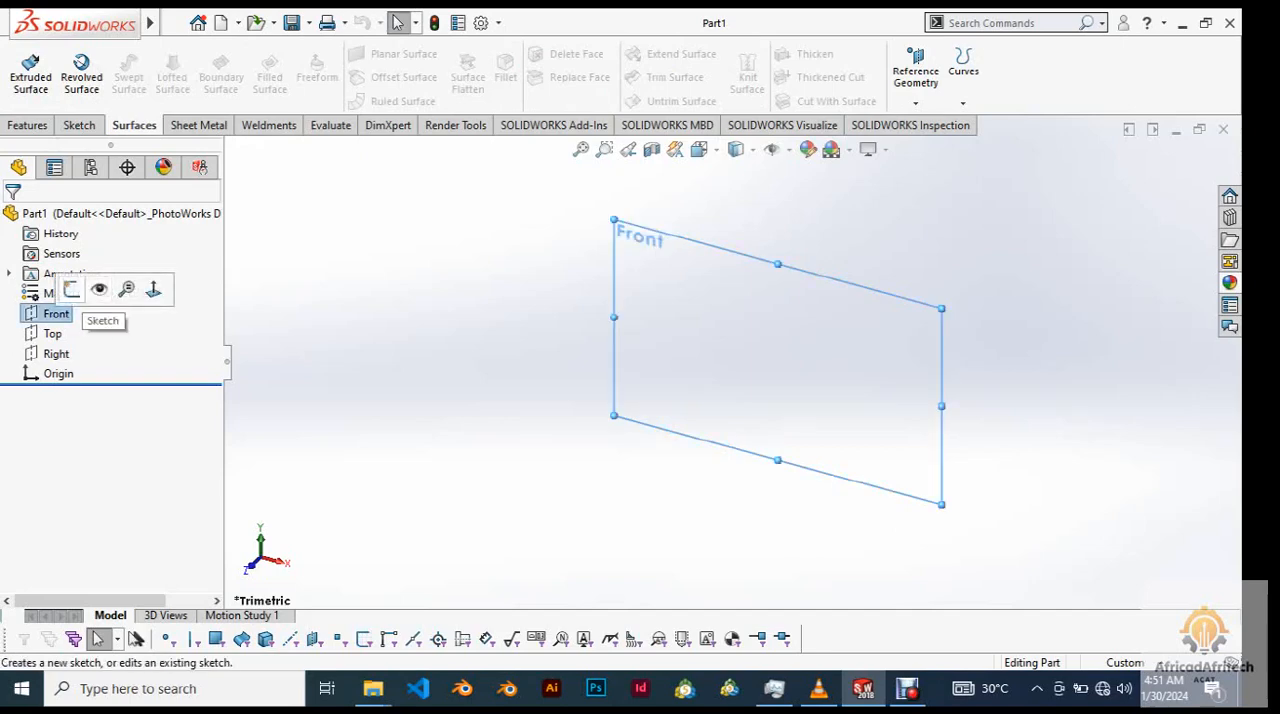
pyautogui.click(71, 289)
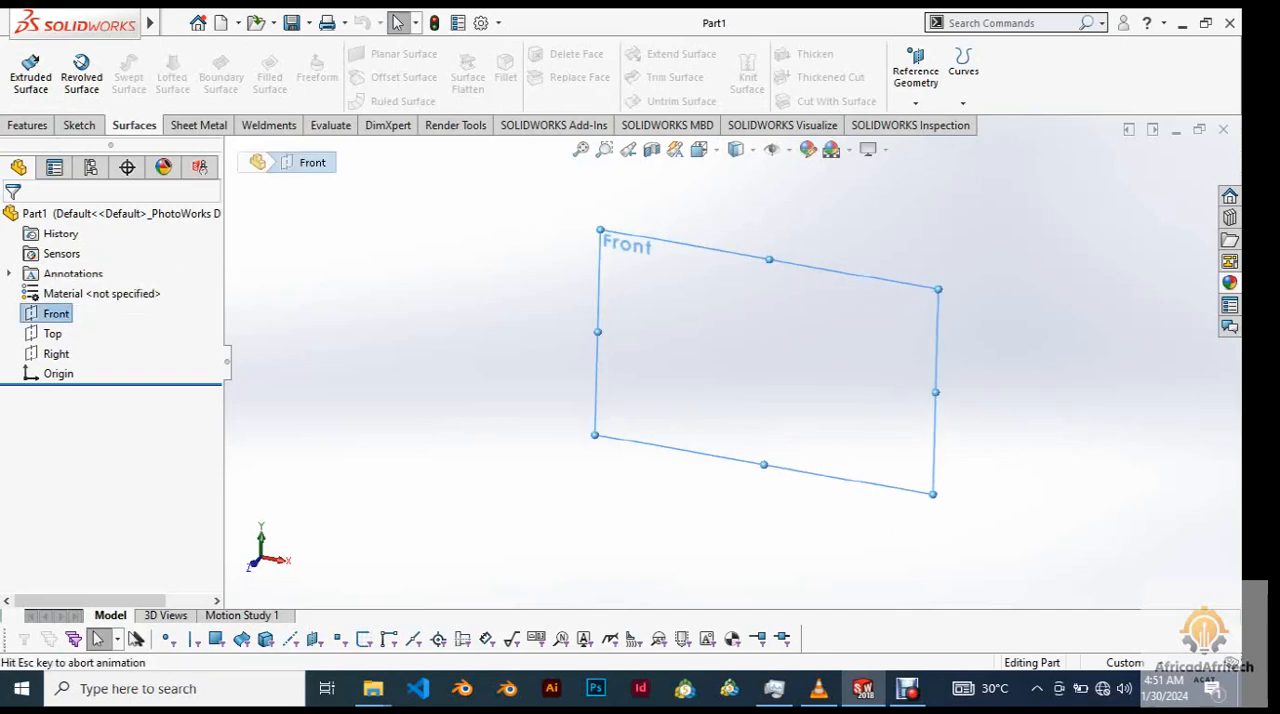
# Draw a vertical centerline about 65 mm long down to the origin and a horizontal centerline about 133 mm long from it.
pyautogui.click(129, 54)
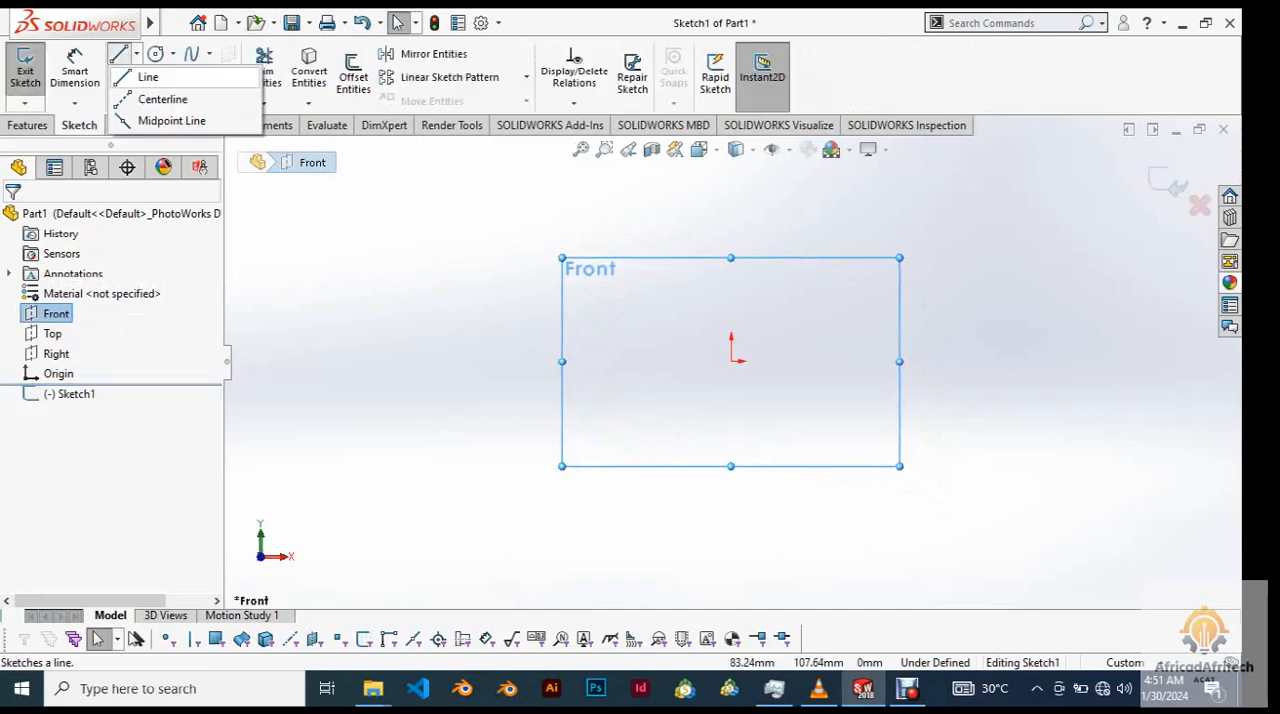
pyautogui.click(160, 97)
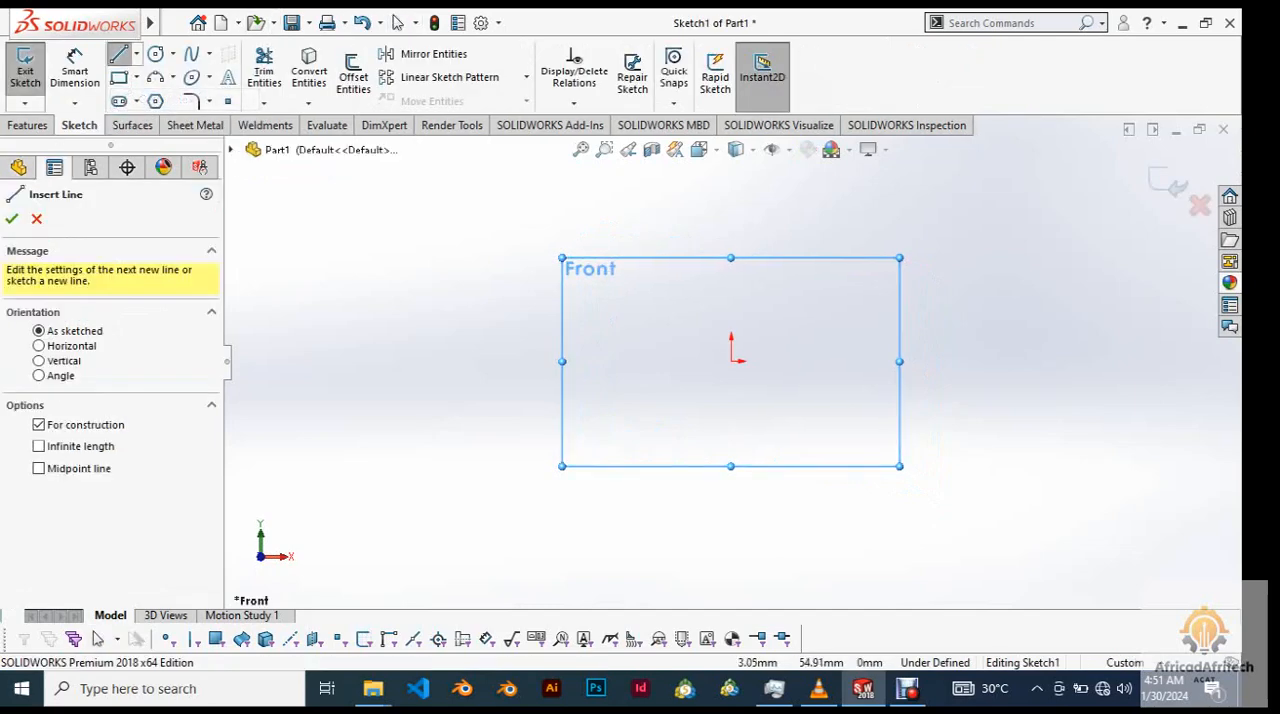
pyautogui.click(731, 228)
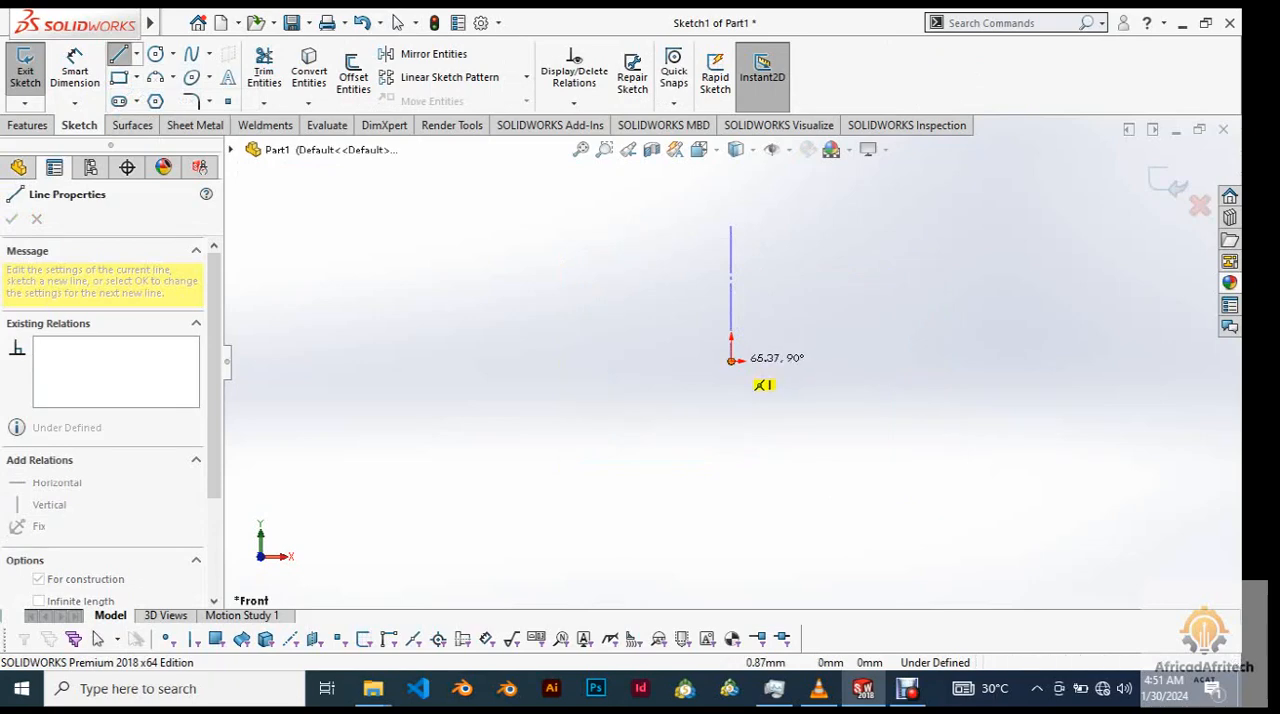
pyautogui.click(731, 360)
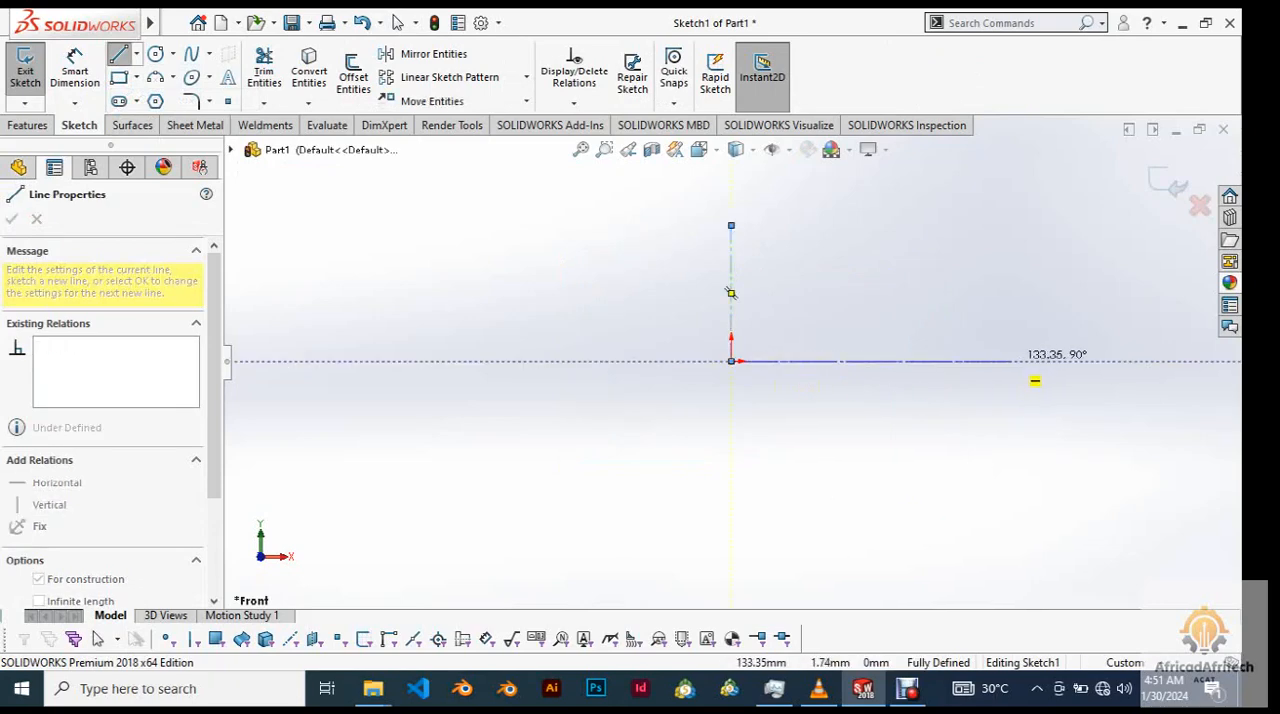
pyautogui.click(1010, 361)
pyautogui.rightClick(970, 186)
pyautogui.click(1015, 263)
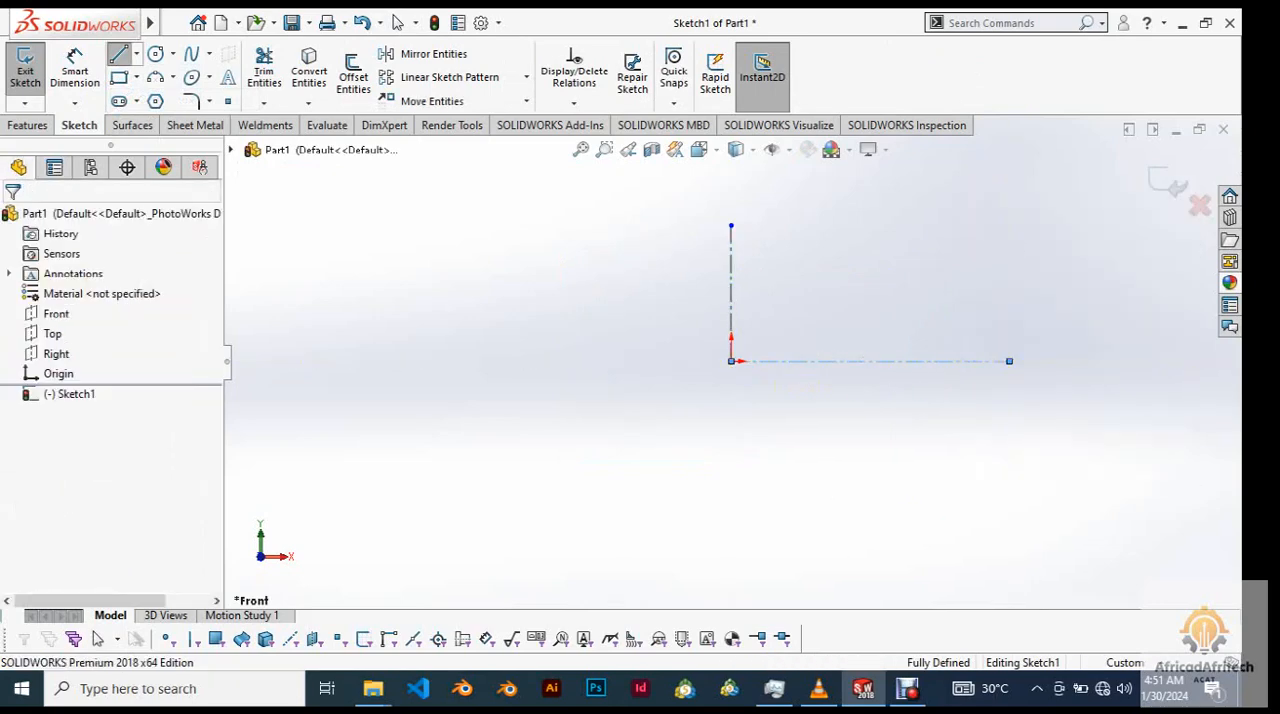
# Sketch a shallow 3 Point Arc across the vertical centerline, about 224 mm between its ends, with a radius of about 484 mm.
pyautogui.scroll(3, 847, 280)
pyautogui.scroll(-4, 847, 280)
pyautogui.scroll(2, 847, 280)
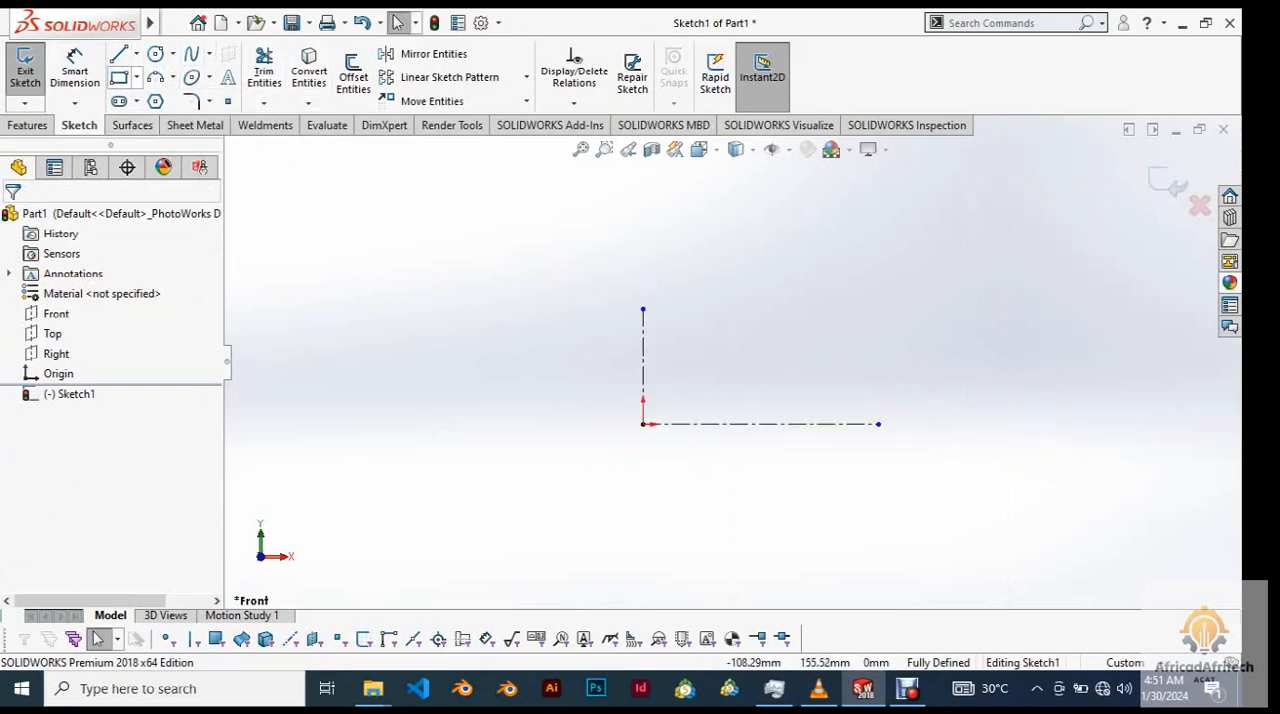
pyautogui.click(172, 77)
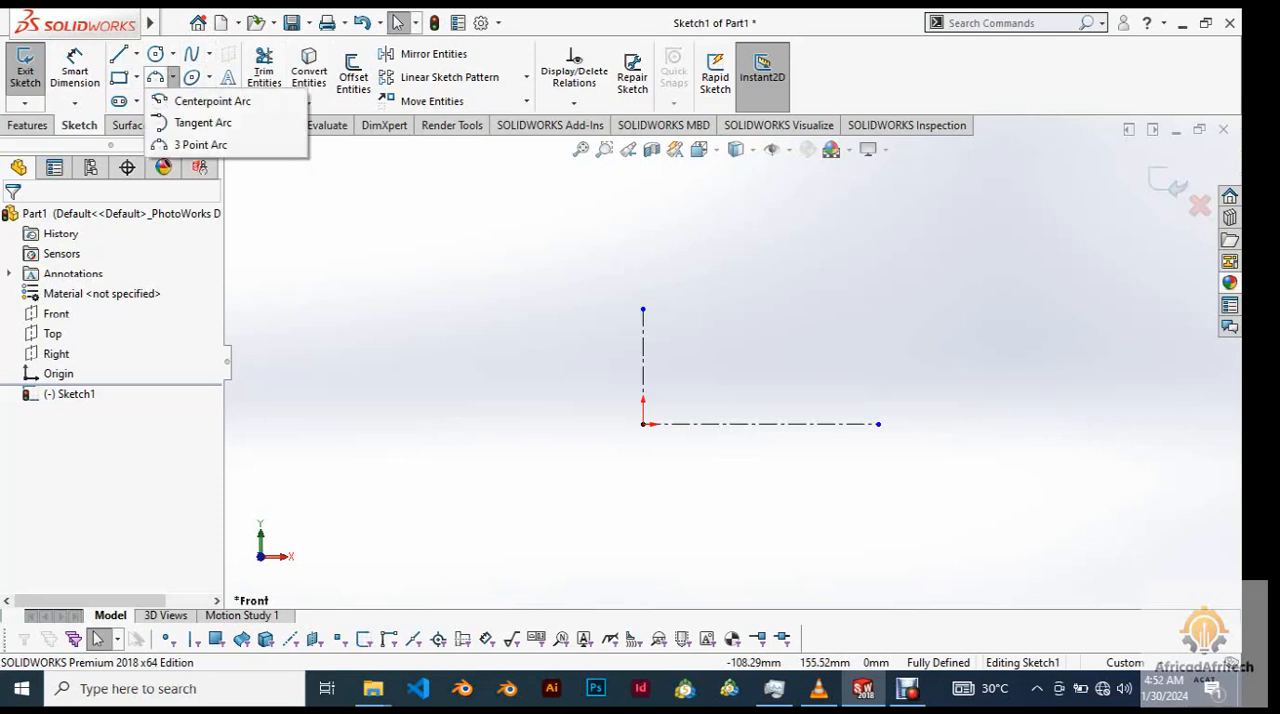
pyautogui.click(200, 144)
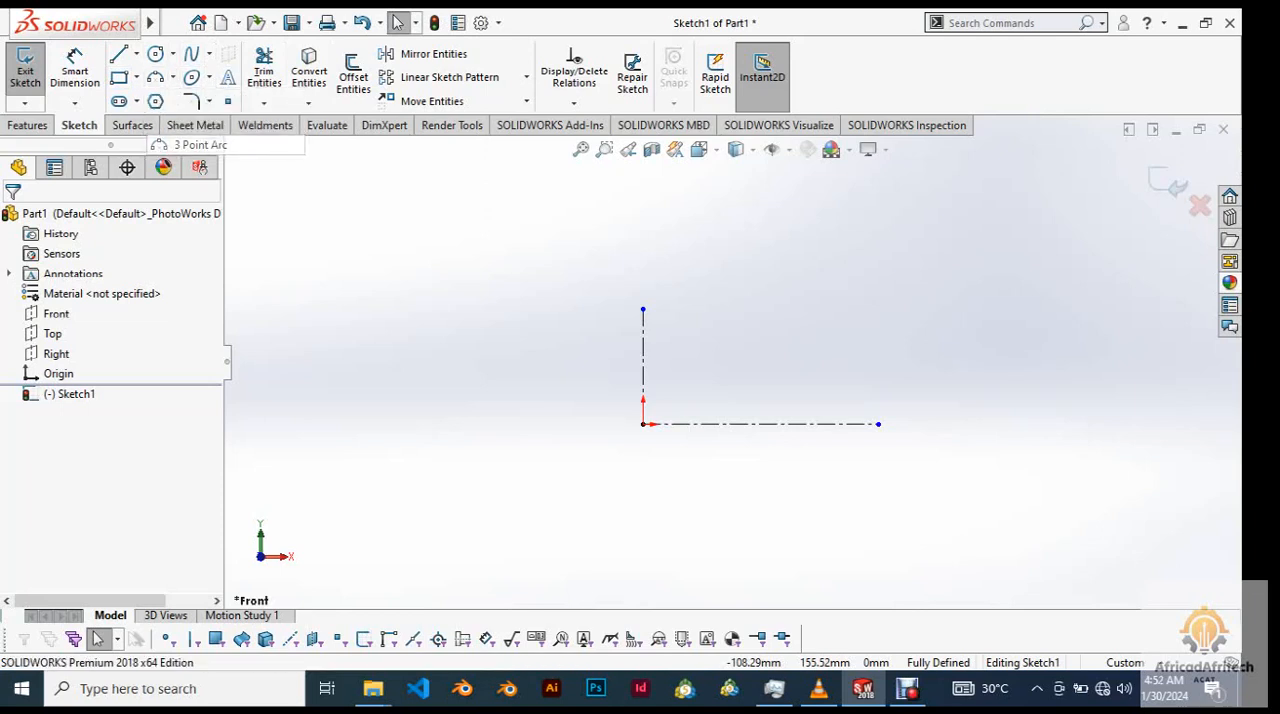
pyautogui.click(510, 308)
pyautogui.click(887, 318)
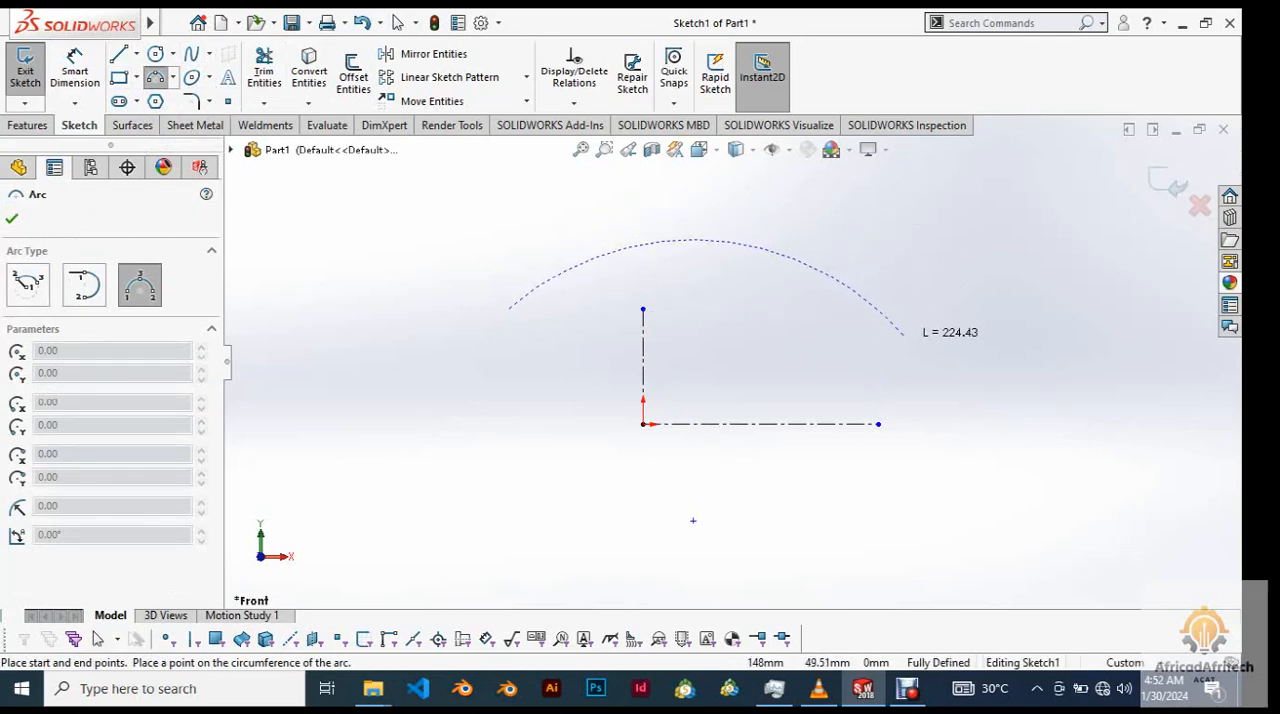
pyautogui.click(904, 338)
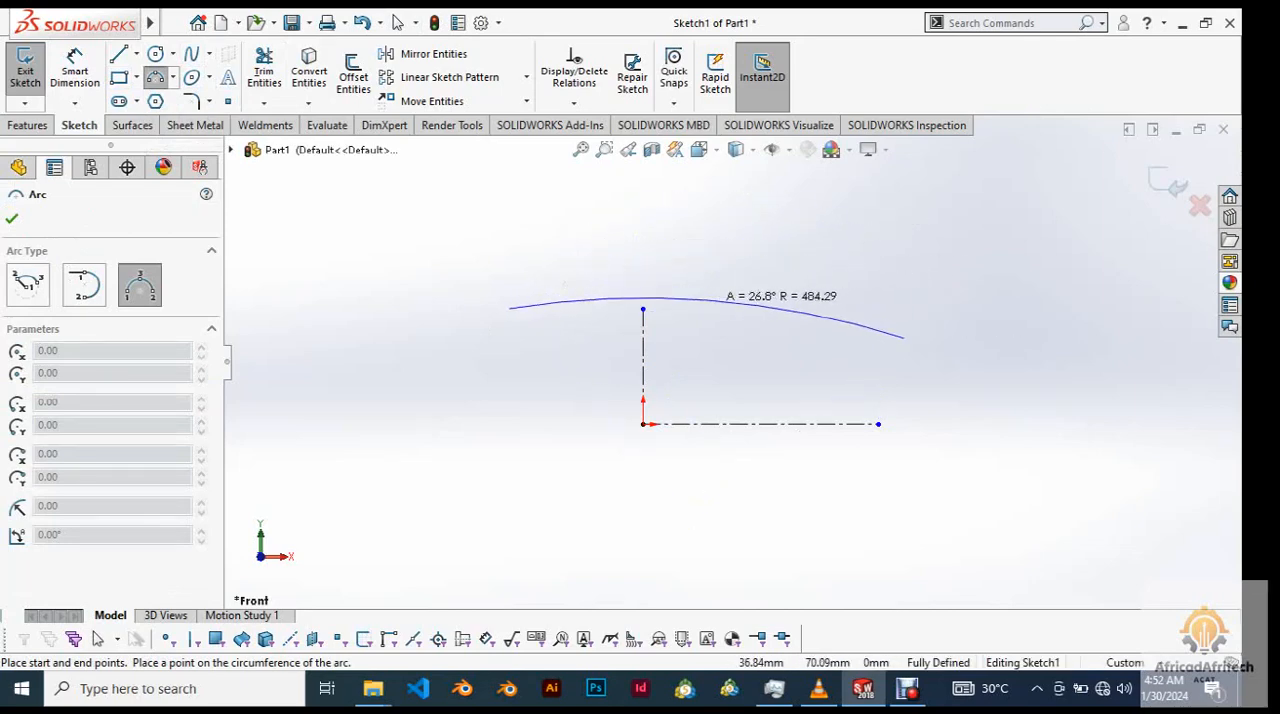
pyautogui.click(720, 294)
pyautogui.rightClick(637, 244)
pyautogui.click(641, 248)
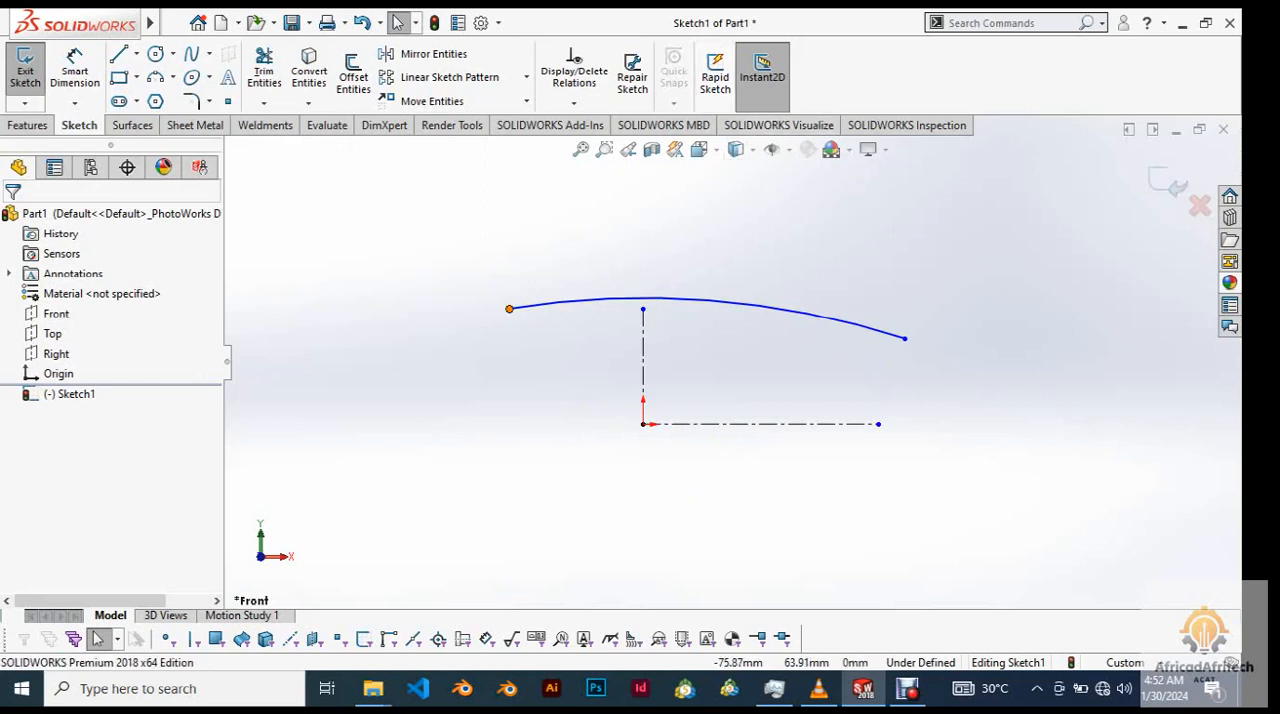
# Add a Horizontal relation between the two endpoints of the arc.
pyautogui.click(509, 308)
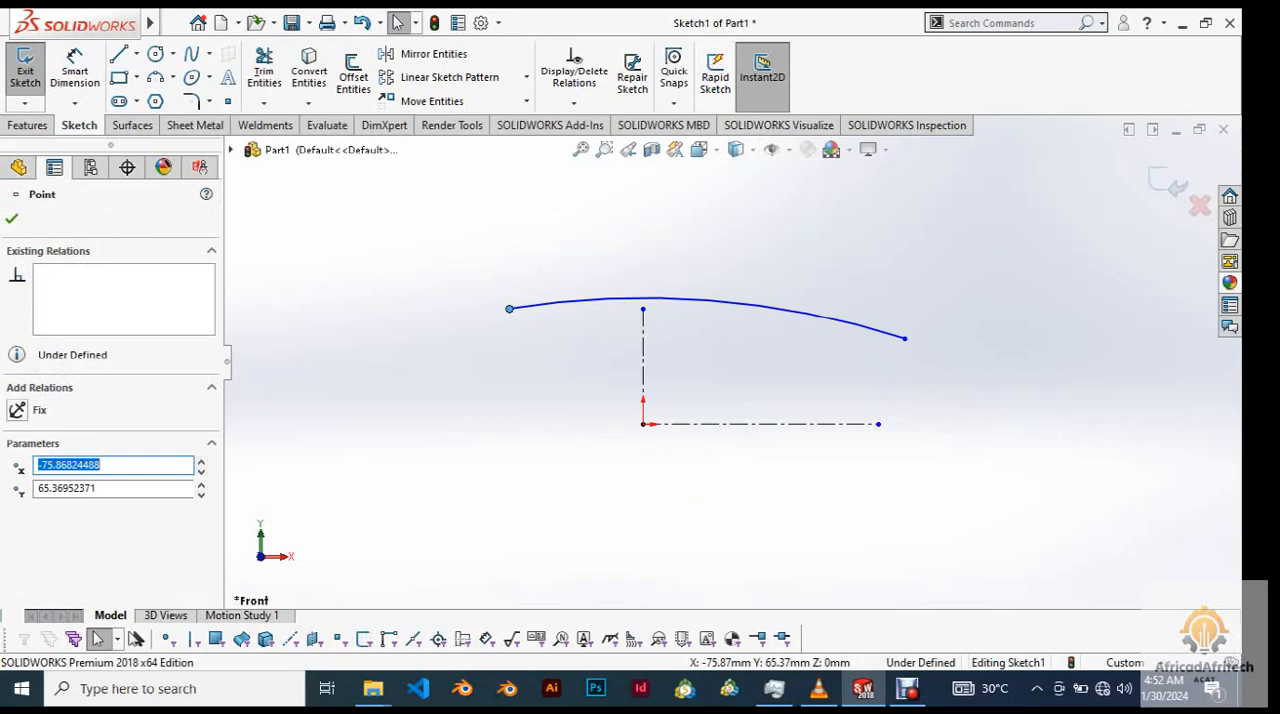
pyautogui.keyDown('ctrl'); pyautogui.click(904, 338); pyautogui.keyUp('ctrl')
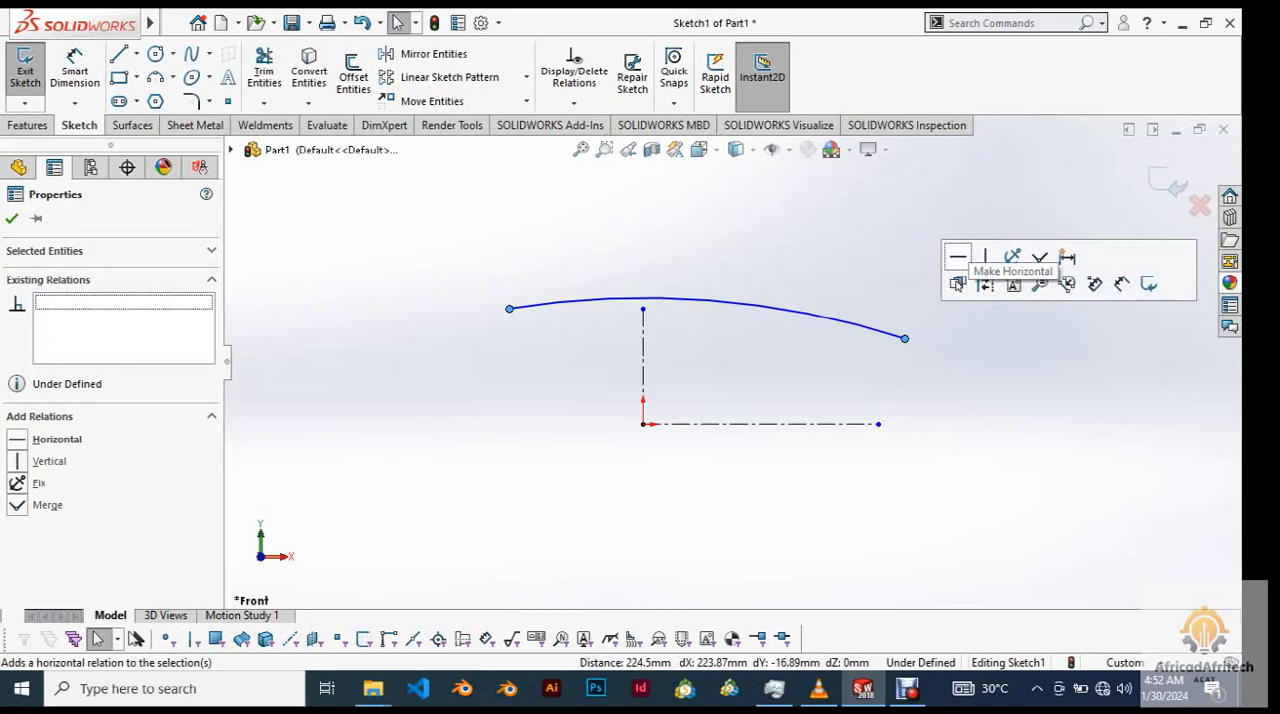
pyautogui.click(957, 257)
pyautogui.scroll(4, 766, 373)
pyautogui.scroll(-4, 766, 373)
pyautogui.press('Escape')
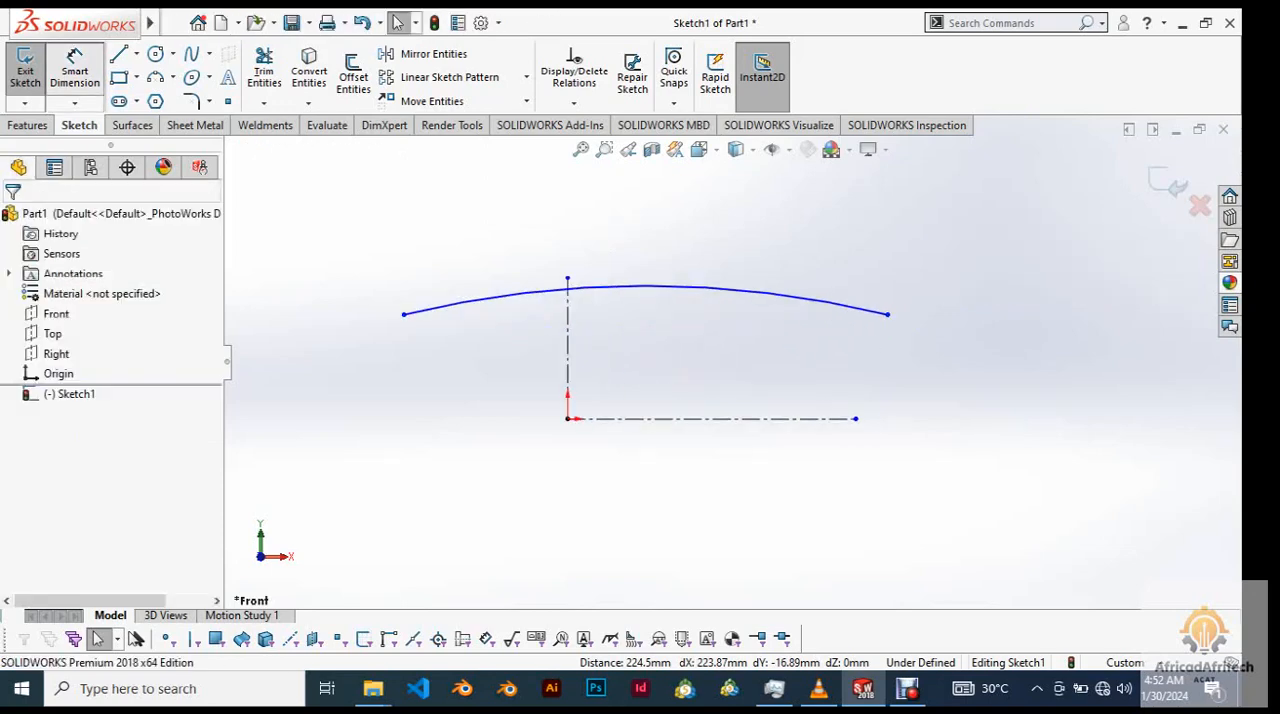
# Dimension the vertical distance between the horizontal centerline and the arc's endpoint as 50 mm.
pyautogui.click(710, 418)
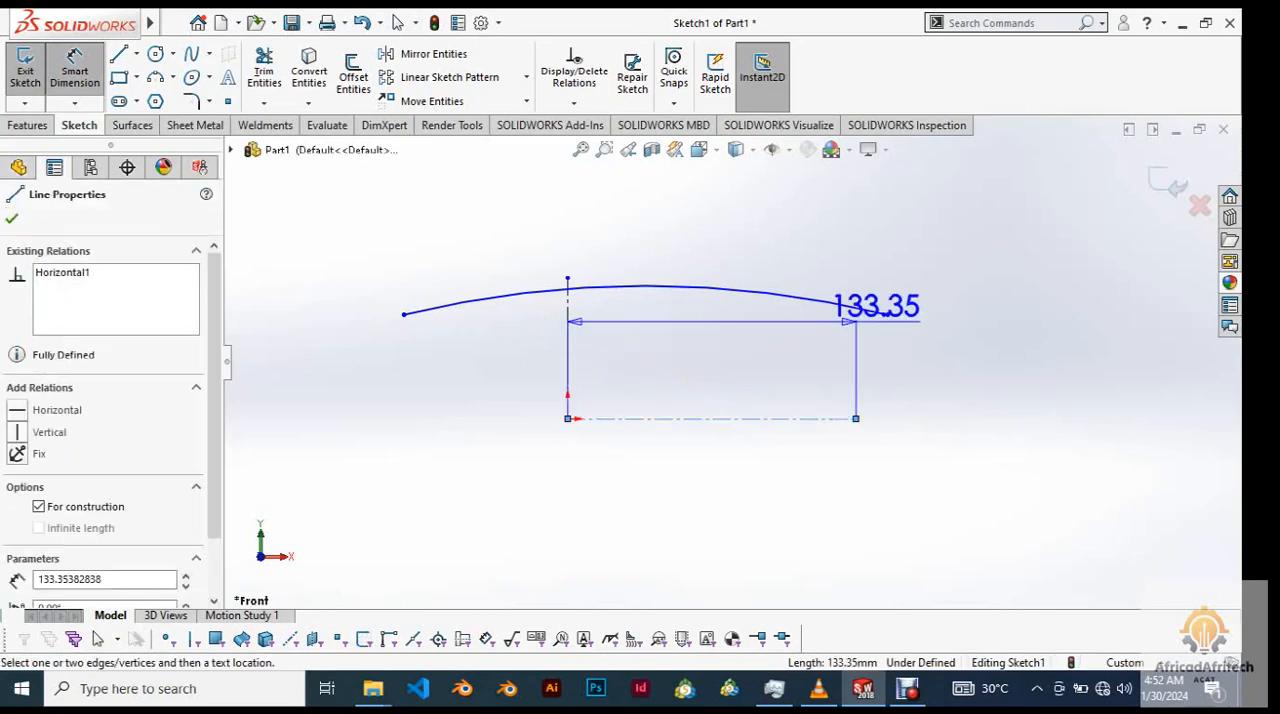
pyautogui.click(887, 314)
pyautogui.click(1092, 370)
pyautogui.write('50')
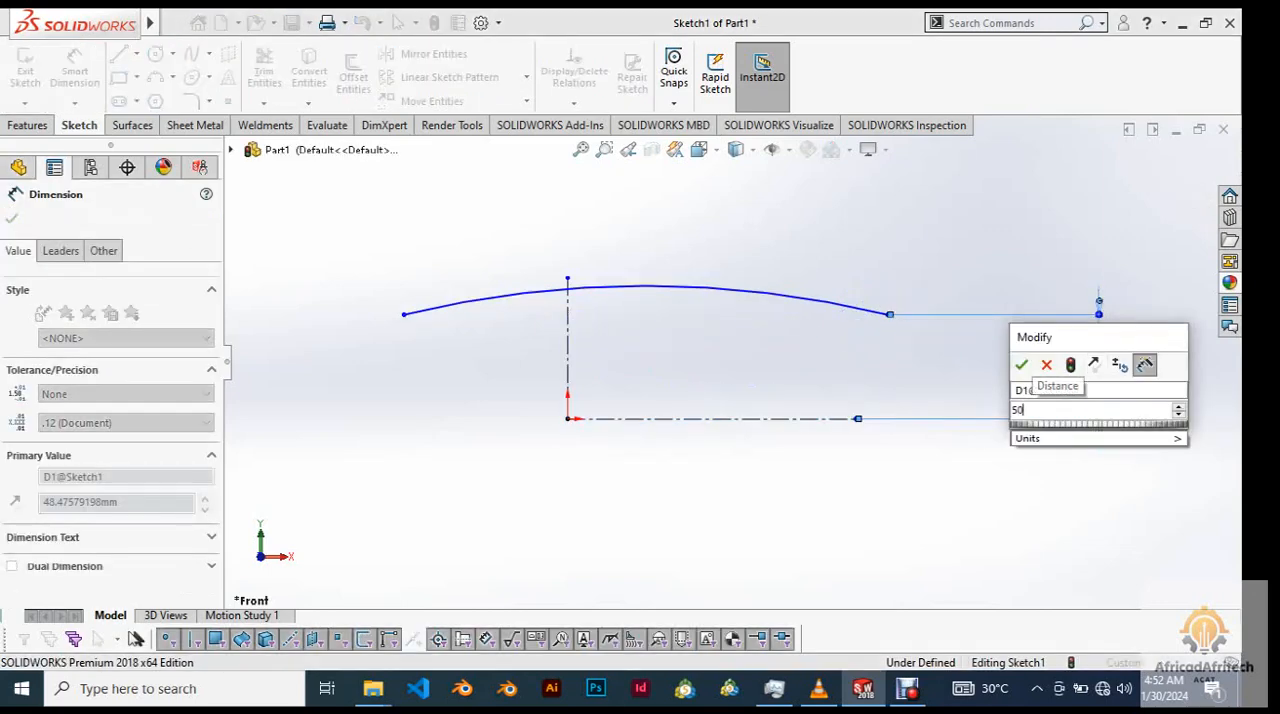
pyautogui.press('Return')
pyautogui.scroll(3, 562, 374)
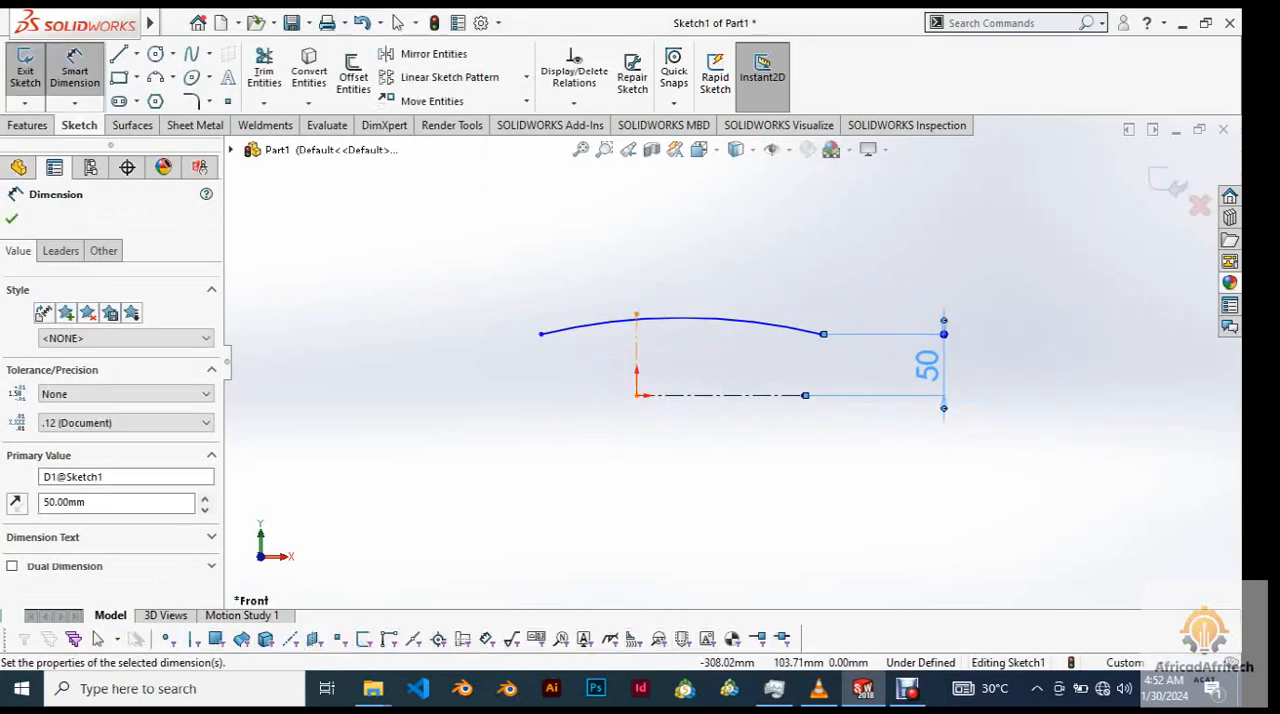
pyautogui.click(12, 219)
# Start an Extruded Surface from the arc sketch with the Mid Plane end condition.
pyautogui.scroll(-3, 704, 345)
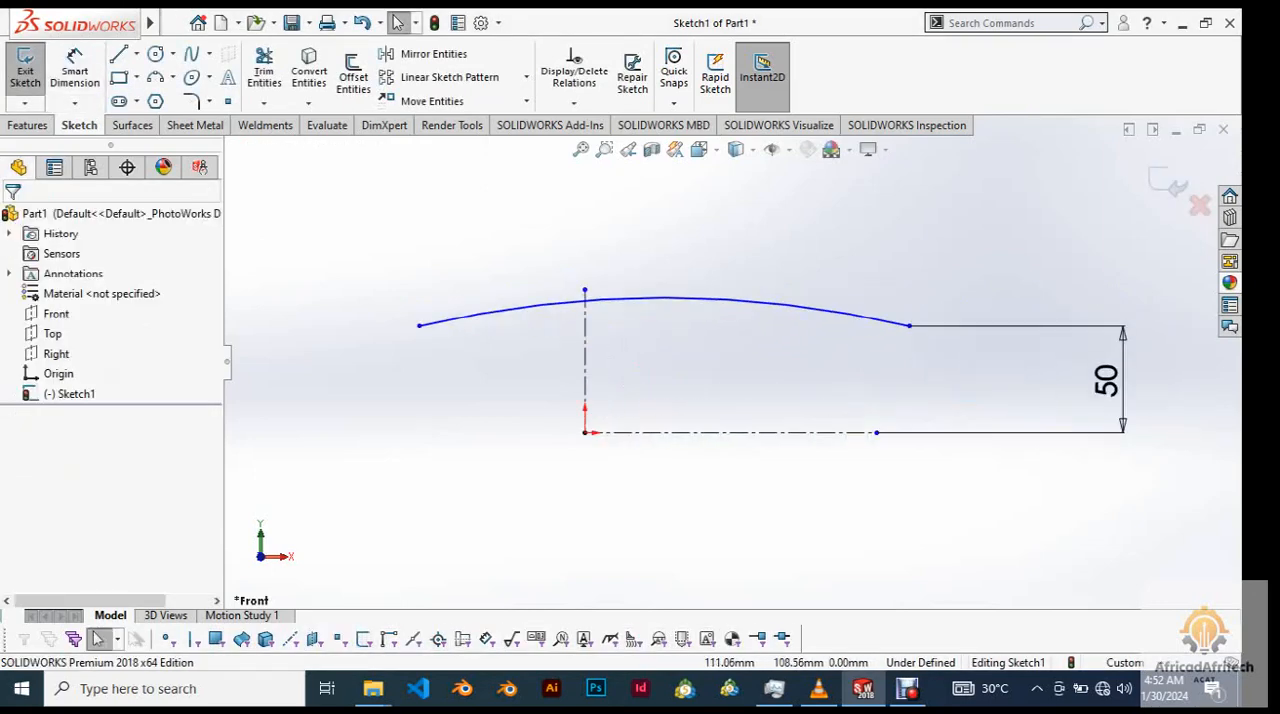
pyautogui.scroll(2, 729, 363)
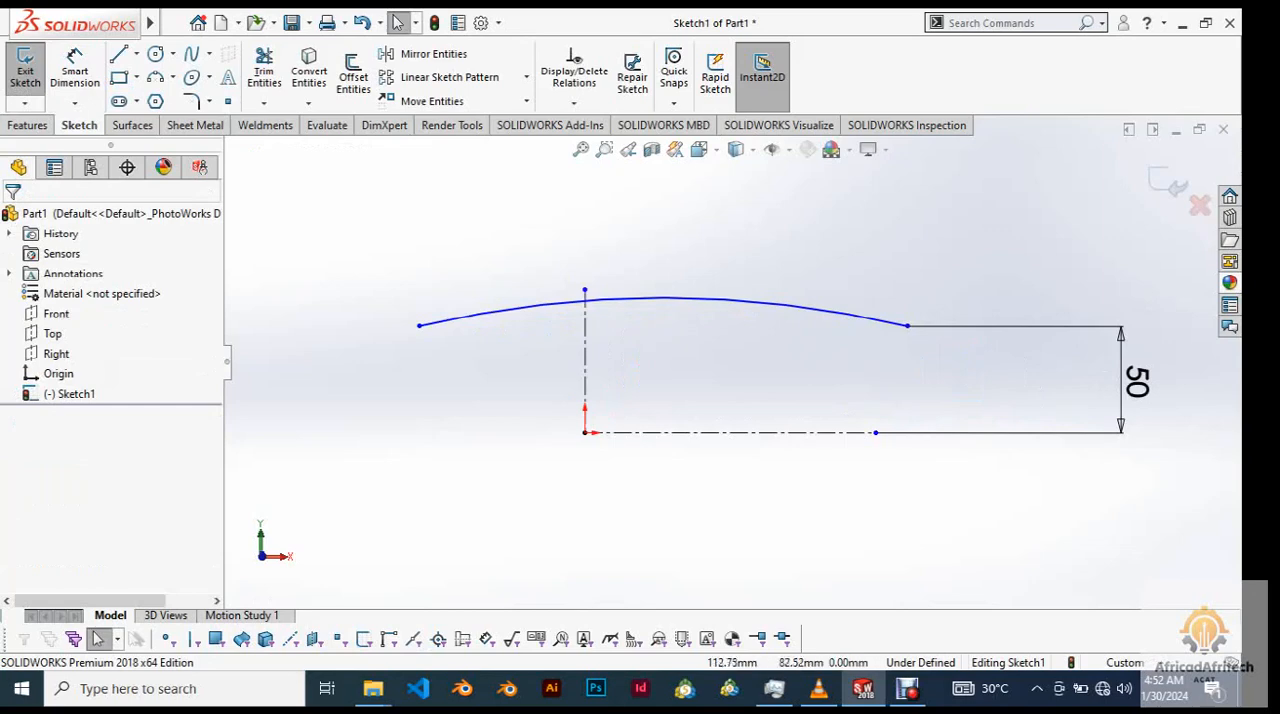
pyautogui.scroll(-3, 810, 375)
pyautogui.scroll(1, 810, 375)
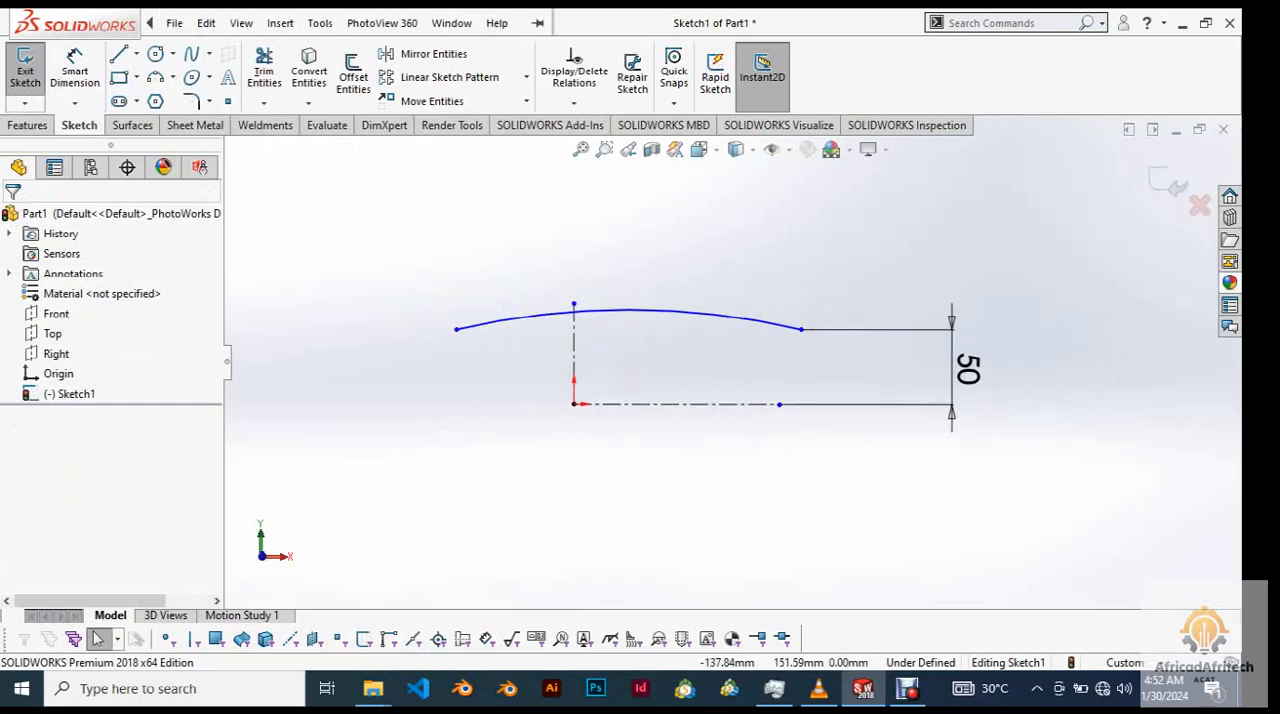
pyautogui.click(133, 125)
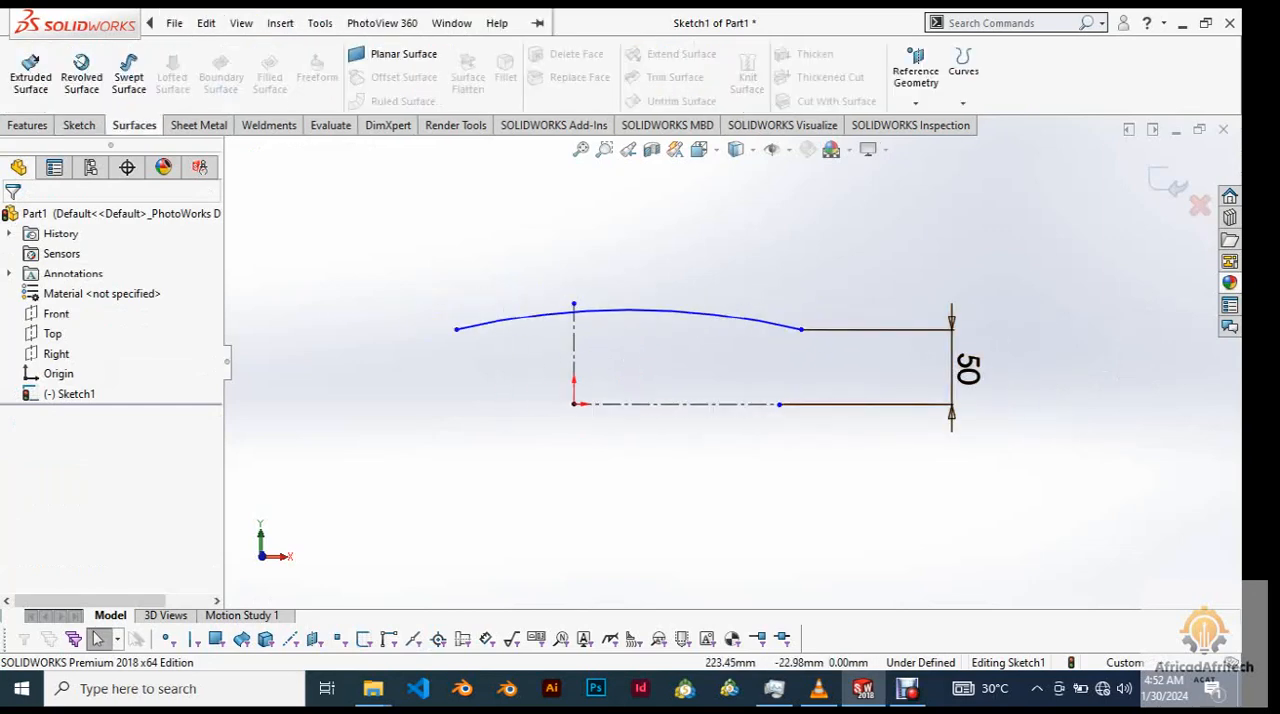
pyautogui.scroll(-1, 740, 510)
pyautogui.scroll(1, 800, 550)
pyautogui.moveTo(797, 530)
pyautogui.mouseDown(button='middle')
pyautogui.moveTo(700, 570)
pyautogui.moveTo(718, 566)
pyautogui.mouseUp(button='middle')
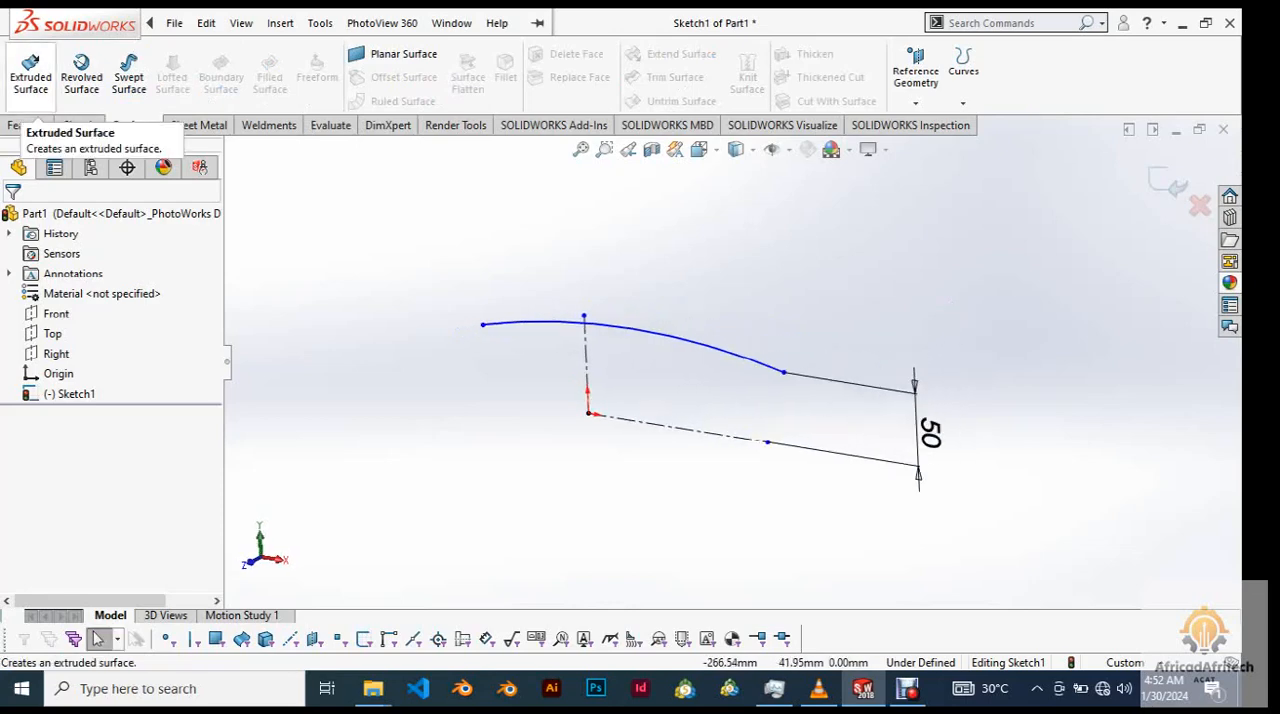
pyautogui.click(30, 72)
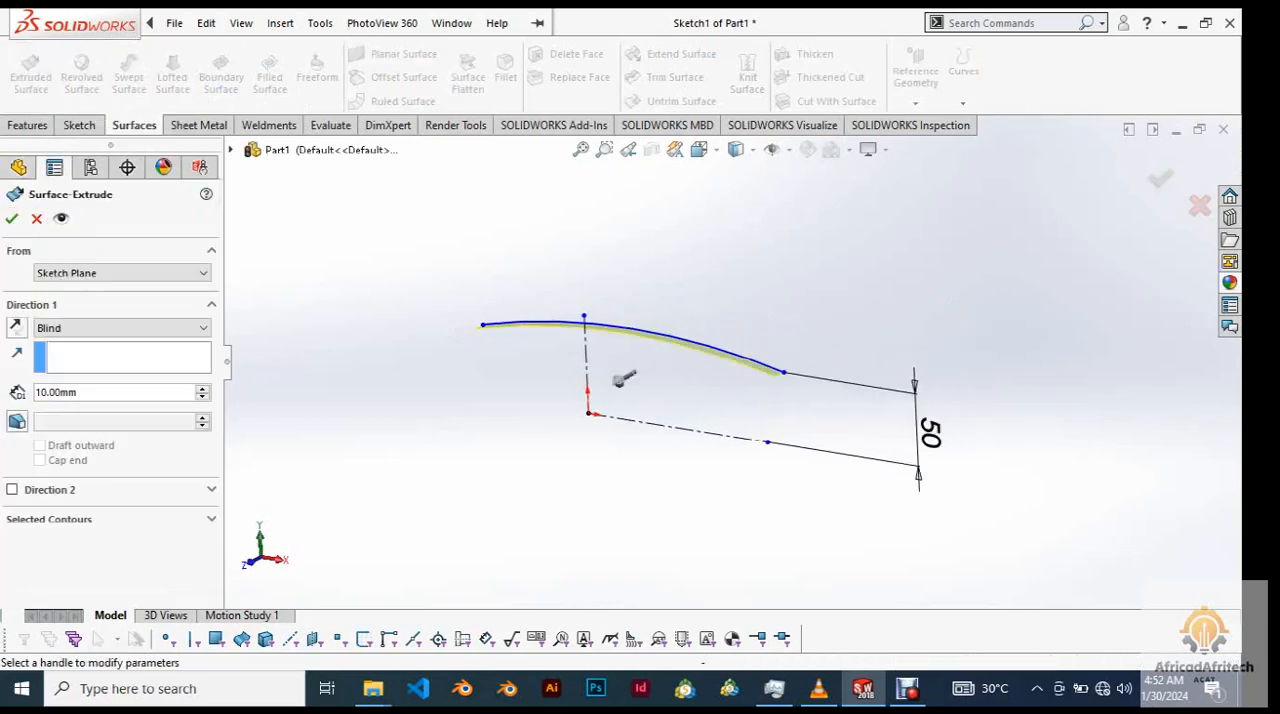
pyautogui.click(122, 328)
pyautogui.click(122, 328)
pyautogui.click(122, 328)
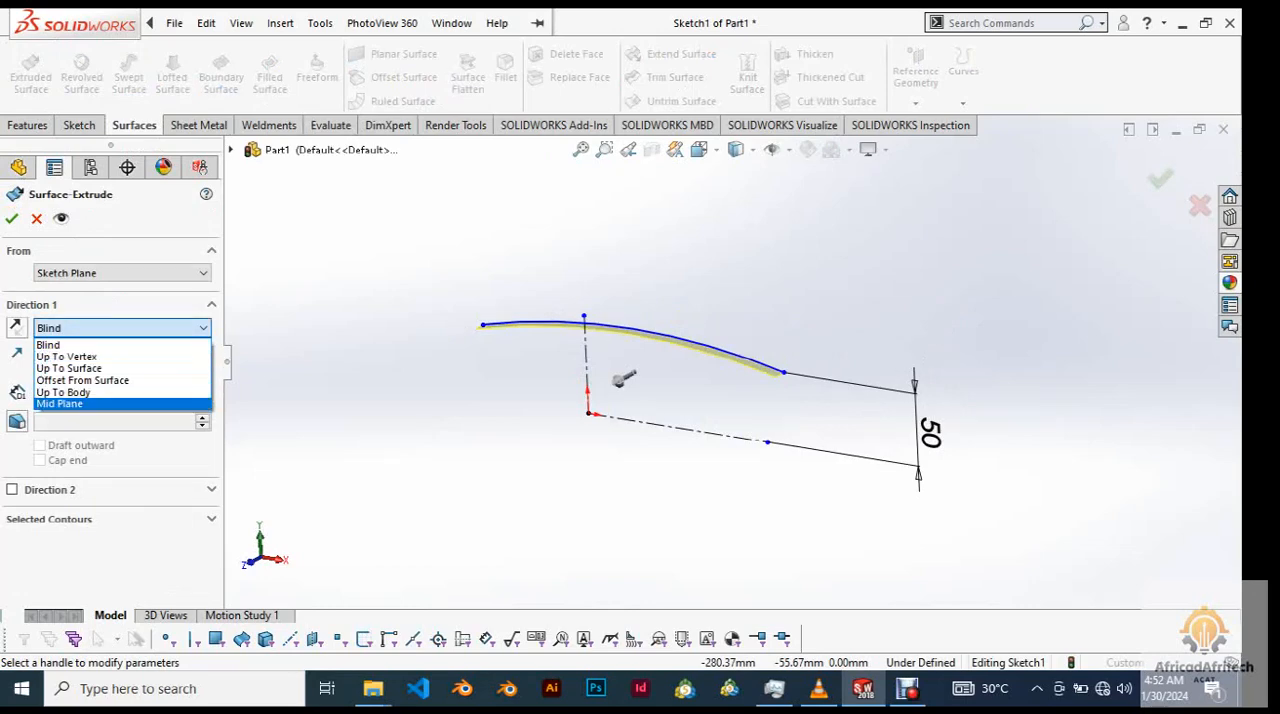
pyautogui.press('Return')
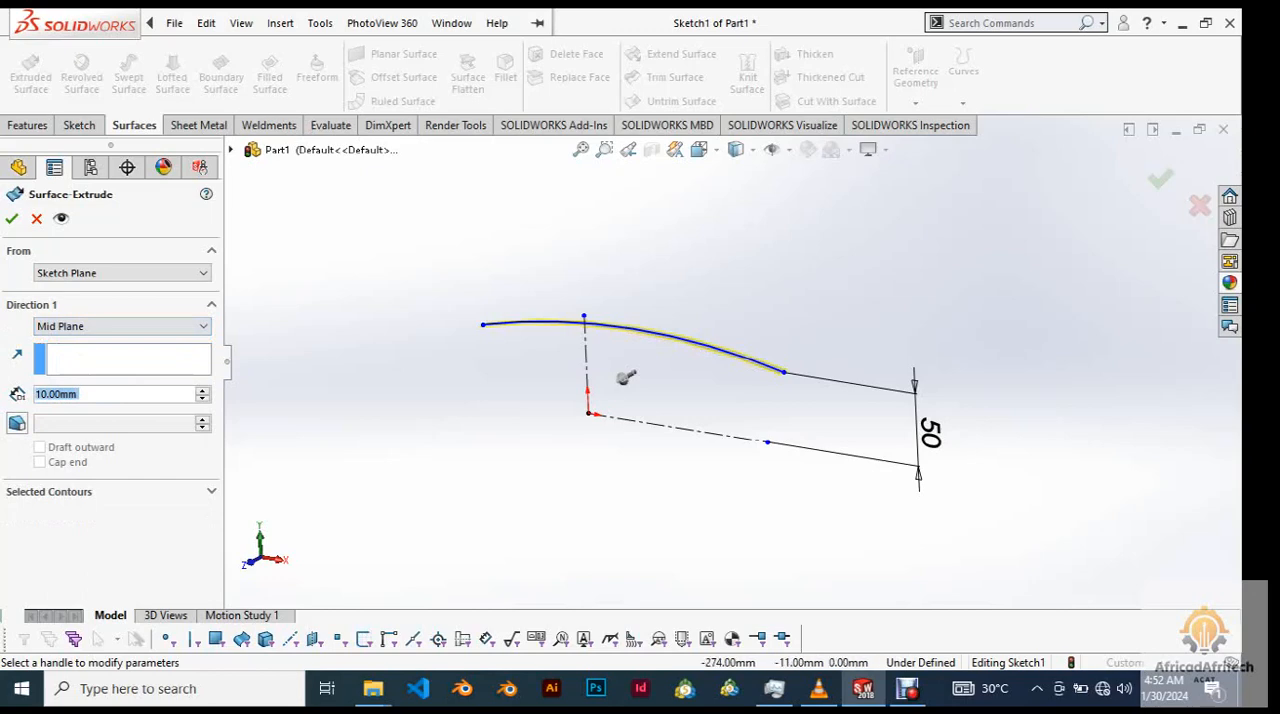
# Set the surface extrusion depth to 150 mm and complete the feature.
pyautogui.moveTo(626, 377); pyautogui.dragTo(566, 409)
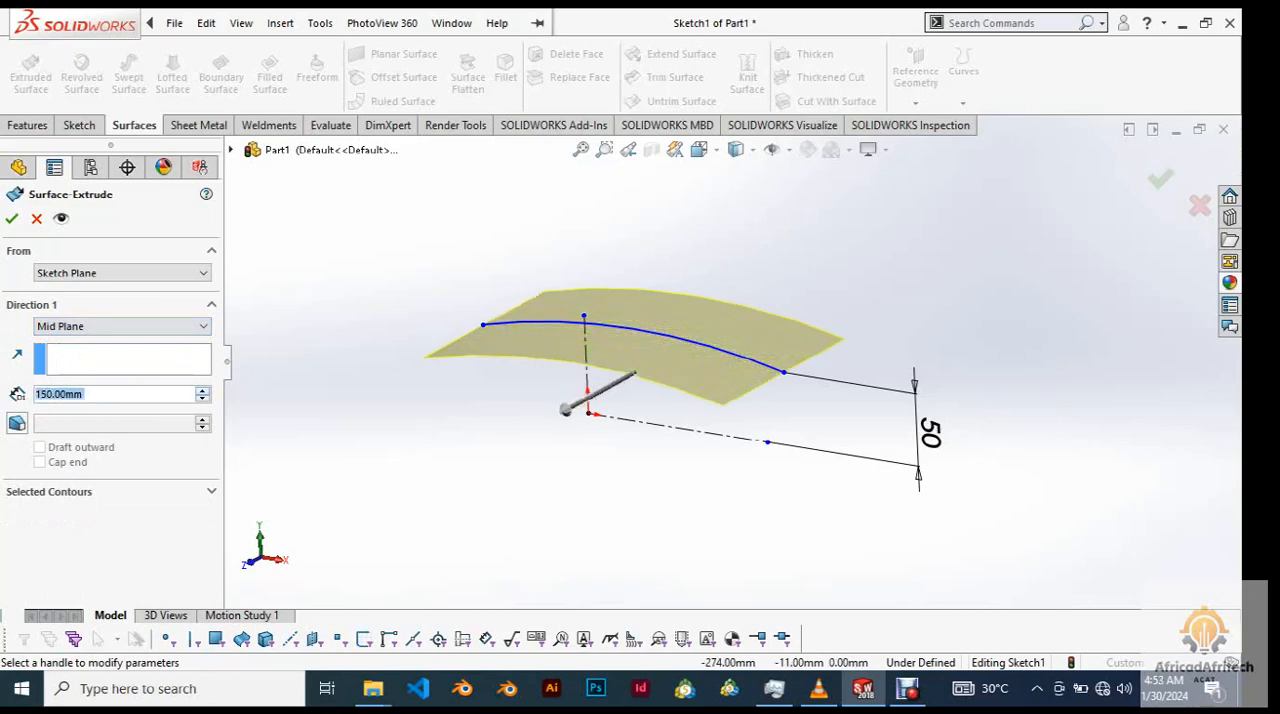
pyautogui.scroll(-3, 600, 475)
pyautogui.moveTo(613, 468); pyautogui.dragTo(584, 526, button='middle')
pyautogui.scroll(5, 640, 500)
pyautogui.moveTo(795, 478); pyautogui.dragTo(600, 445, button='middle')
pyautogui.scroll(-3, 781, 324)
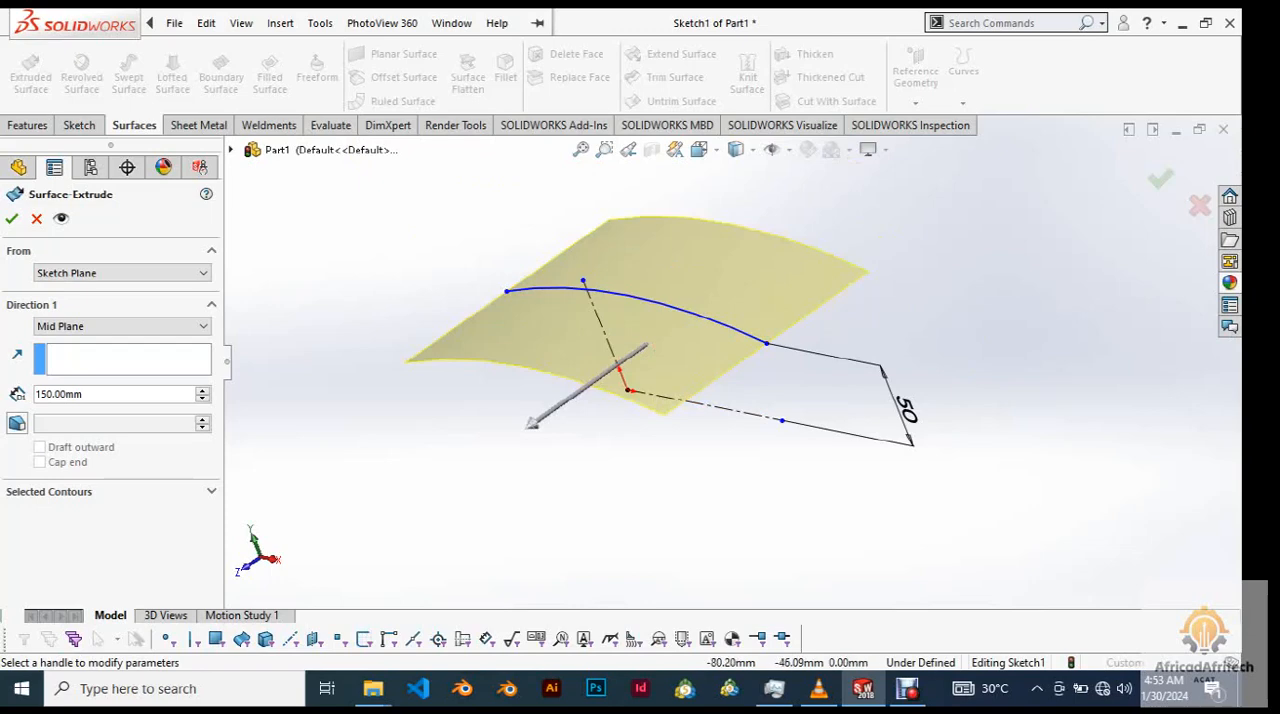
pyautogui.click(12, 219)
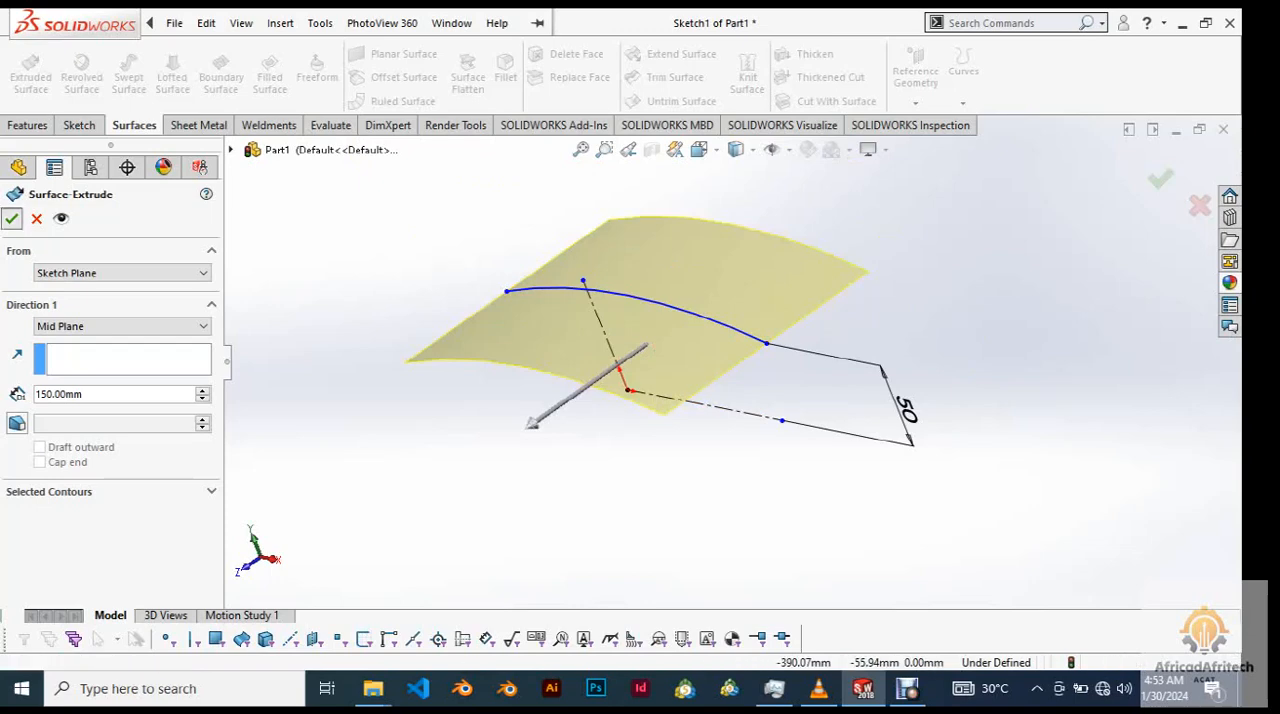
# Examine the shape of the extruded arc surface from several angles, including the isometric view.
pyautogui.moveTo(600, 330); pyautogui.dragTo(814, 276, button='middle')
pyautogui.scroll(1, 729, 360)
pyautogui.scroll(4, 729, 365)
pyautogui.press('f')
pyautogui.scroll(-1, 730, 365)
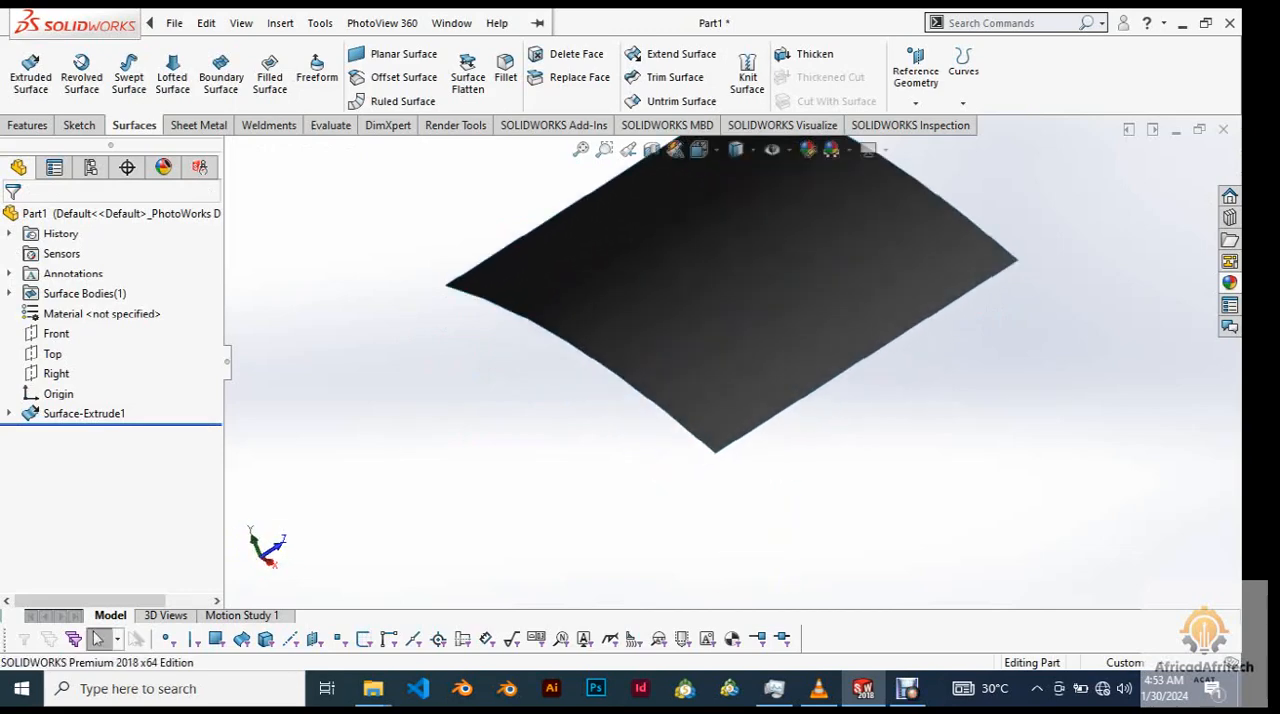
pyautogui.hotkey('ctrl', '7')
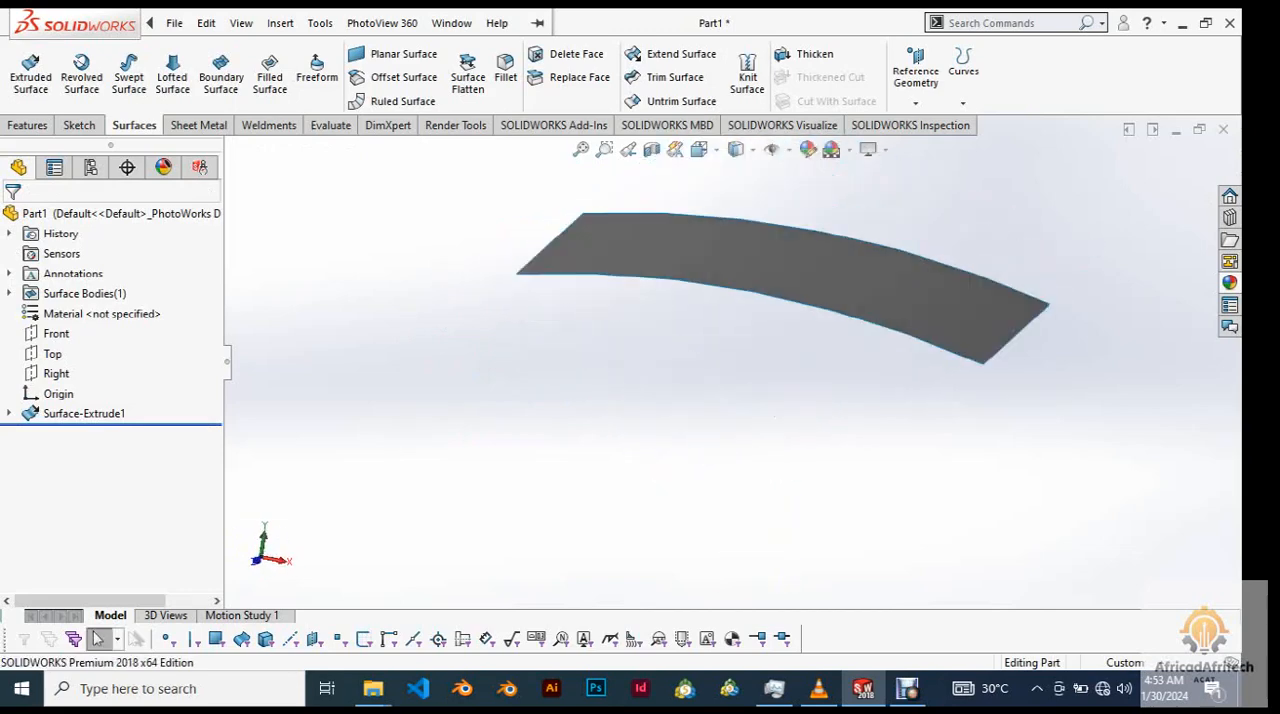
pyautogui.scroll(-3, 820, 382)
pyautogui.scroll(5, 820, 382)
pyautogui.press('f')
pyautogui.click(808, 149)
pyautogui.middleClick(745, 425)
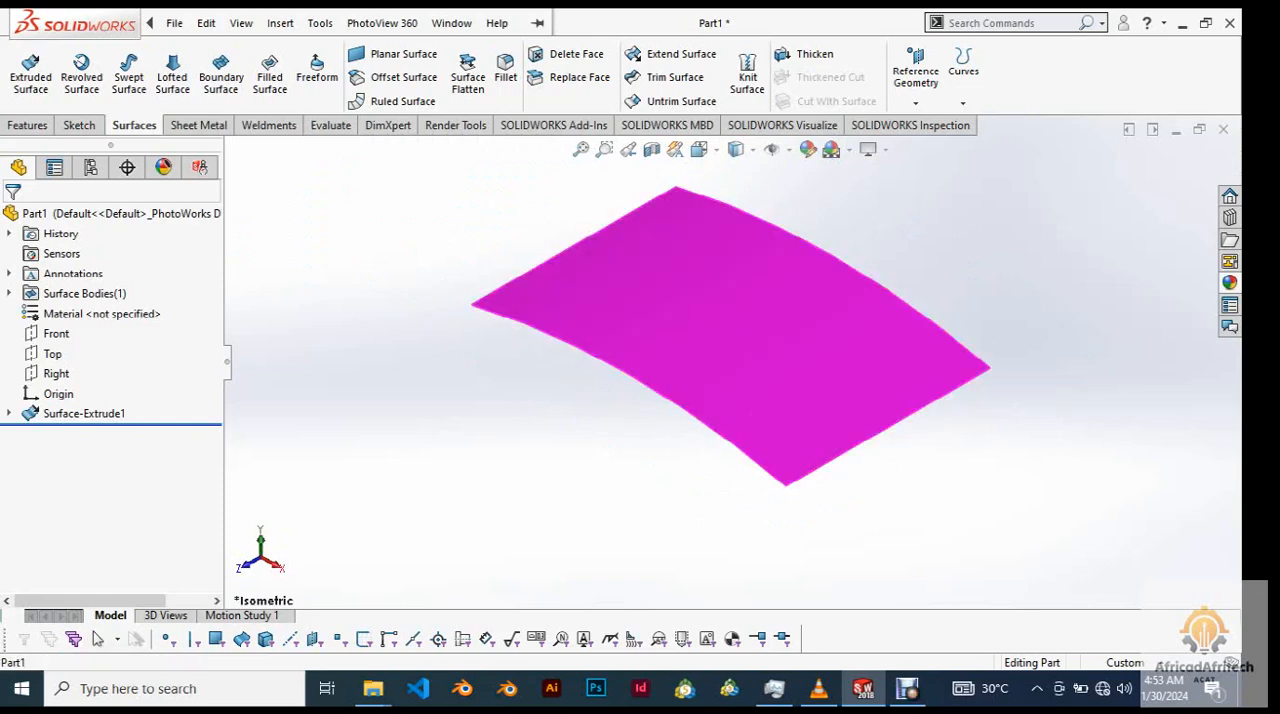
pyautogui.moveTo(745, 425); pyautogui.dragTo(763, 408, button='middle')
pyautogui.middleClick(775, 336)
pyautogui.moveTo(775, 336); pyautogui.dragTo(783, 330, button='middle')
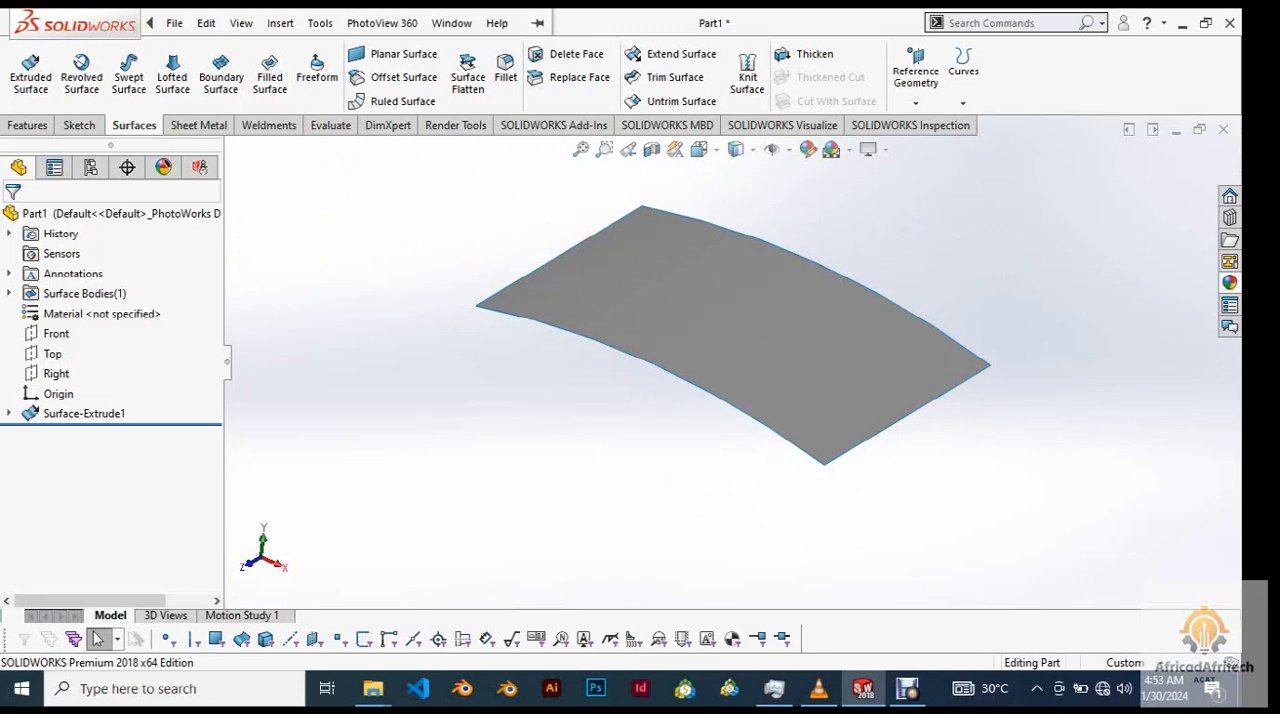
pyautogui.hotkey('ctrl', '1')
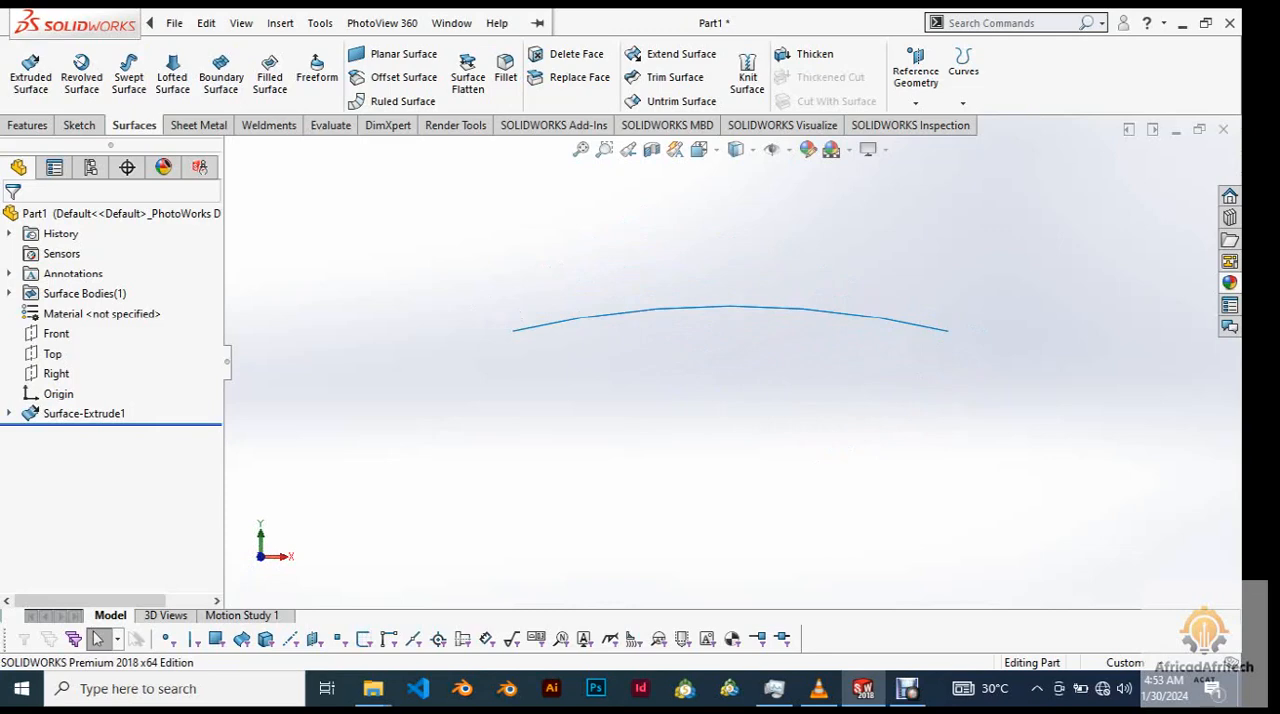
pyautogui.hotkey('ctrl', '7')
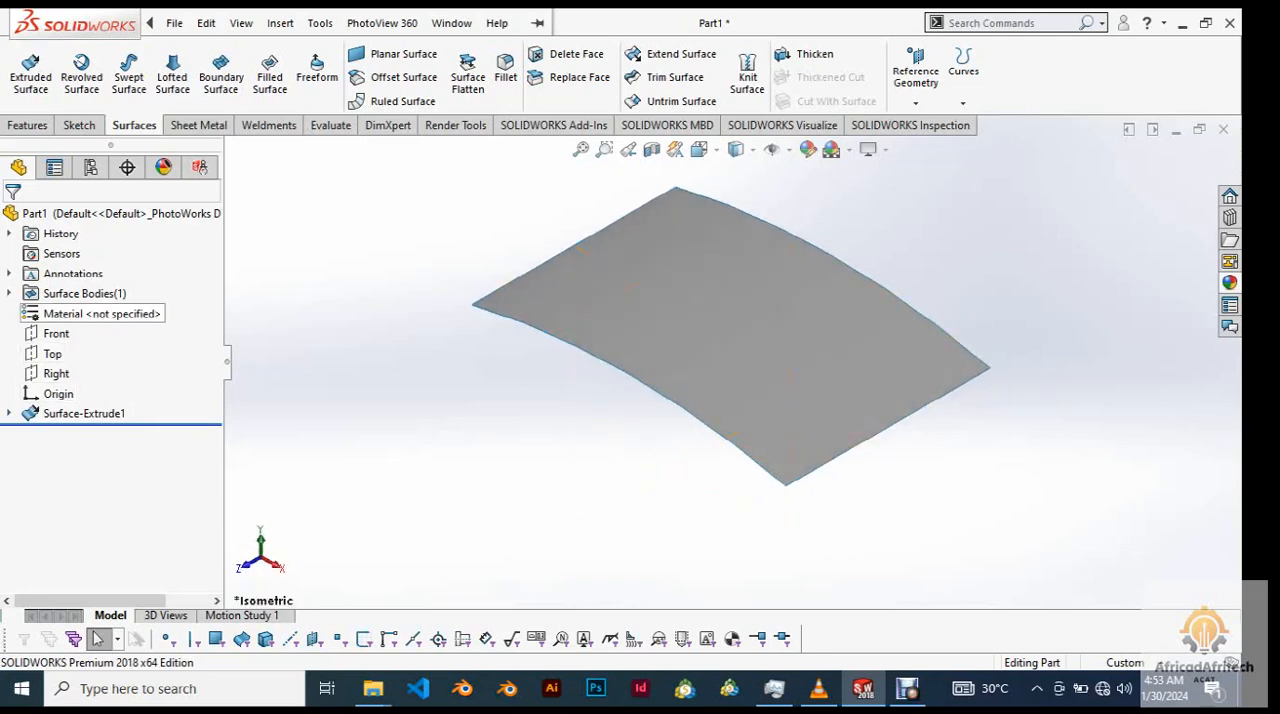
pyautogui.click(56, 333)
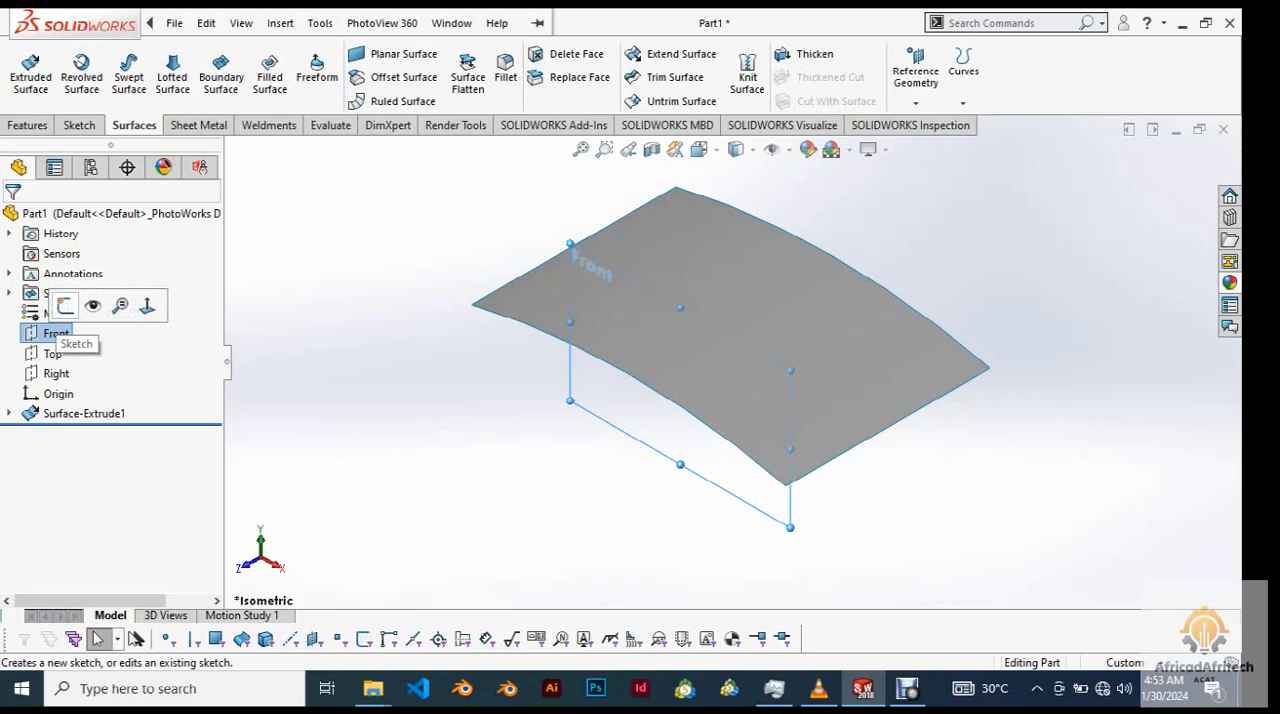
pyautogui.click(65, 306)
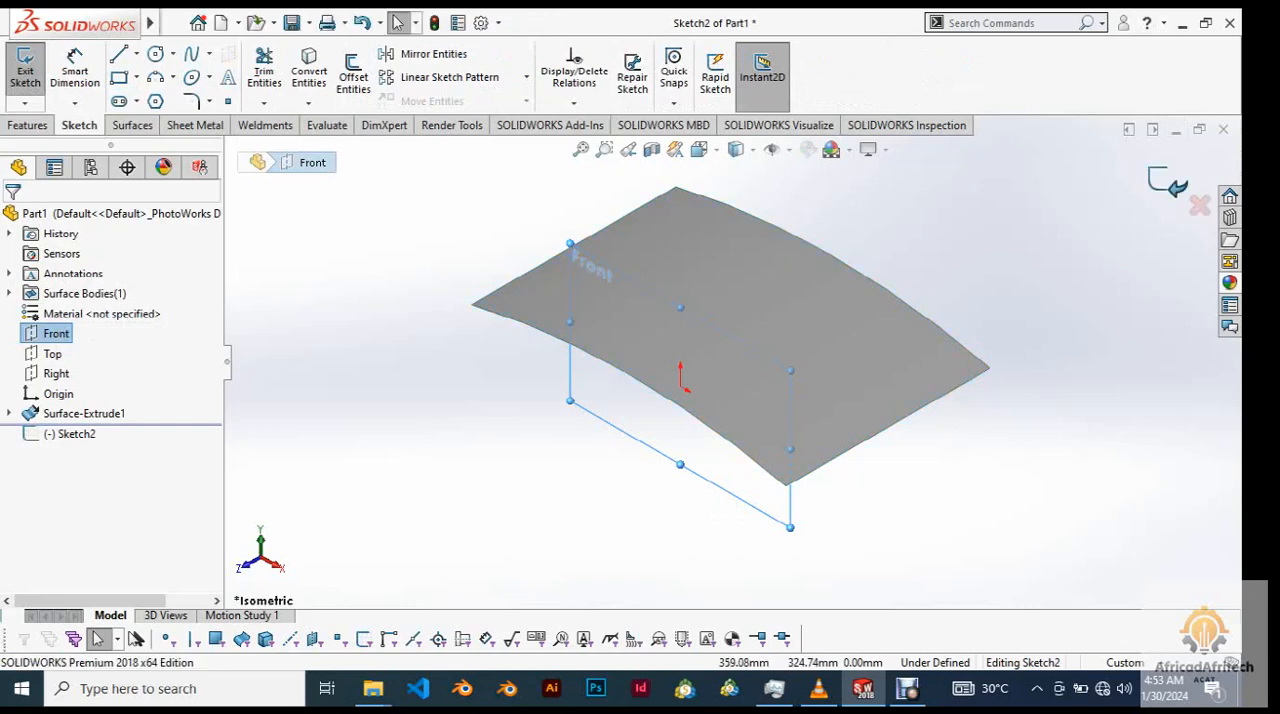
pyautogui.click(1168, 183)
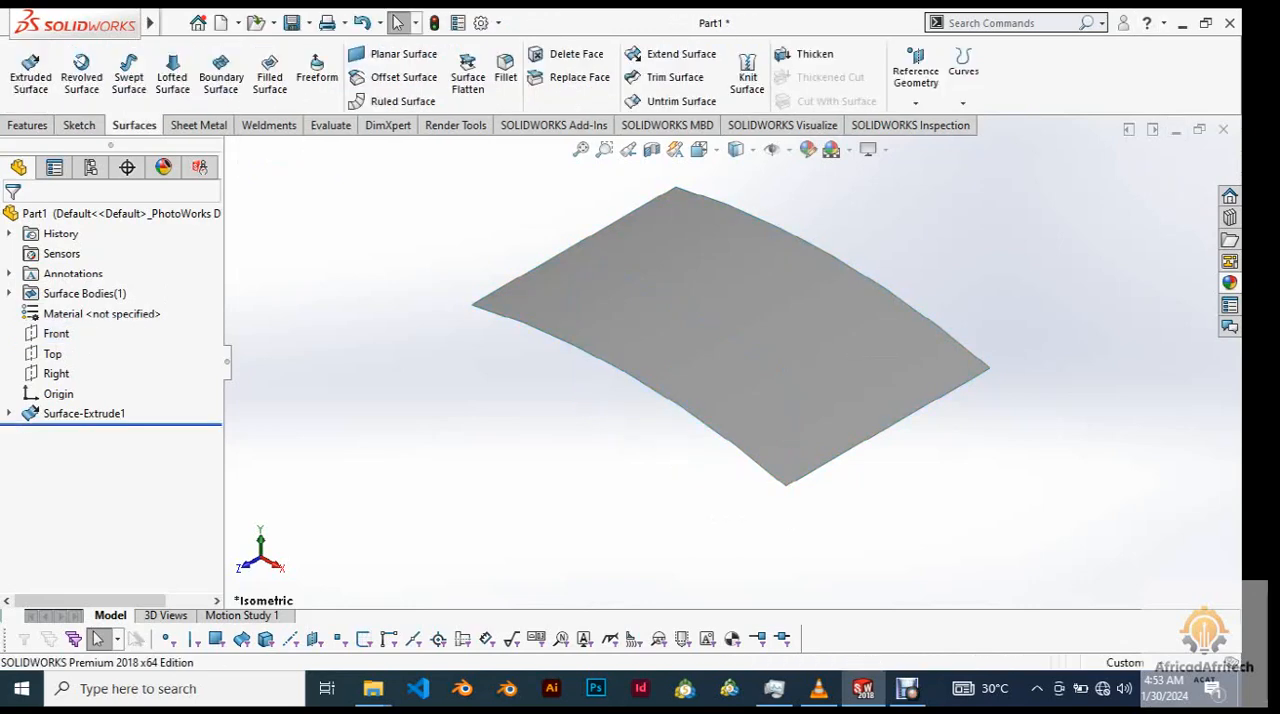
pyautogui.click(757, 304)
pyautogui.click(630, 460)
# Mirror the extruded arc surface body about the Top plane.
pyautogui.click(52, 353)
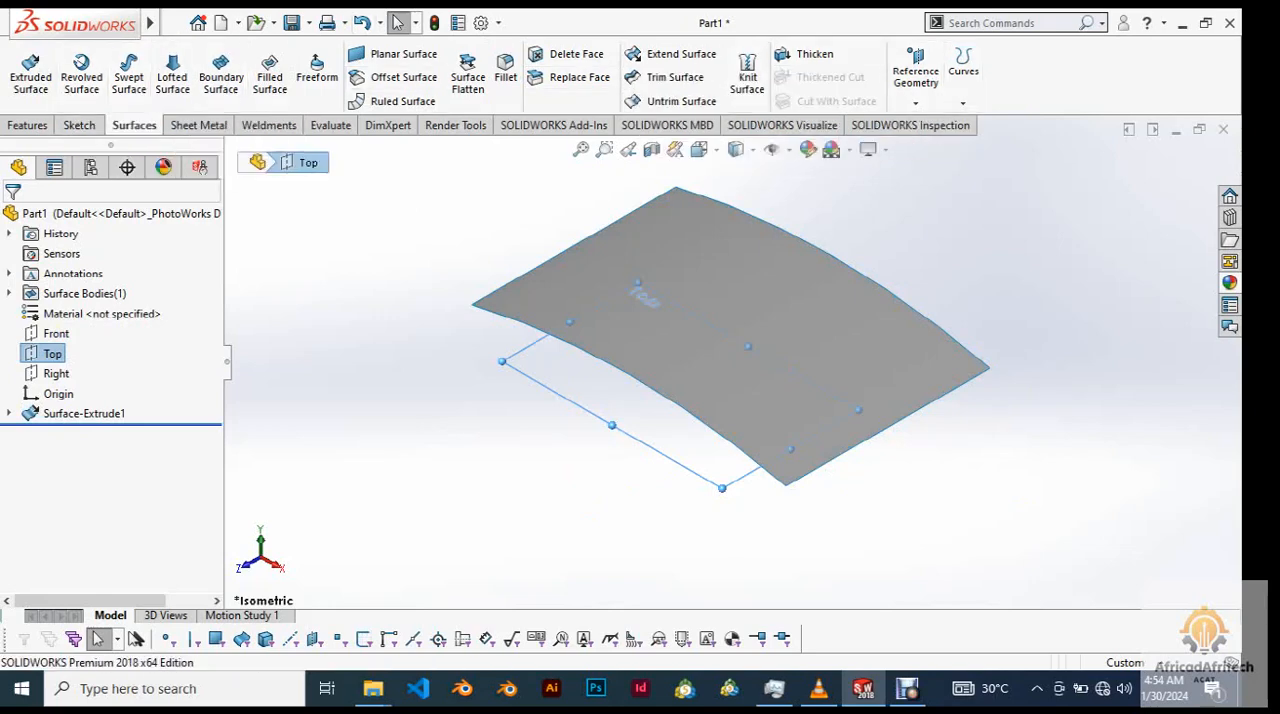
pyautogui.click(27, 125)
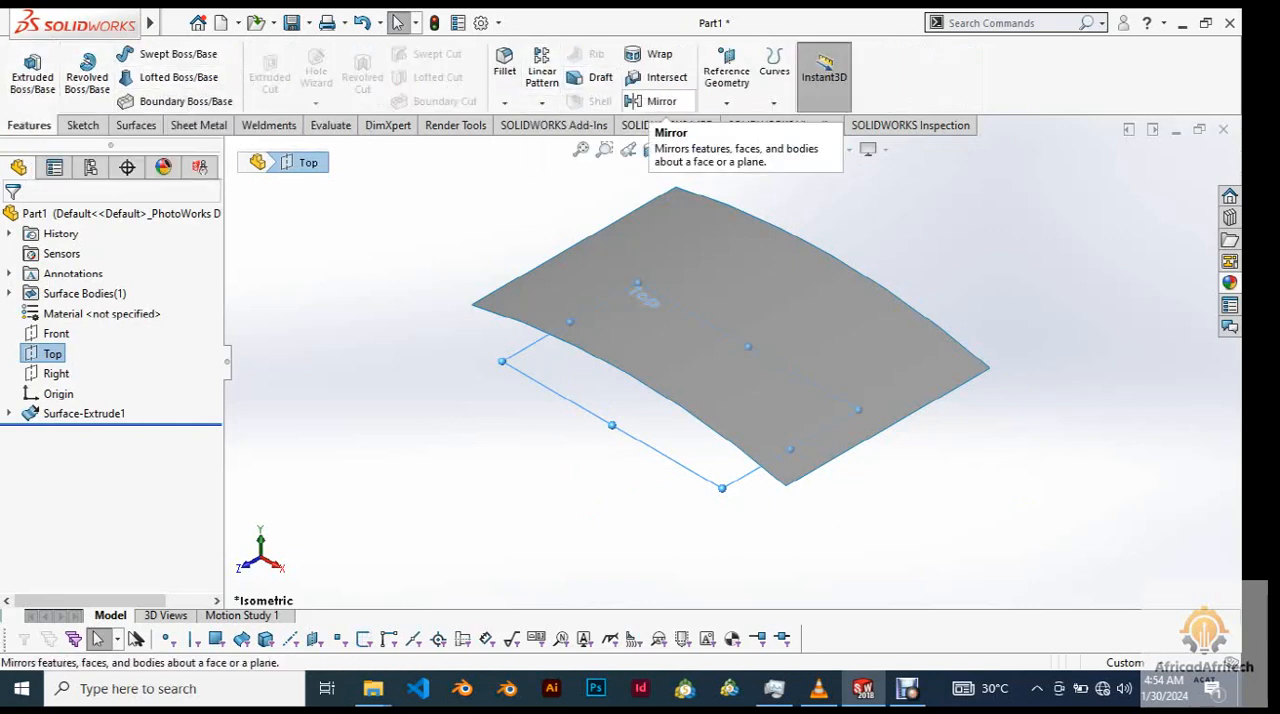
pyautogui.click(655, 101)
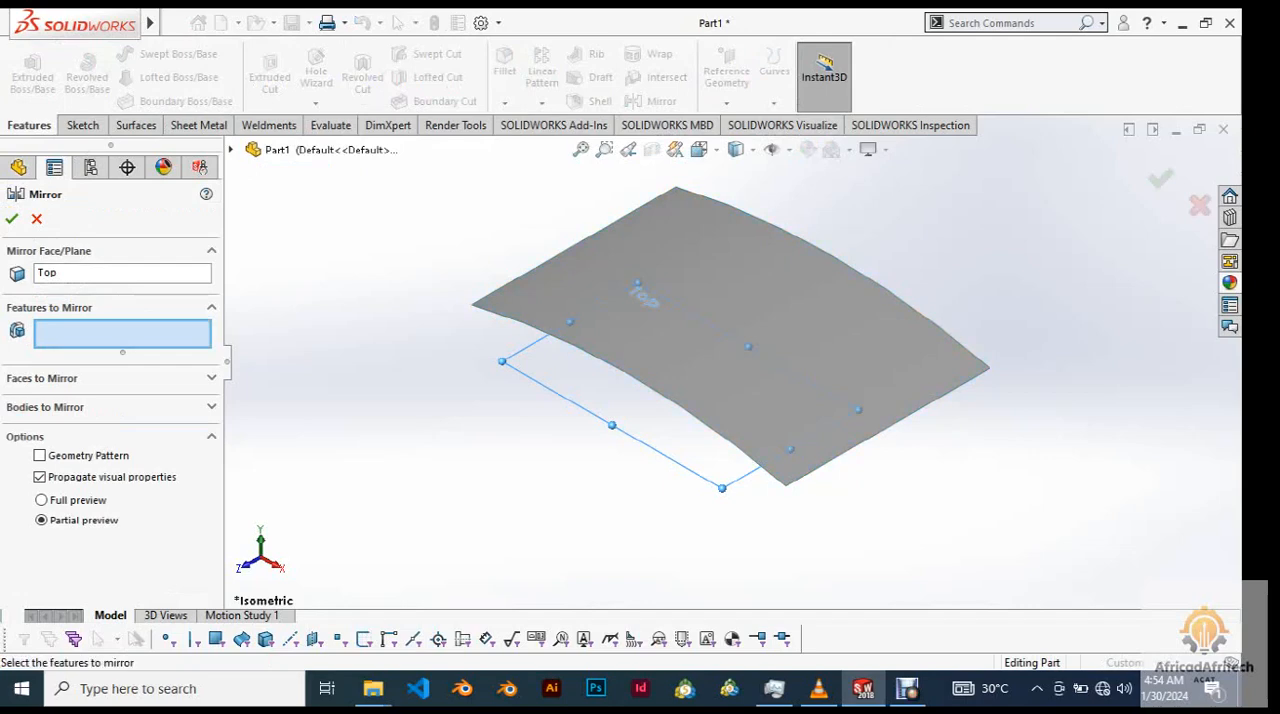
pyautogui.click(211, 407)
pyautogui.click(735, 315)
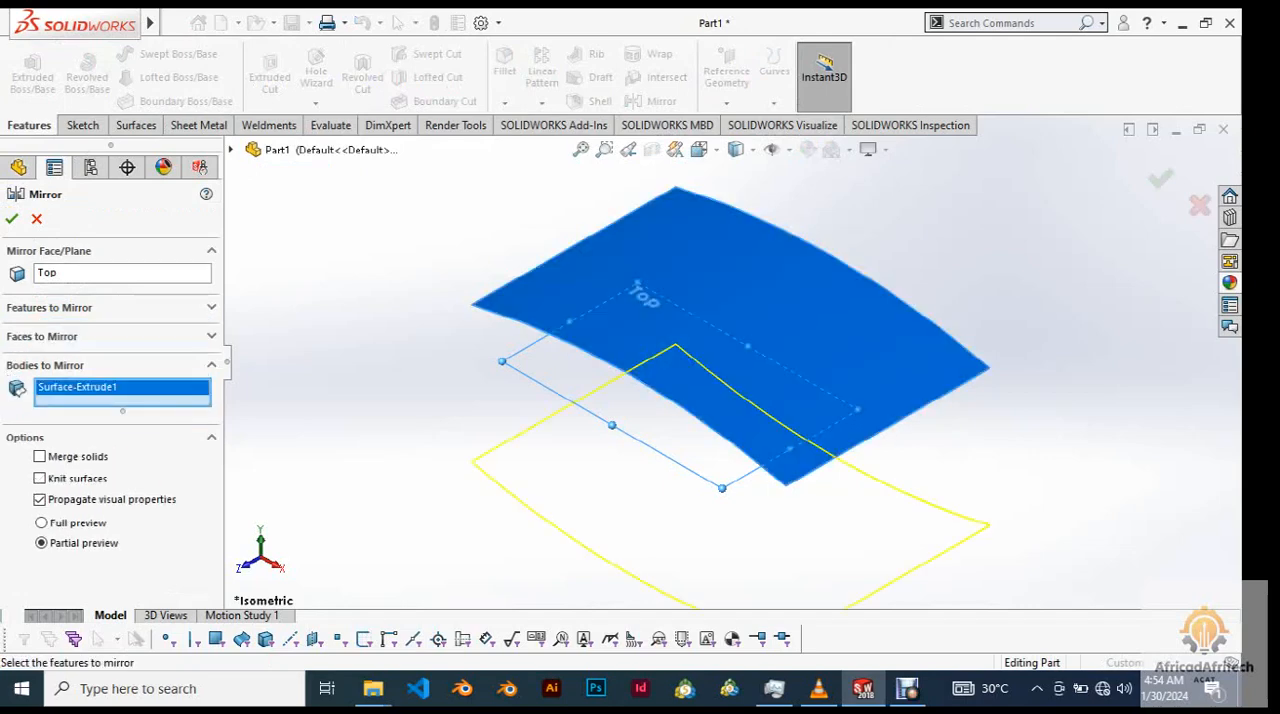
pyautogui.scroll(3, 780, 390)
pyautogui.moveTo(780, 390); pyautogui.dragTo(876, 338, button='middle')
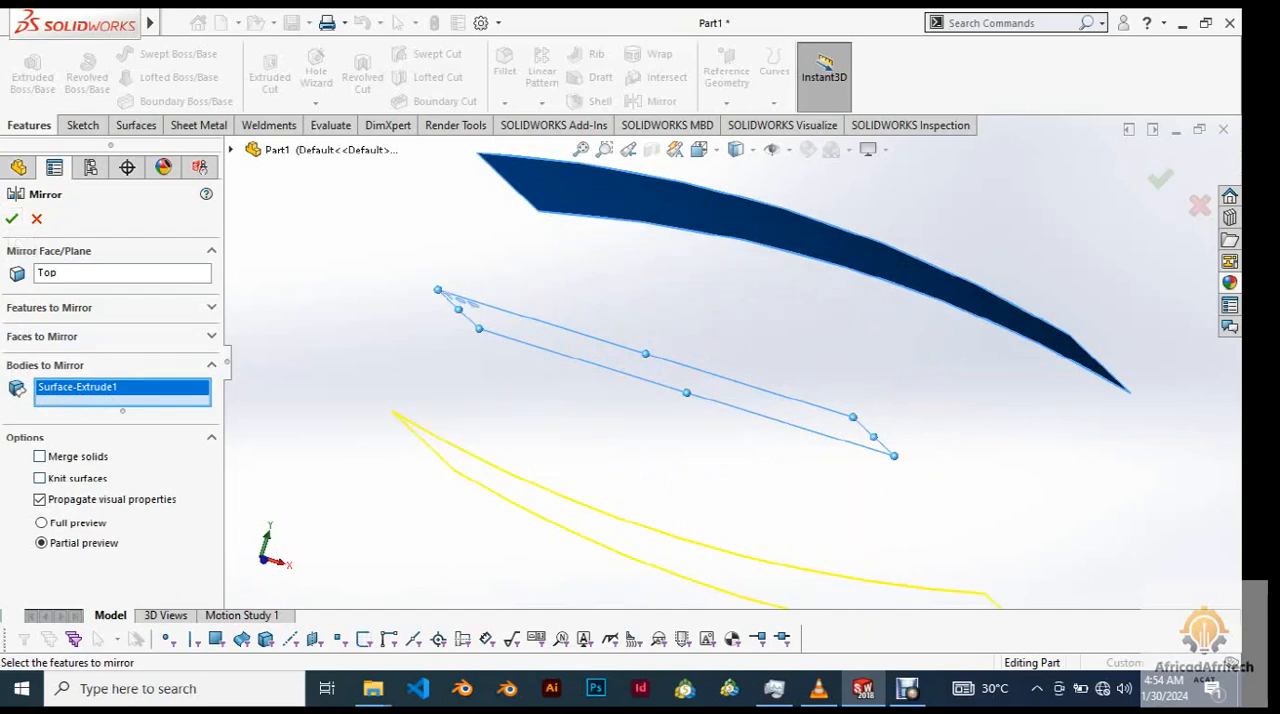
pyautogui.scroll(-3, 580, 493)
pyautogui.scroll(5, 580, 493)
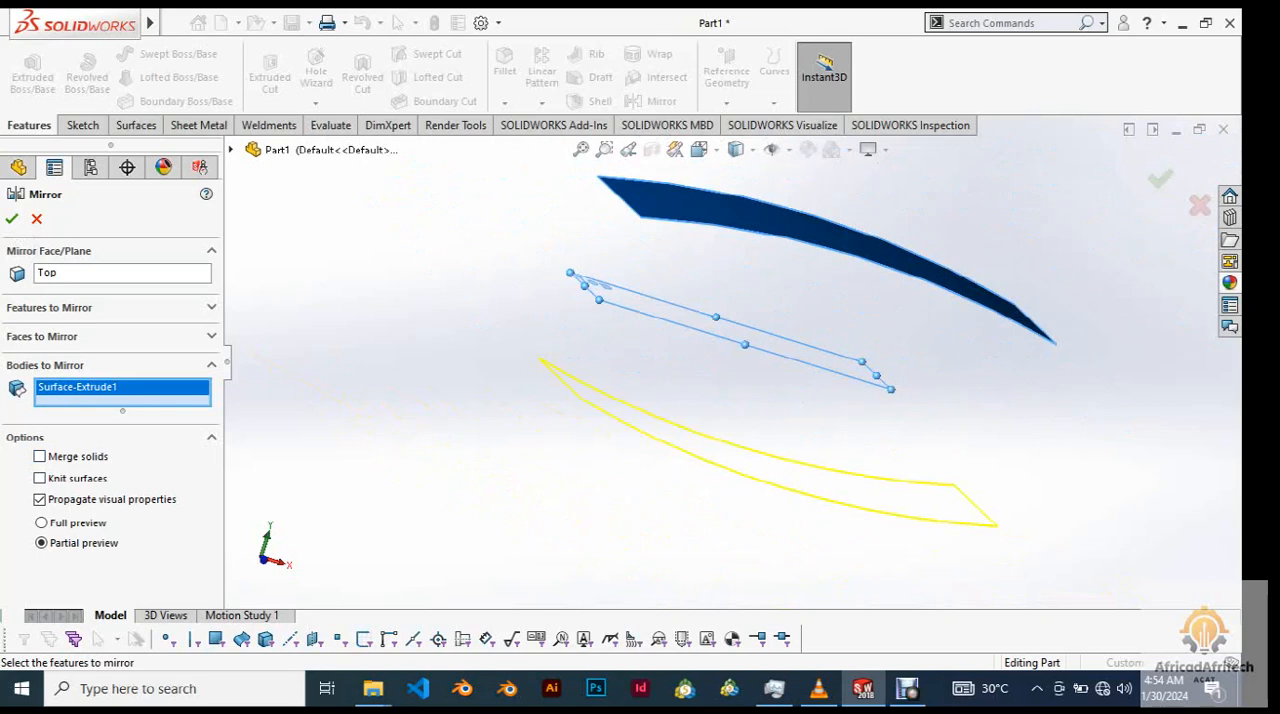
pyautogui.click(12, 218)
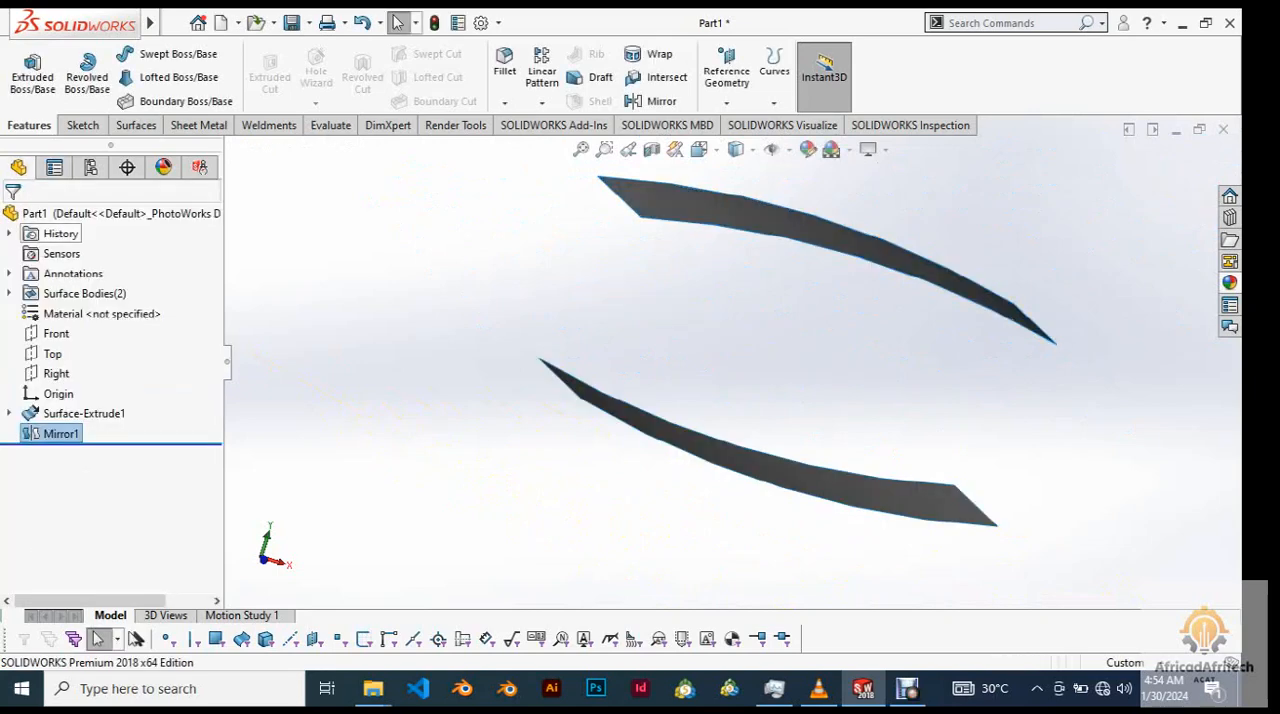
# Examine the original and mirrored arc surfaces from several angles.
pyautogui.scroll(3, 729, 358)
pyautogui.moveTo(740, 370); pyautogui.dragTo(570, 375, button='middle')
pyautogui.moveTo(795, 355); pyautogui.dragTo(715, 355, button='middle')
pyautogui.scroll(-3, 798, 354)
pyautogui.scroll(-3, 700, 355)
pyautogui.scroll(3, 730, 362)
pyautogui.moveTo(840, 358); pyautogui.dragTo(895, 366, button='middle')
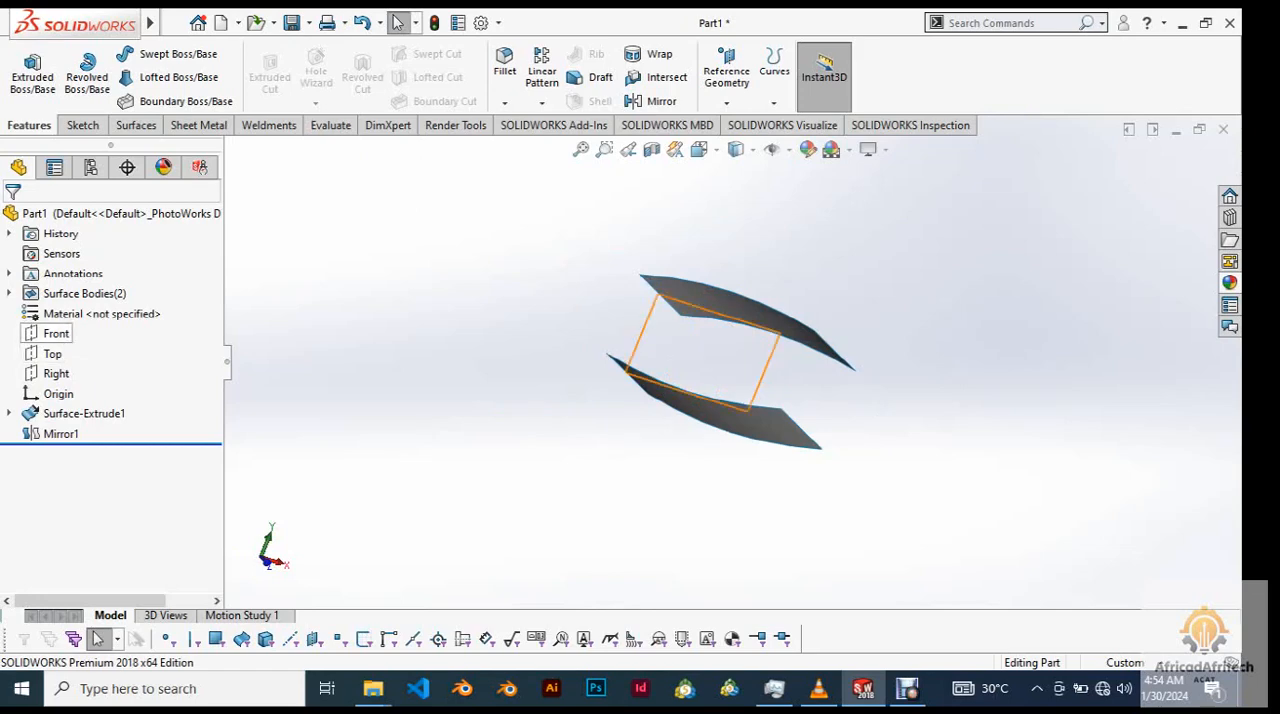
pyautogui.click(56, 333)
pyautogui.click(66, 309)
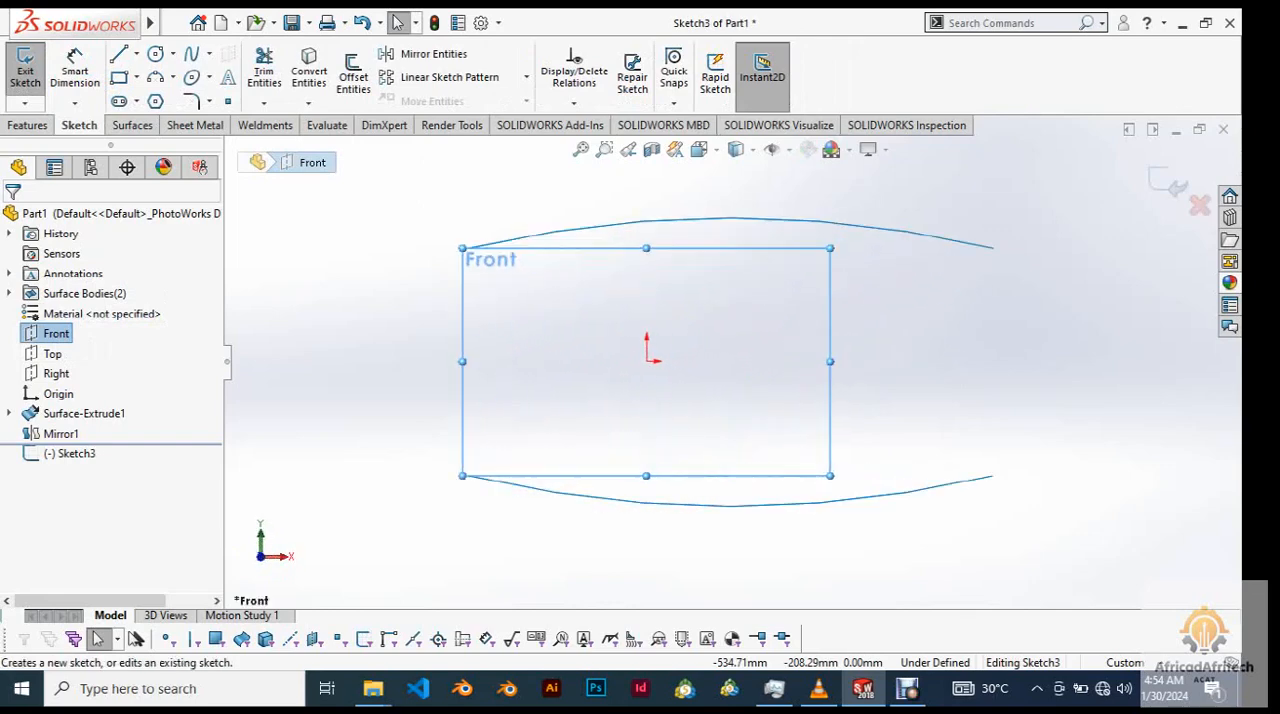
pyautogui.rightClick(692, 332)
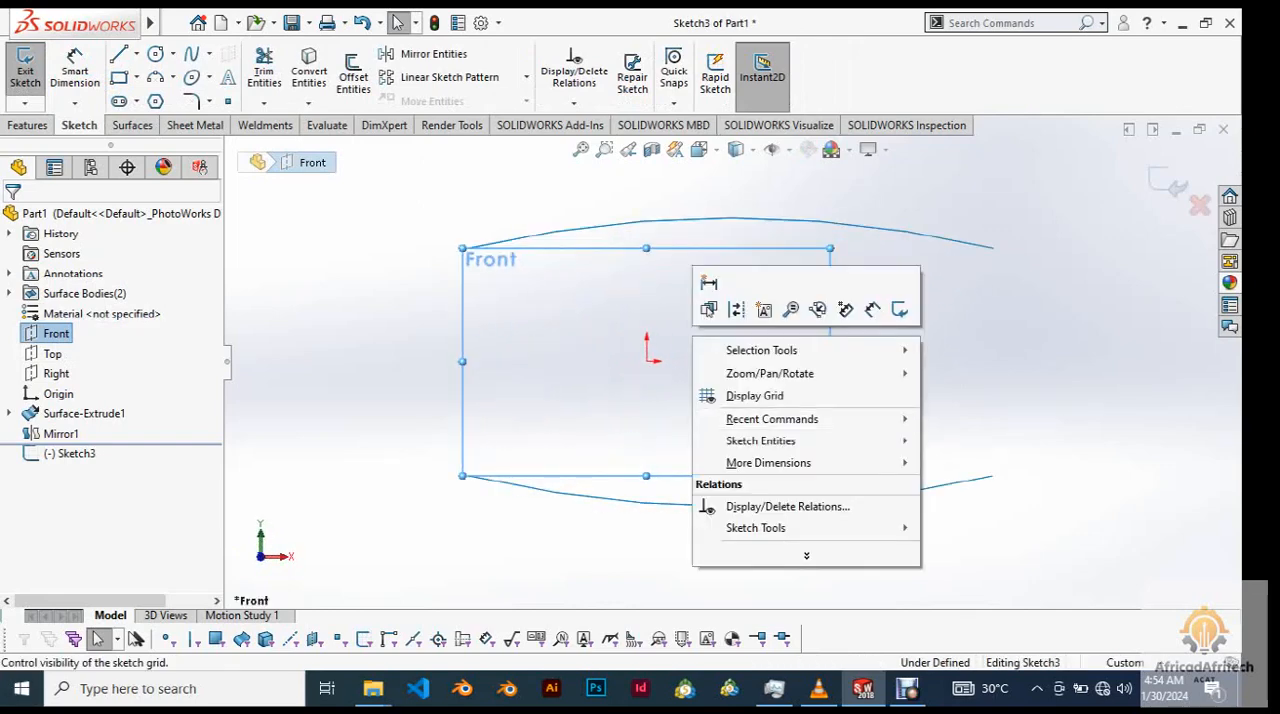
pyautogui.press('Escape')
pyautogui.scroll(2, 729, 361)
pyautogui.press('Escape')
pyautogui.scroll(-2, 801, 357)
pyautogui.scroll(4, 801, 357)
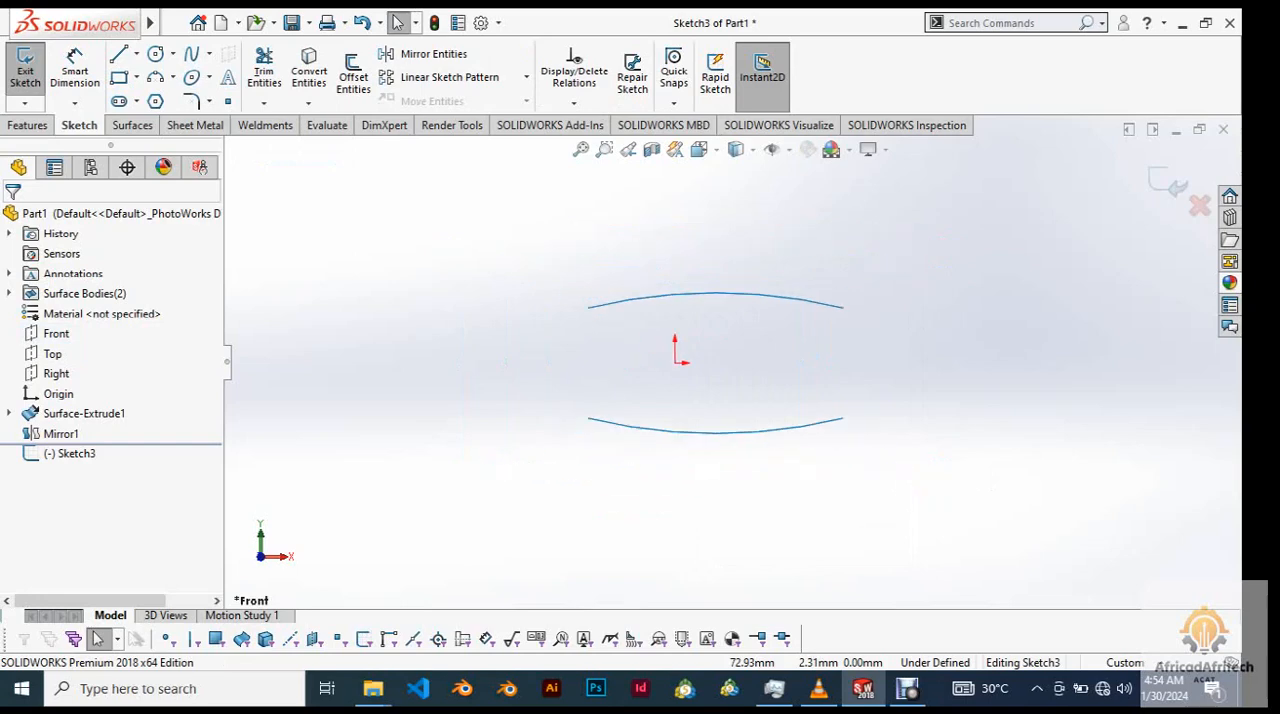
pyautogui.scroll(-2, 927, 398)
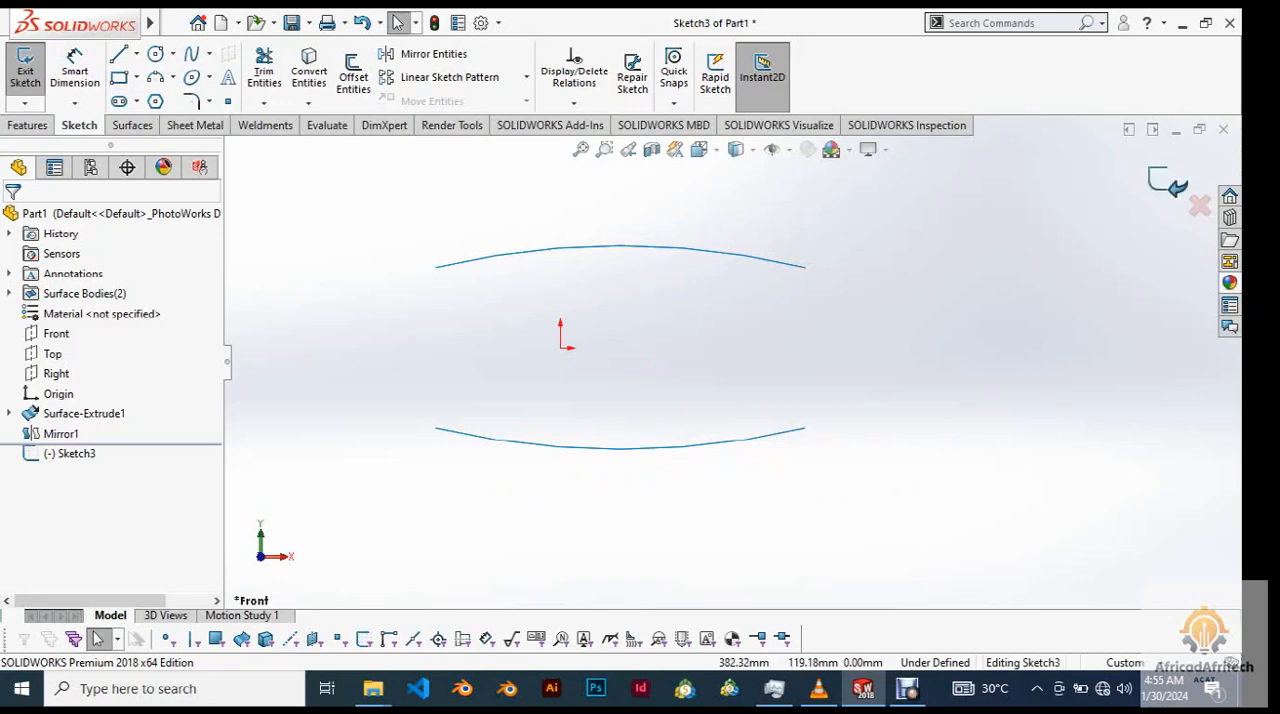
pyautogui.click(25, 68)
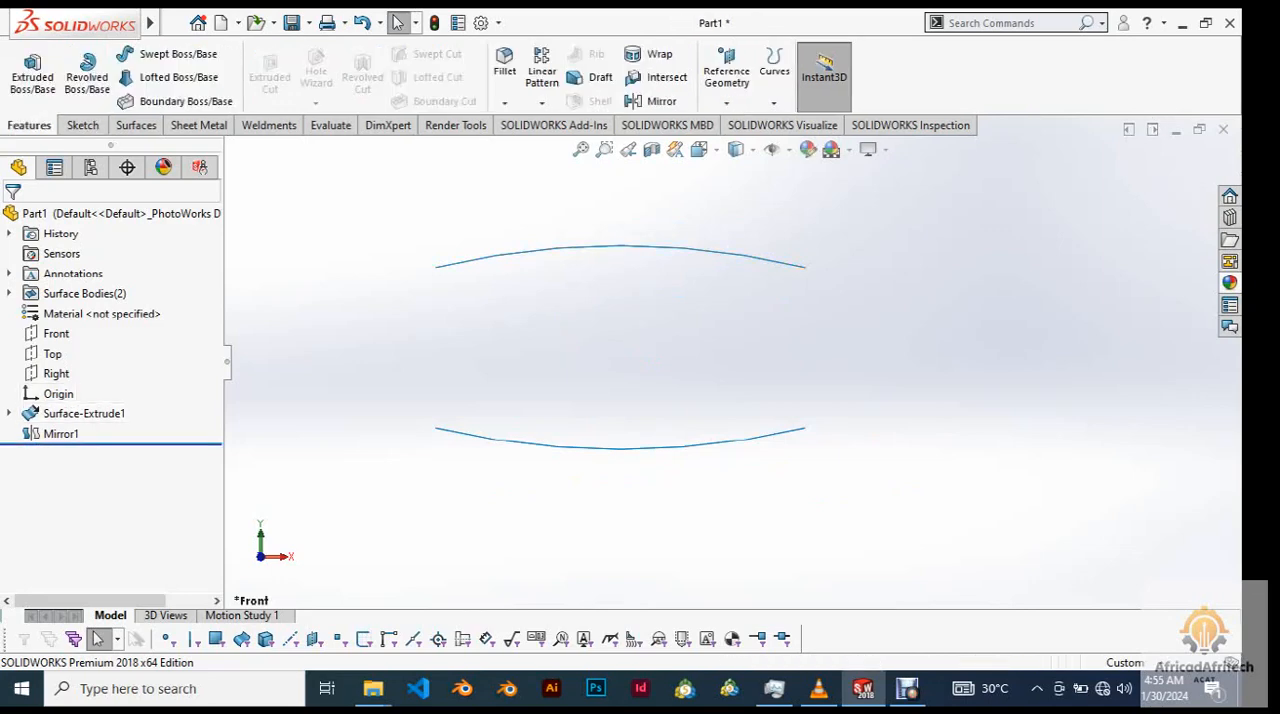
# Edit the surface extrusion's arc sketch so the arc's endpoints are symmetric about the vertical centerline, and exit the sketch.
pyautogui.click(9, 413)
pyautogui.click(80, 434)
pyautogui.click(95, 384)
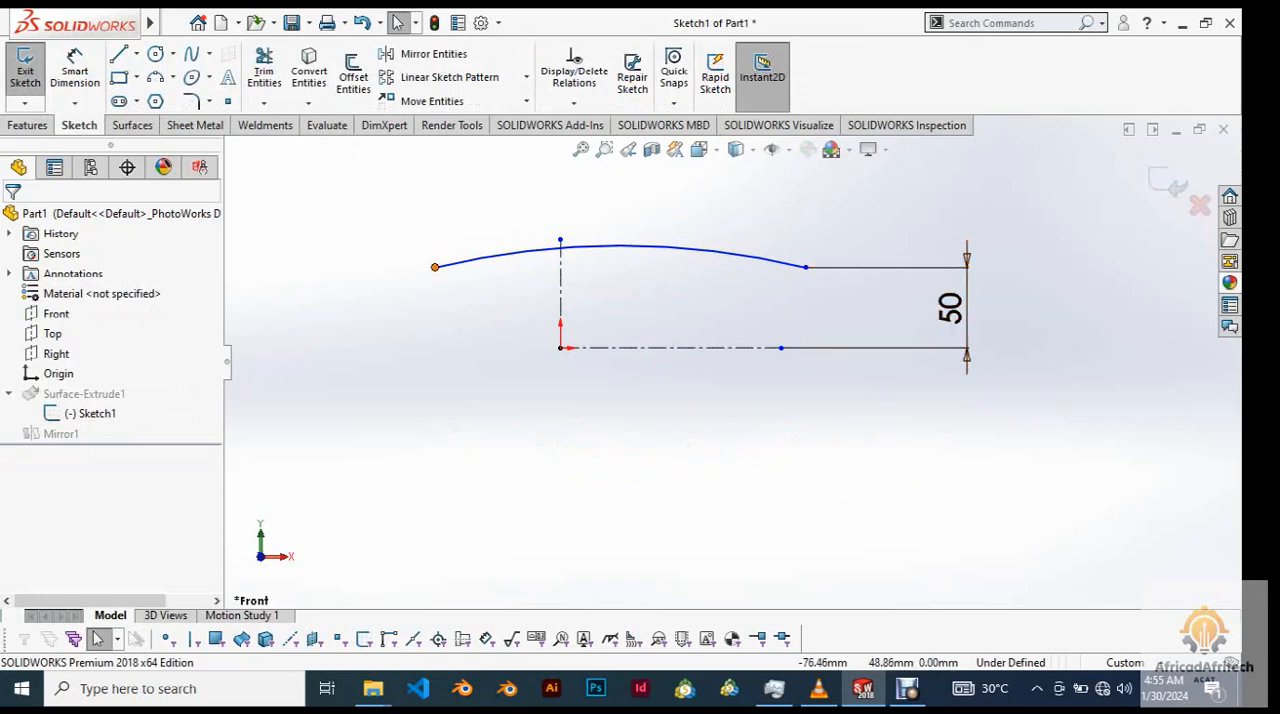
pyautogui.click(435, 267)
pyautogui.keyDown('ctrl'); pyautogui.click(806, 267); pyautogui.keyUp('ctrl')
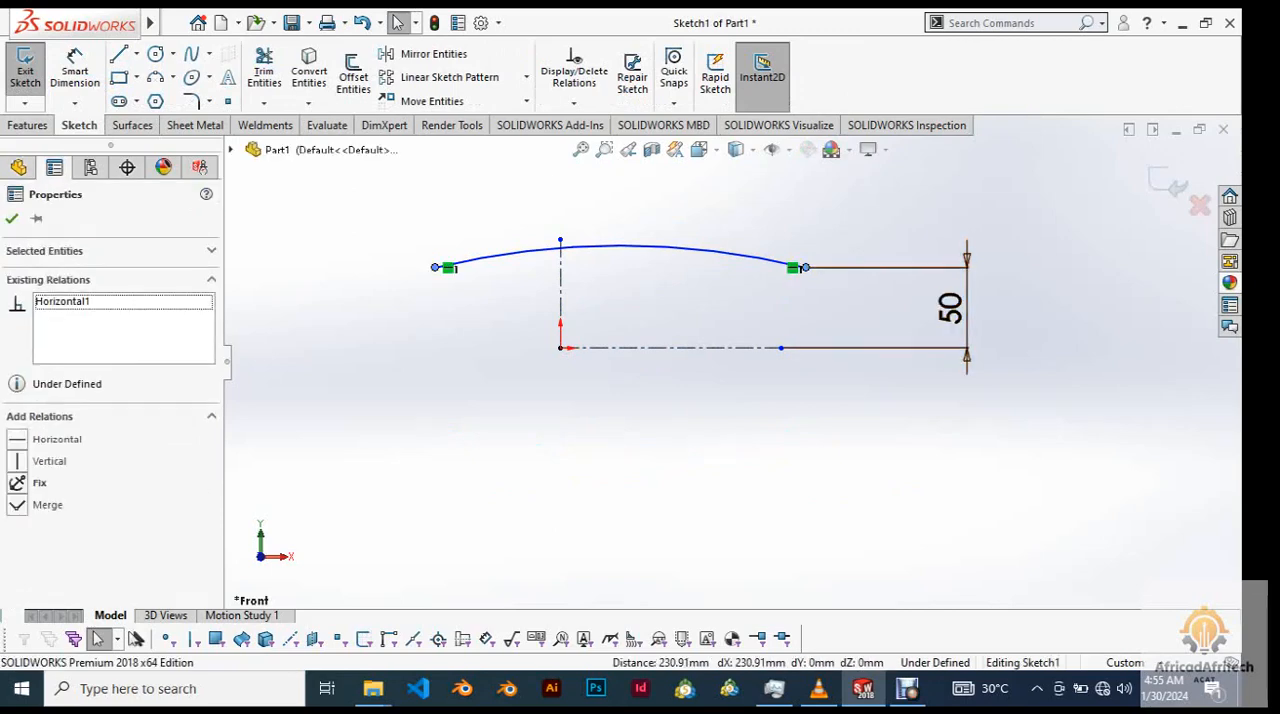
pyautogui.keyDown('ctrl'); pyautogui.click(560, 293); pyautogui.keyUp('ctrl')
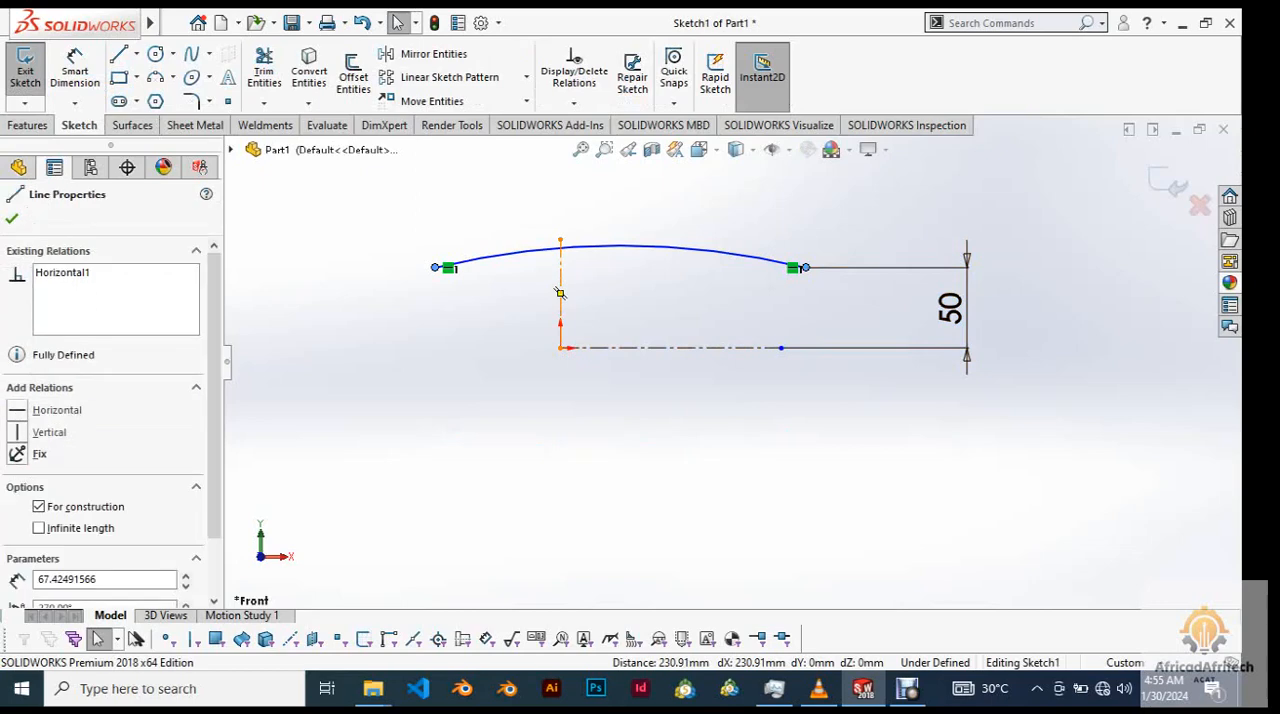
pyautogui.click(643, 248)
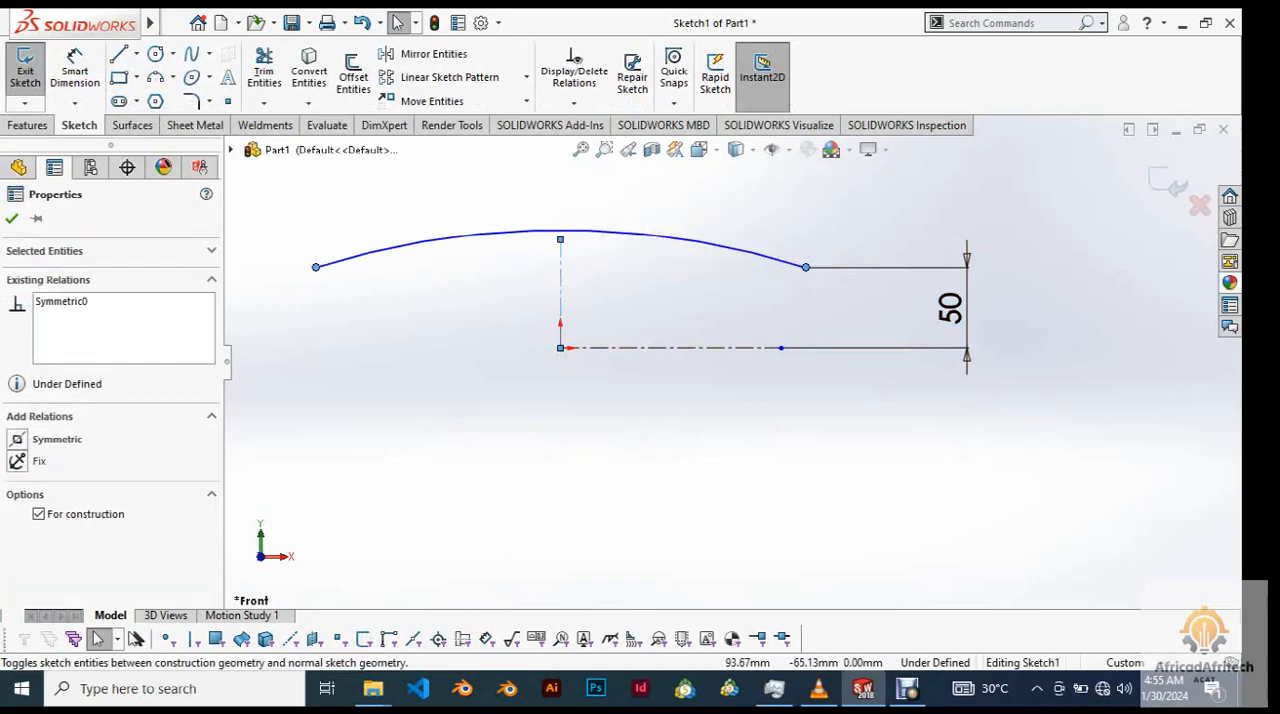
pyautogui.click(710, 486)
pyautogui.click(1172, 186)
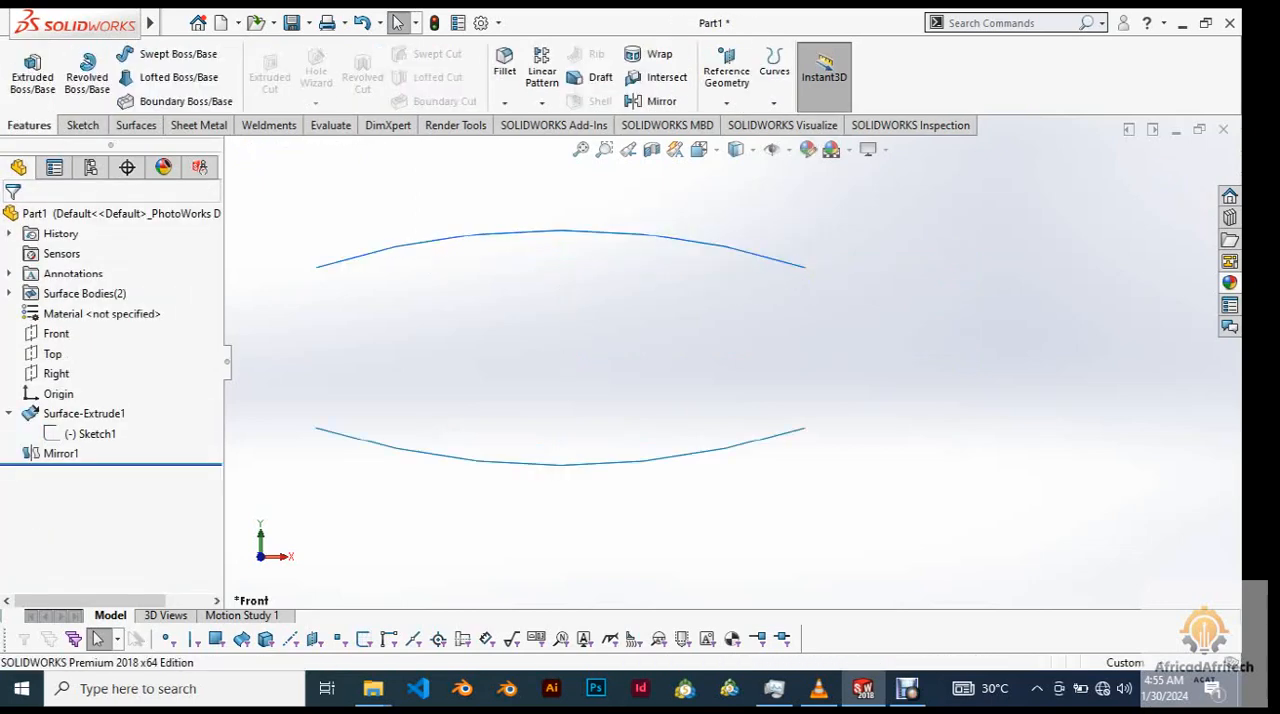
# In a new sketch on the Front plane, draw a three-point arc about 195 mm tall crossing both surfaces left of the origin.
pyautogui.scroll(5, 628, 340)
pyautogui.scroll(-3, 628, 340)
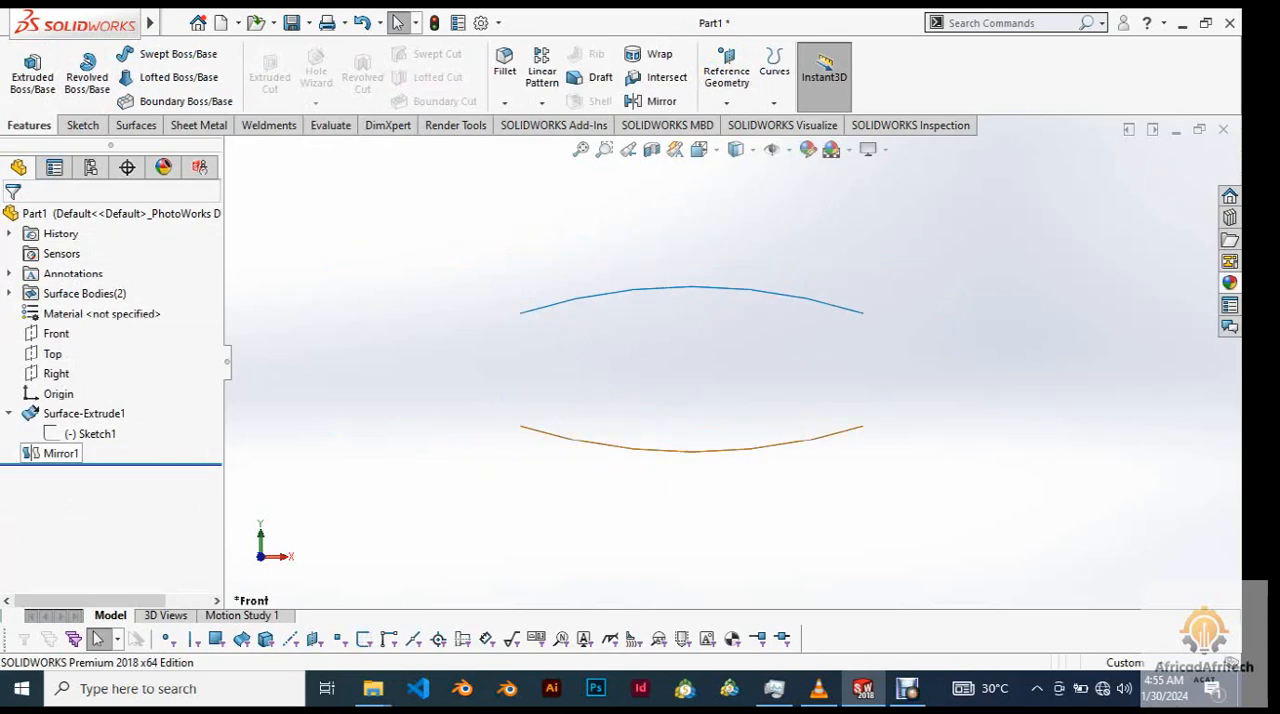
pyautogui.click(56, 333)
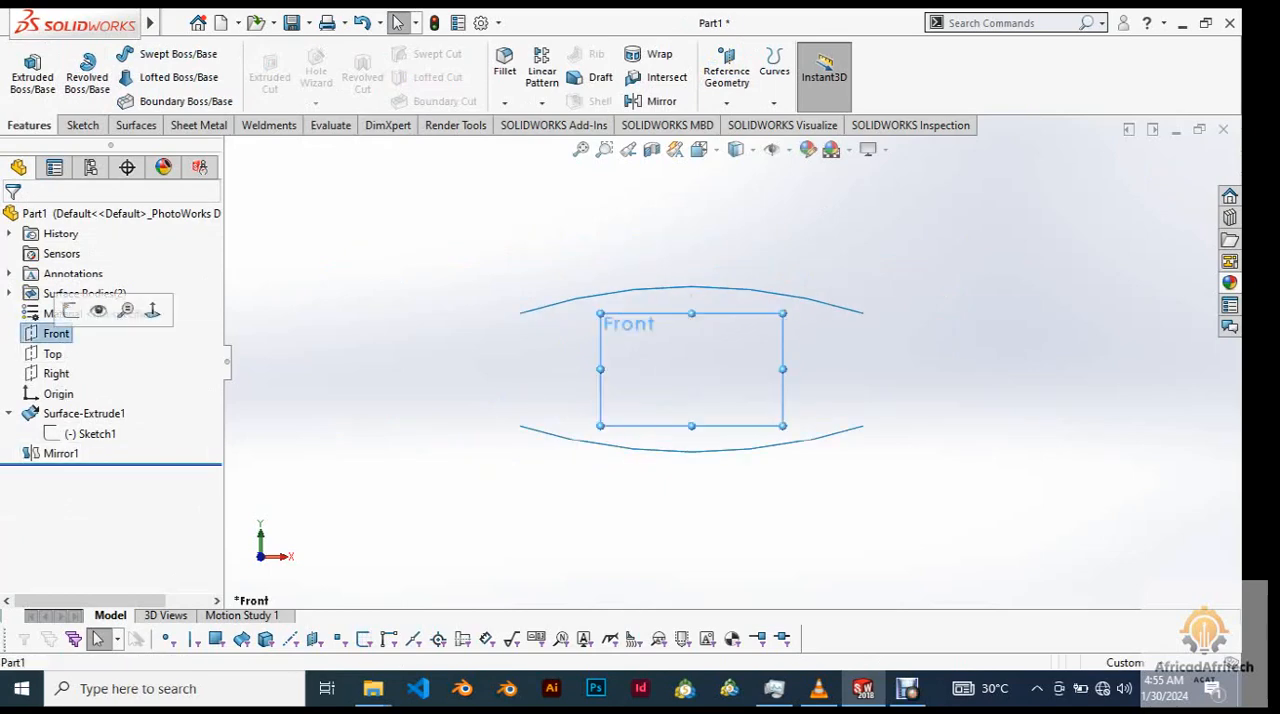
pyautogui.click(70, 311)
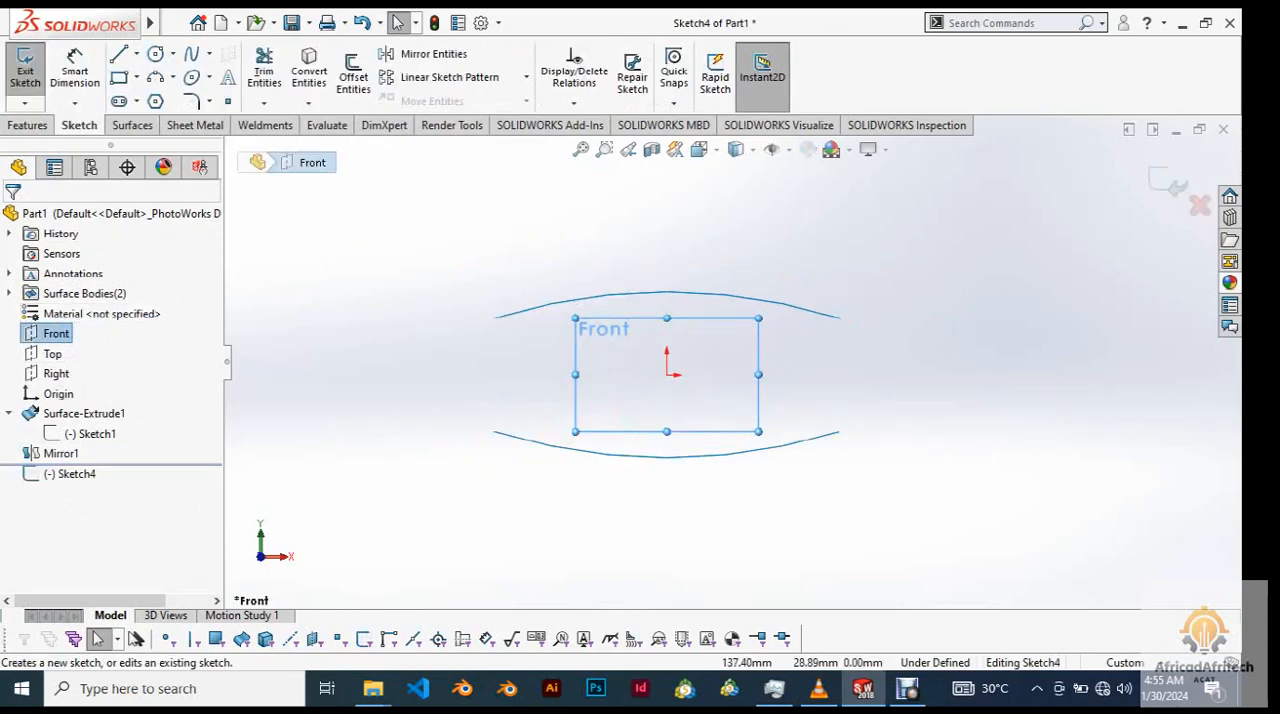
pyautogui.click(995, 393)
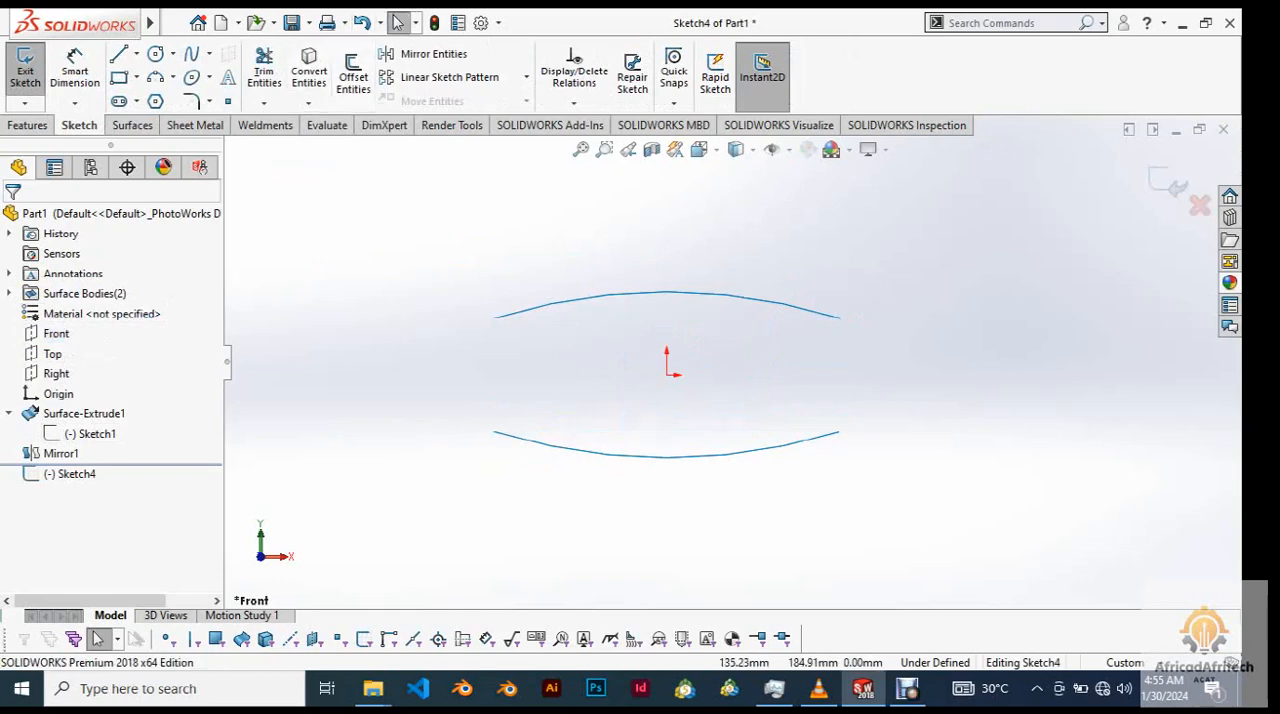
pyautogui.click(155, 77)
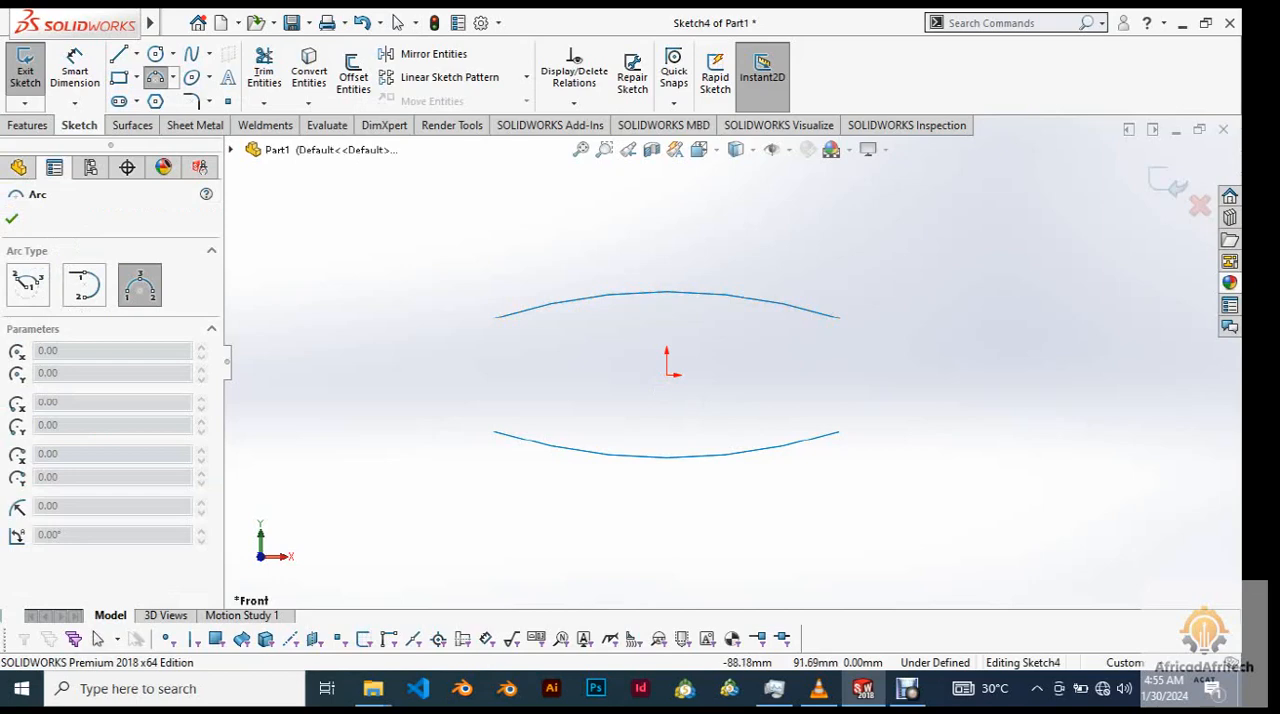
pyautogui.click(567, 269)
pyautogui.click(567, 488)
pyautogui.click(522, 378)
pyautogui.rightClick(462, 266)
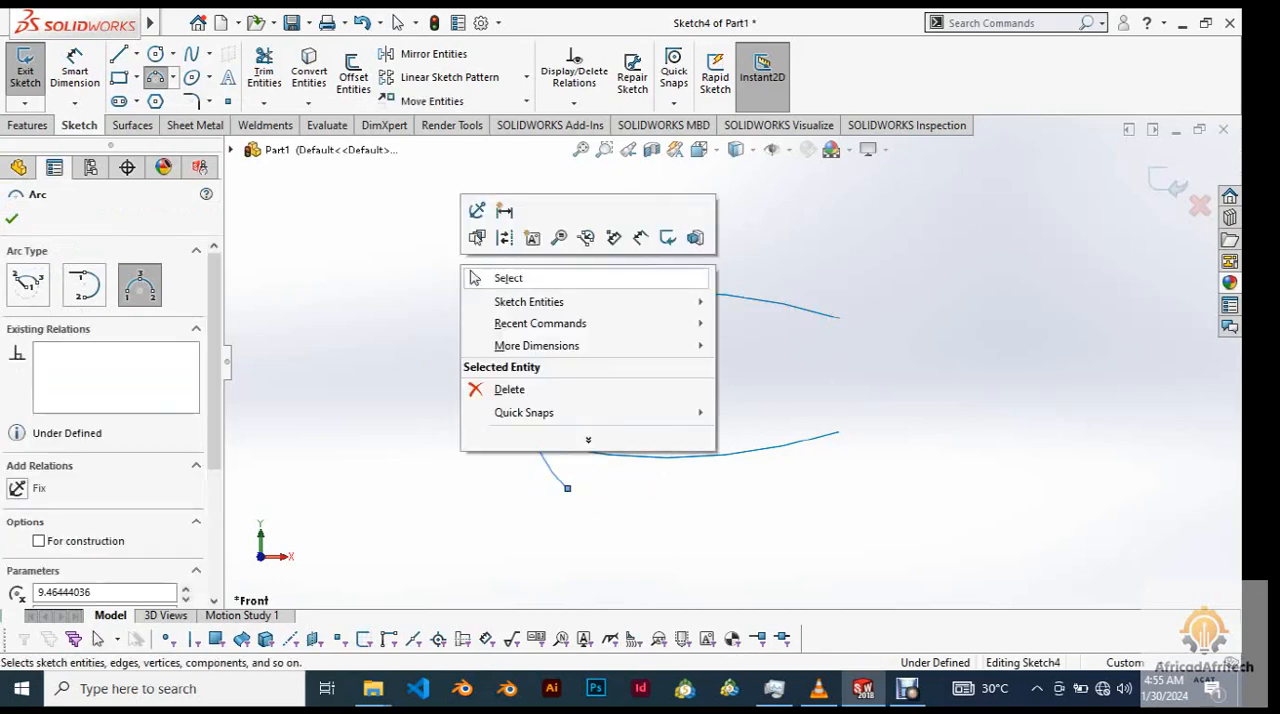
pyautogui.click(500, 274)
# Add a Vertical relation between the two endpoints of the new arc.
pyautogui.scroll(-3, 472, 269)
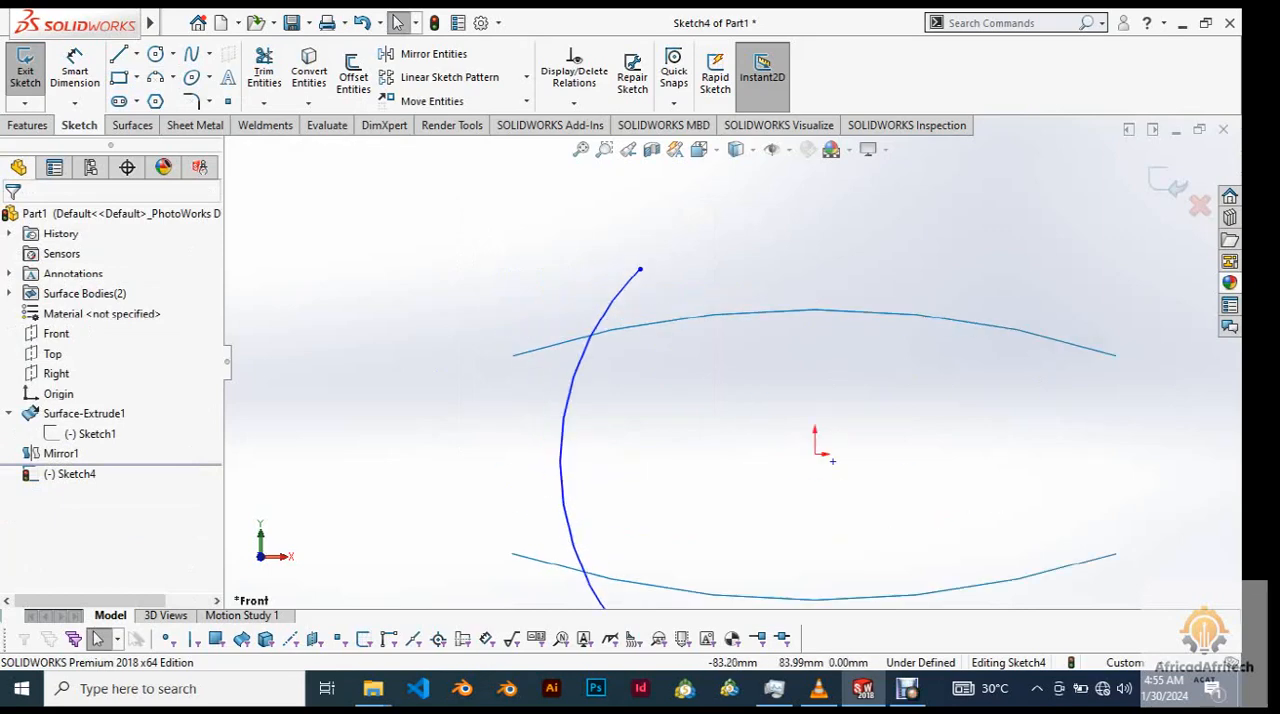
pyautogui.scroll(3, 832, 461)
pyautogui.click(686, 317)
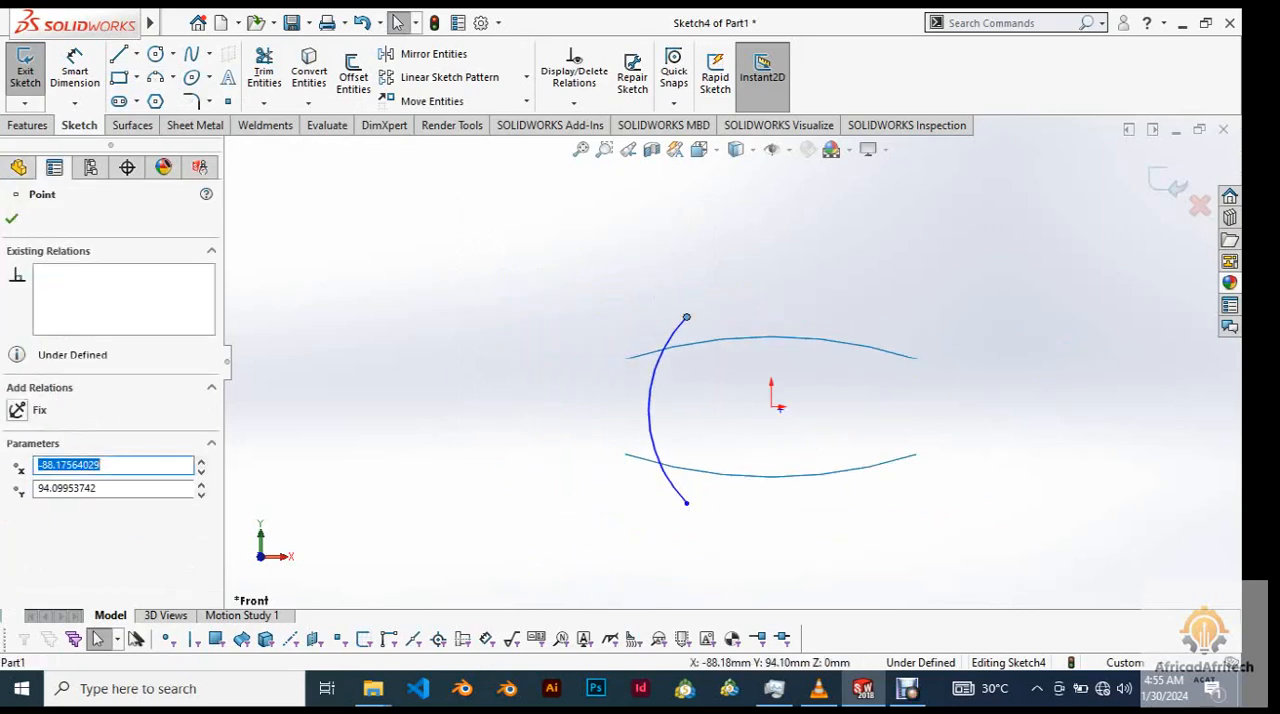
pyautogui.keyDown('ctrl'); pyautogui.click(686, 503); pyautogui.keyUp('ctrl')
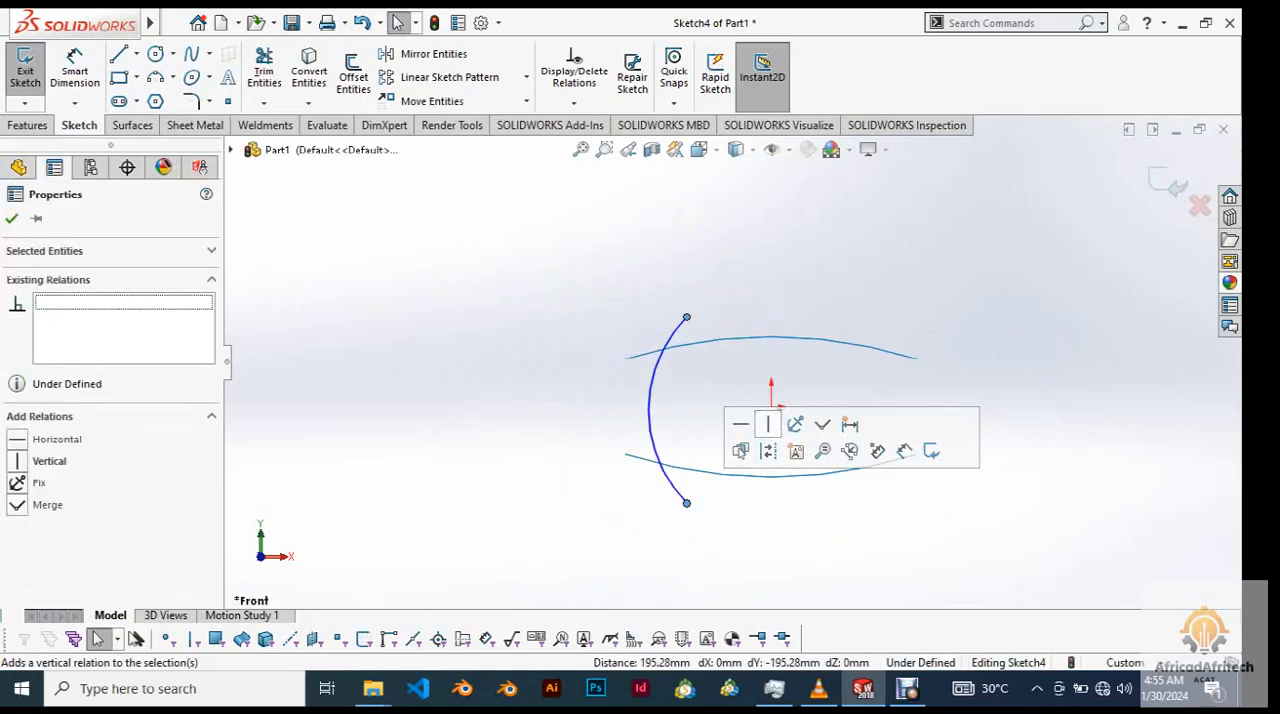
pyautogui.click(766, 424)
pyautogui.click(744, 248)
pyautogui.scroll(4, 771, 342)
pyautogui.scroll(-4, 793, 378)
pyautogui.scroll(1, 790, 379)
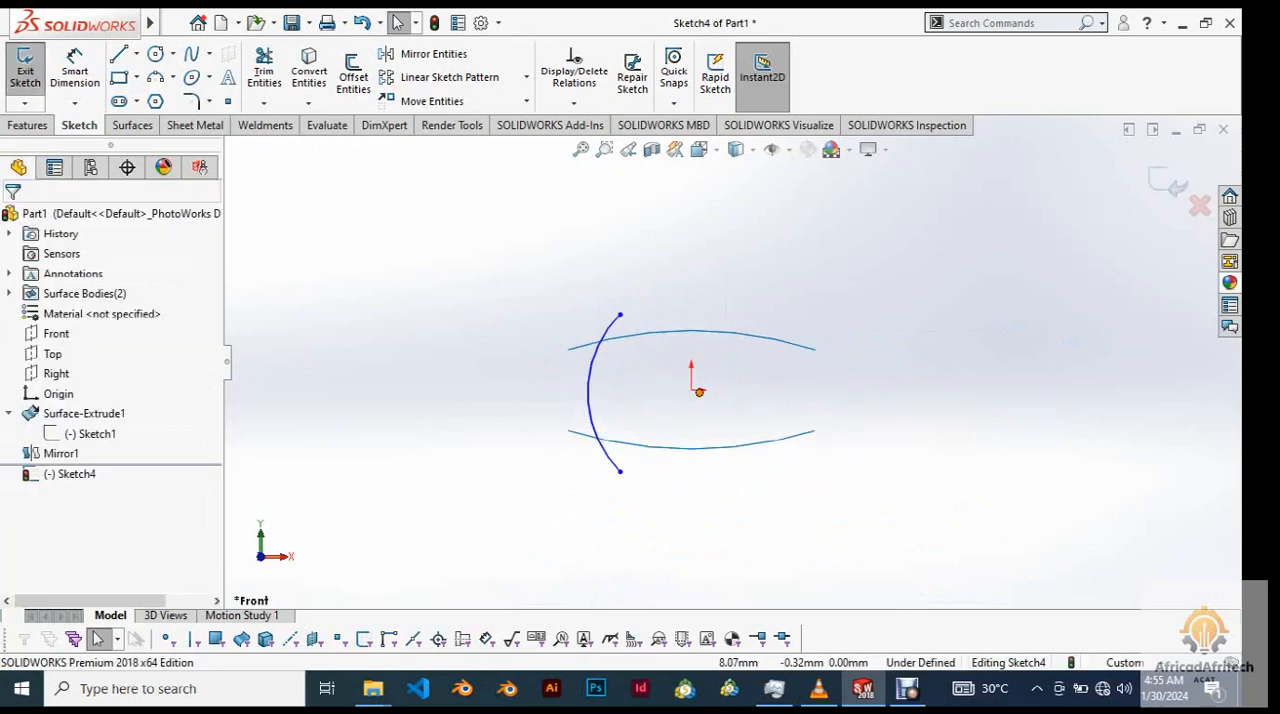
# Constrain the new arc's center point to the sketch origin.
pyautogui.click(699, 392)
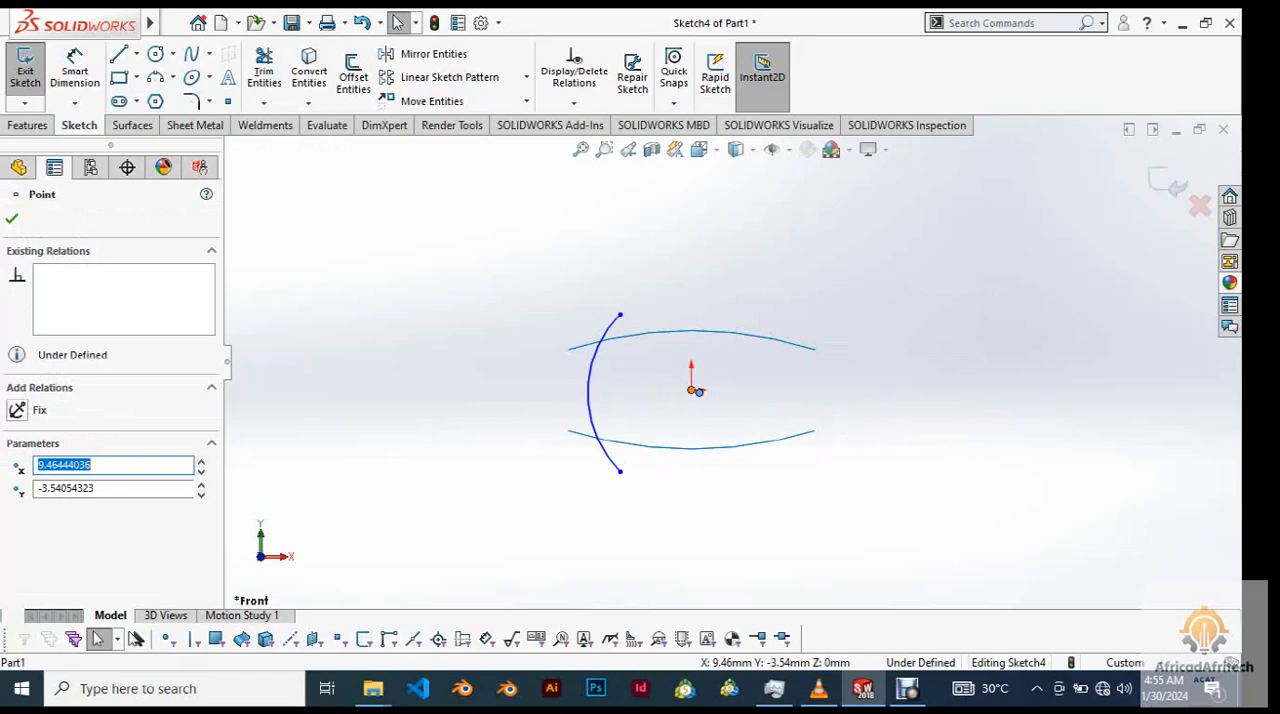
pyautogui.keyDown('ctrl'); pyautogui.click(692, 390); pyautogui.keyUp('ctrl')
pyautogui.click(798, 310)
pyautogui.press('Escape')
pyautogui.scroll(-4, 662, 437)
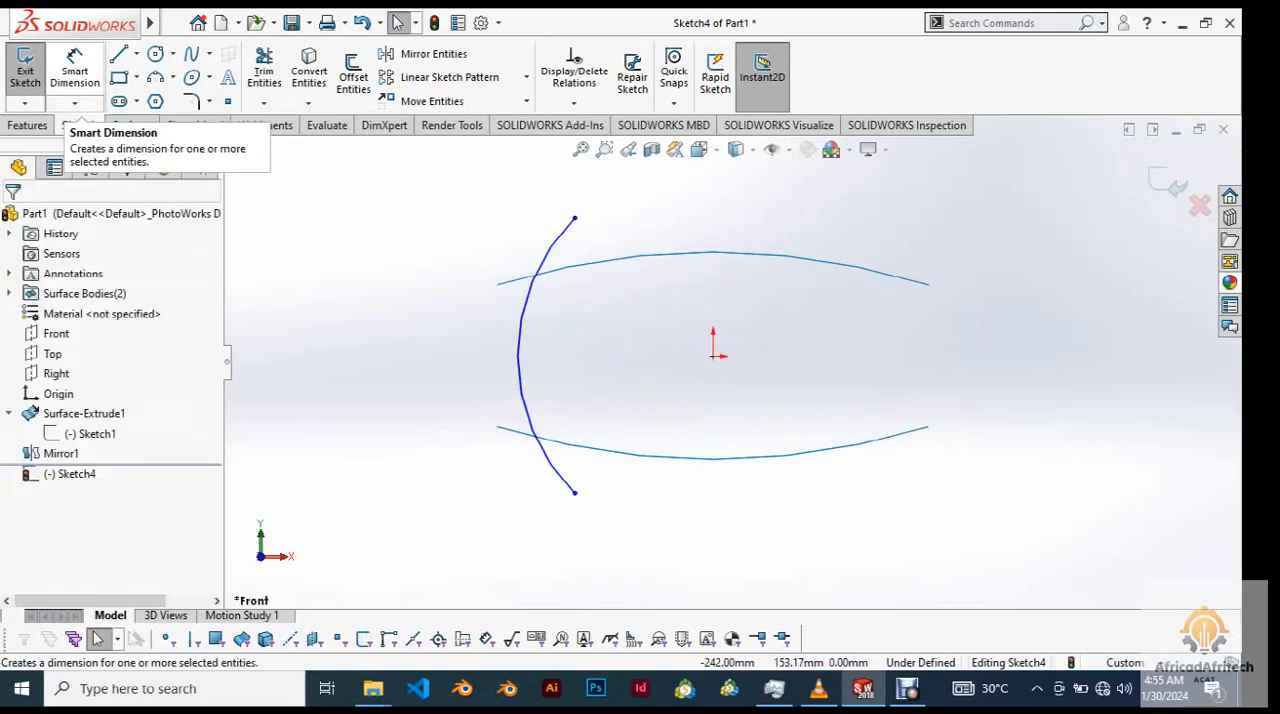
# Dimension the horizontal distance from the side arc's upper endpoint to the origin as 100 mm.
pyautogui.click(75, 72)
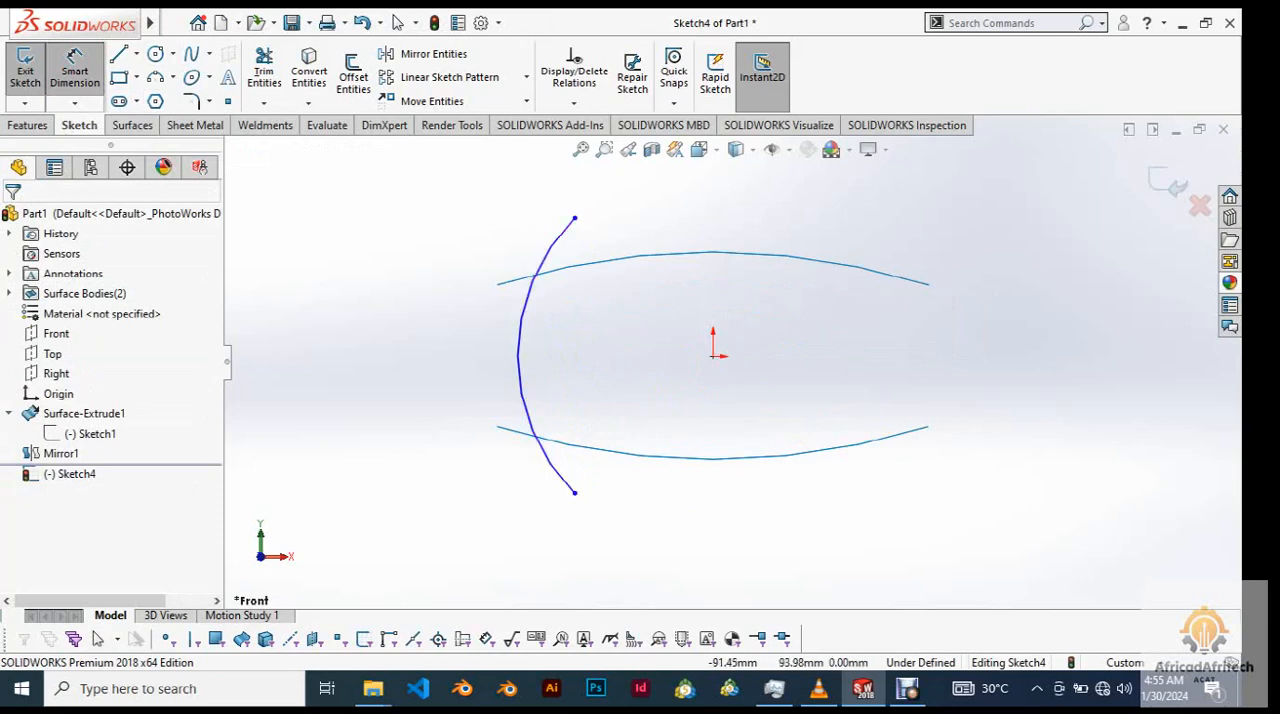
pyautogui.click(574, 217)
pyautogui.click(713, 355)
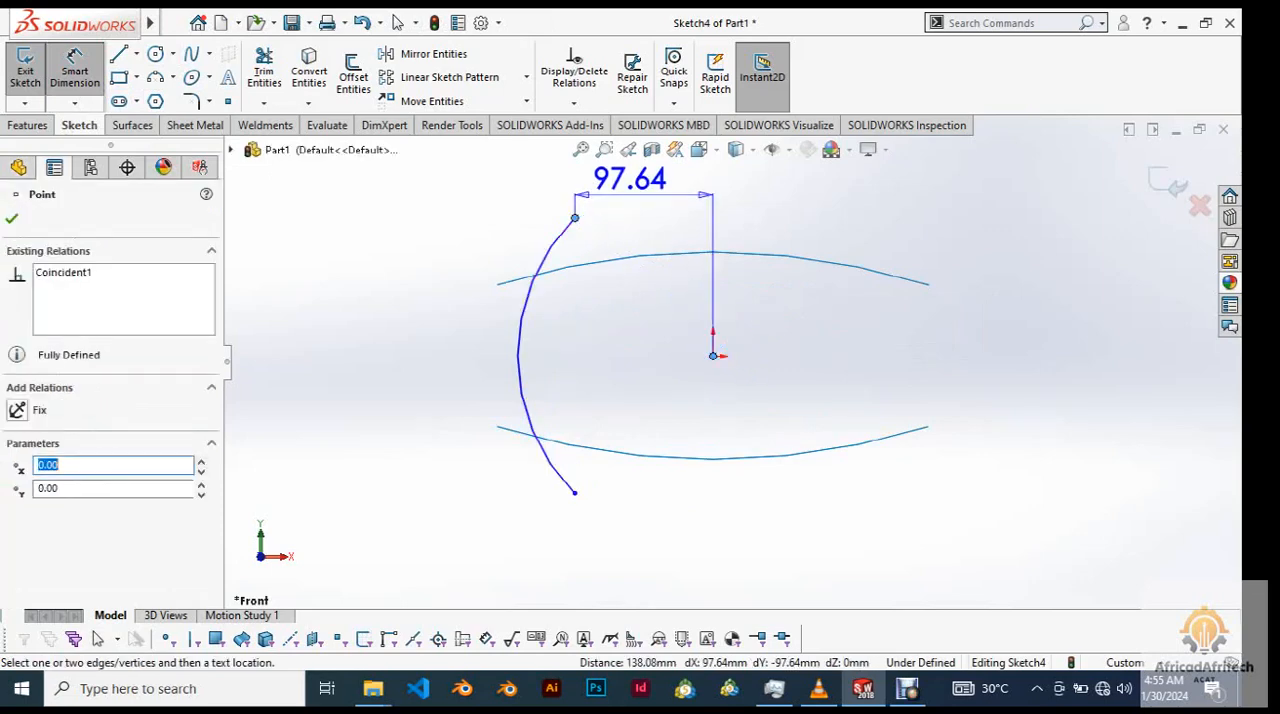
pyautogui.click(635, 182)
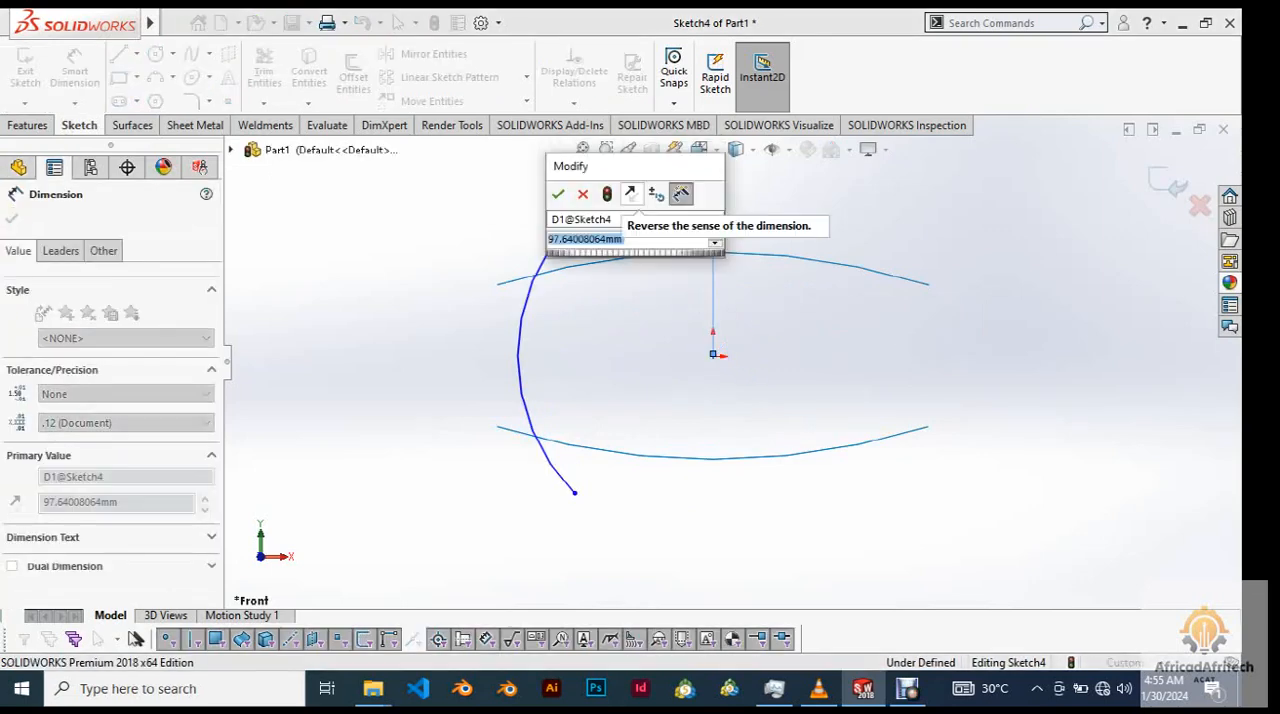
pyautogui.write('100')
pyautogui.press('Return')
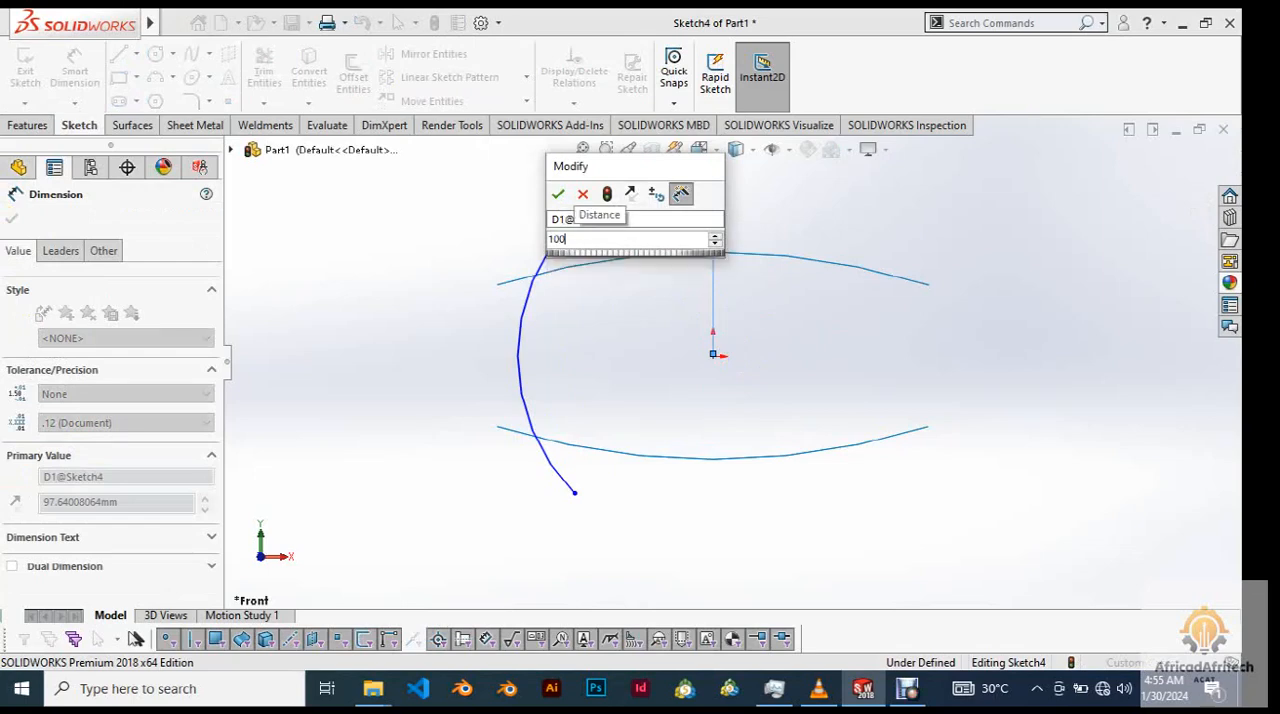
# Add a radius dimension to the side arc, try a value of 100 mm, and undo that value.
pyautogui.scroll(3, 720, 355)
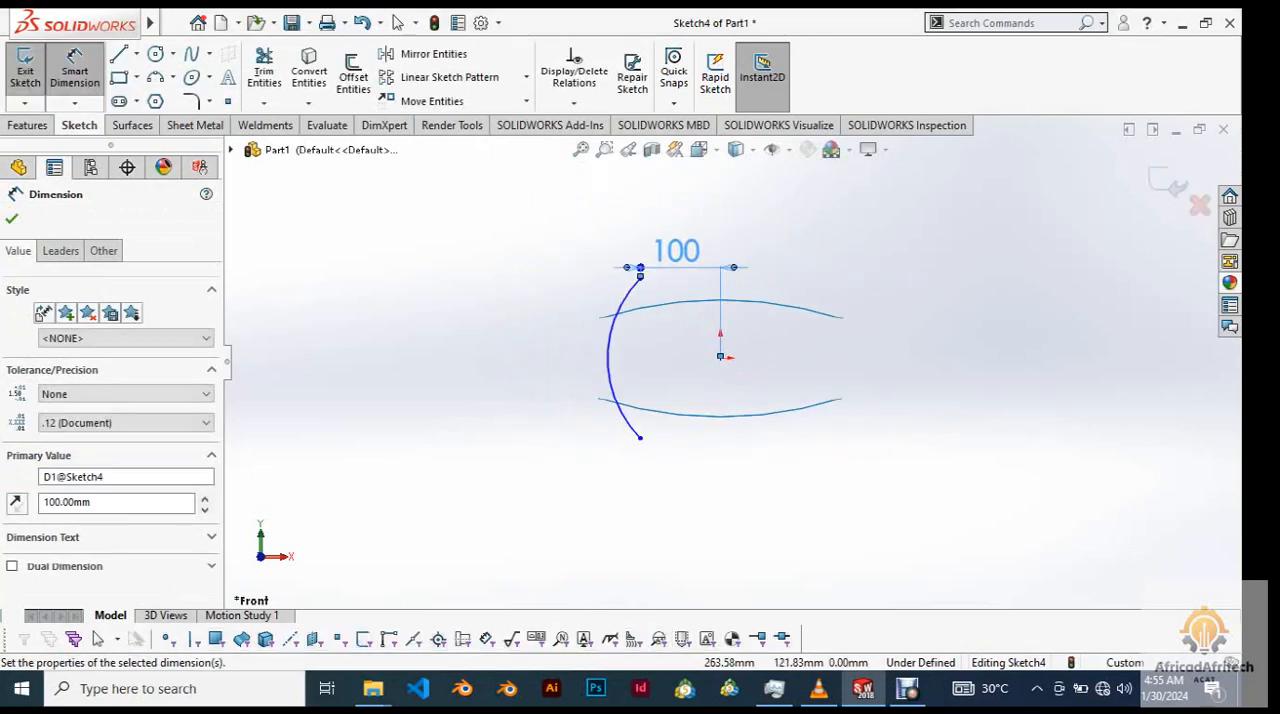
pyautogui.click(638, 276)
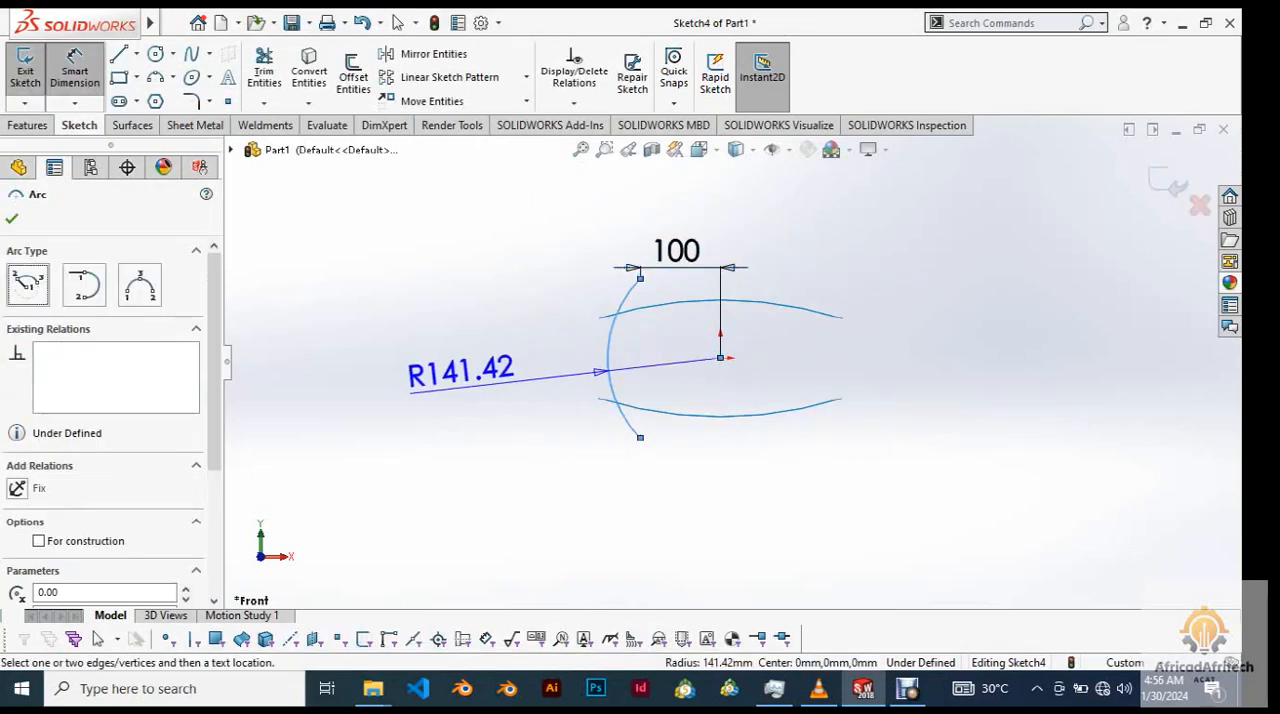
pyautogui.click(430, 368)
pyautogui.write('1')
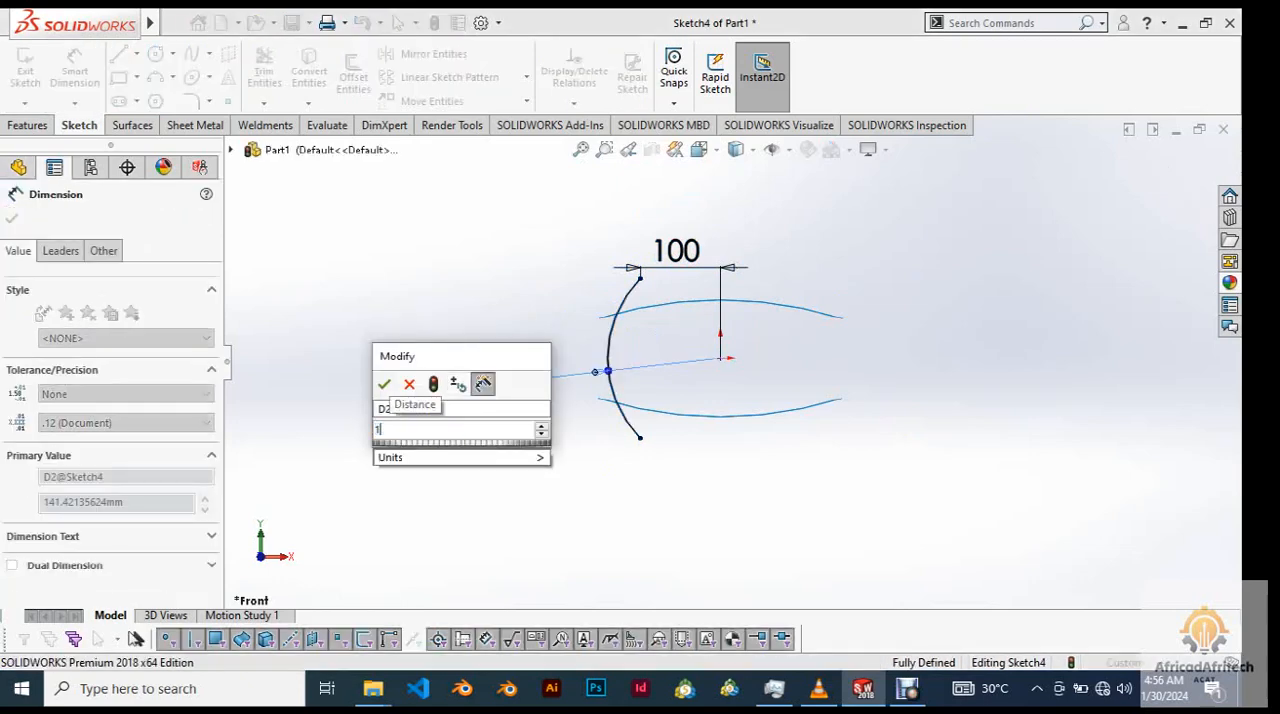
pyautogui.write('00')
pyautogui.press('Return')
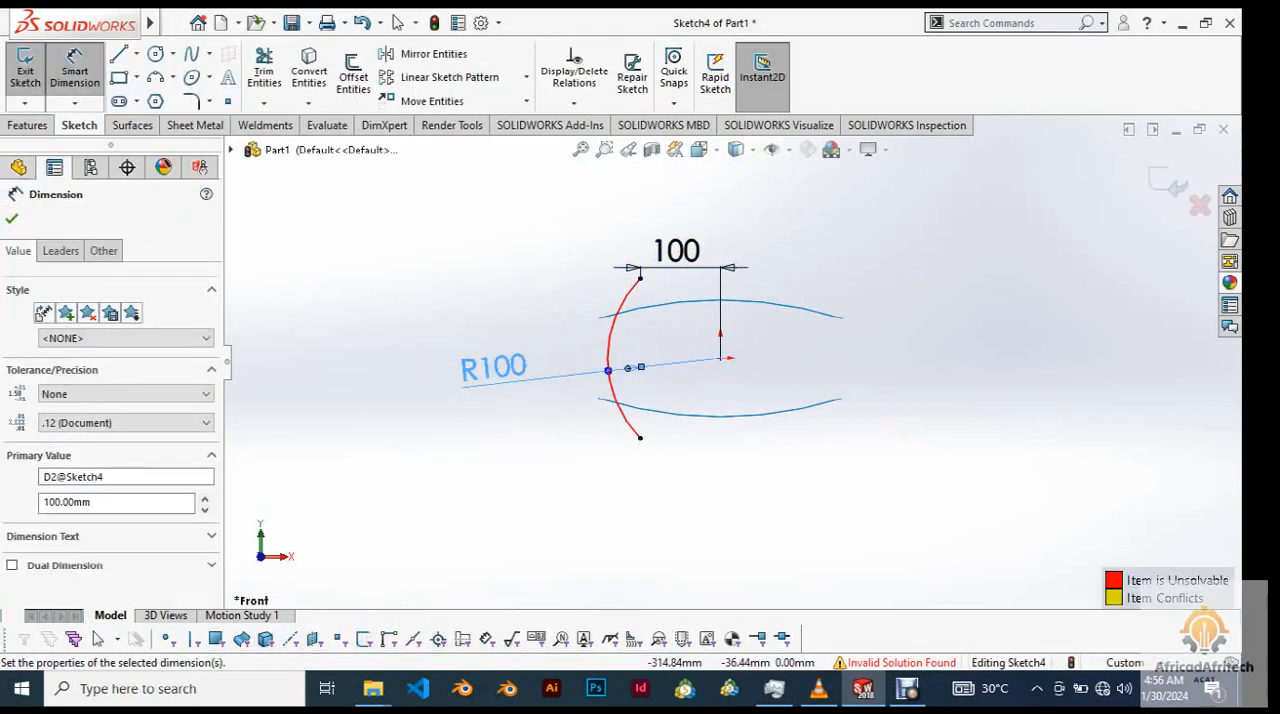
pyautogui.hotkey('ctrl', 'z')
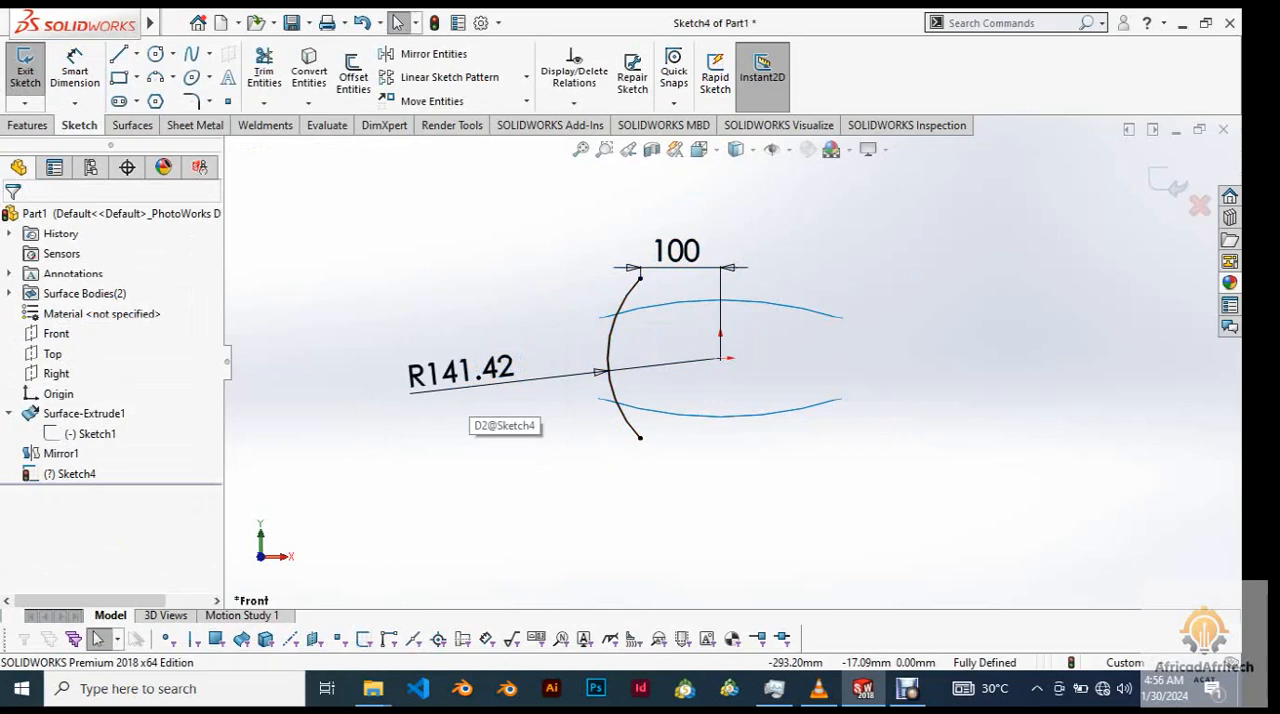
# Set the side arc's radius dimension to 150 mm.
pyautogui.click(468, 382)
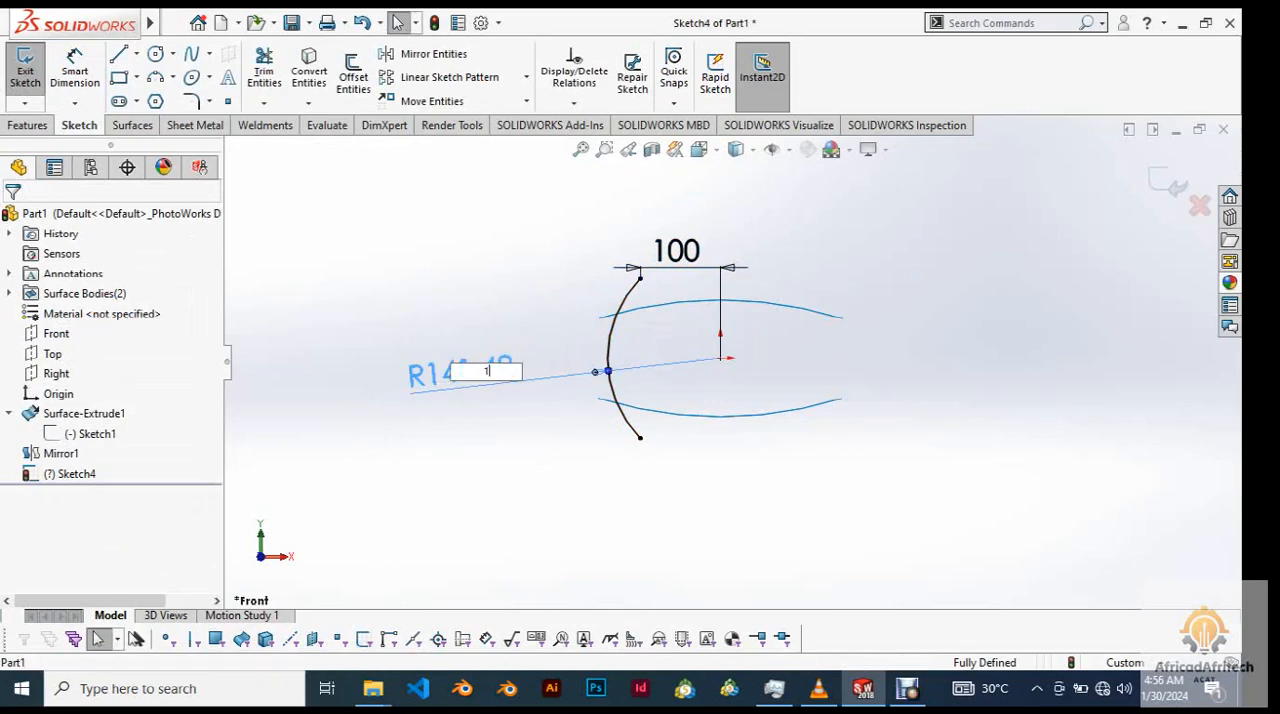
pyautogui.write('150')
pyautogui.press('Return')
pyautogui.click(1083, 208)
pyautogui.scroll(-2, 1025, 264)
pyautogui.scroll(4, 990, 264)
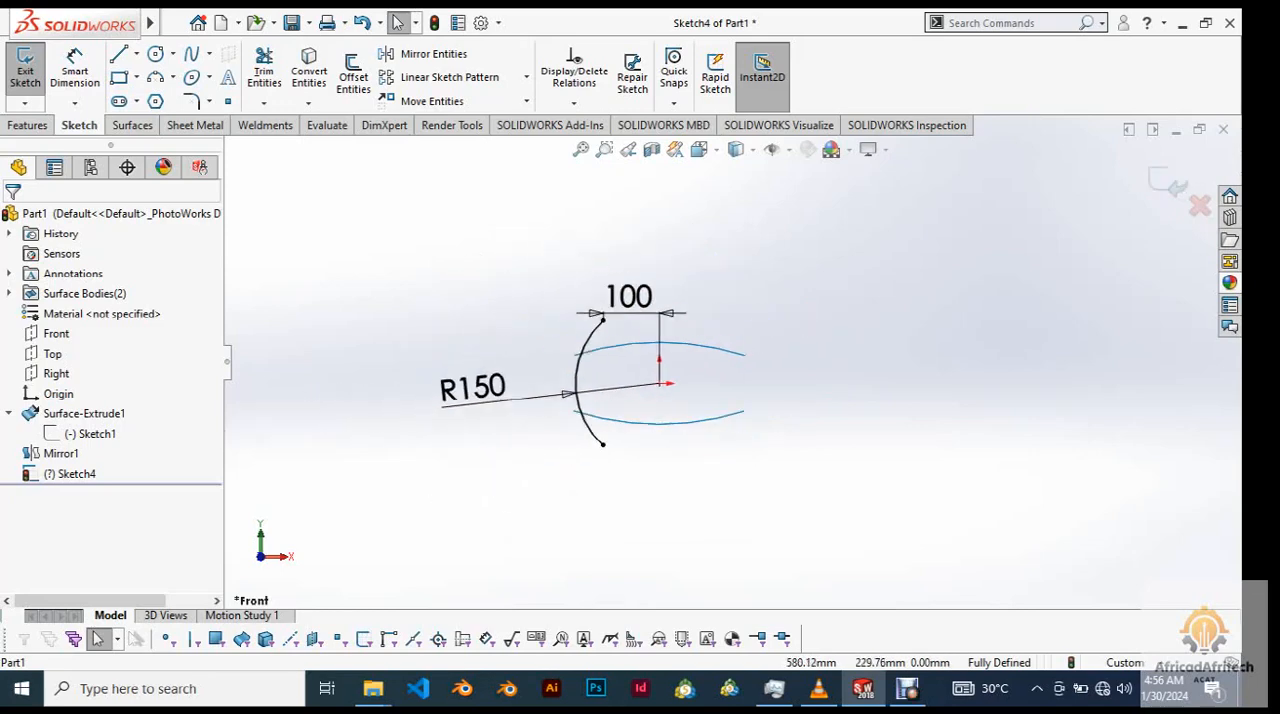
# Extrude the side arc as a surface 150 mm deep using the Mid Plane end condition.
pyautogui.hotkey('ctrl', '7')
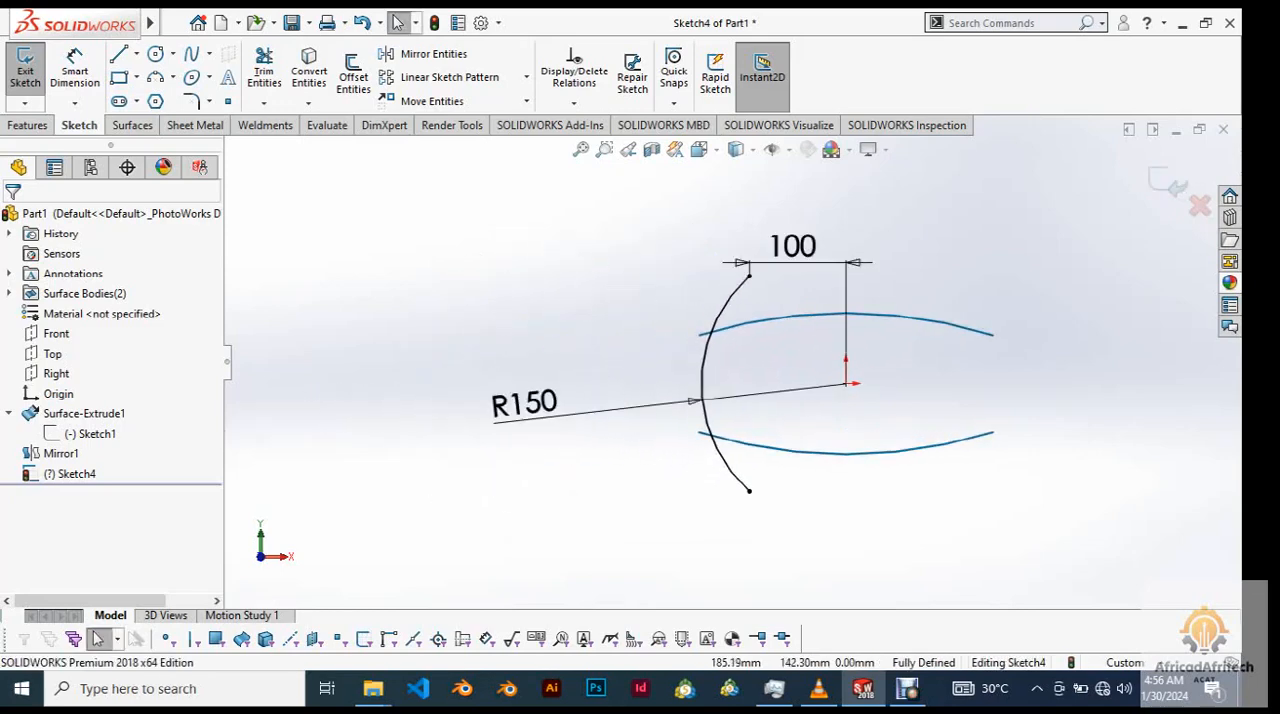
pyautogui.click(27, 125)
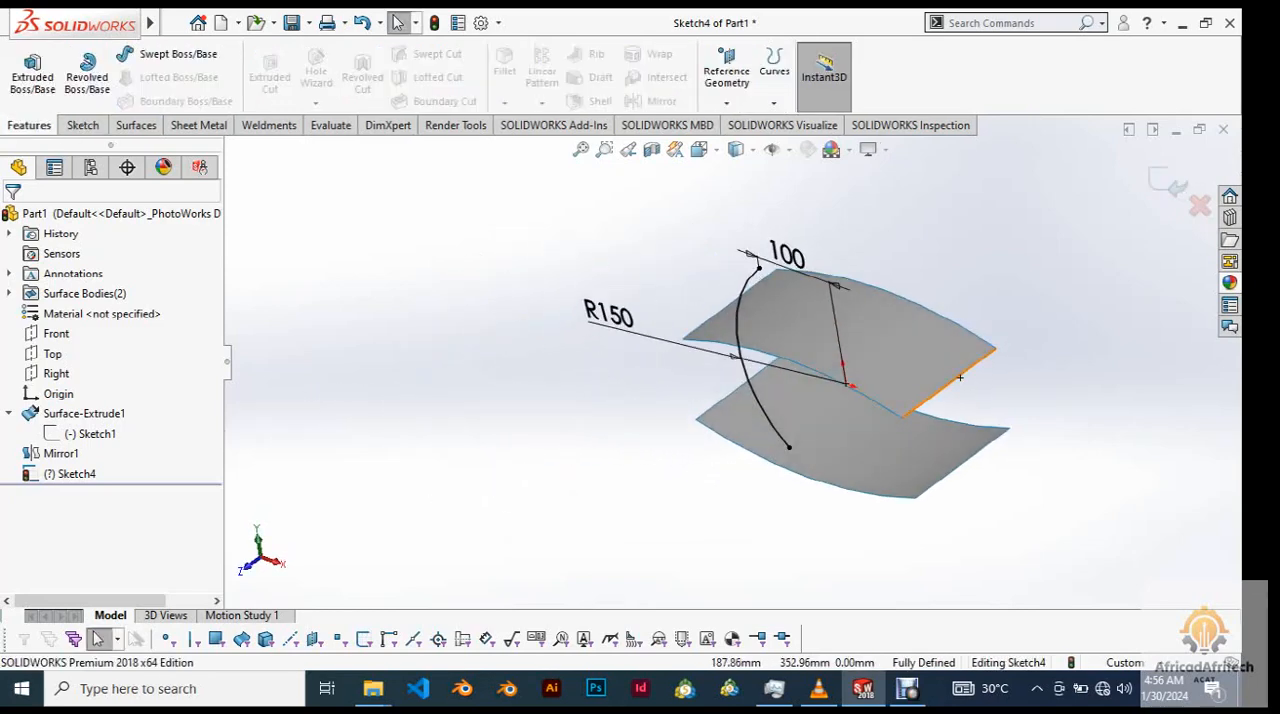
pyautogui.click(134, 125)
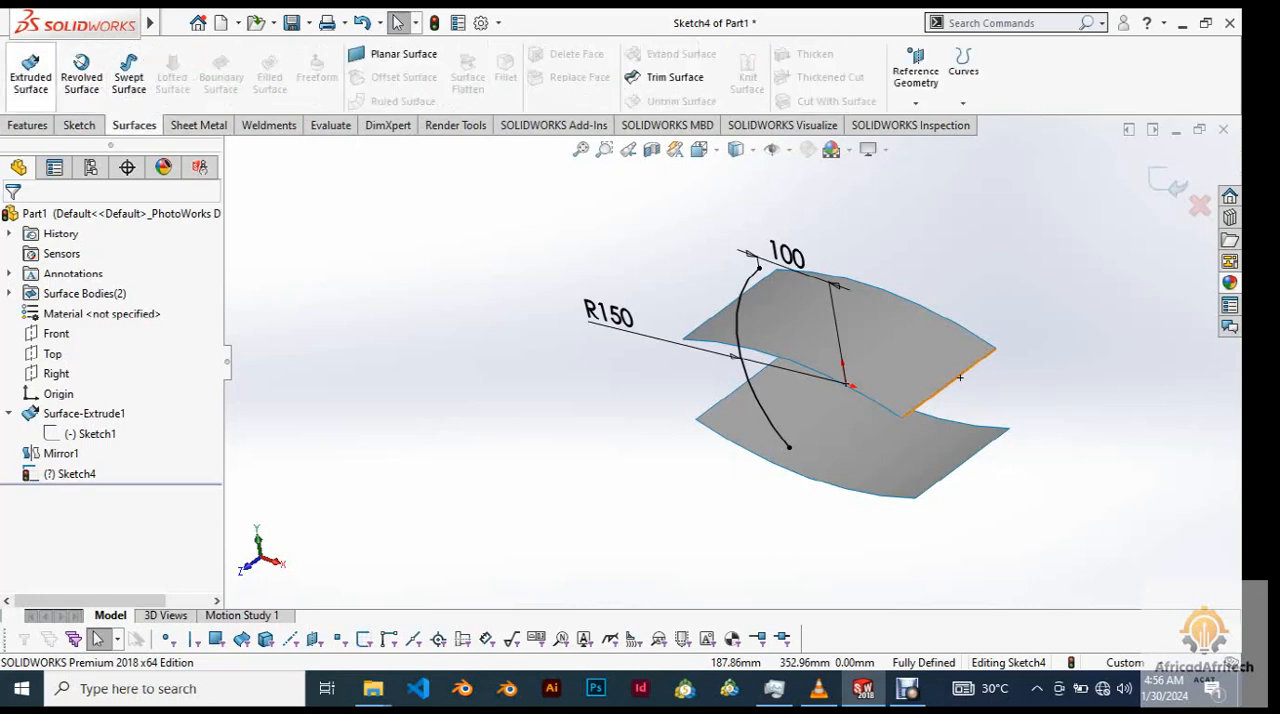
pyautogui.click(30, 75)
pyautogui.scroll(3, 619, 297)
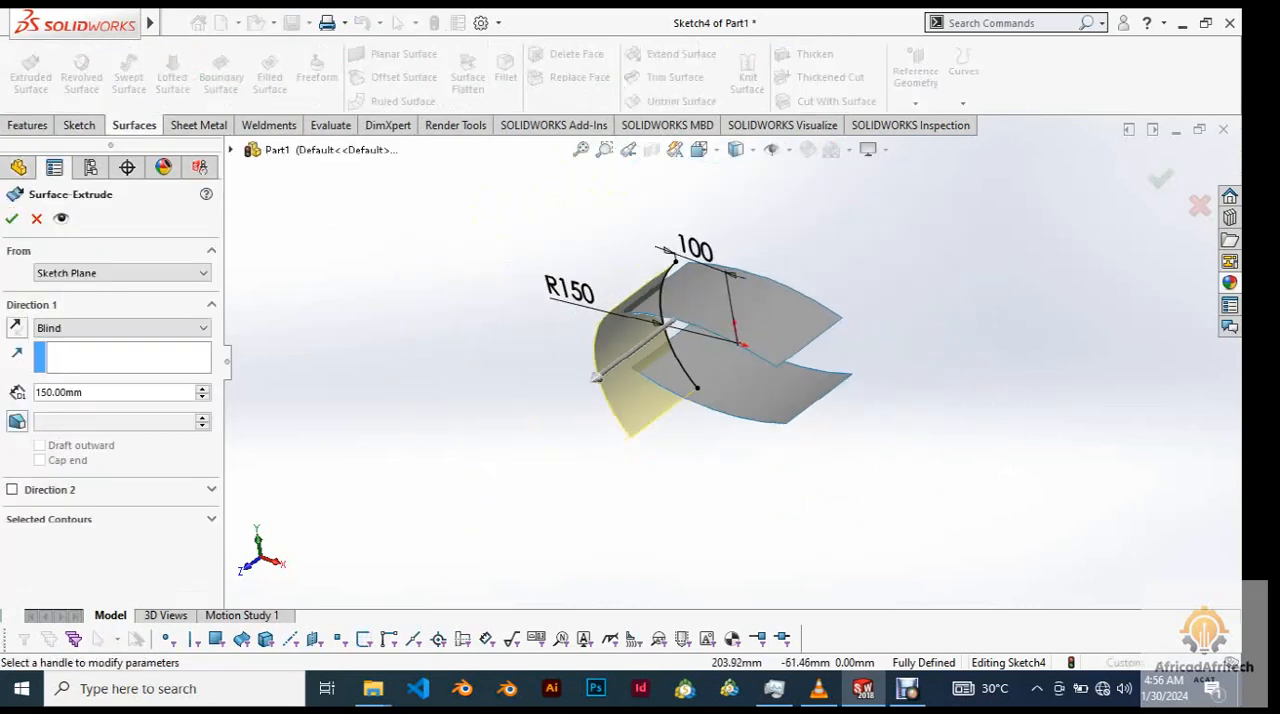
pyautogui.click(122, 327)
pyautogui.click(60, 403)
pyautogui.scroll(-4, 738, 345)
pyautogui.scroll(5, 728, 352)
pyautogui.moveTo(728, 352)
pyautogui.mouseDown(button='middle')
pyautogui.moveTo(790, 335)
pyautogui.moveTo(785, 355)
pyautogui.mouseUp(button='middle')
pyautogui.scroll(-4, 793, 332)
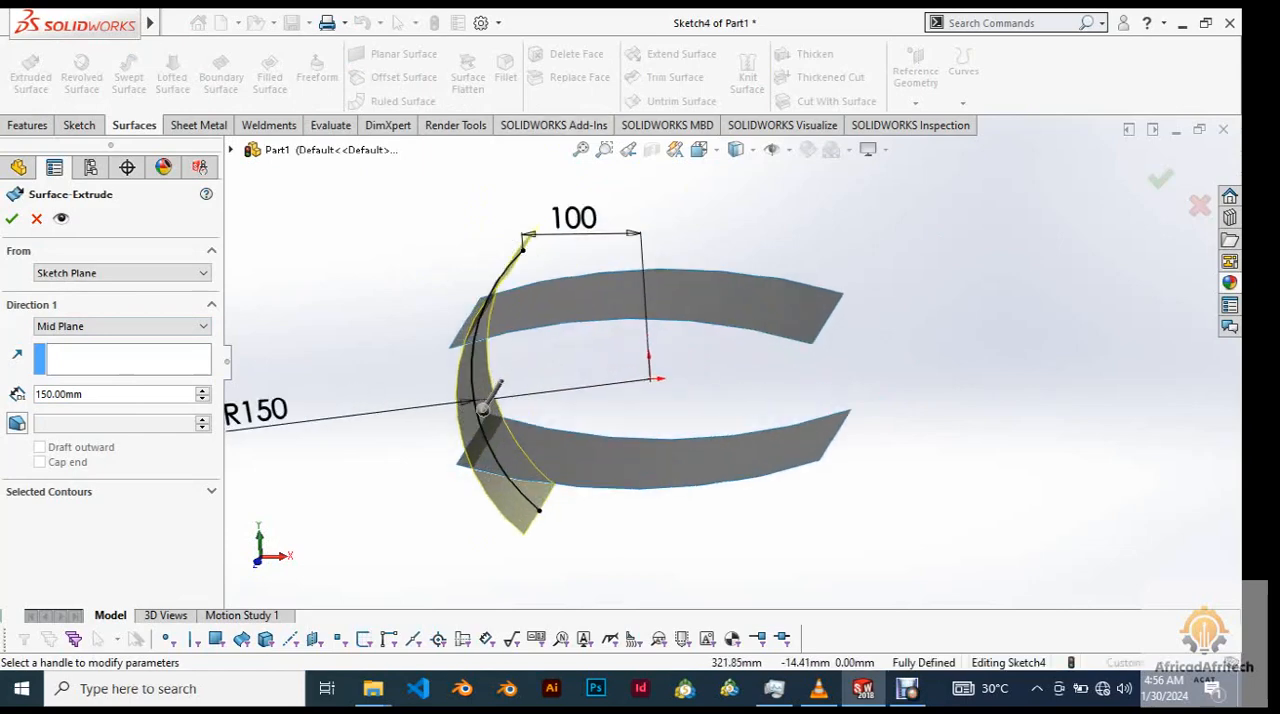
pyautogui.moveTo(977, 430)
pyautogui.mouseDown(button='middle')
pyautogui.moveTo(921, 446)
pyautogui.moveTo(925, 460)
pyautogui.moveTo(908, 467)
pyautogui.moveTo(950, 455)
pyautogui.moveTo(895, 460)
pyautogui.moveTo(960, 450)
pyautogui.mouseUp(button='middle')
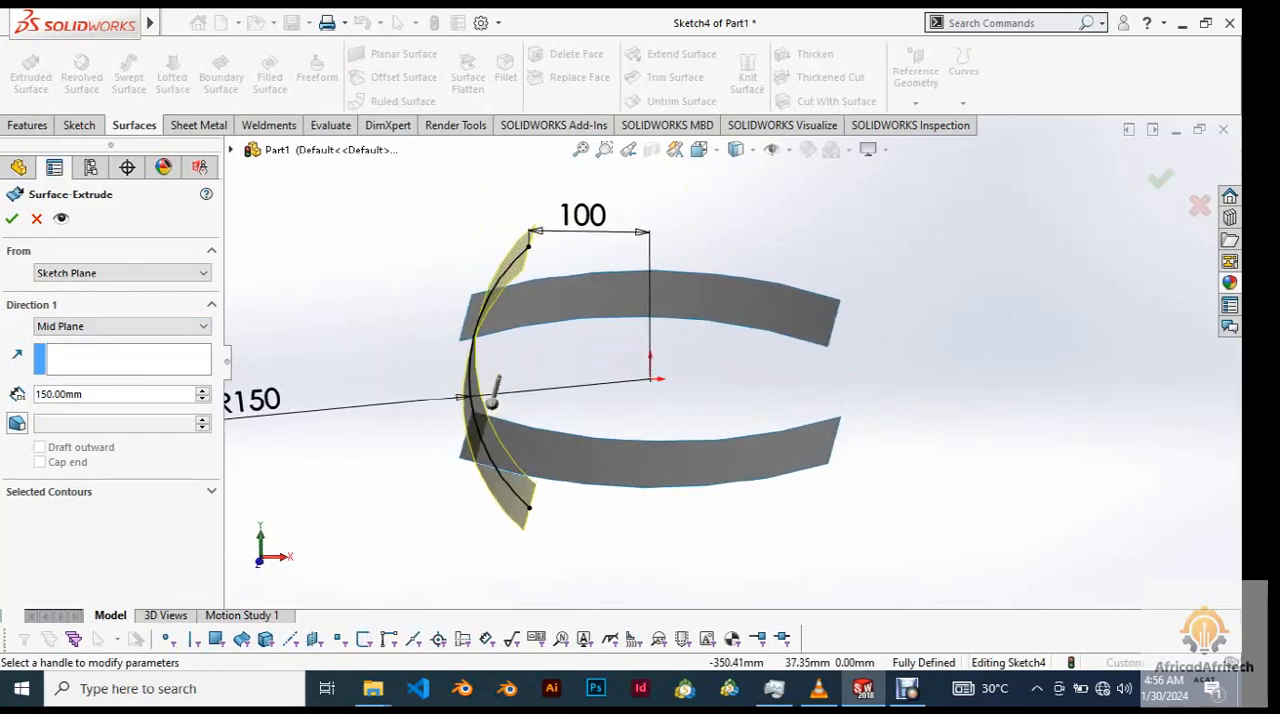
pyautogui.click(12, 218)
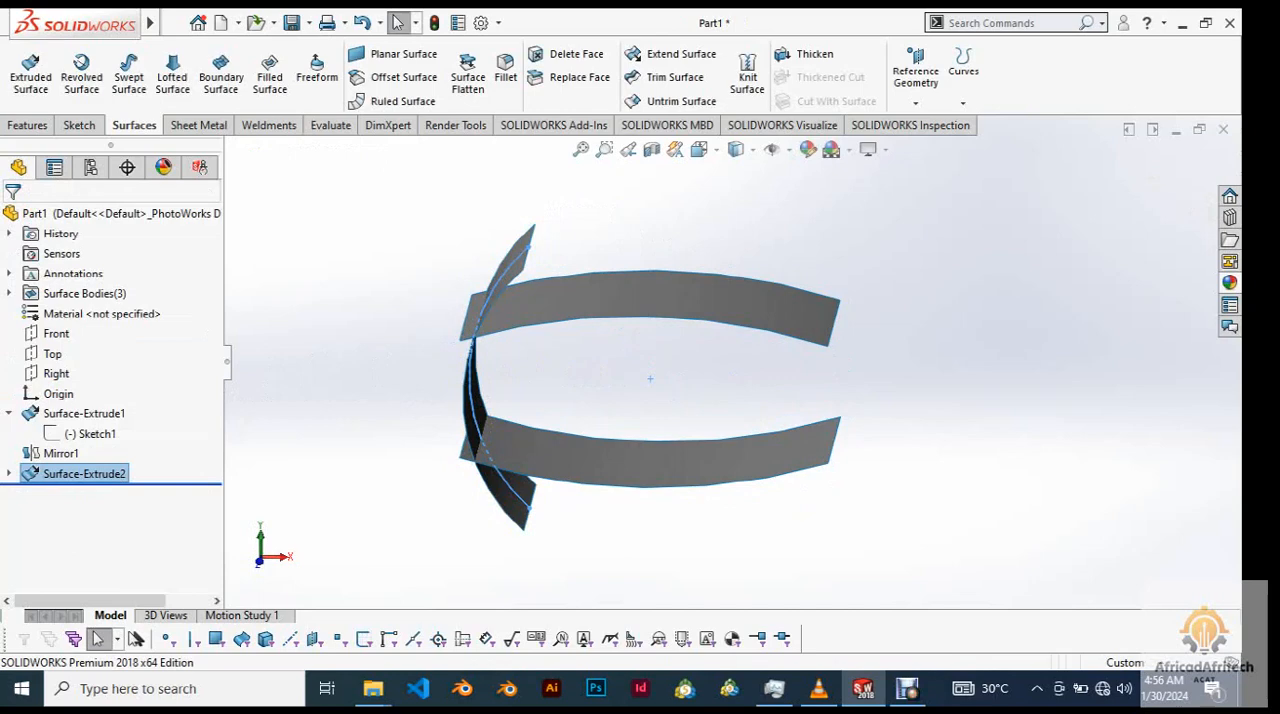
# Mirror the extruded side surface body about the Right plane.
pyautogui.moveTo(800, 400); pyautogui.dragTo(708, 430, button='middle')
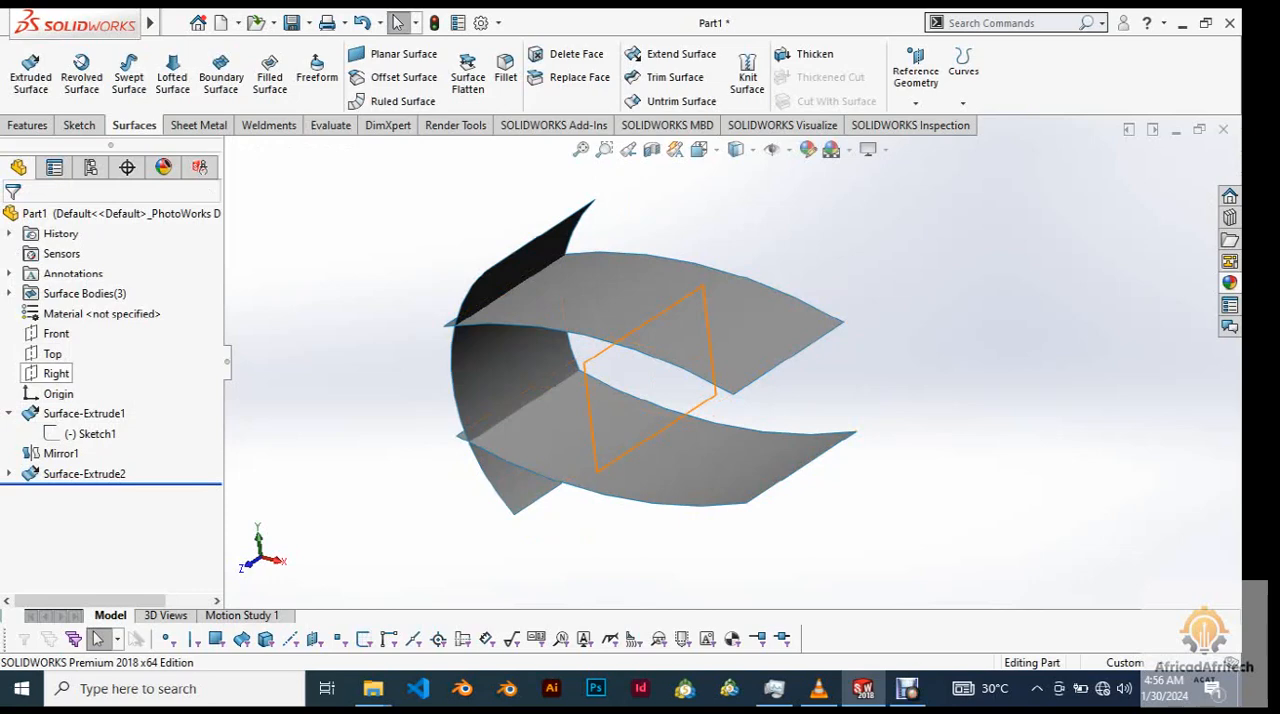
pyautogui.click(56, 373)
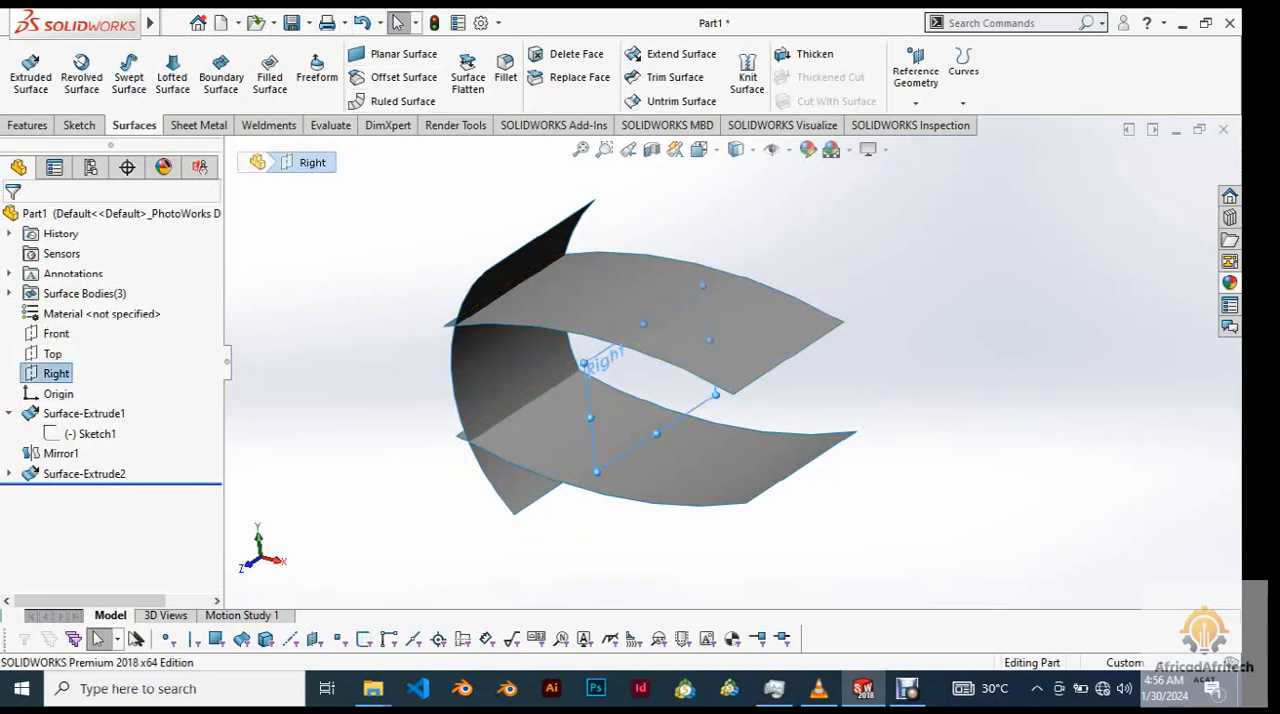
pyautogui.click(28, 125)
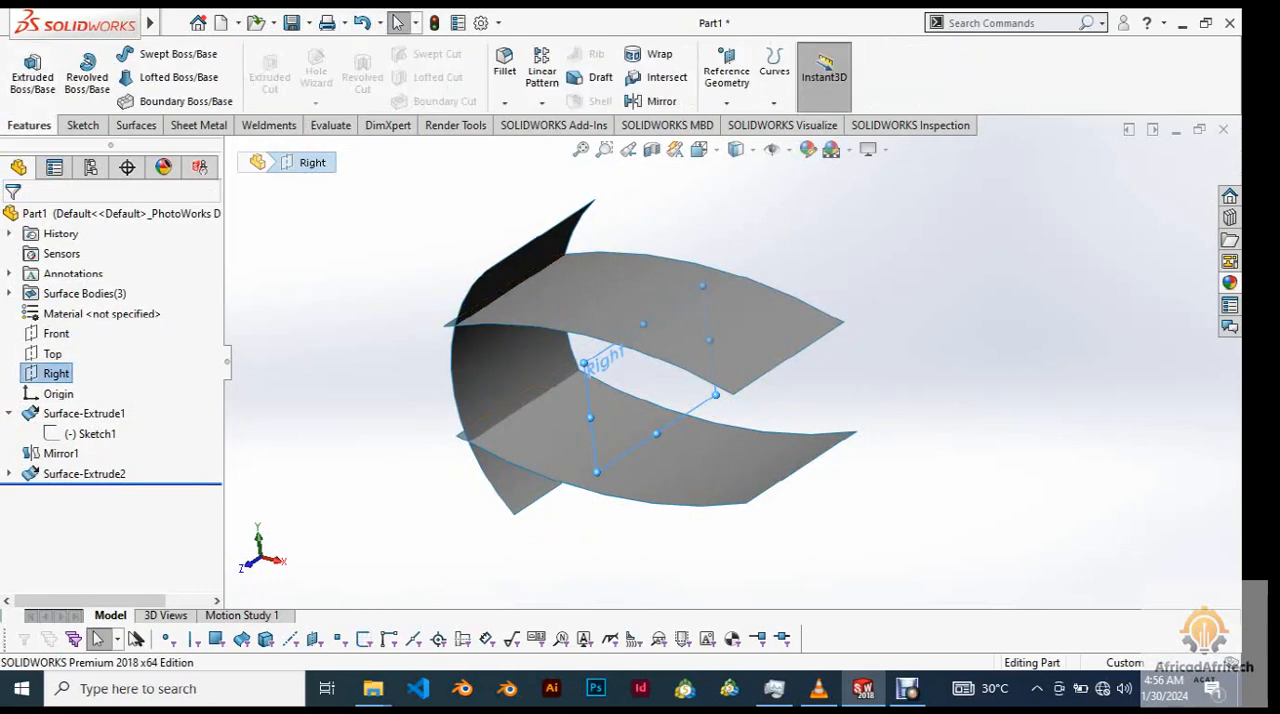
pyautogui.click(655, 101)
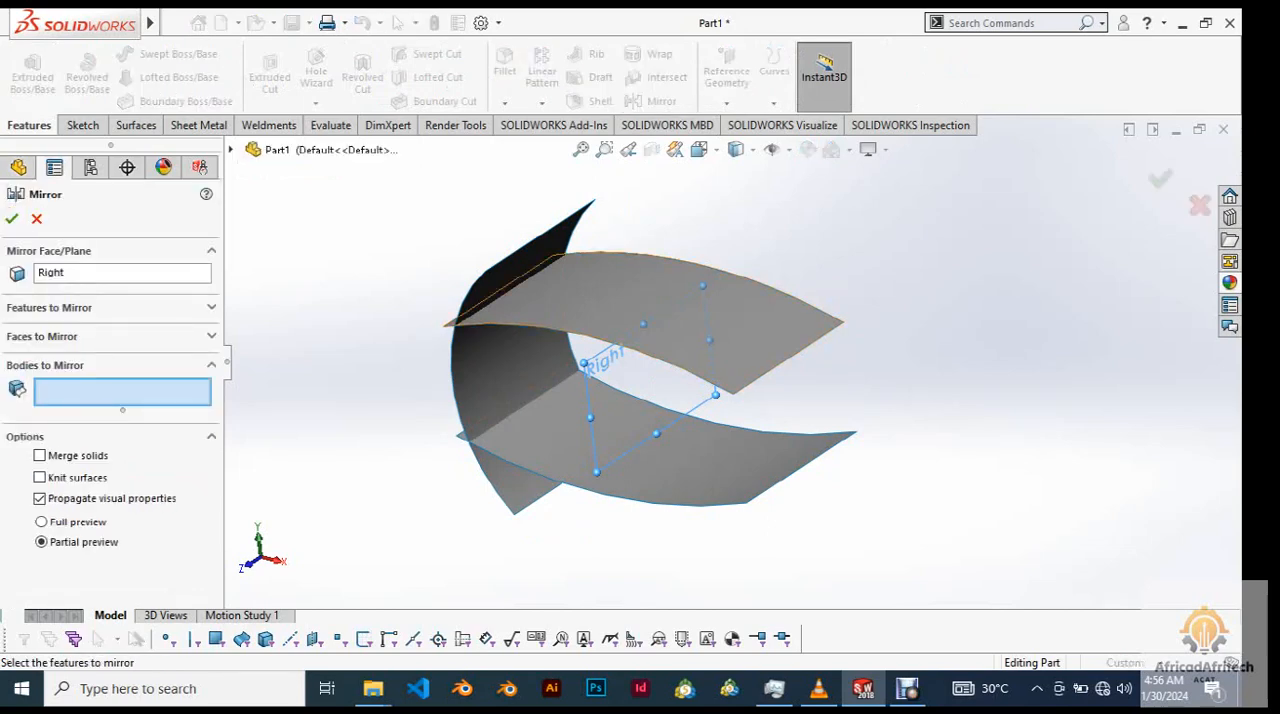
pyautogui.click(480, 380)
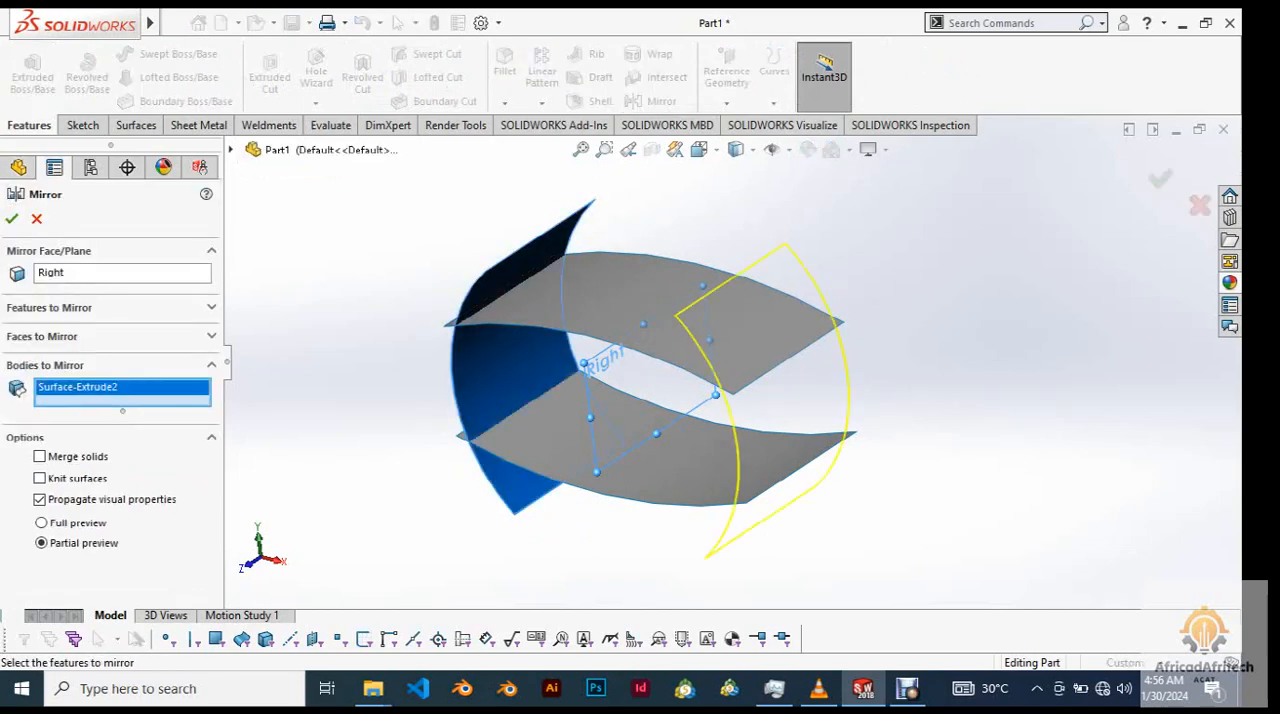
pyautogui.click(12, 219)
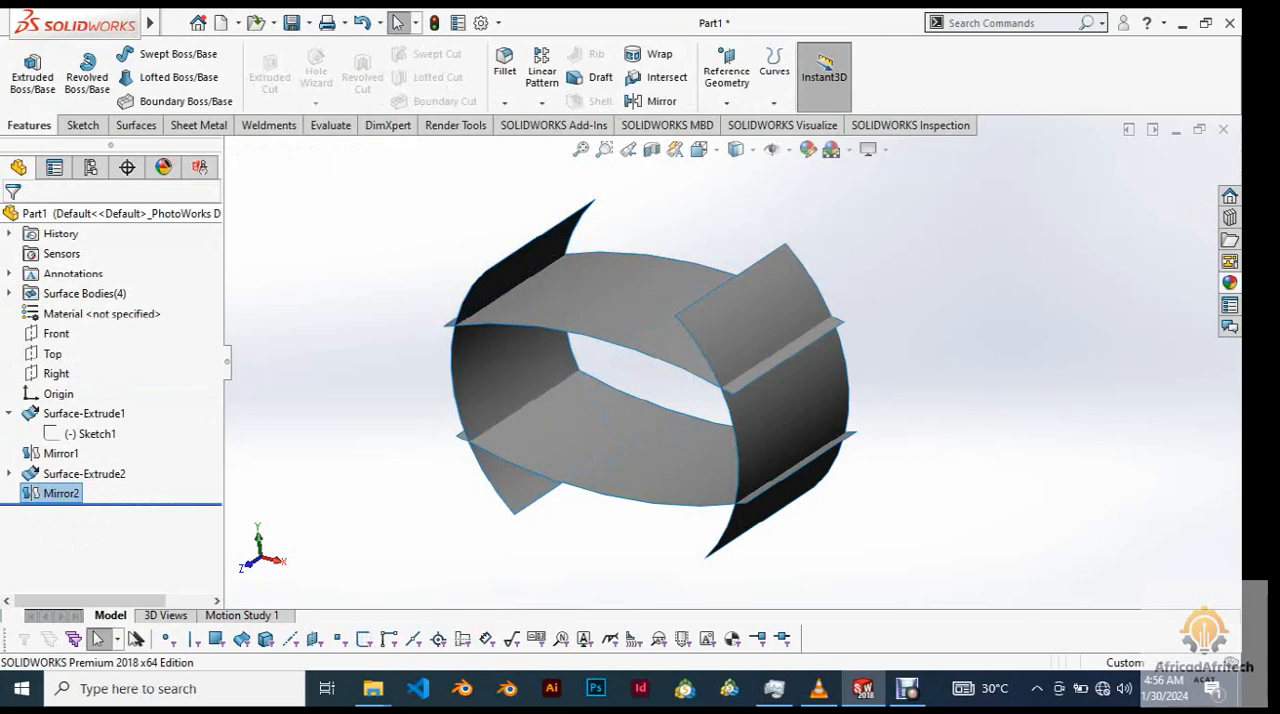
# Examine how the four crossing surfaces meet from several angles, and return to the isometric view.
pyautogui.scroll(4, 733, 364)
pyautogui.moveTo(733, 364)
pyautogui.mouseDown(button='middle')
pyautogui.moveTo(640, 310)
pyautogui.moveTo(700, 400)
pyautogui.moveTo(690, 430)
pyautogui.moveTo(770, 390)
pyautogui.moveTo(740, 370)
pyautogui.mouseUp(button='middle')
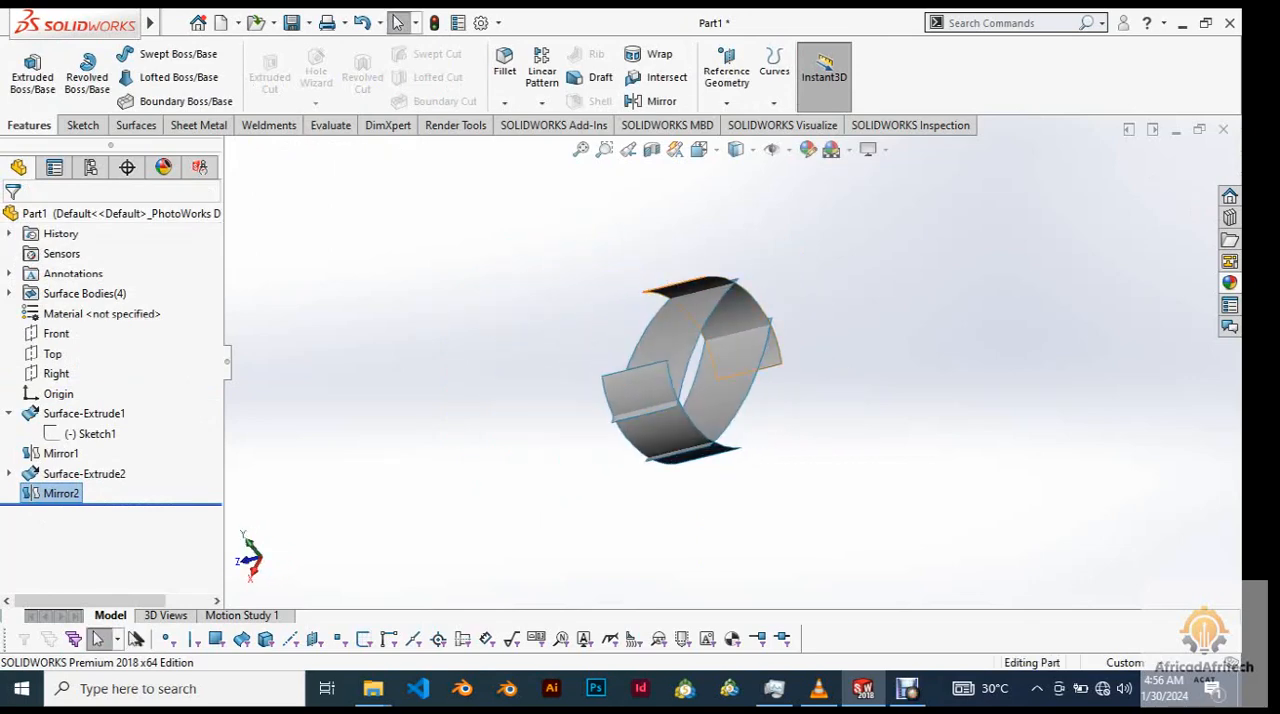
pyautogui.click(688, 318)
pyautogui.click(822, 310)
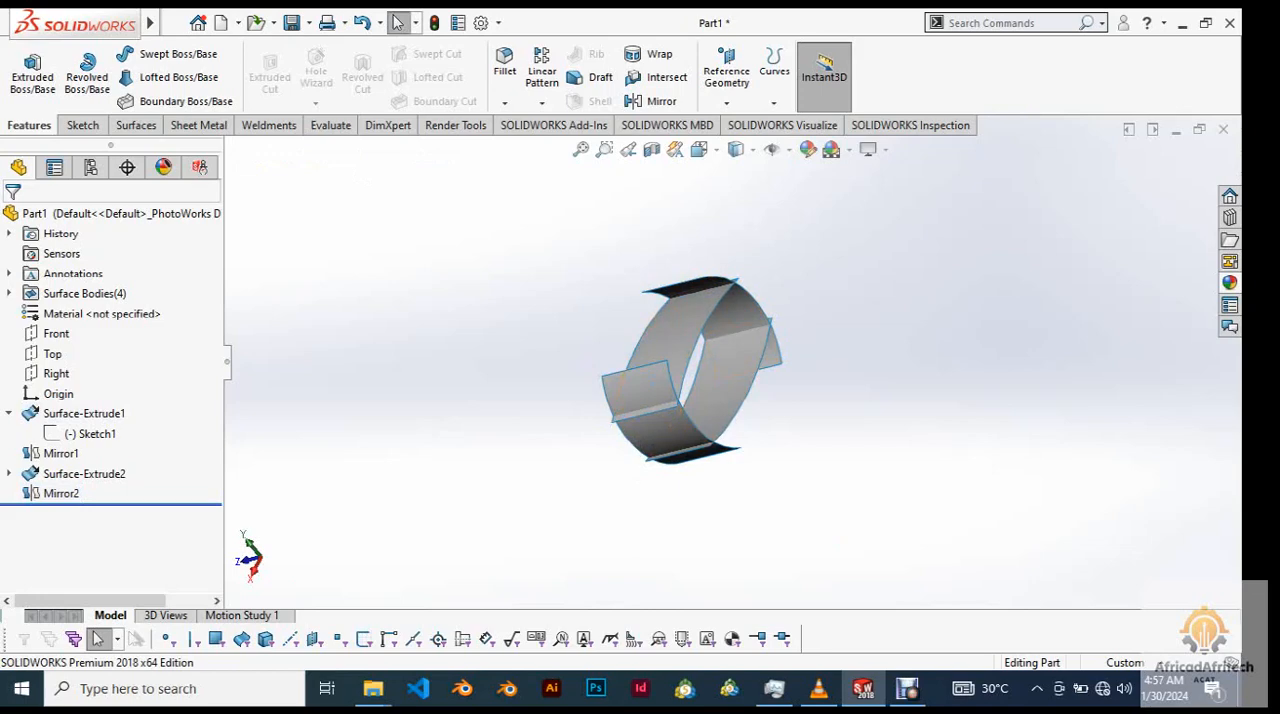
pyautogui.moveTo(900, 450); pyautogui.dragTo(1060, 490, button='middle')
pyautogui.rightClick(1060, 490)
pyautogui.rightClick(836, 371)
pyautogui.click(915, 300)
pyautogui.rightClick(931, 316)
pyautogui.click(900, 310)
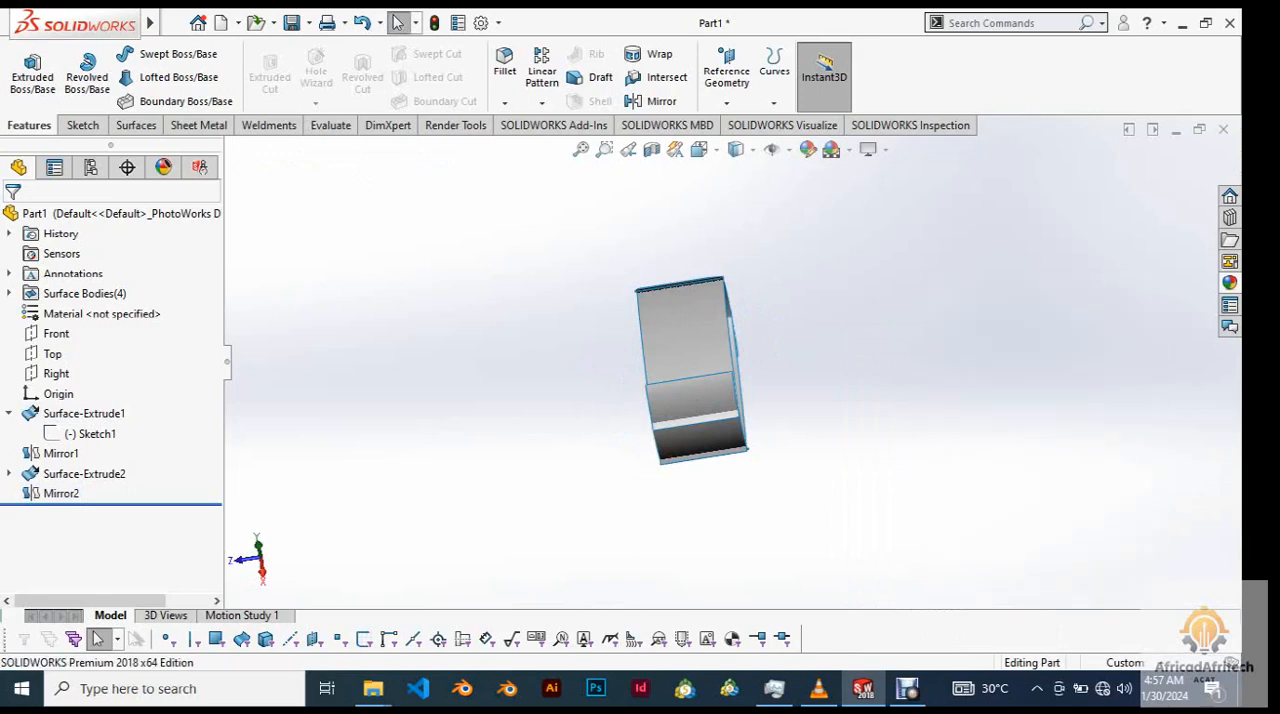
pyautogui.hotkey('ctrl', '7')
pyautogui.scroll(-1, 858, 368)
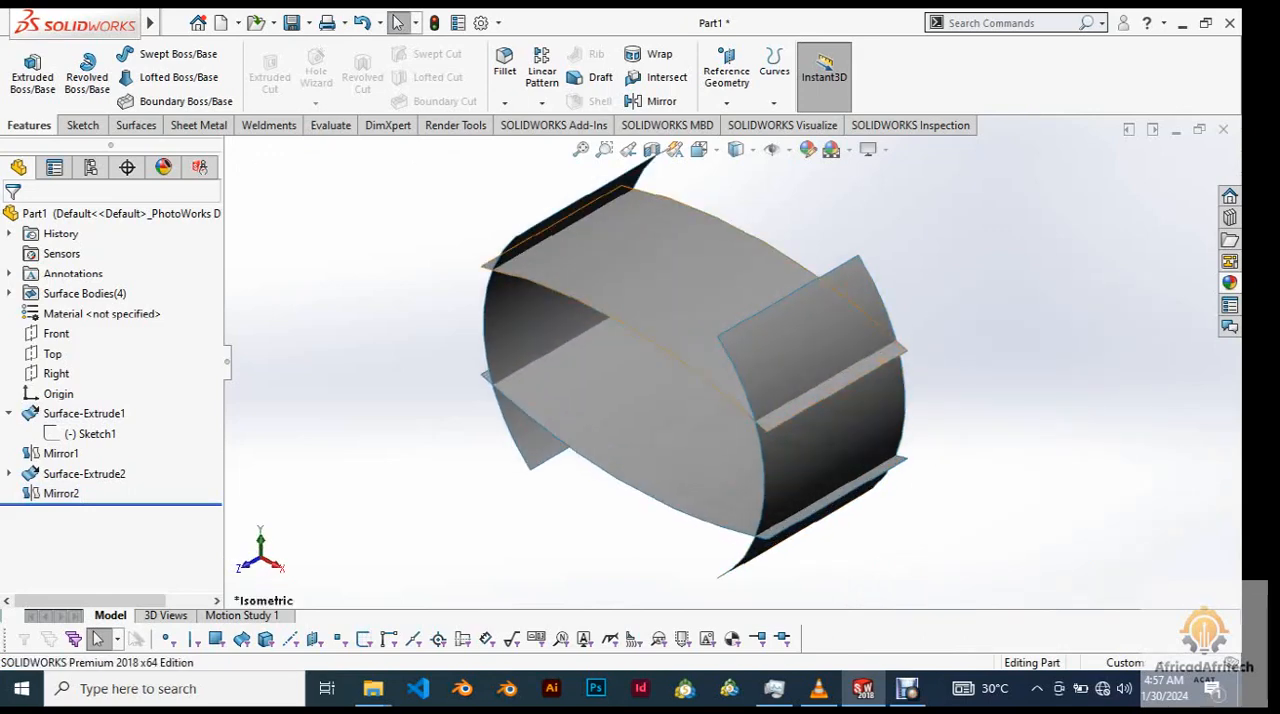
pyautogui.scroll(2, 852, 370)
pyautogui.scroll(-2, 852, 370)
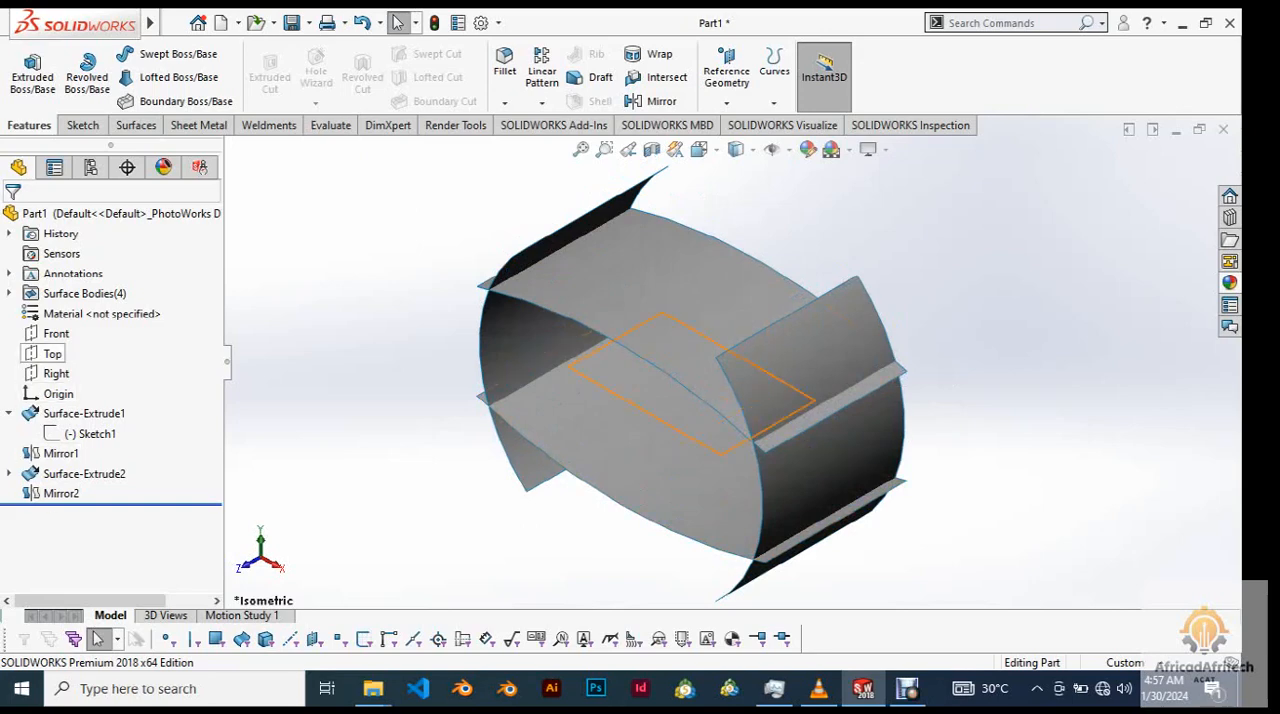
# In a new sketch on the Top plane, draw a shallow three-point arc about 344 mm wide along the surfaces' front edge.
pyautogui.click(52, 353)
pyautogui.click(68, 328)
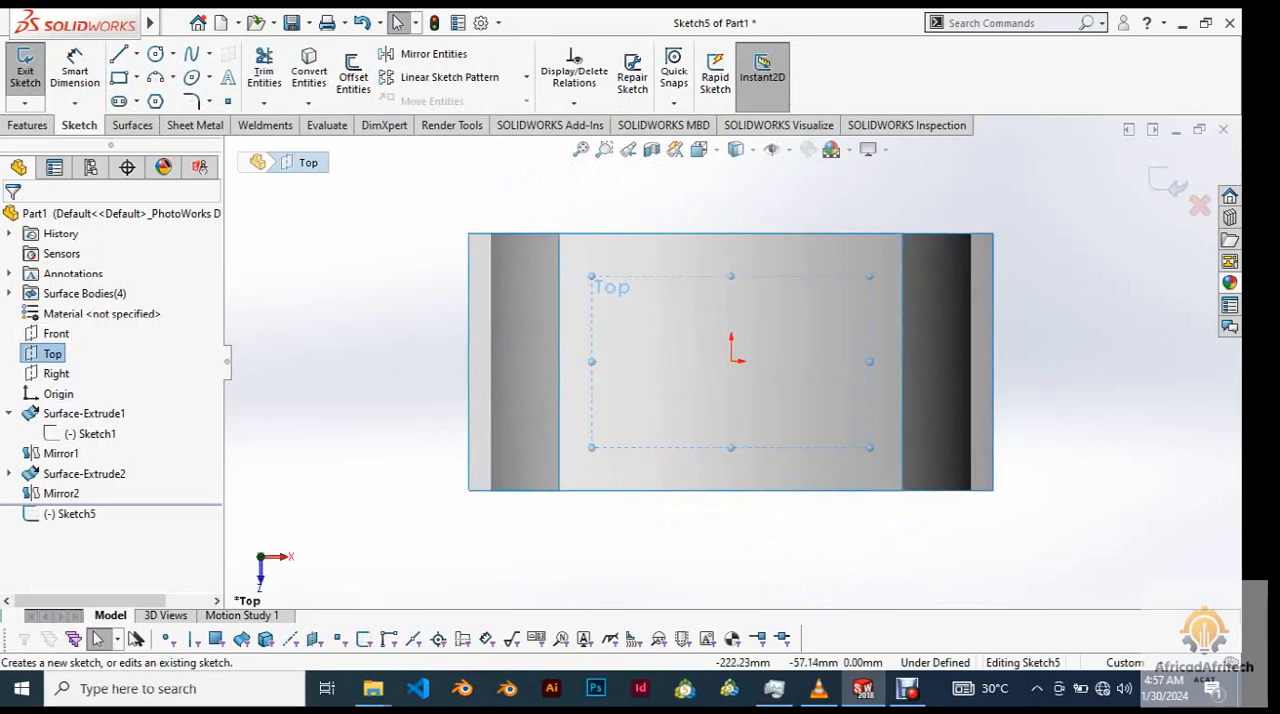
pyautogui.click(155, 77)
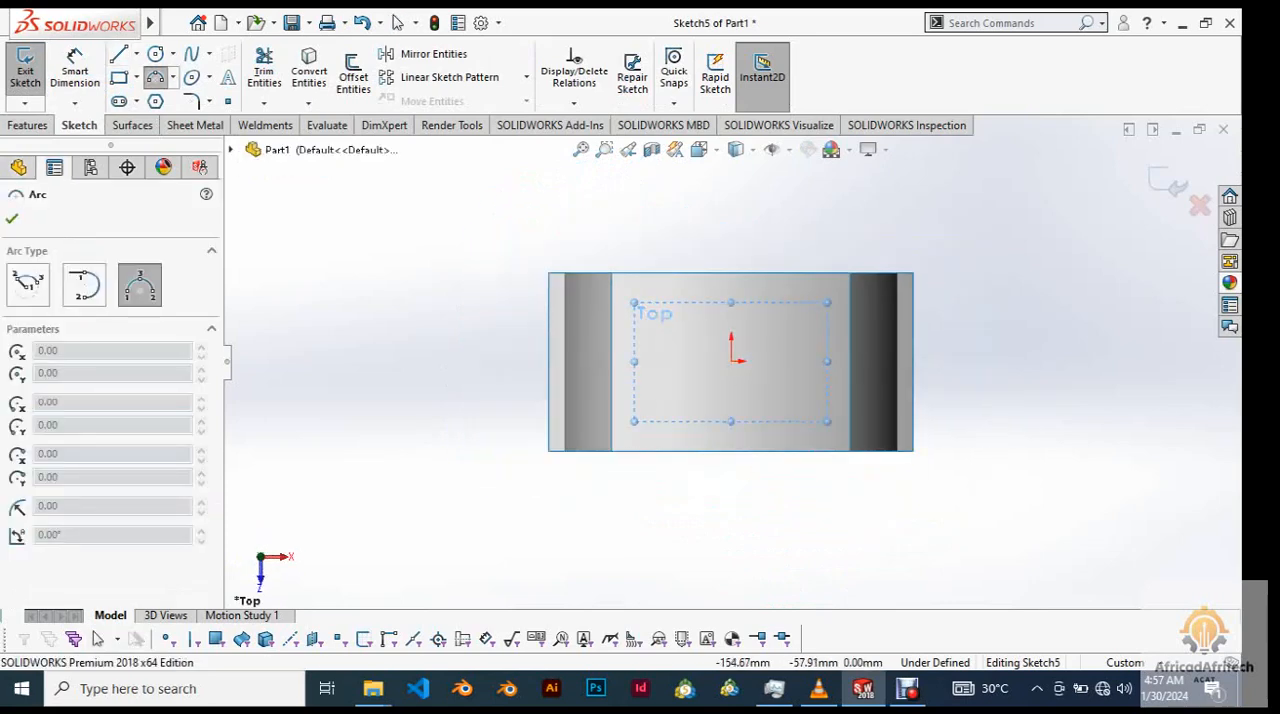
pyautogui.click(539, 431)
pyautogui.click(947, 443)
pyautogui.click(743, 442)
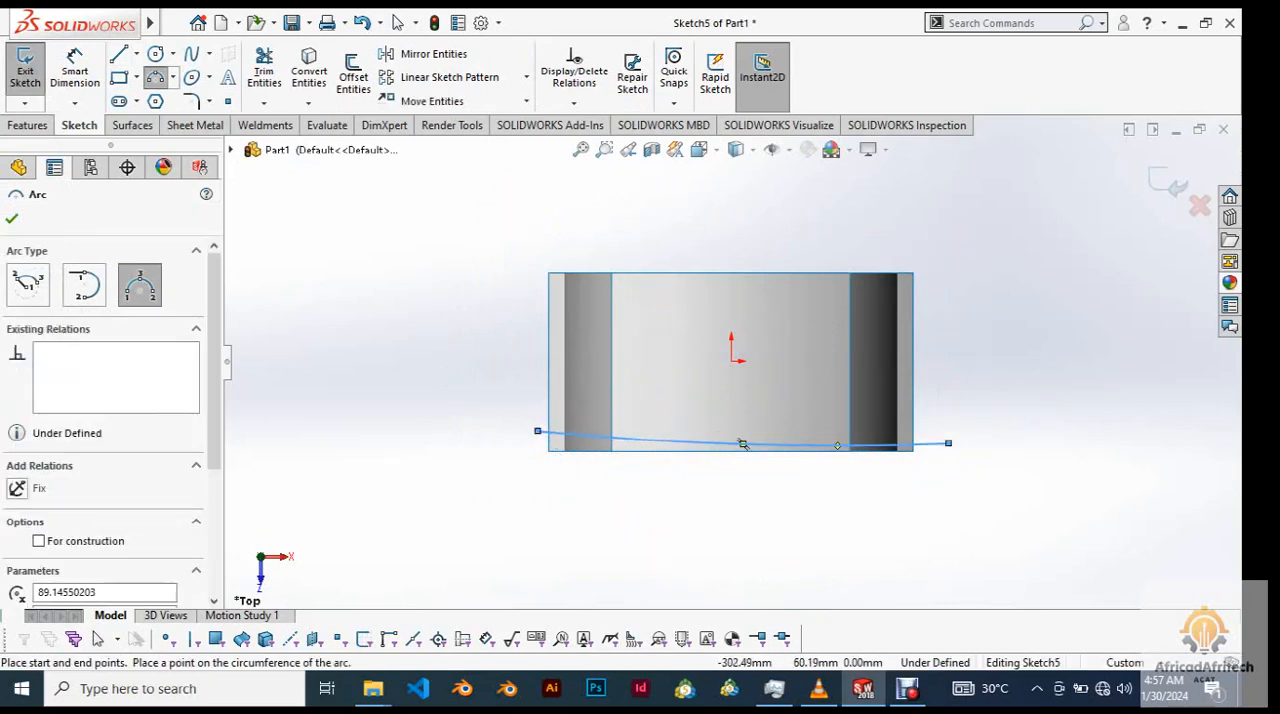
pyautogui.rightClick(374, 287)
pyautogui.click(424, 303)
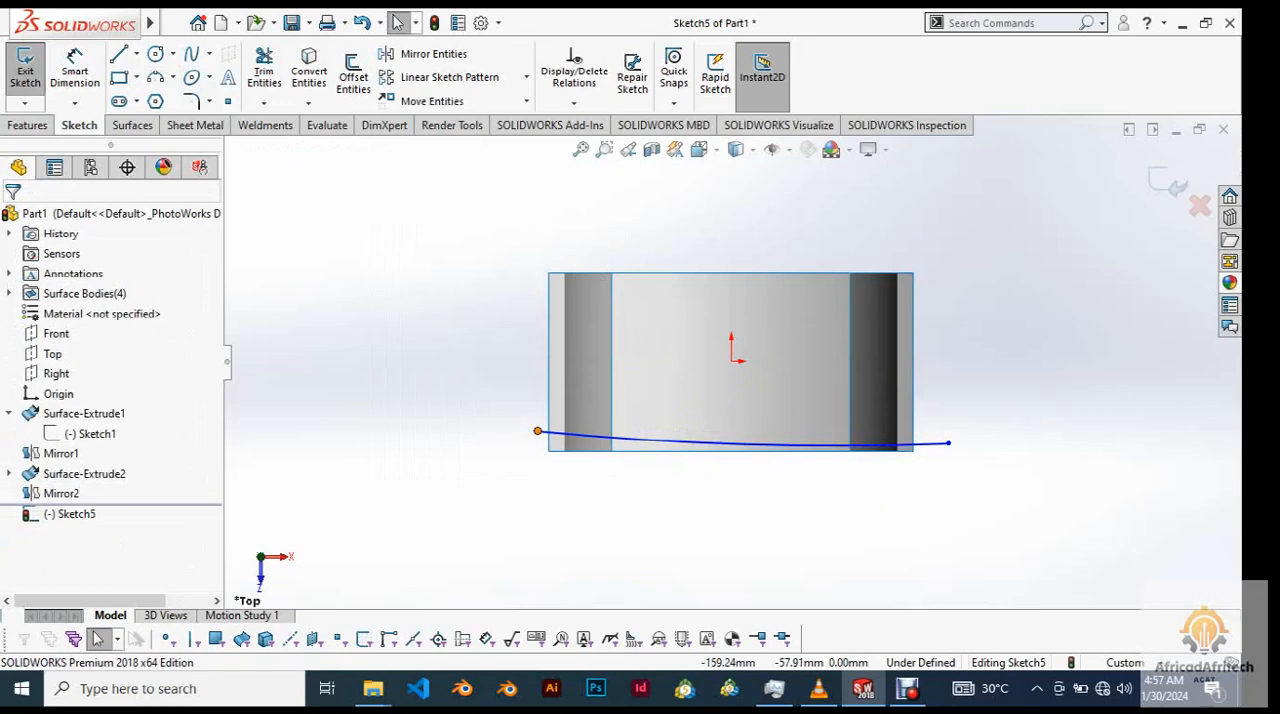
# Add a Horizontal relation between the two endpoints of the shallow arc.
pyautogui.click(538, 431)
pyautogui.keyDown('ctrl'); pyautogui.click(948, 443); pyautogui.keyUp('ctrl')
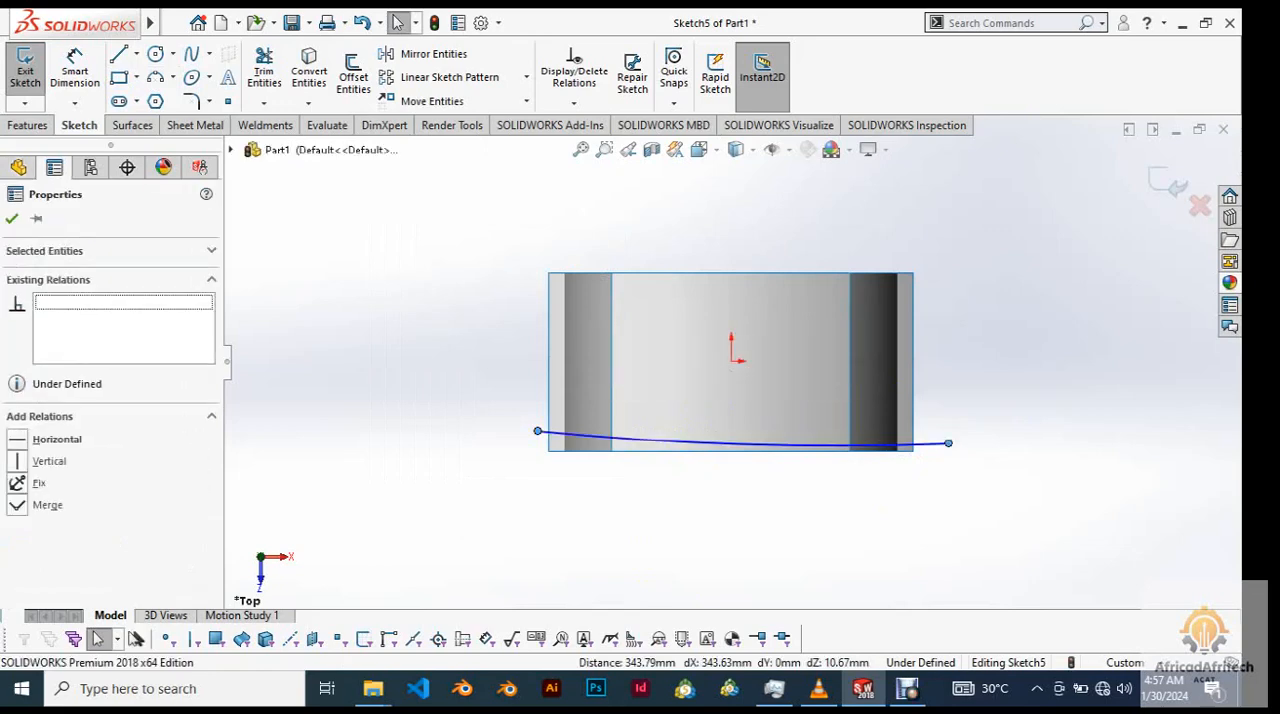
pyautogui.click(1002, 364)
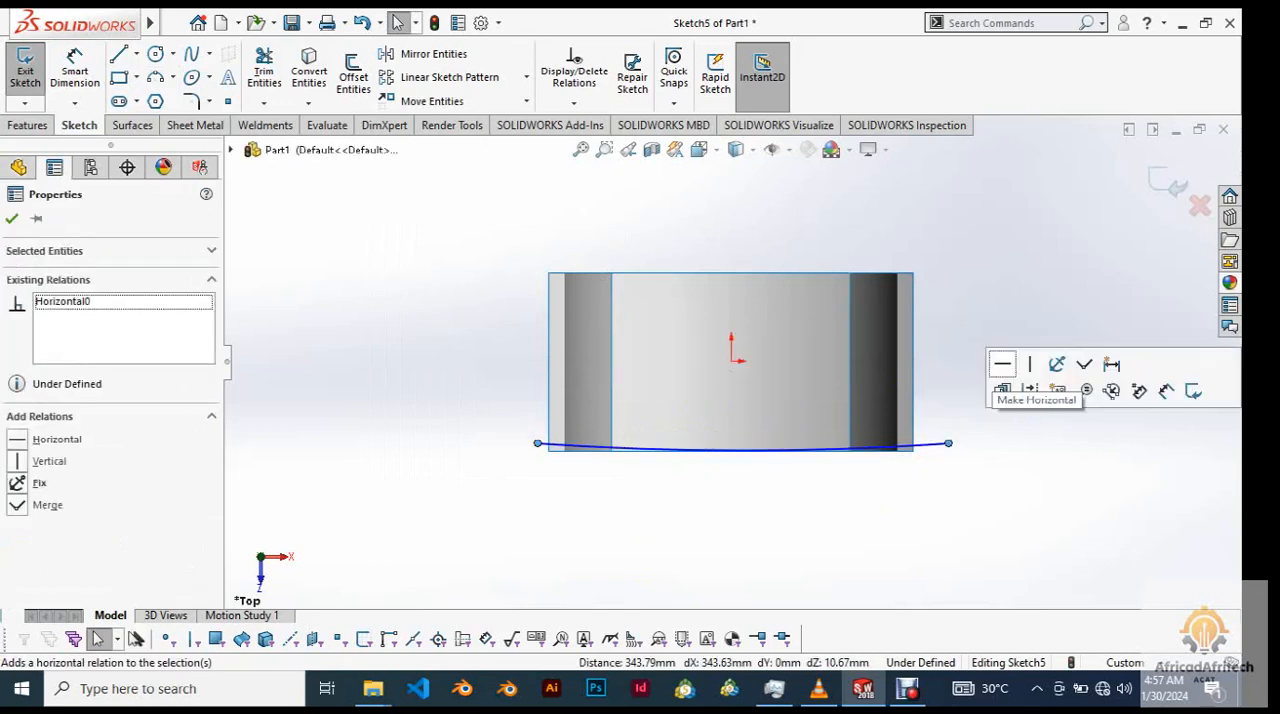
# Draw construction centerlines: a horizontal one about 92 mm long ending at the origin and a vertical one from the origin.
pyautogui.press('Escape')
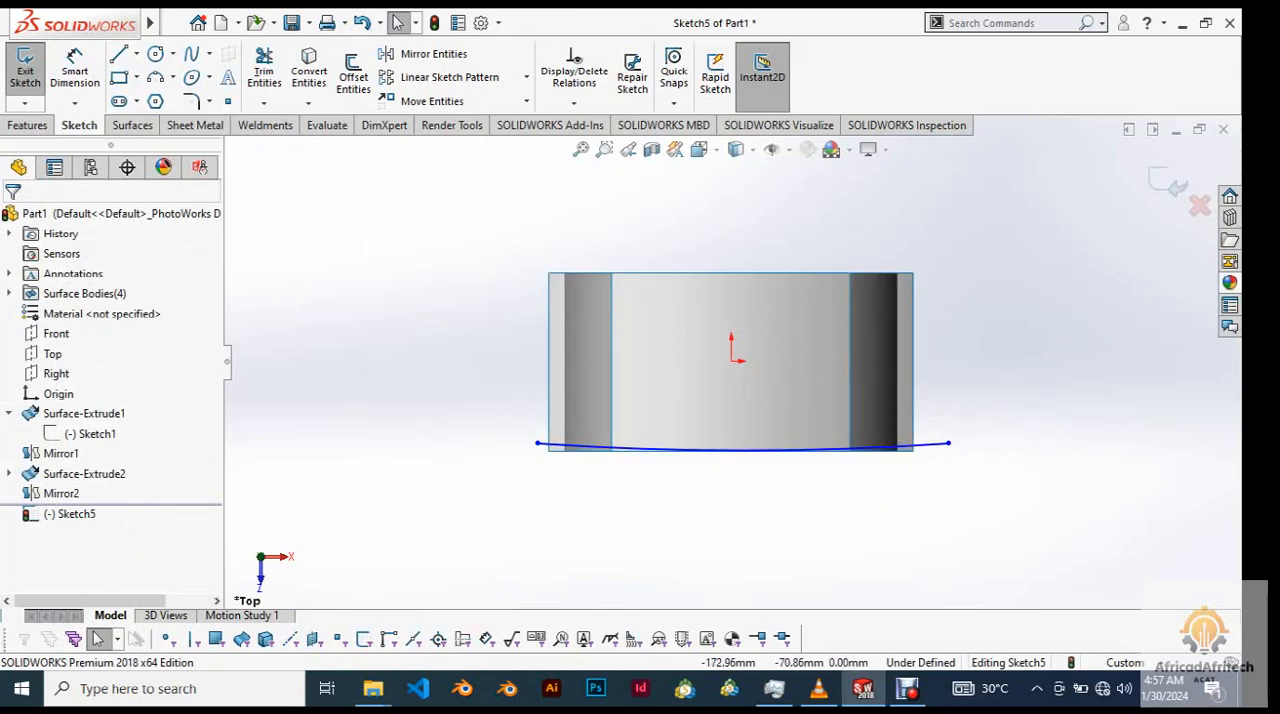
pyautogui.click(538, 443)
pyautogui.click(136, 53)
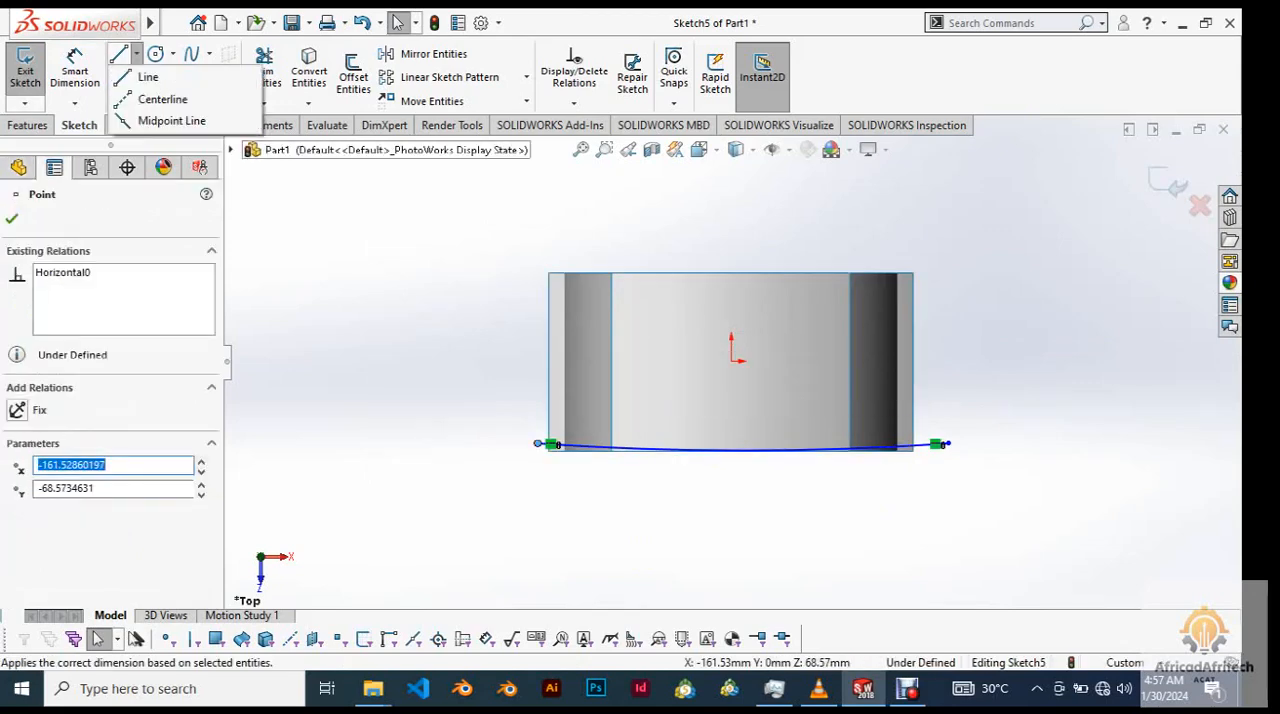
pyautogui.click(162, 99)
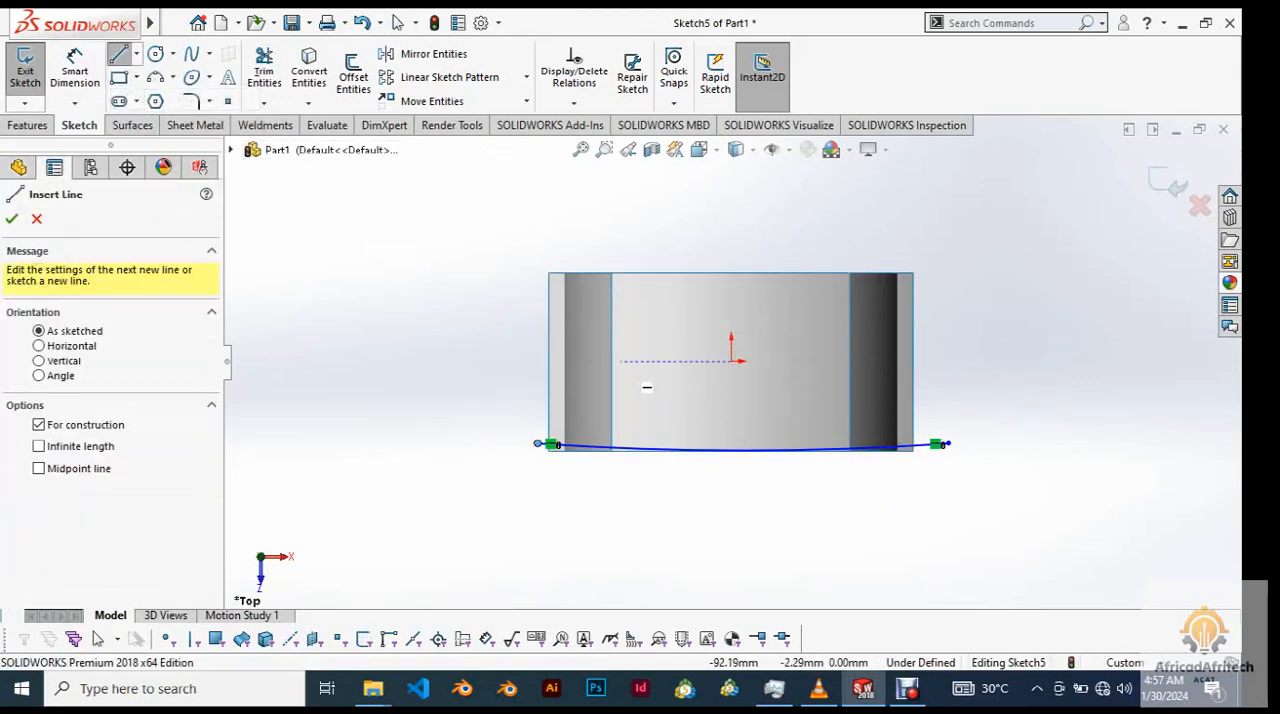
pyautogui.click(621, 361)
pyautogui.click(731, 361)
pyautogui.click(731, 295)
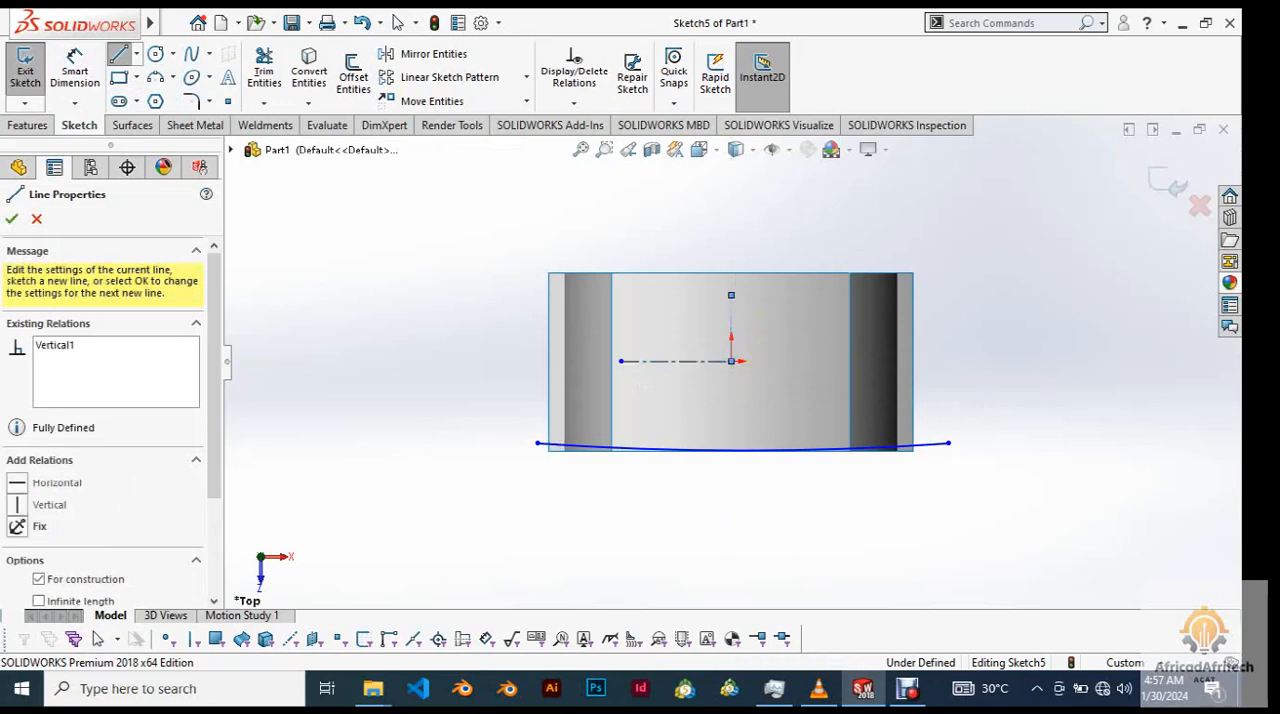
pyautogui.rightClick(660, 195)
pyautogui.click(690, 222)
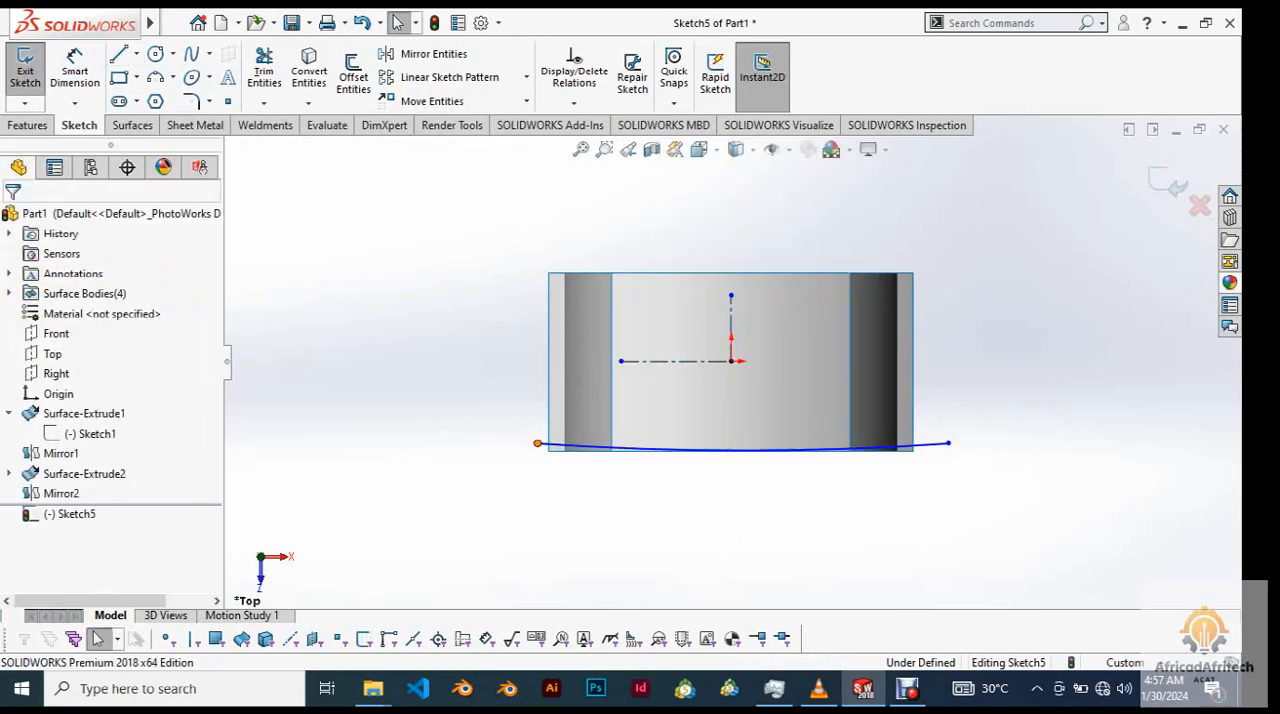
# Make the shallow arc's two endpoints symmetric about the vertical centerline.
pyautogui.click(538, 443)
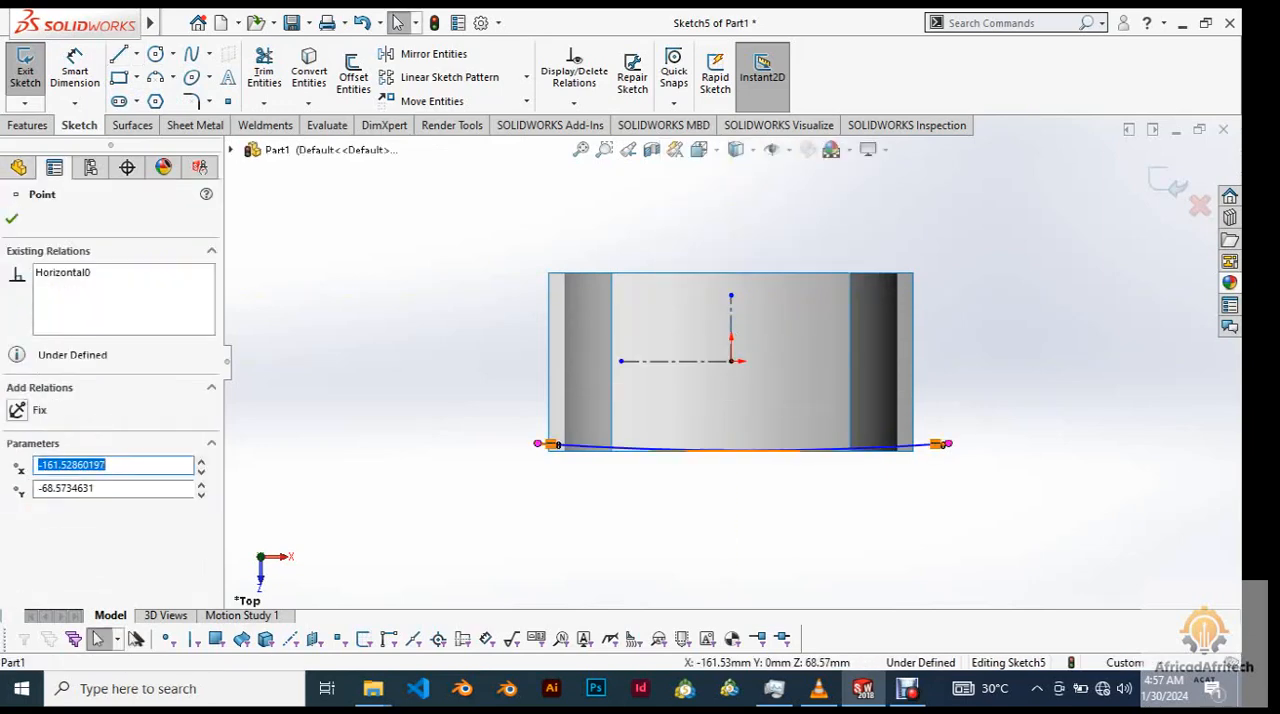
pyautogui.keyDown('ctrl'); pyautogui.click(947, 443); pyautogui.keyUp('ctrl')
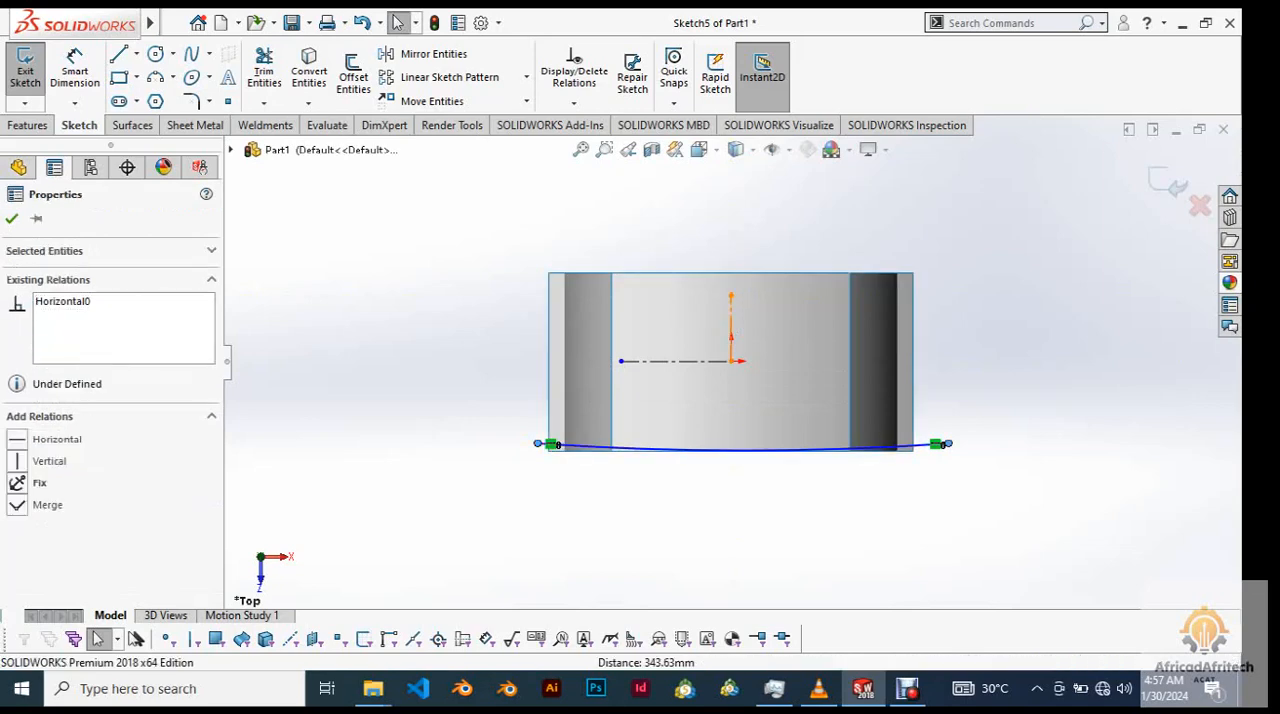
pyautogui.keyDown('ctrl'); pyautogui.click(731, 315); pyautogui.keyUp('ctrl')
pyautogui.click(815, 277)
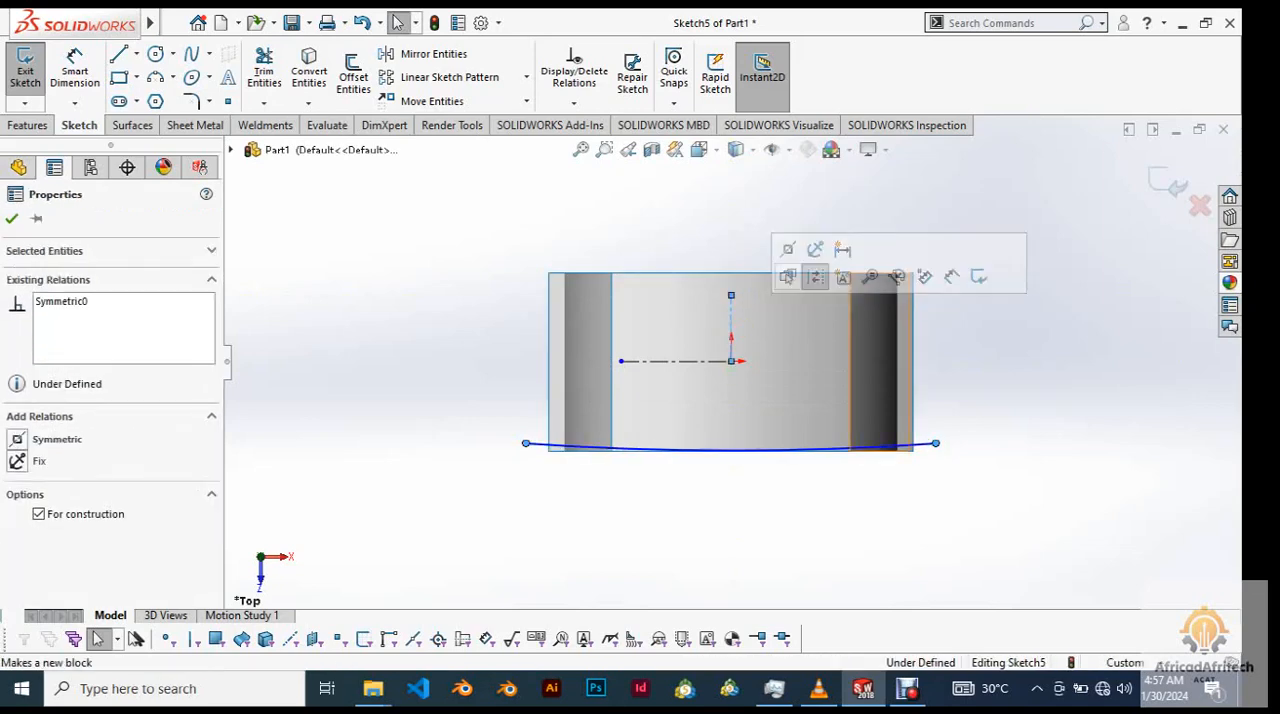
pyautogui.click(908, 488)
pyautogui.scroll(-3, 870, 450)
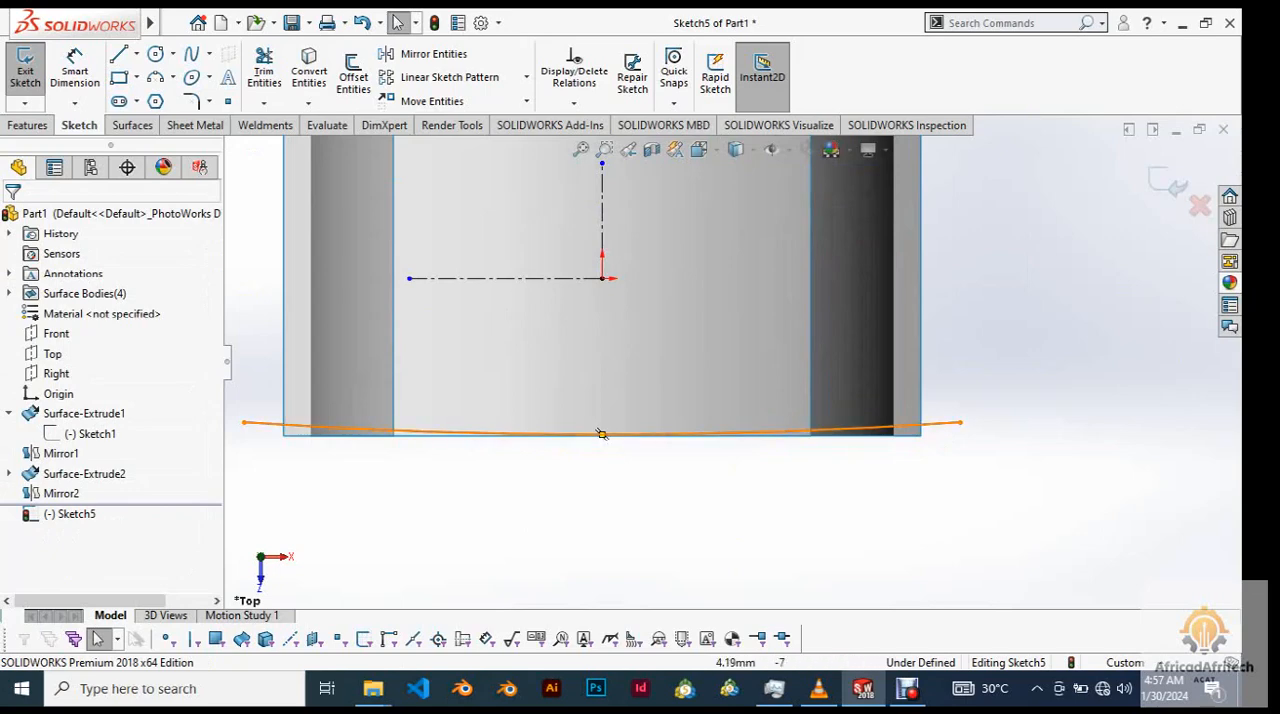
pyautogui.scroll(-2, 602, 434)
pyautogui.scroll(5, 611, 430)
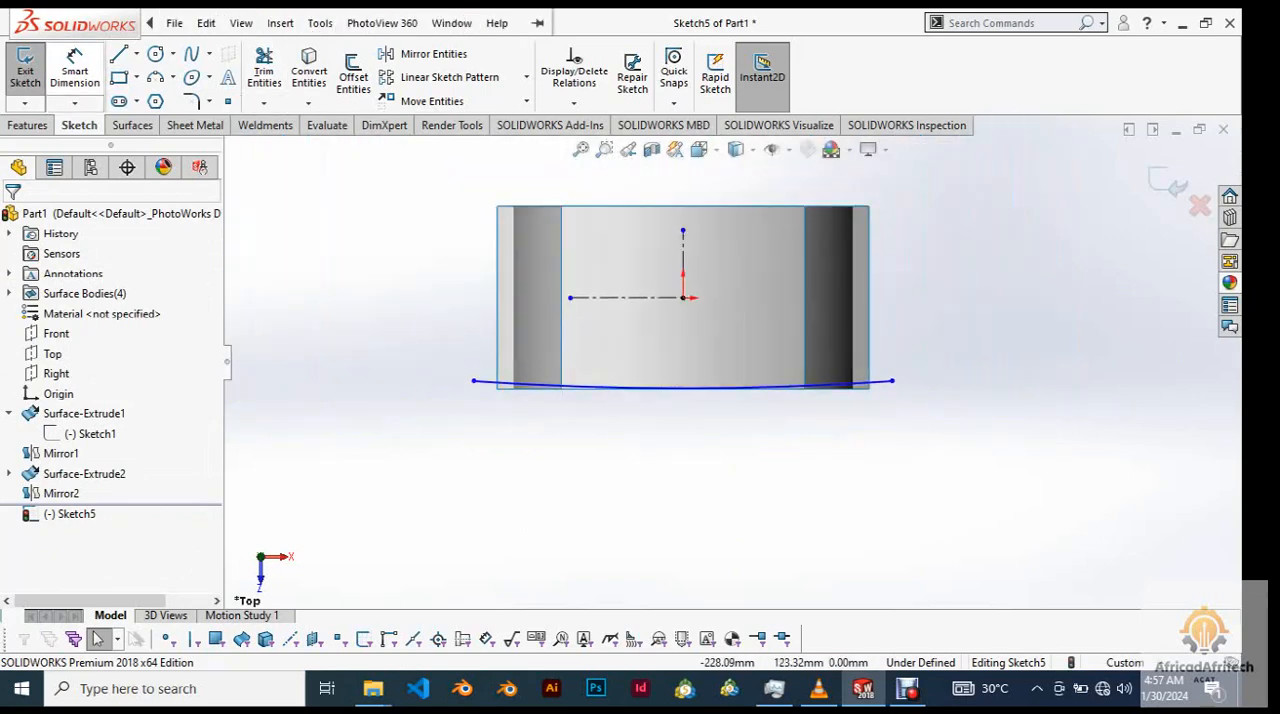
pyautogui.click(75, 65)
pyautogui.click(683, 297)
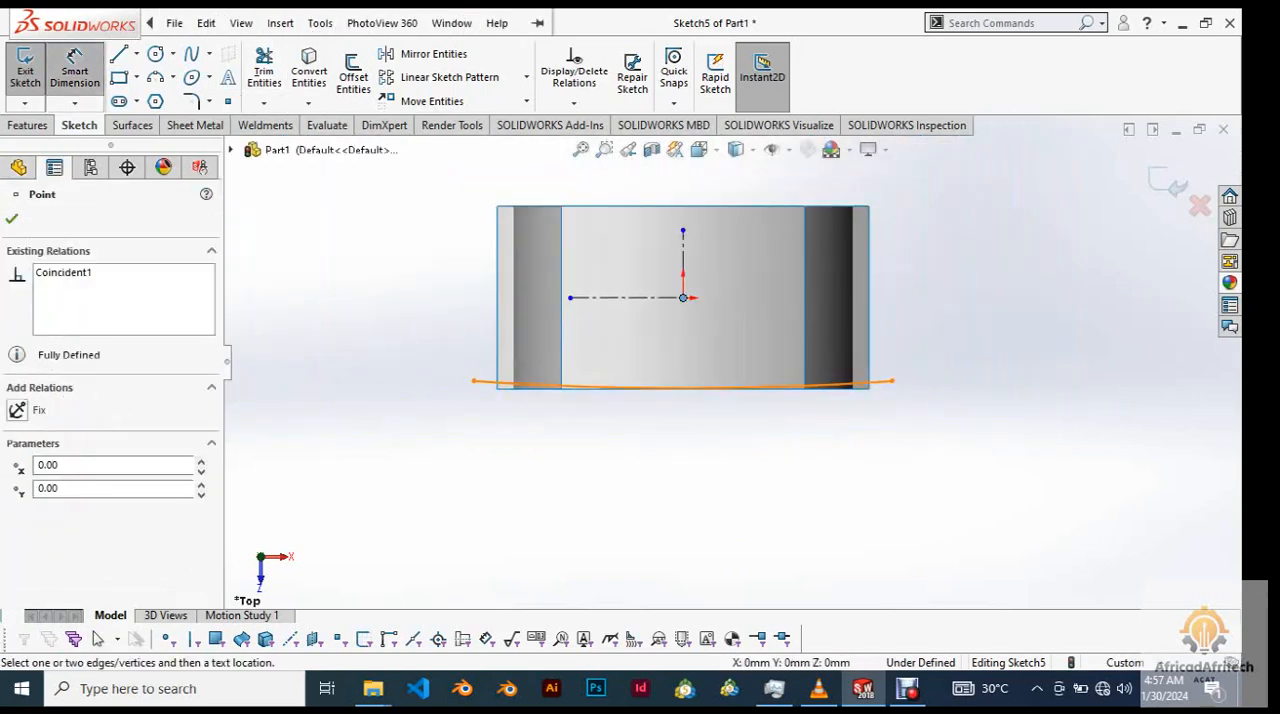
pyautogui.click(808, 386)
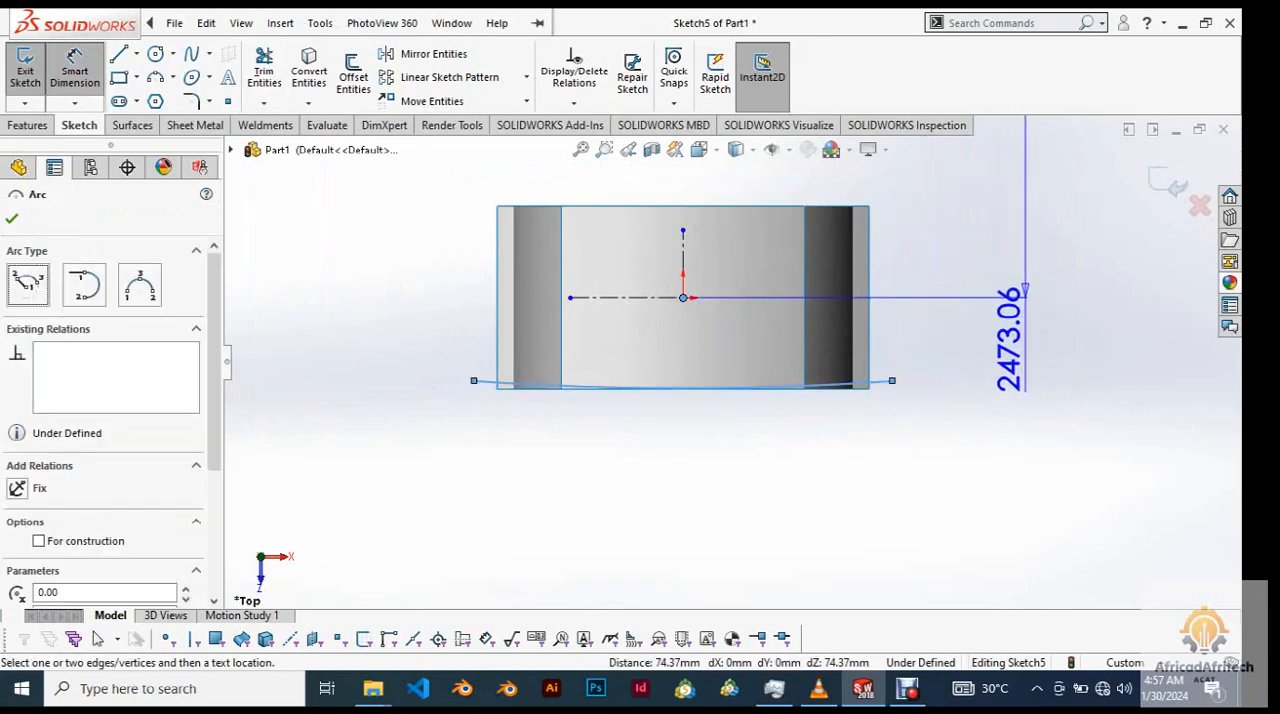
pyautogui.scroll(3, 730, 361)
pyautogui.press('Escape')
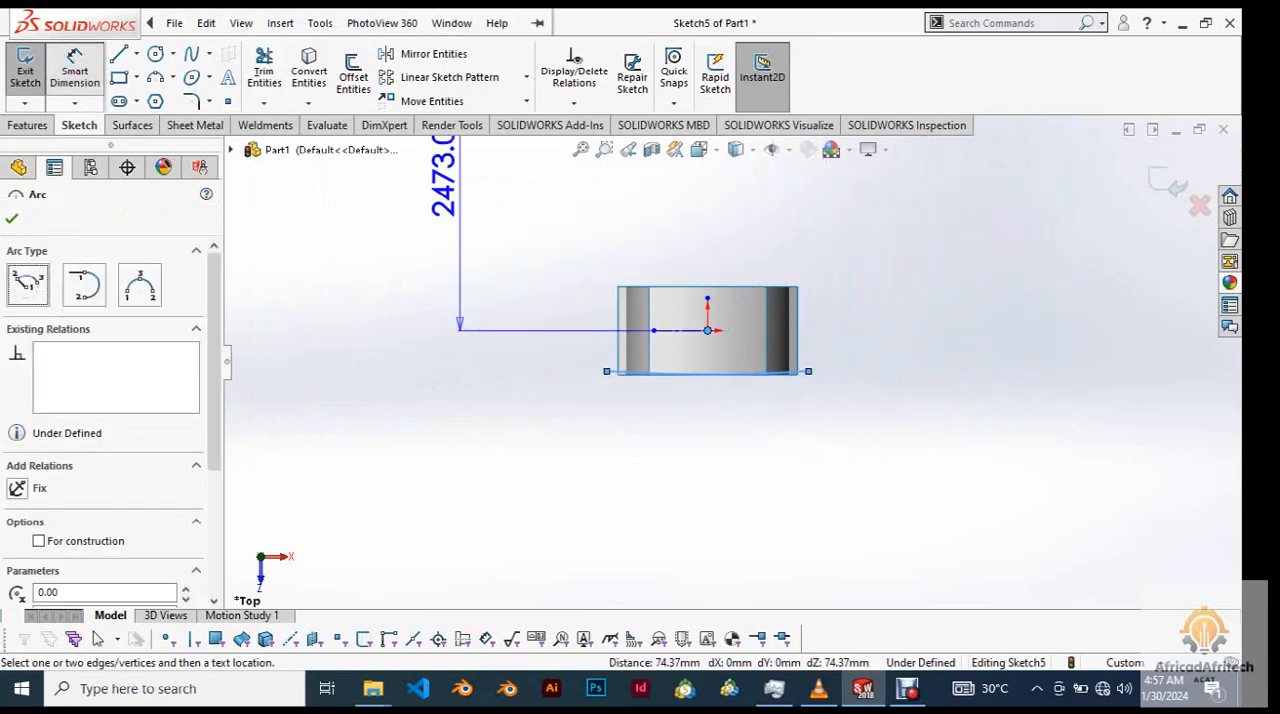
pyautogui.press('Escape')
# Dimension the arc's endpoint from the origin and set that distance to 60 mm.
pyautogui.click(75, 70)
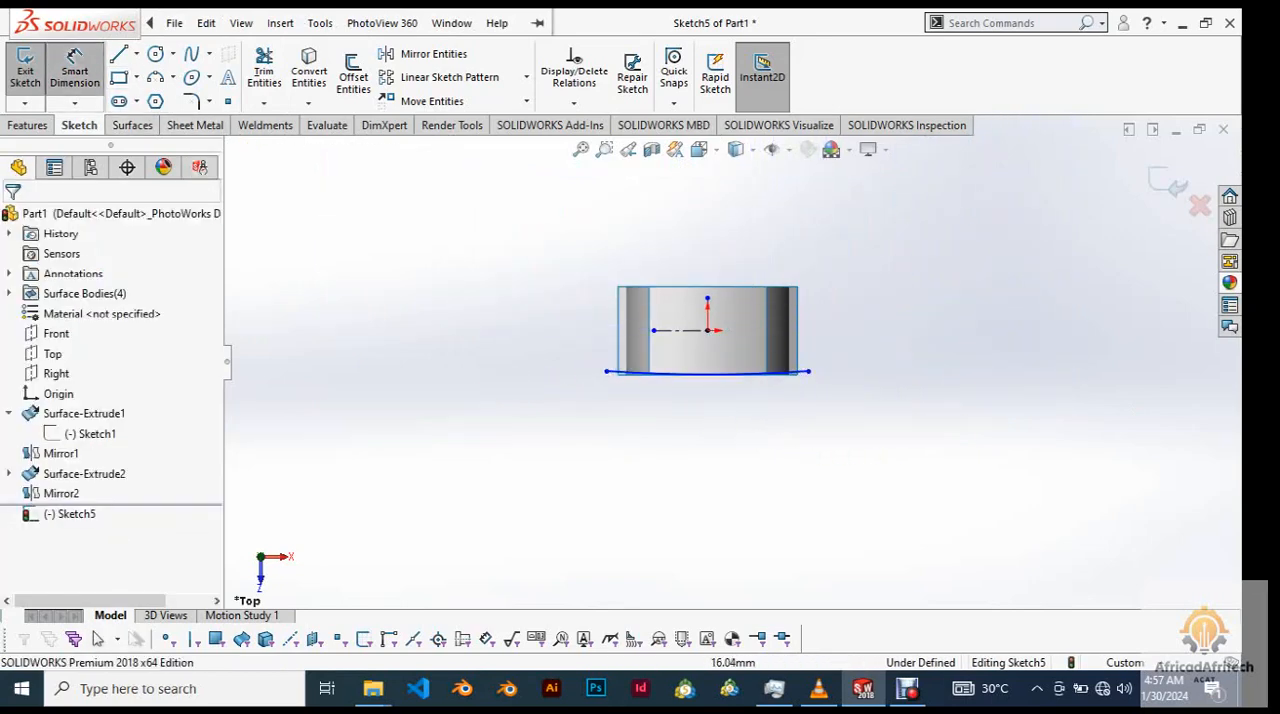
pyautogui.click(708, 330)
pyautogui.click(607, 371)
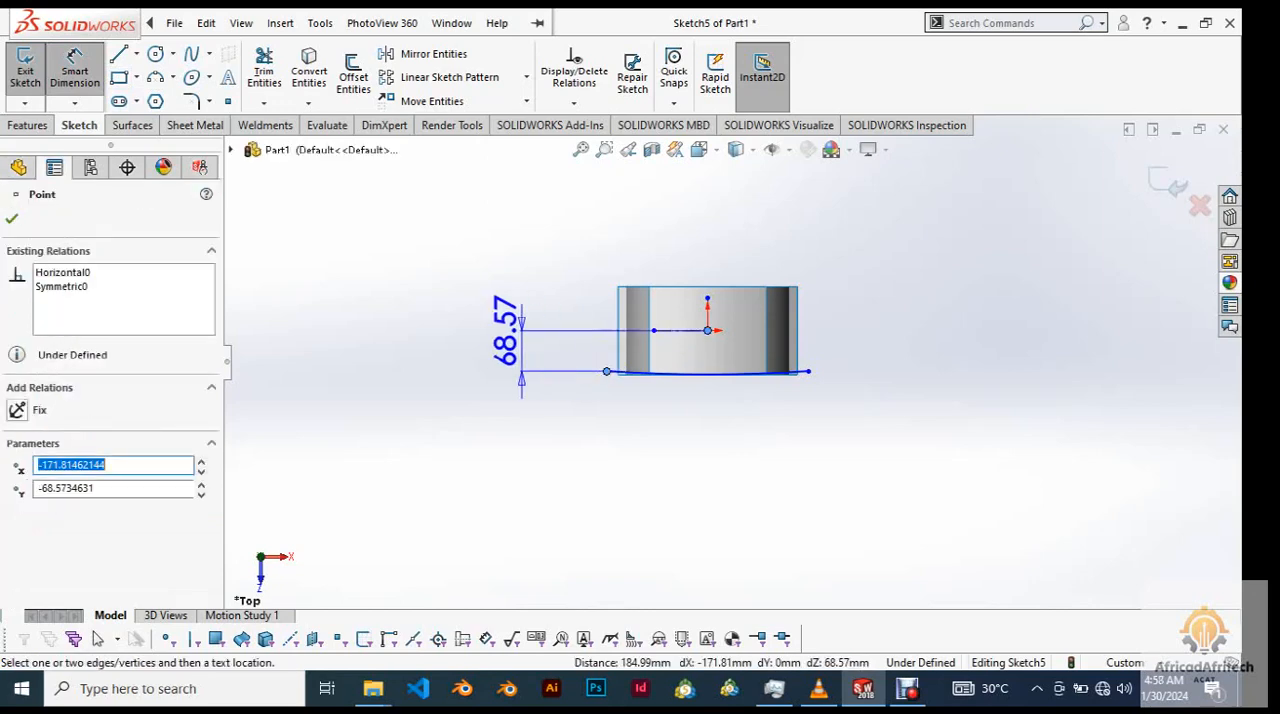
pyautogui.click(521, 334)
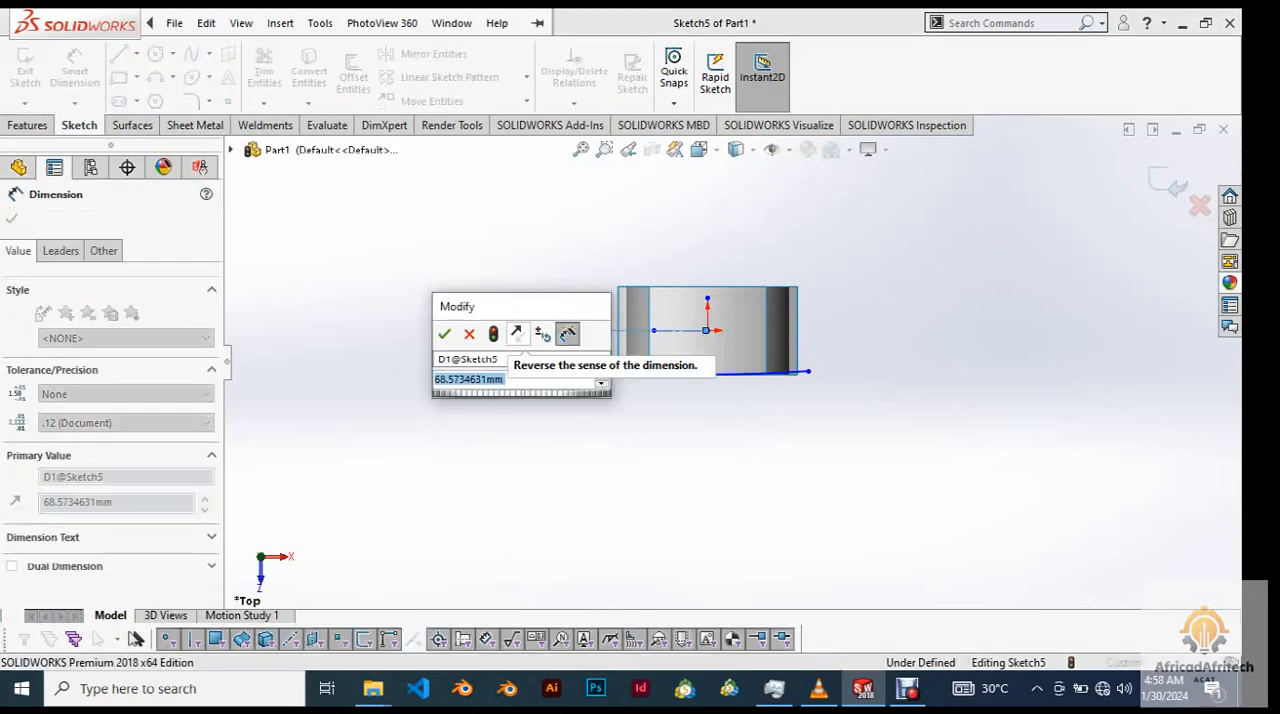
pyautogui.write('6')
pyautogui.press('Return')
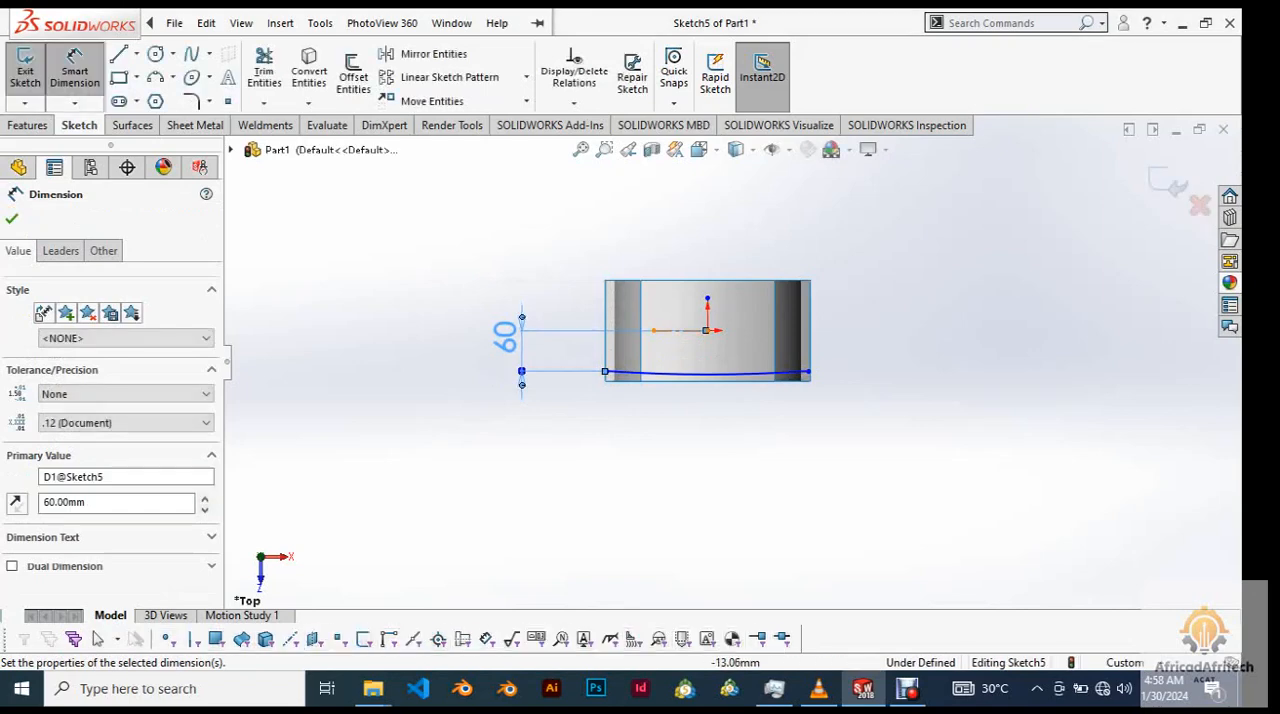
pyautogui.scroll(-3, 781, 382)
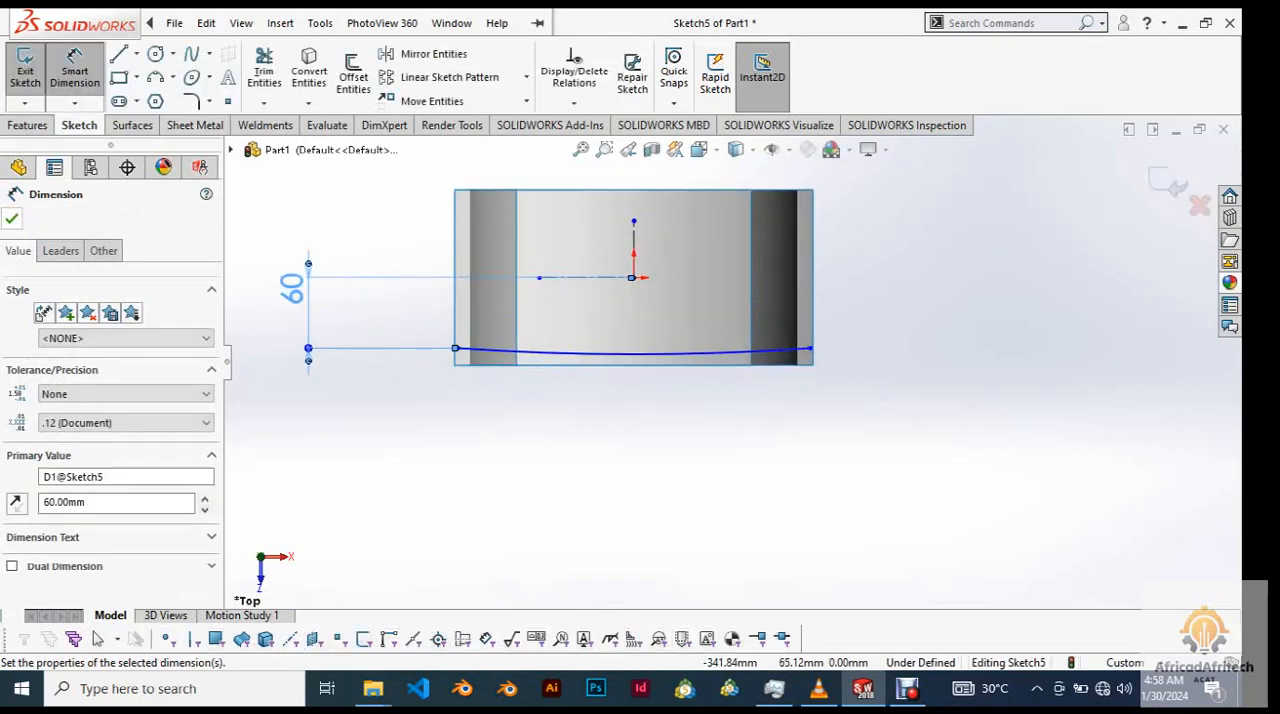
pyautogui.press('Escape')
# Dimension the distance between the arc's two endpoints as 400 mm.
pyautogui.scroll(3, 745, 376)
pyautogui.scroll(-3, 745, 376)
pyautogui.click(174, 22)
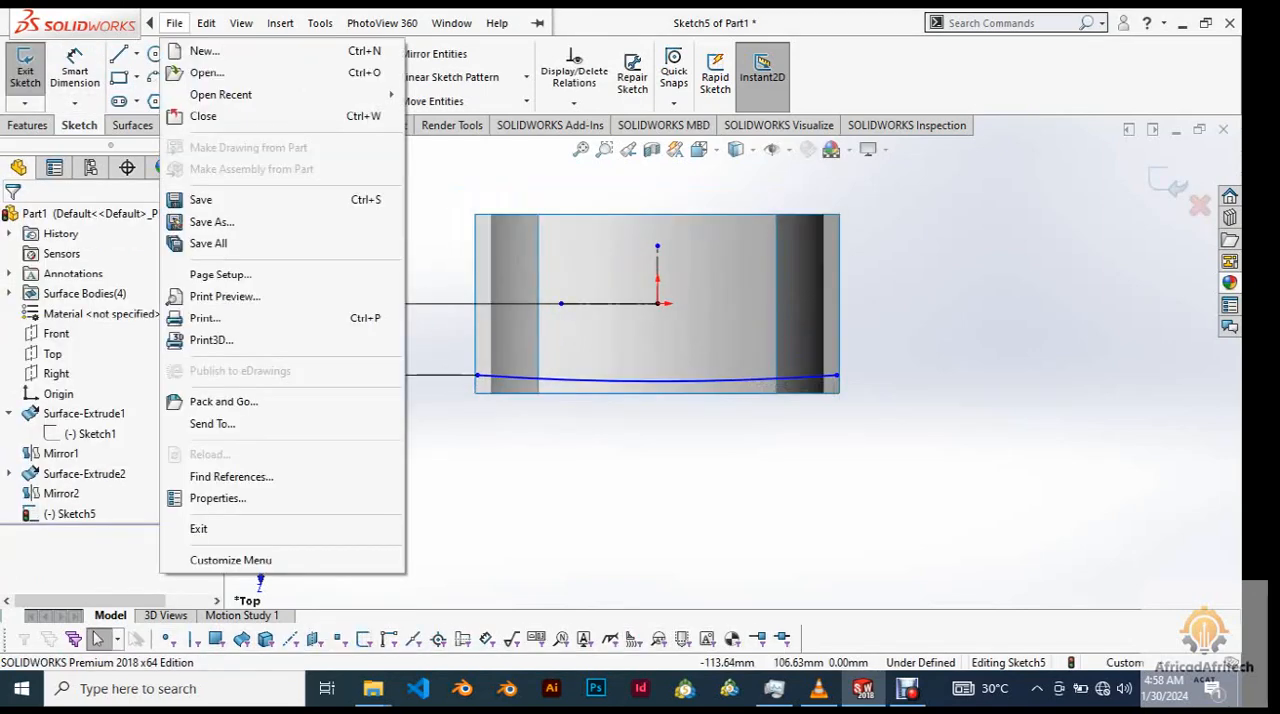
pyautogui.click(75, 70)
pyautogui.click(477, 375)
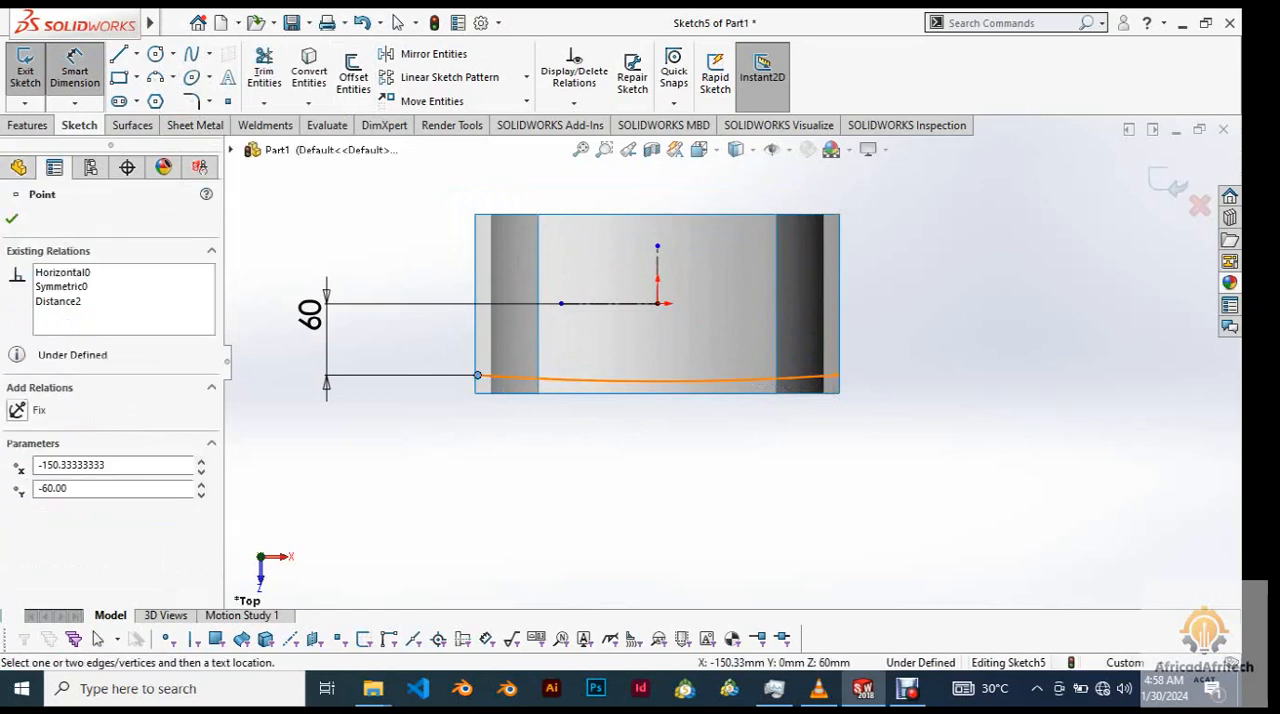
pyautogui.click(836, 375)
pyautogui.click(600, 520)
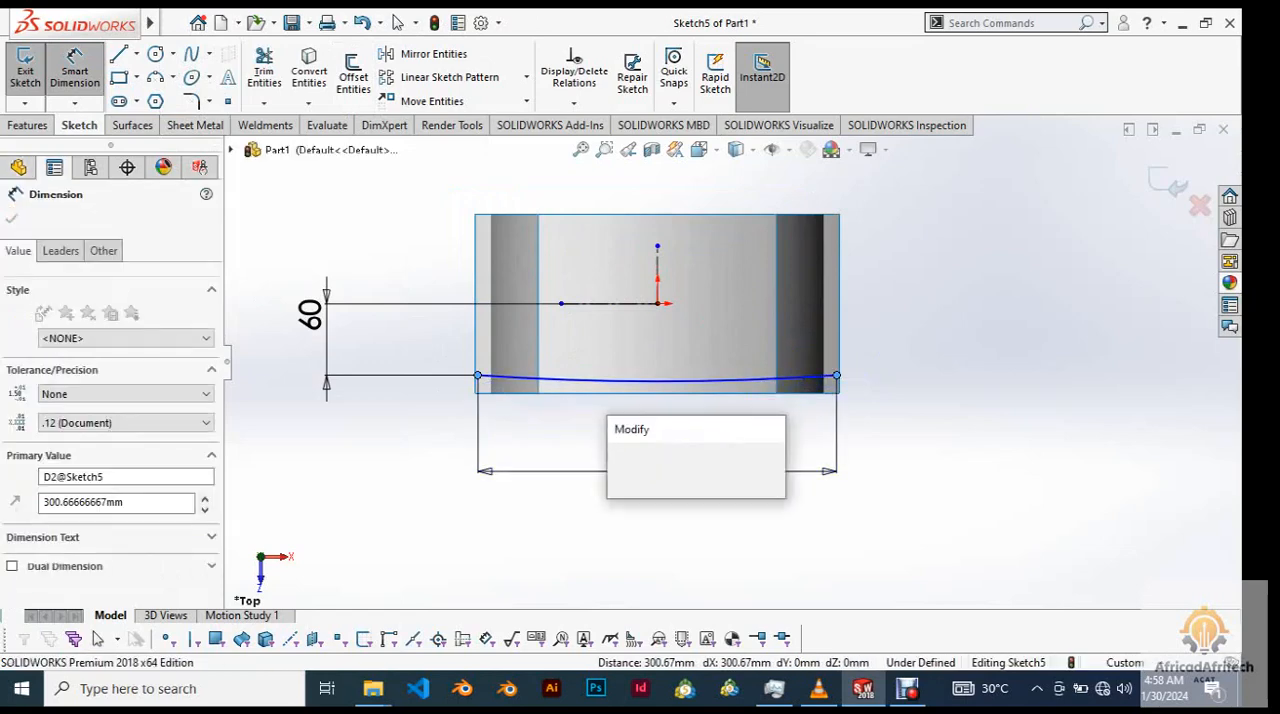
pyautogui.write('400')
pyautogui.press('Return')
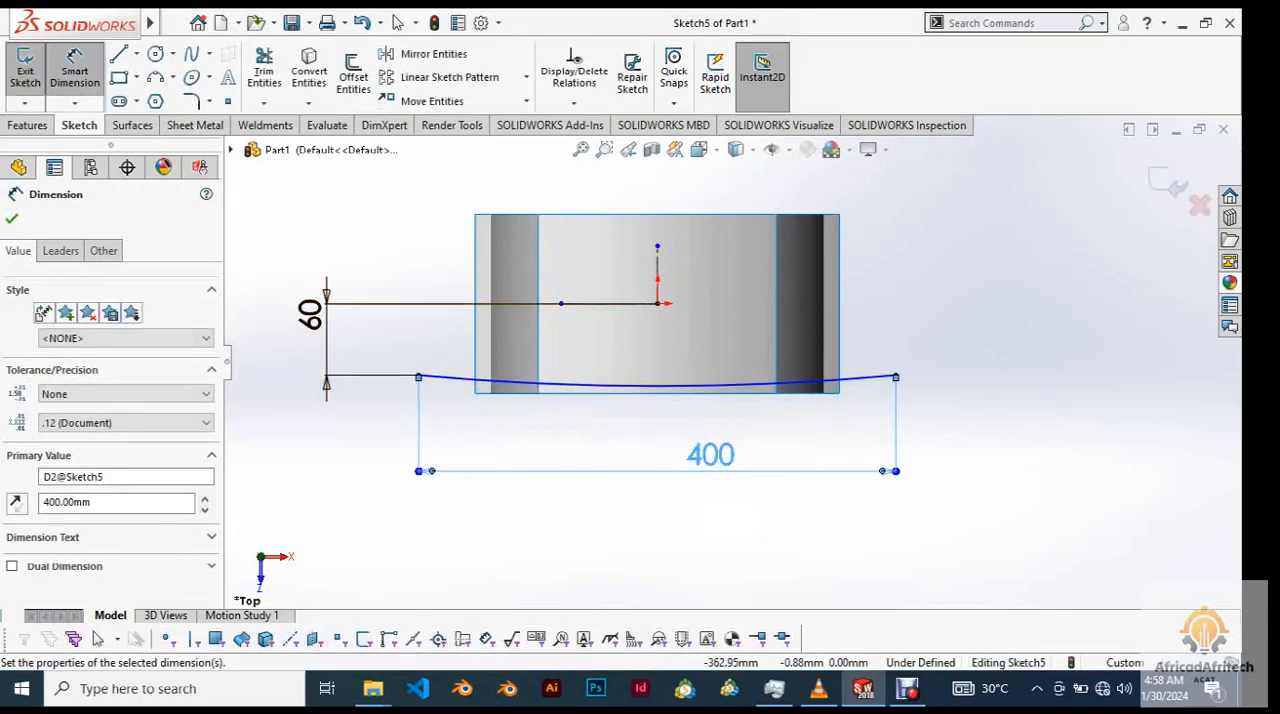
pyautogui.click(398, 22)
pyautogui.press('f')
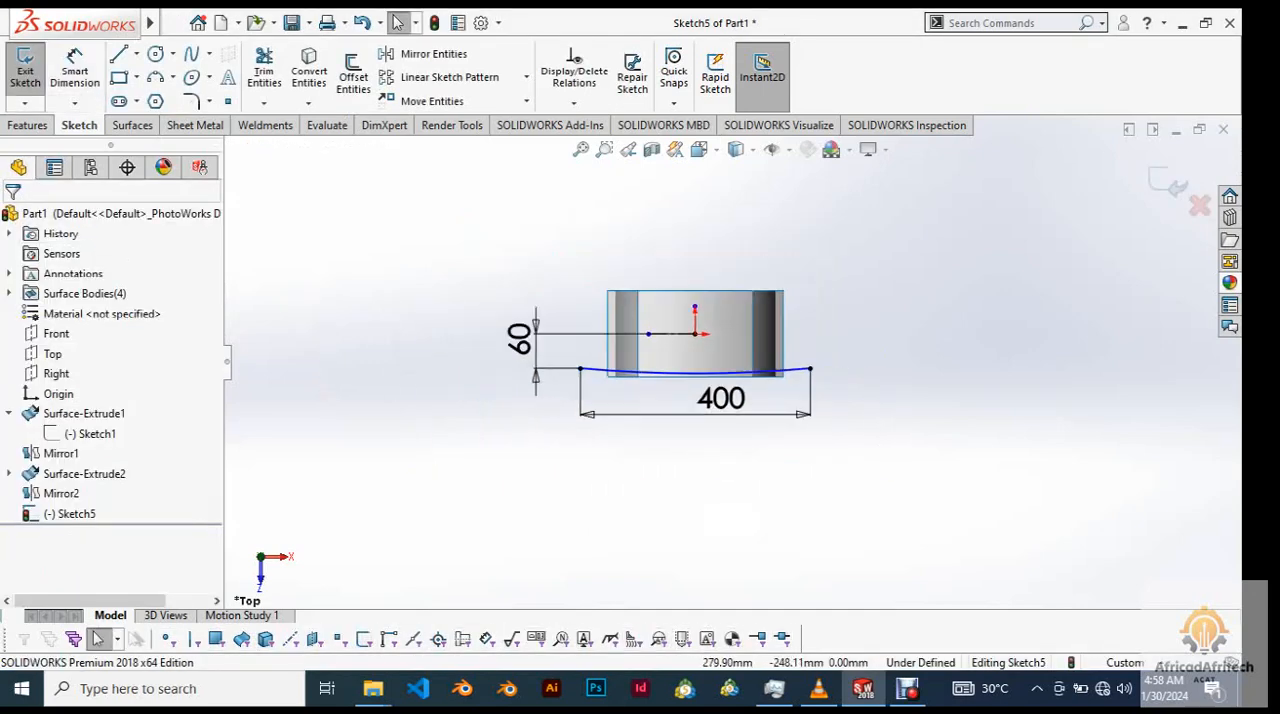
# Extrude the shallow front arc as a surface, Mid Plane, with a depth of 150 mm.
pyautogui.rightClick(943, 274)
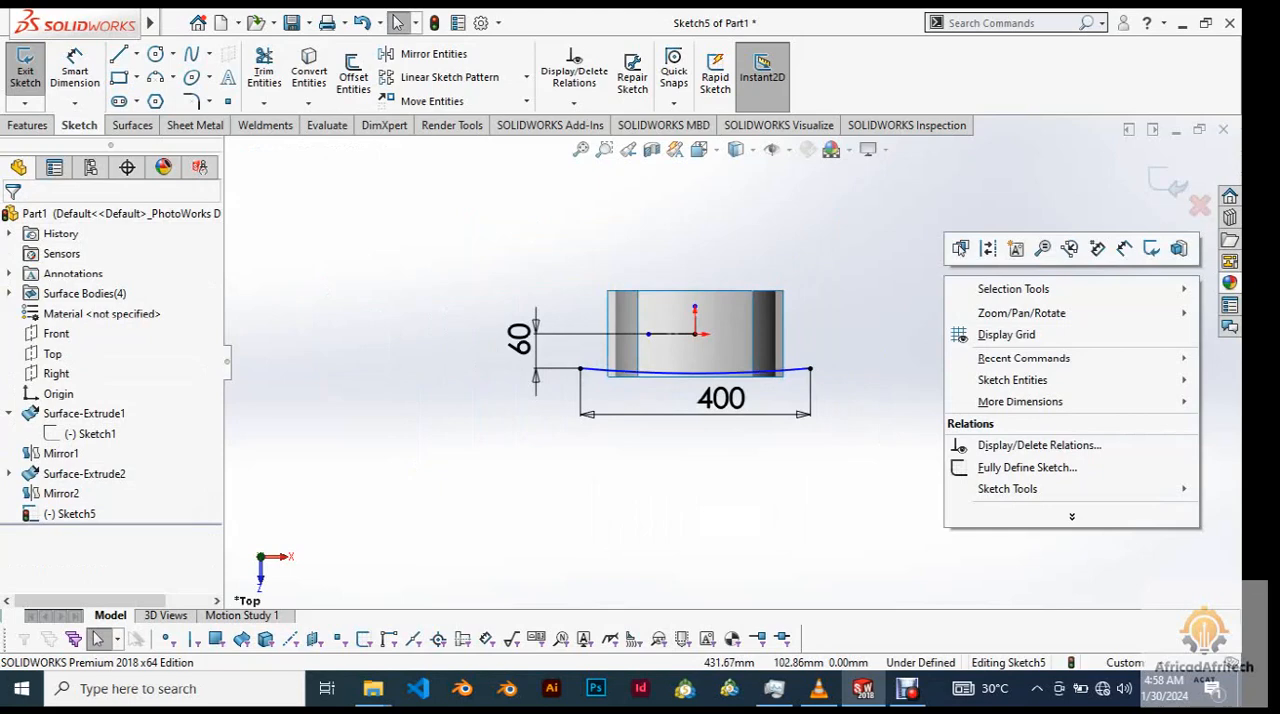
pyautogui.click(27, 125)
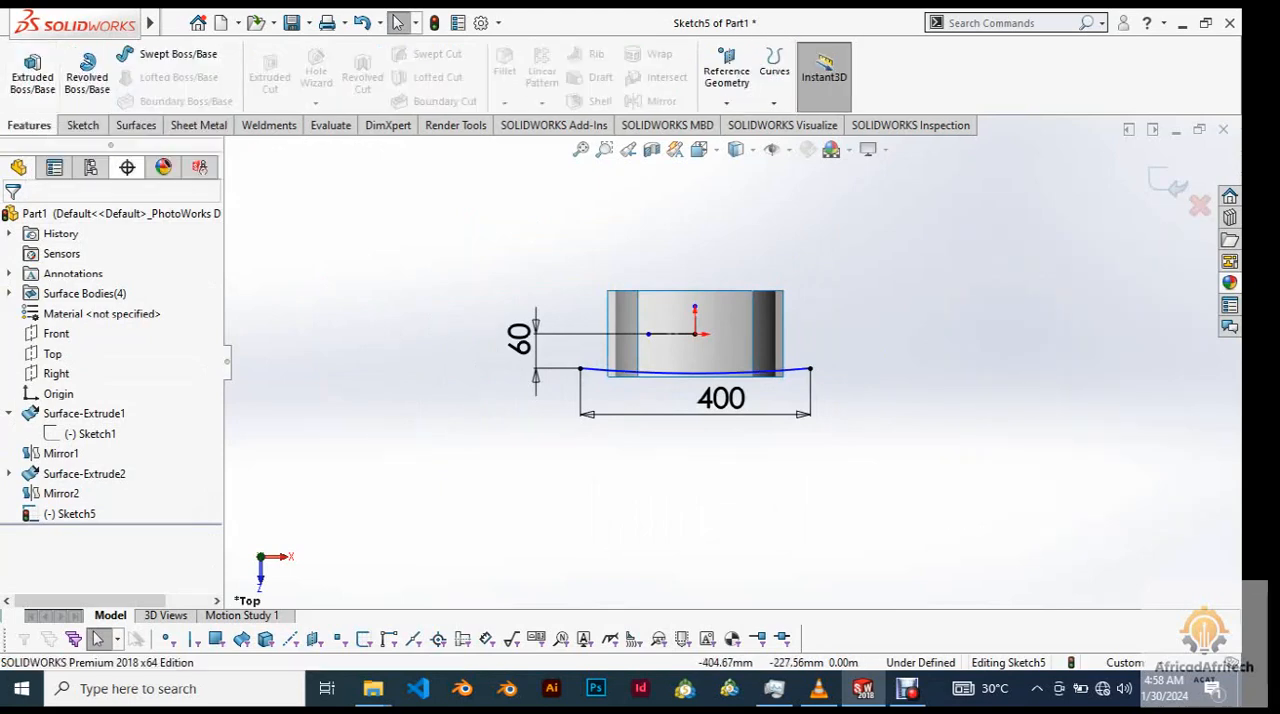
pyautogui.hotkey('ctrl', '7')
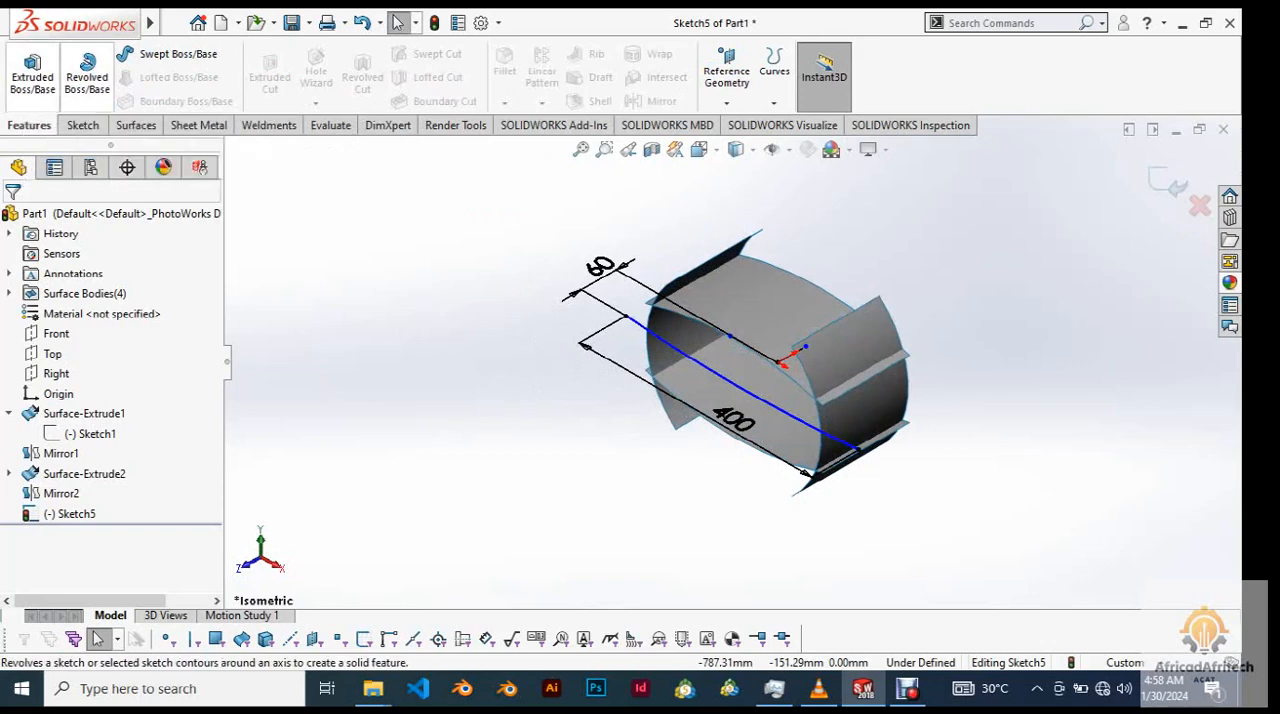
pyautogui.click(134, 125)
pyautogui.click(30, 75)
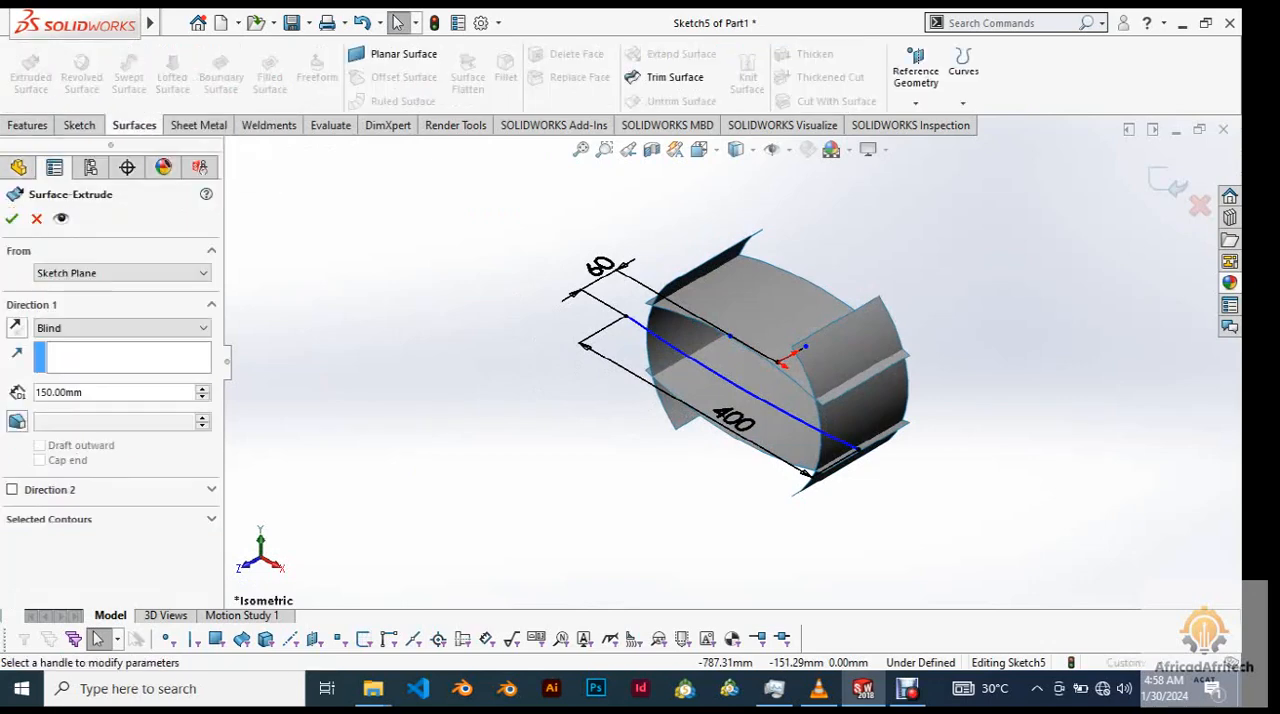
pyautogui.scroll(-3, 920, 388)
pyautogui.click(120, 327)
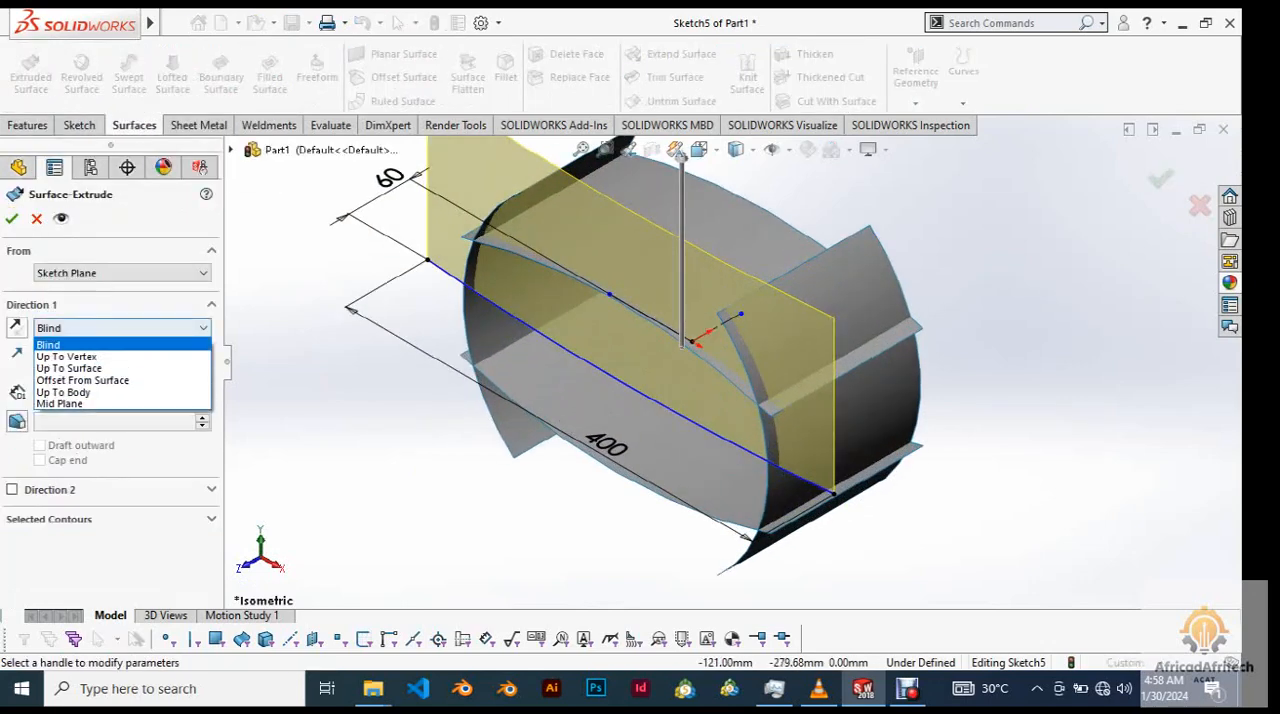
pyautogui.click(75, 403)
pyautogui.scroll(3, 728, 359)
pyautogui.scroll(1, 720, 358)
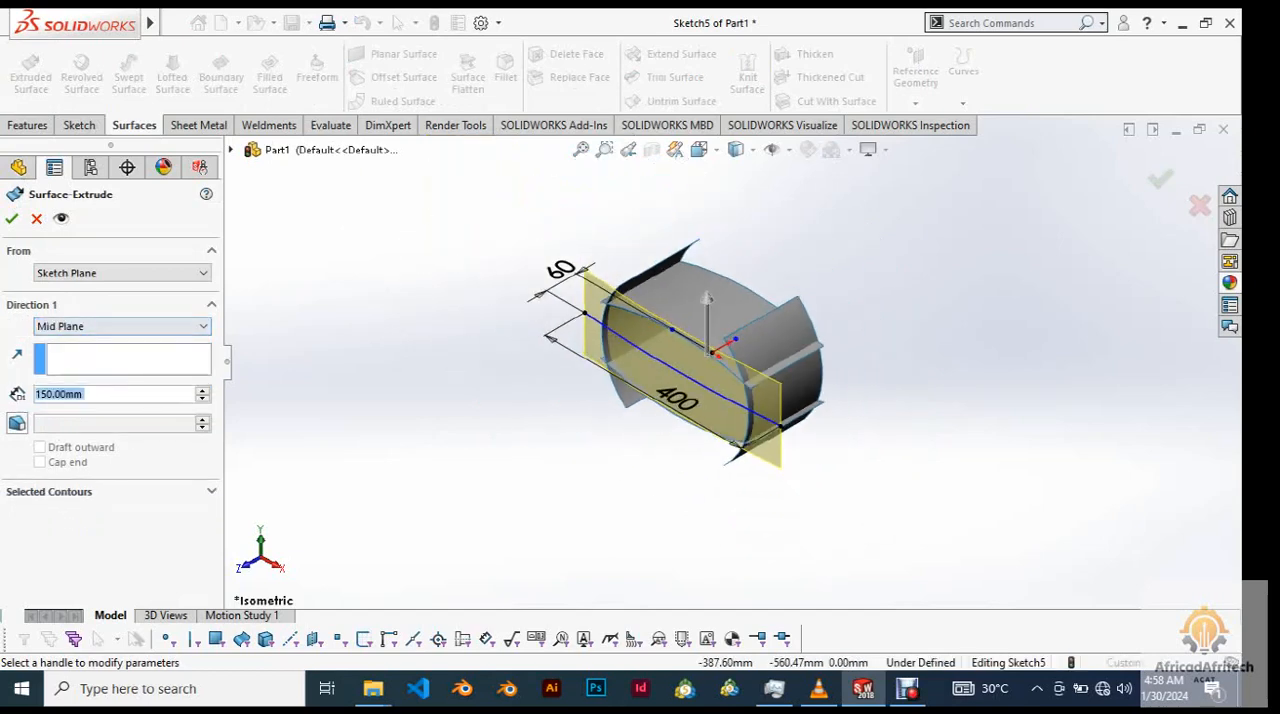
pyautogui.click(11, 218)
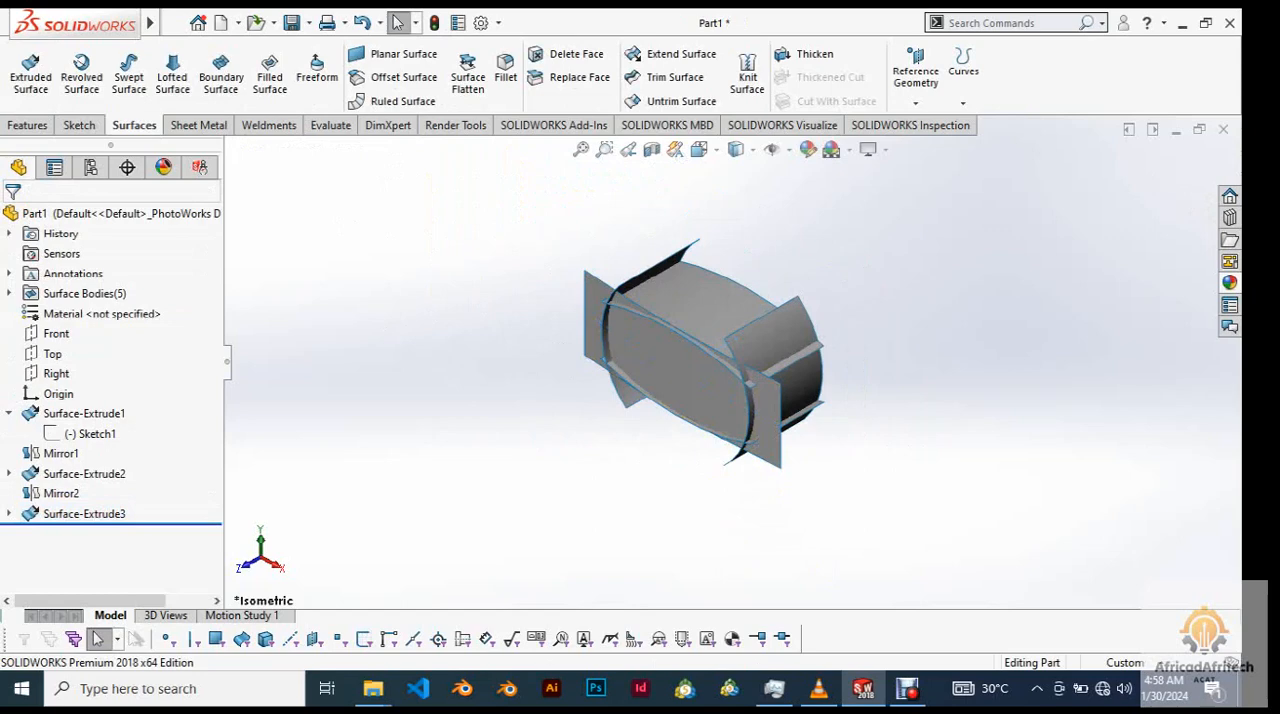
# Examine from several angles how the extruded front surface crosses the other four, and return to the isometric view.
pyautogui.moveTo(700, 370); pyautogui.dragTo(768, 426, button='middle')
pyautogui.rightClick(768, 426)
pyautogui.rightClick(976, 240)
pyautogui.click(1036, 320)
pyautogui.moveTo(1036, 320); pyautogui.dragTo(1036, 356)
pyautogui.scroll(-5, 481, 502)
pyautogui.scroll(8, 481, 502)
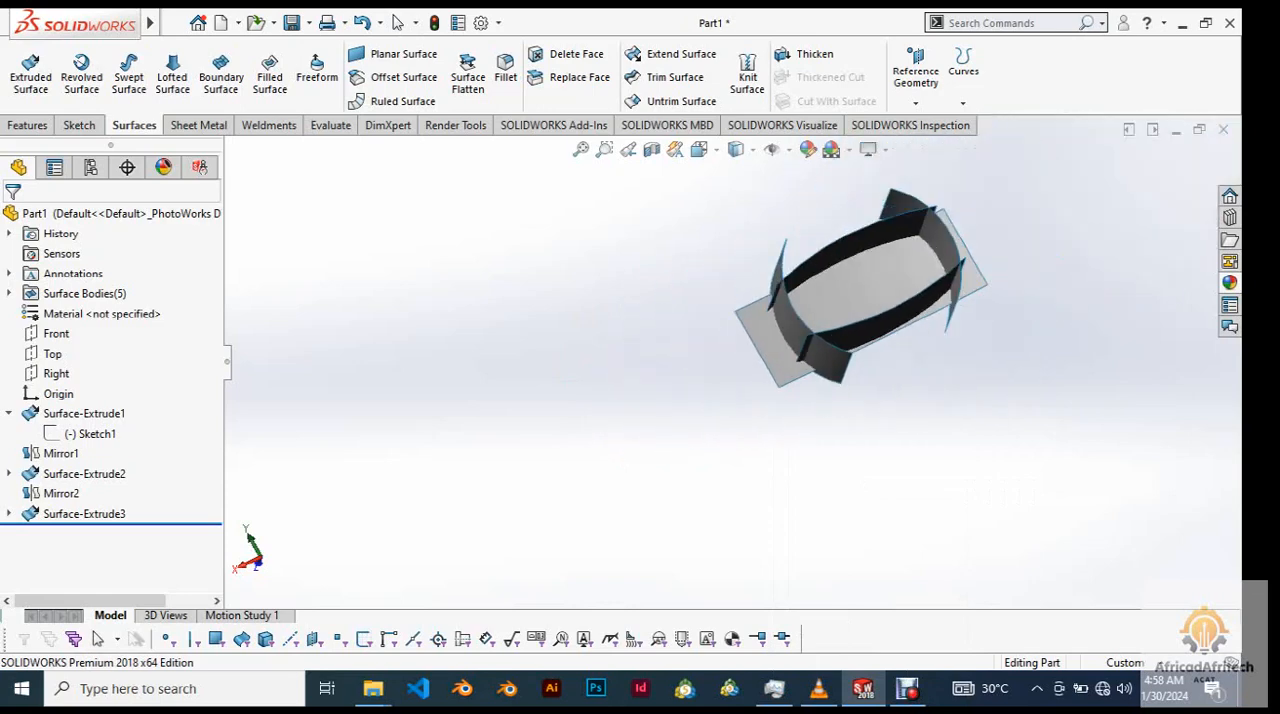
pyautogui.hotkey('ctrl', '7')
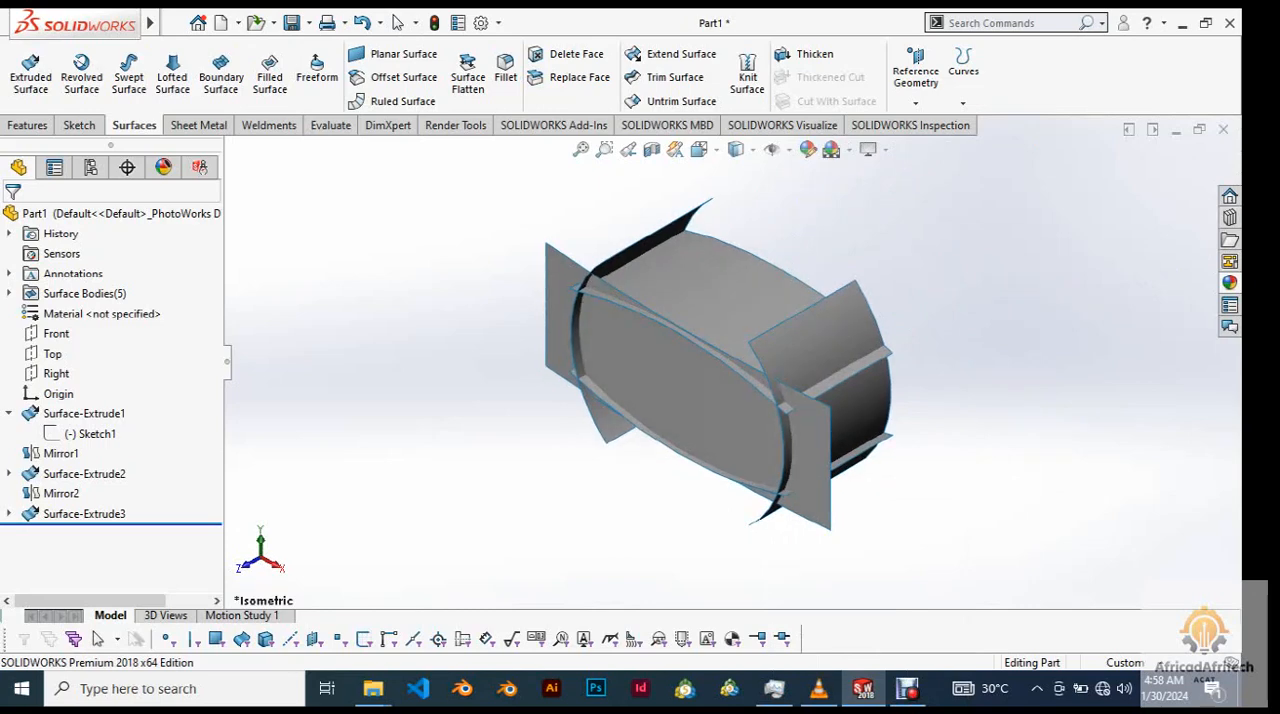
pyautogui.rightClick(428, 300)
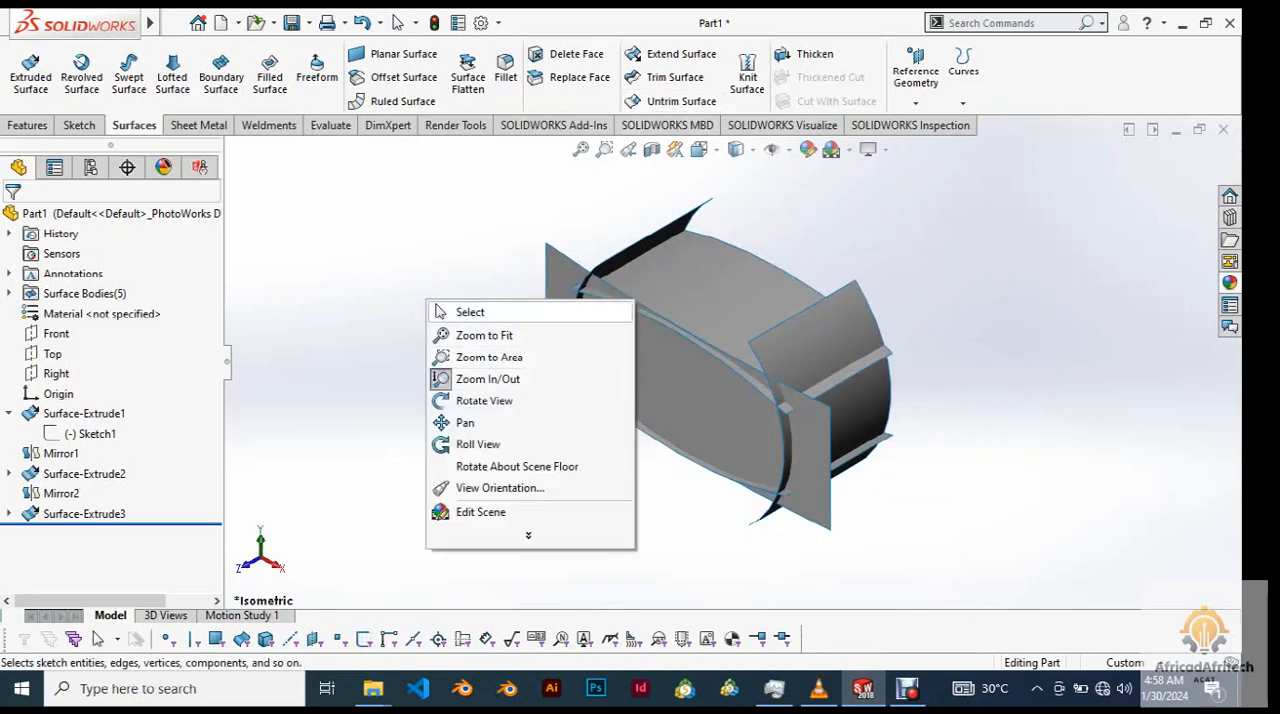
pyautogui.click(470, 312)
pyautogui.scroll(-3, 808, 362)
pyautogui.scroll(3, 808, 362)
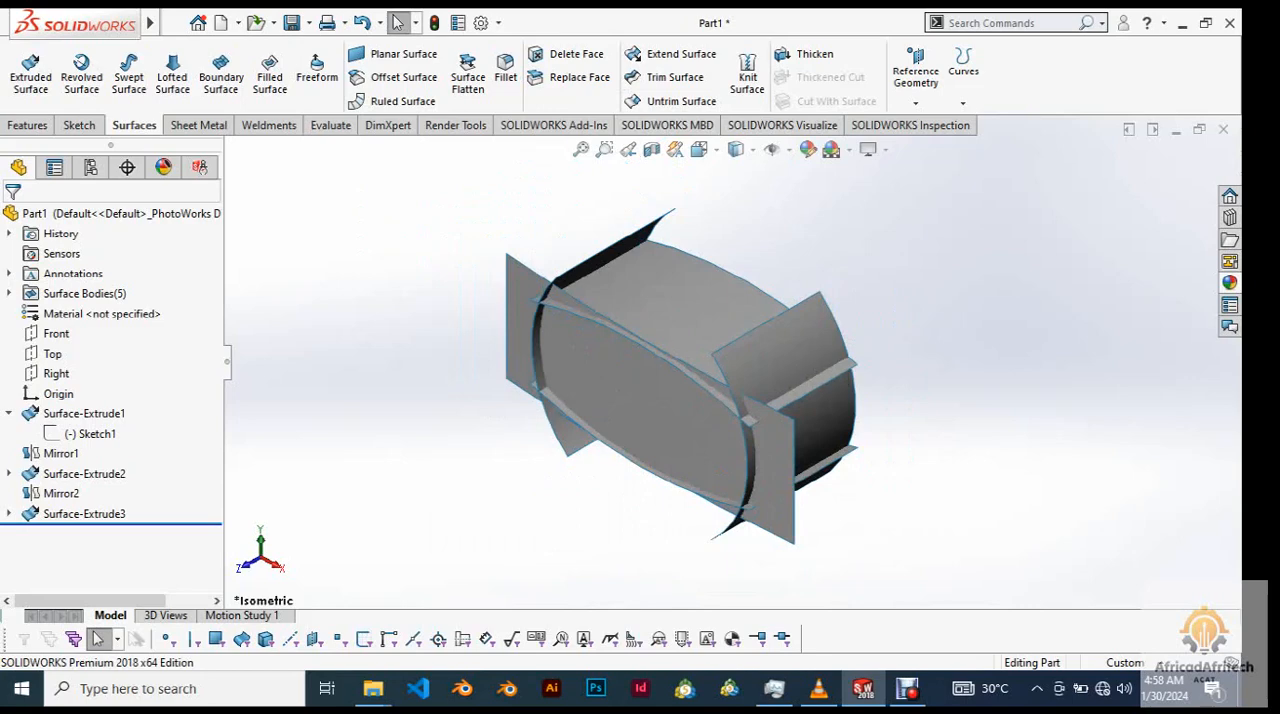
# Mirror the front extruded surface body about the Front plane to close the back of the part.
pyautogui.click(655, 424)
pyautogui.press('Escape')
pyautogui.click(28, 126)
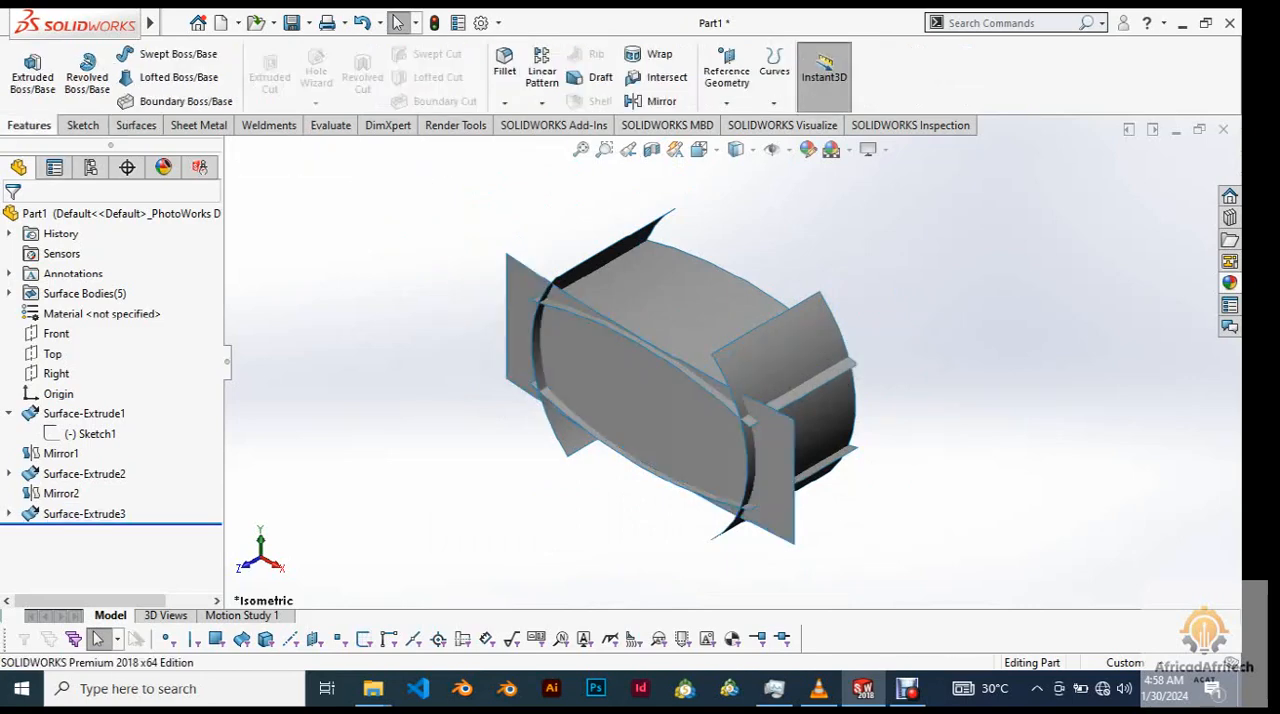
pyautogui.click(655, 101)
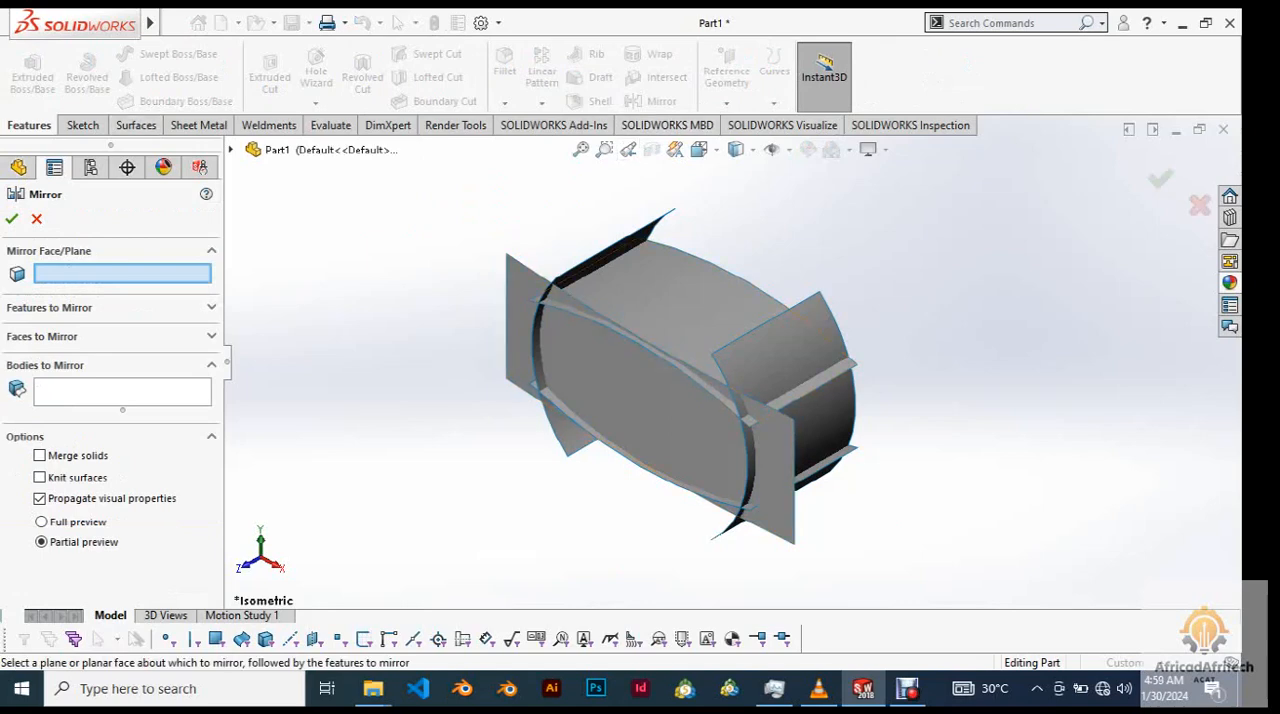
pyautogui.click(231, 150)
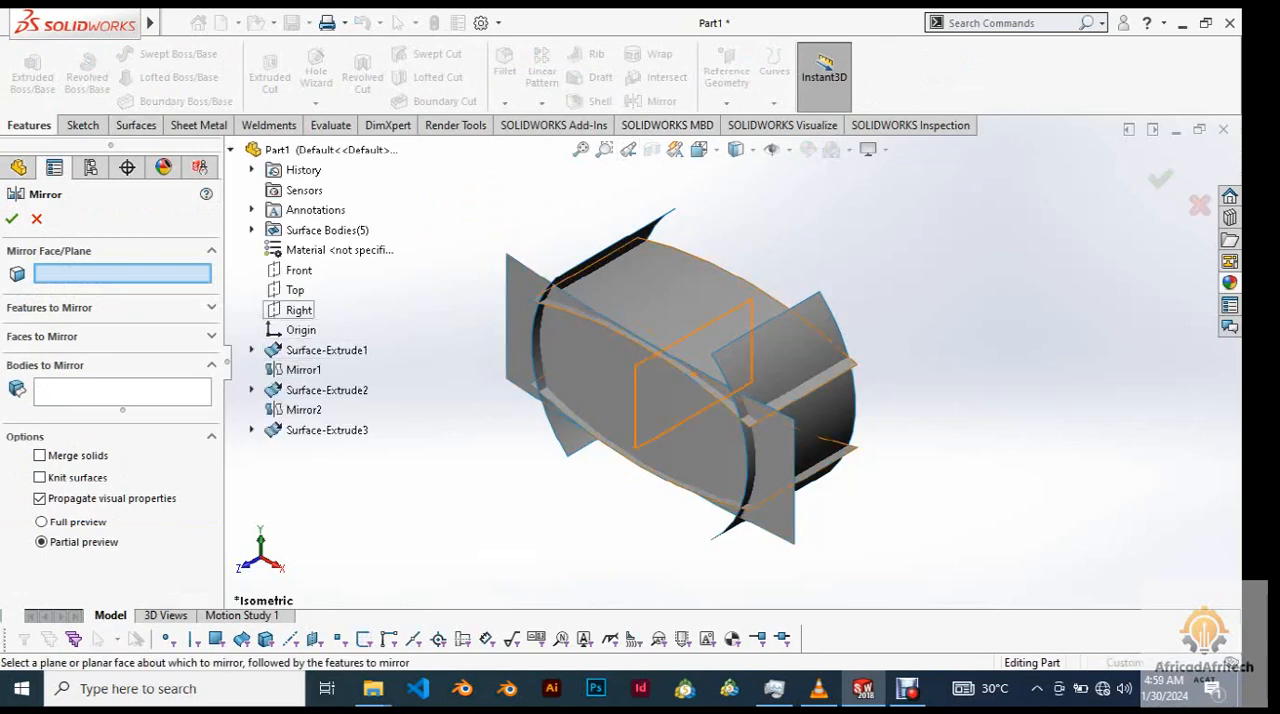
pyautogui.click(299, 270)
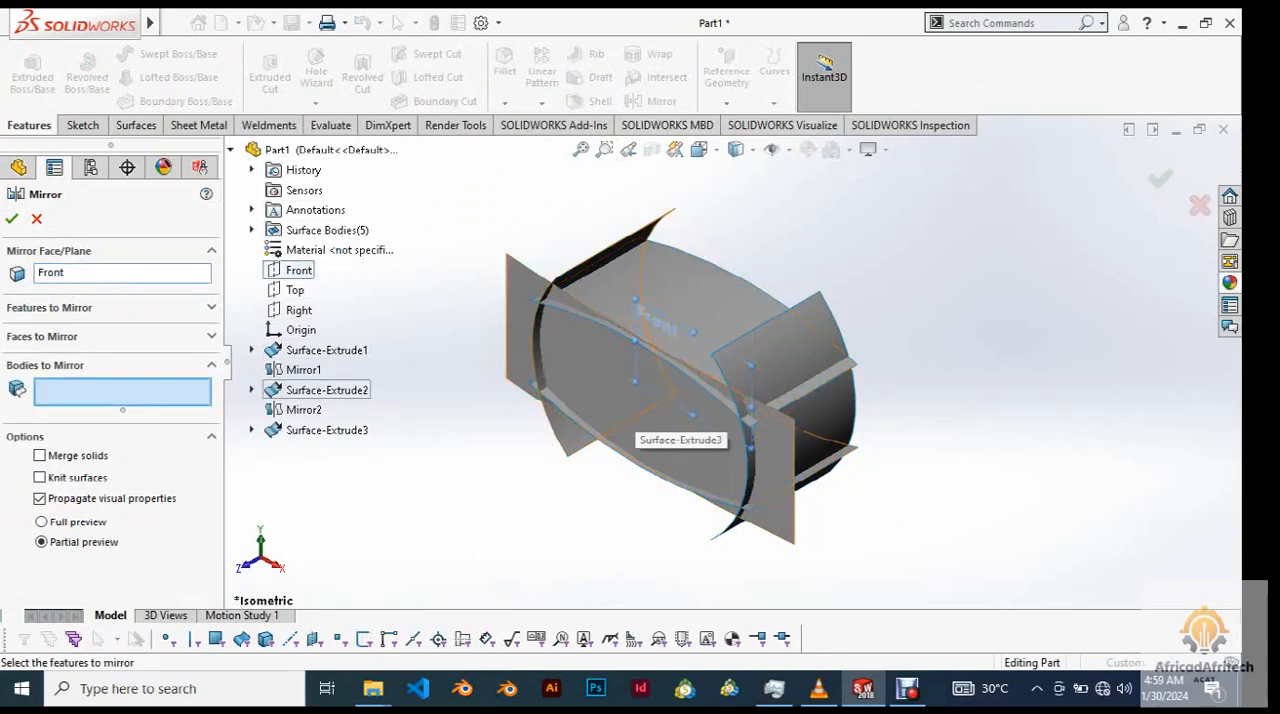
pyautogui.click(630, 400)
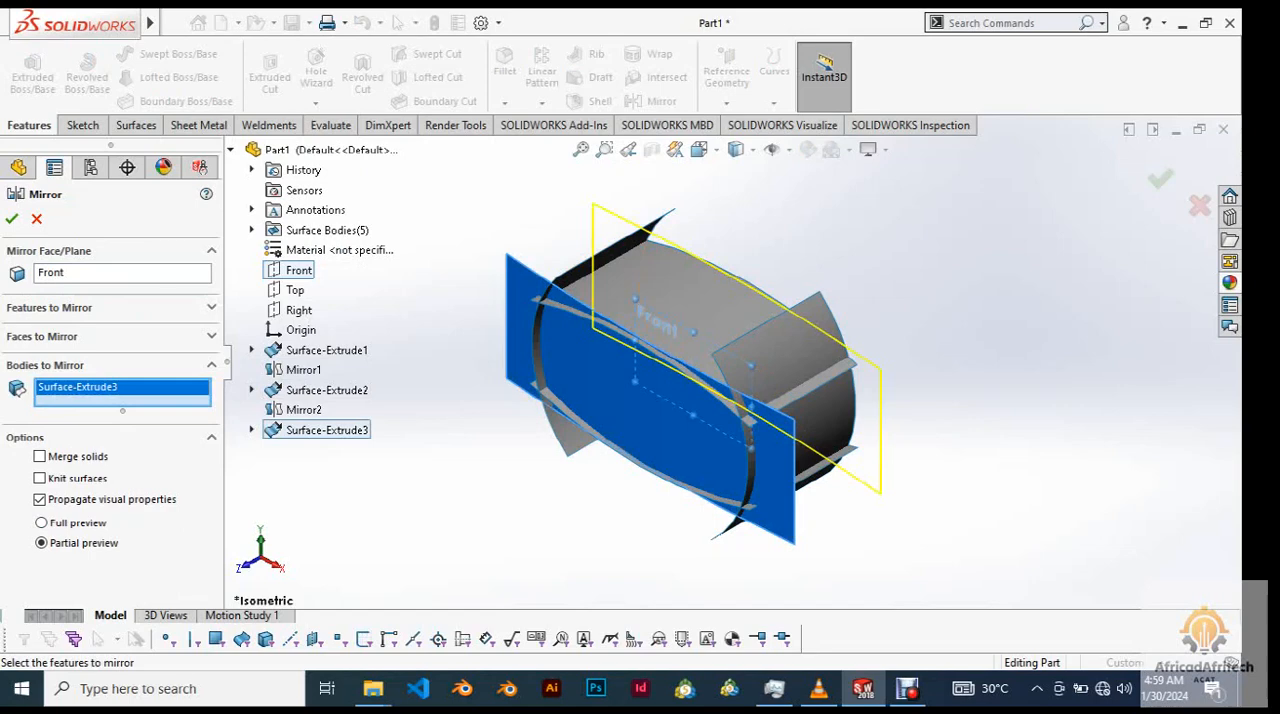
pyautogui.click(12, 219)
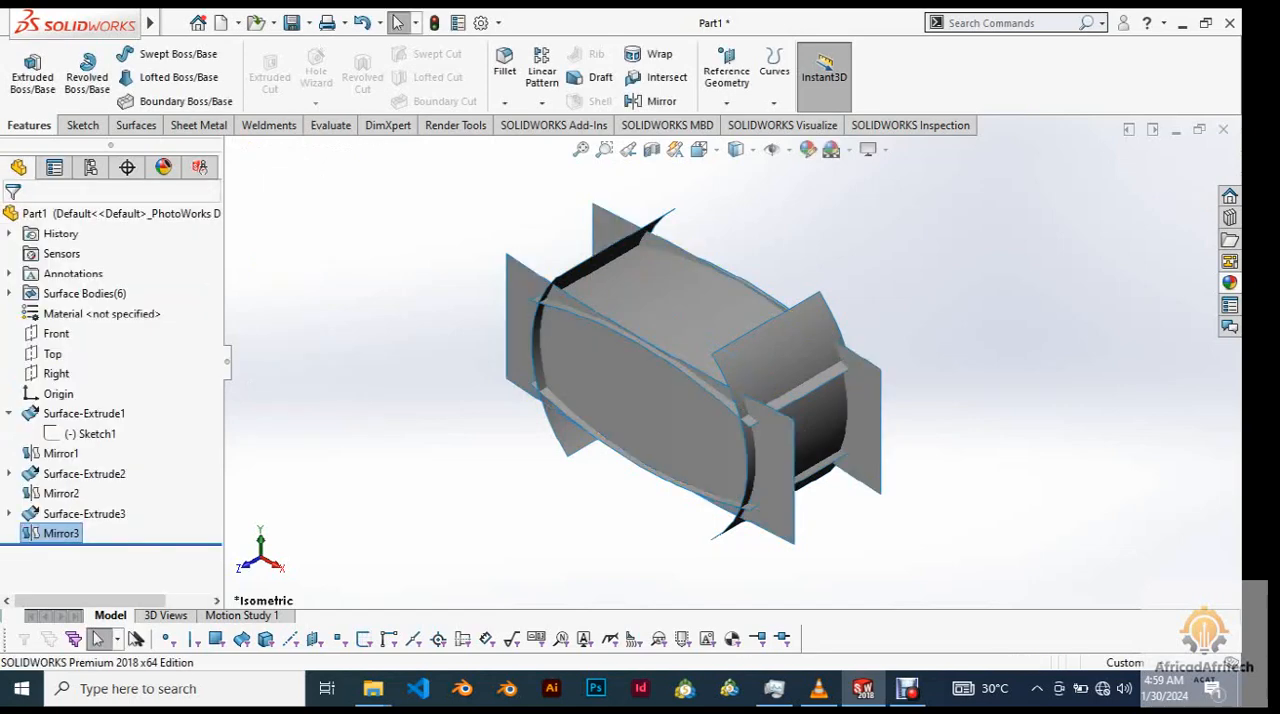
# Examine from several angles how the front surface and its mirrored copy cross the top, bottom and side surfaces.
pyautogui.click(450, 390)
pyautogui.moveTo(560, 390); pyautogui.dragTo(365, 388, button='middle')
pyautogui.moveTo(905, 425); pyautogui.dragTo(1058, 487, button='middle')
pyautogui.rightClick(842, 427)
pyautogui.click(859, 403)
pyautogui.rightClick(1058, 487)
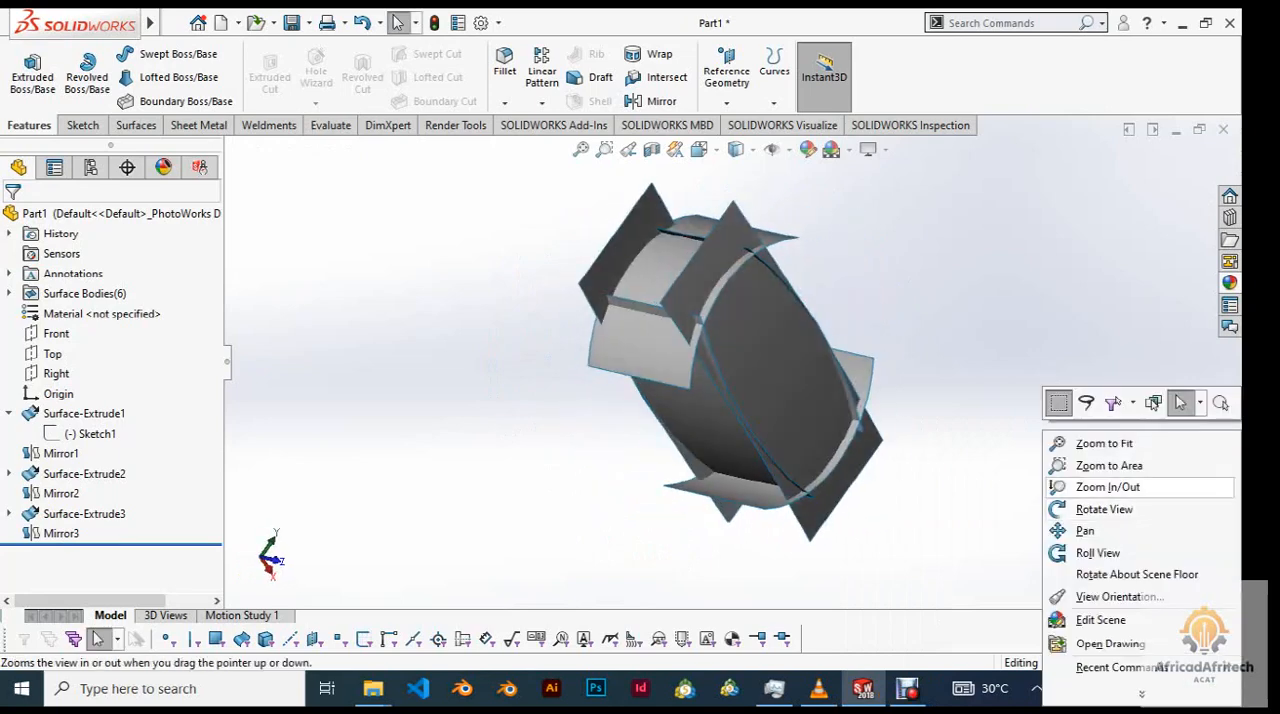
pyautogui.click(1060, 403)
pyautogui.moveTo(690, 330); pyautogui.dragTo(700, 236, button='middle')
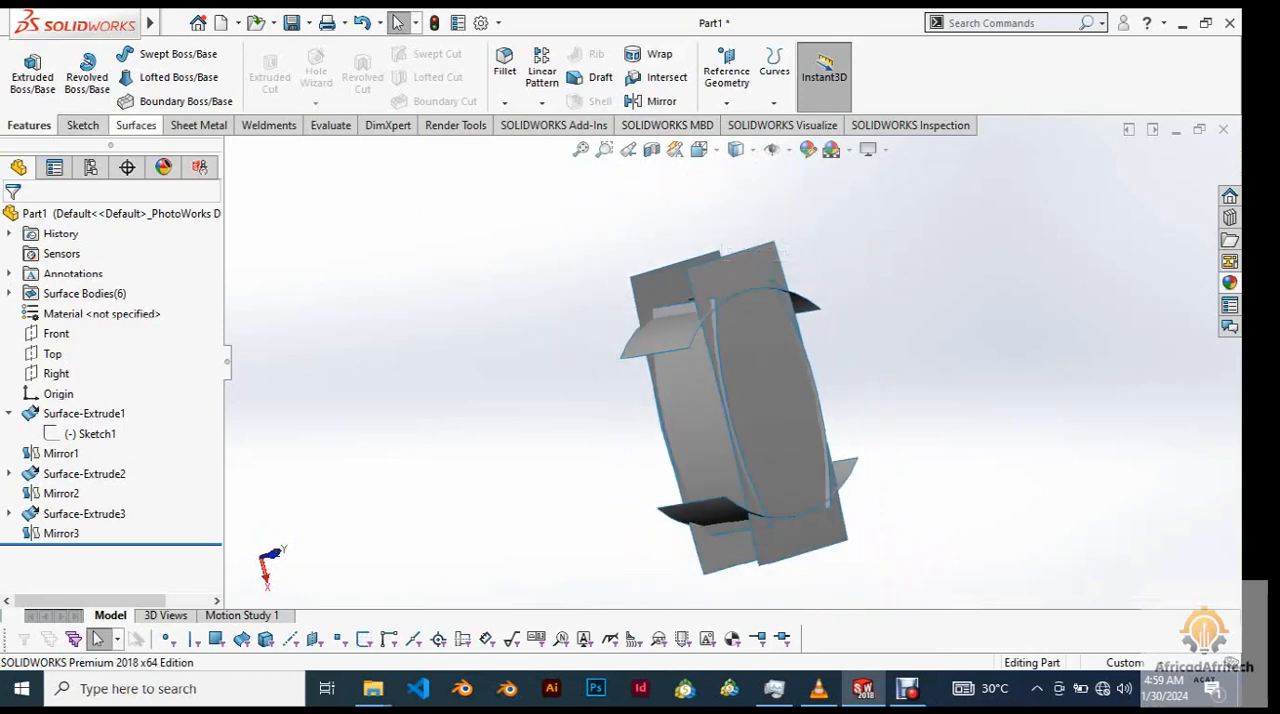
# Start a standard surface trim with the front extruded surface, Surface-Extrude3, as the trim tool.
pyautogui.click(135, 125)
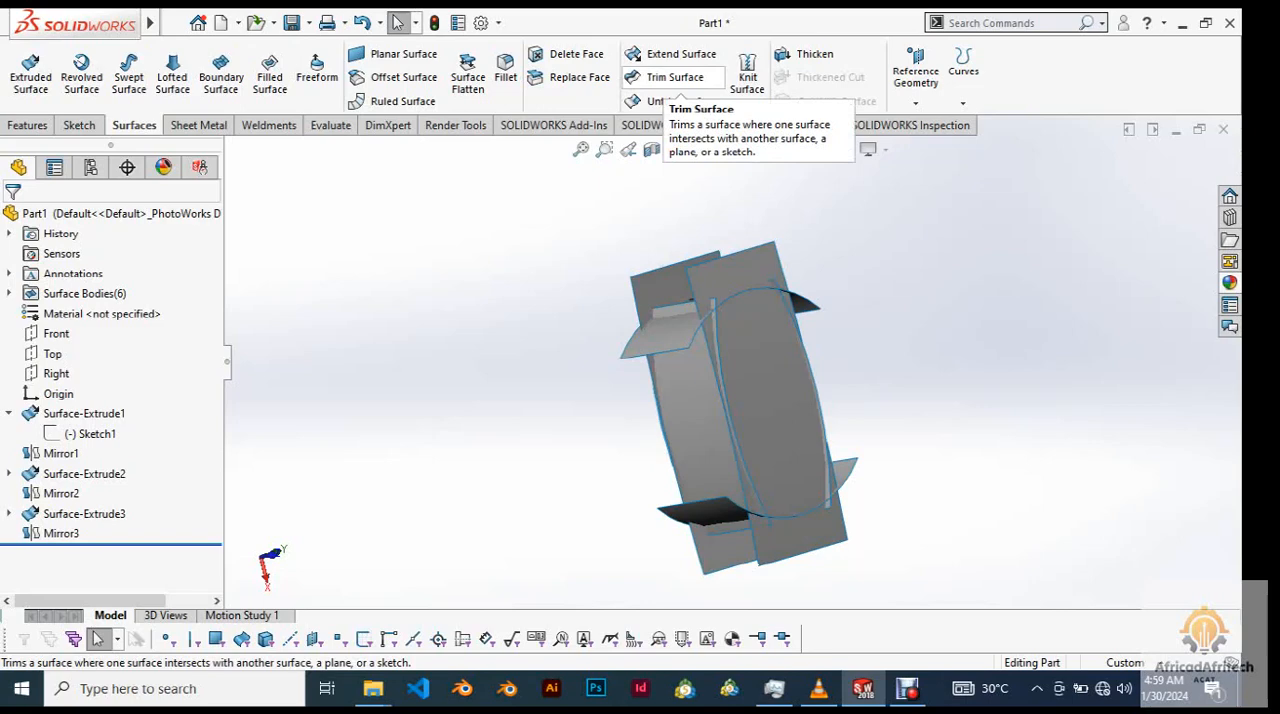
pyautogui.click(668, 80)
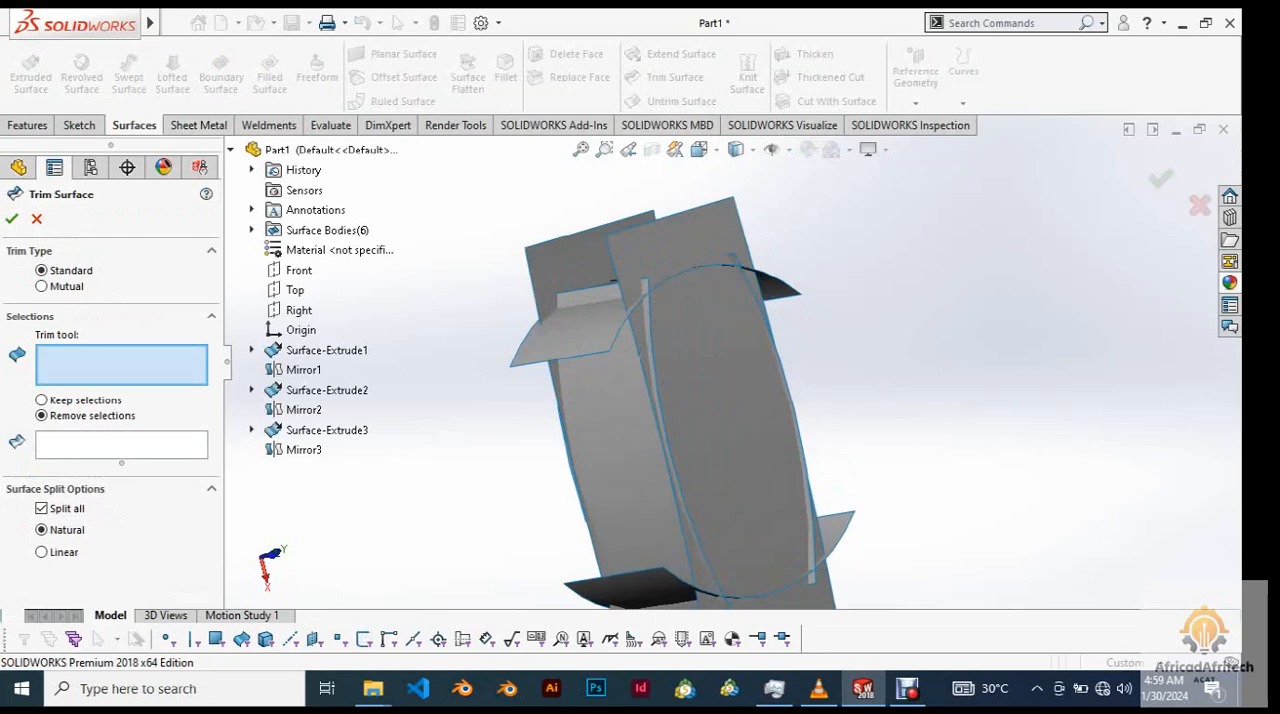
pyautogui.scroll(-2, 734, 290)
pyautogui.scroll(4, 735, 298)
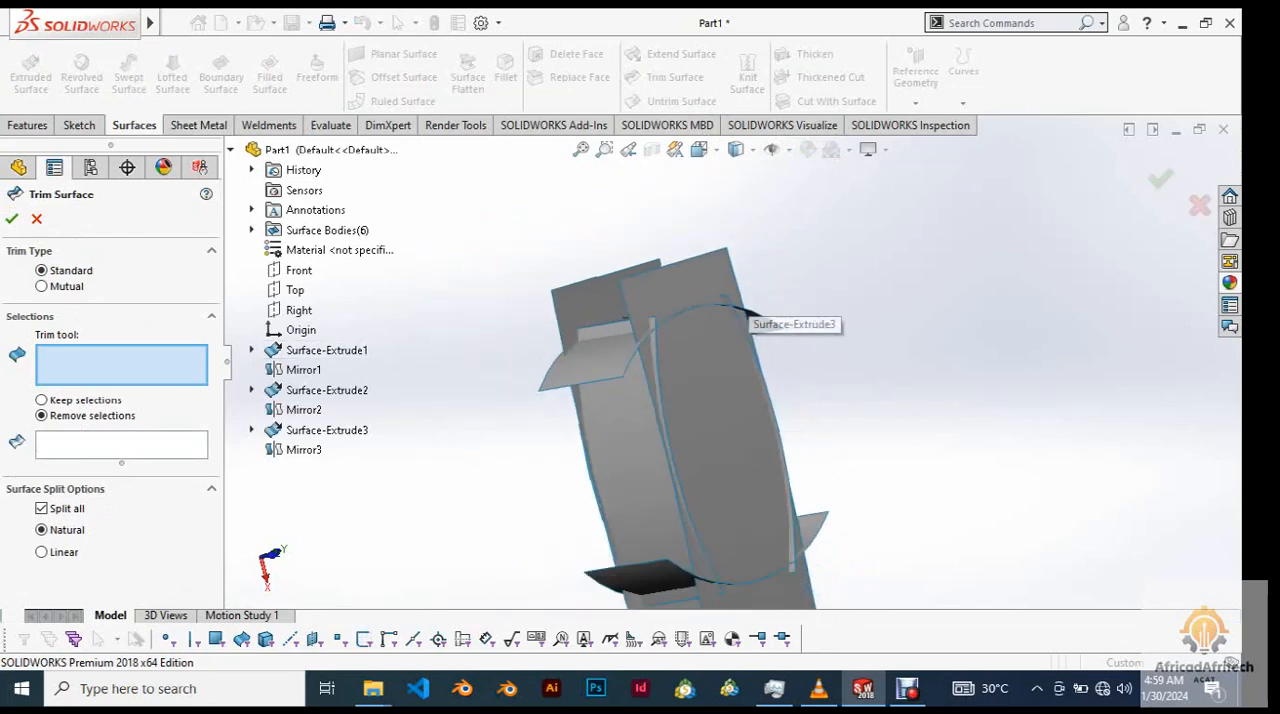
pyautogui.scroll(-2, 736, 300)
pyautogui.scroll(-3, 745, 320)
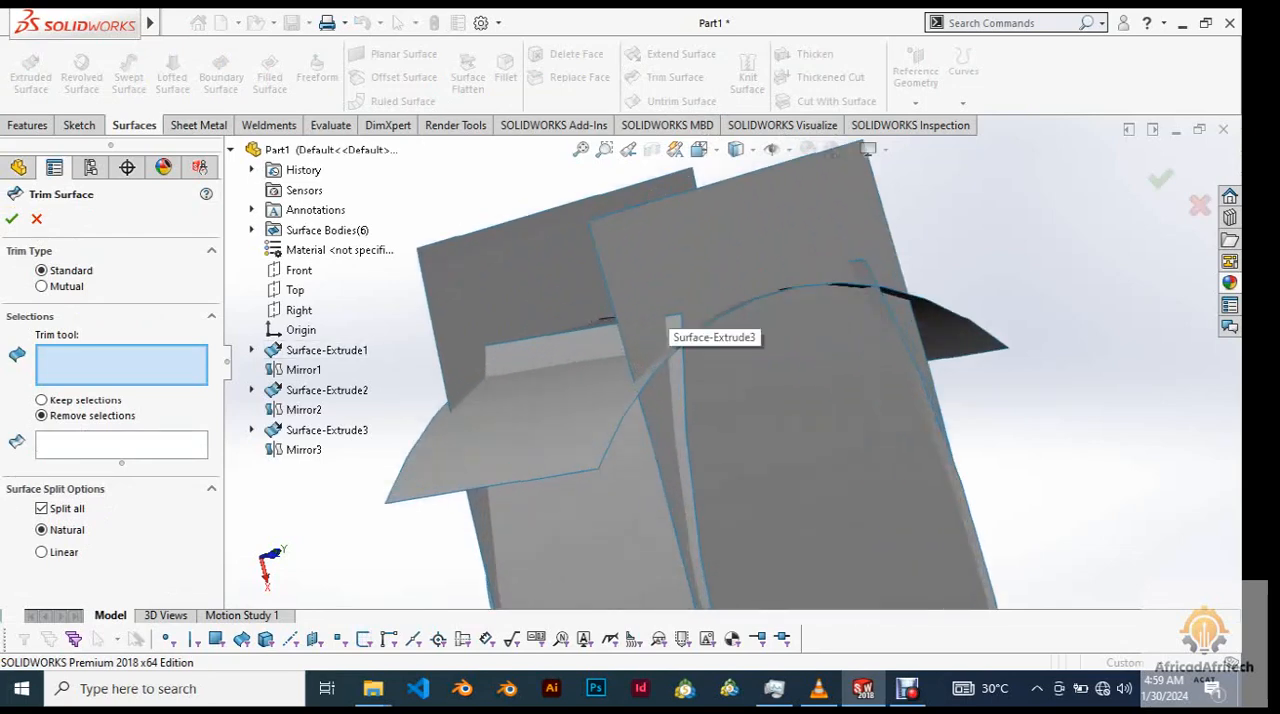
pyautogui.scroll(3, 700, 330)
pyautogui.click(705, 322)
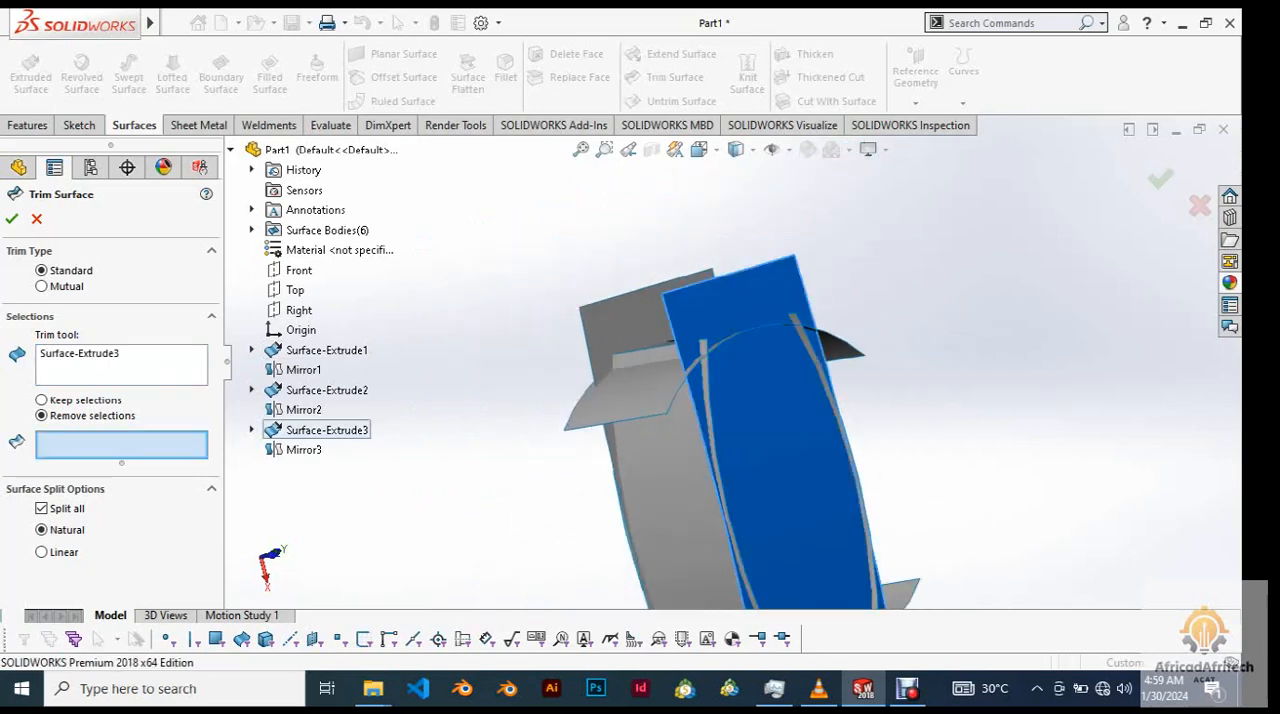
pyautogui.click(121, 368)
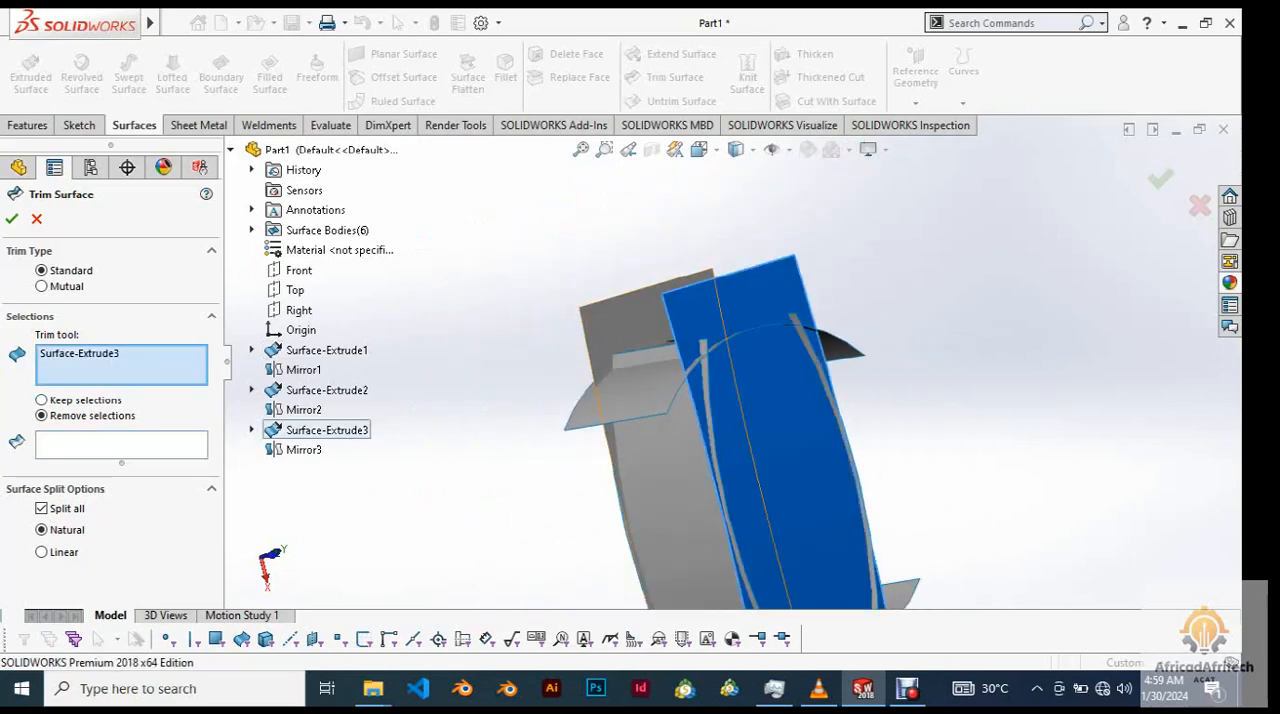
pyautogui.click(643, 318)
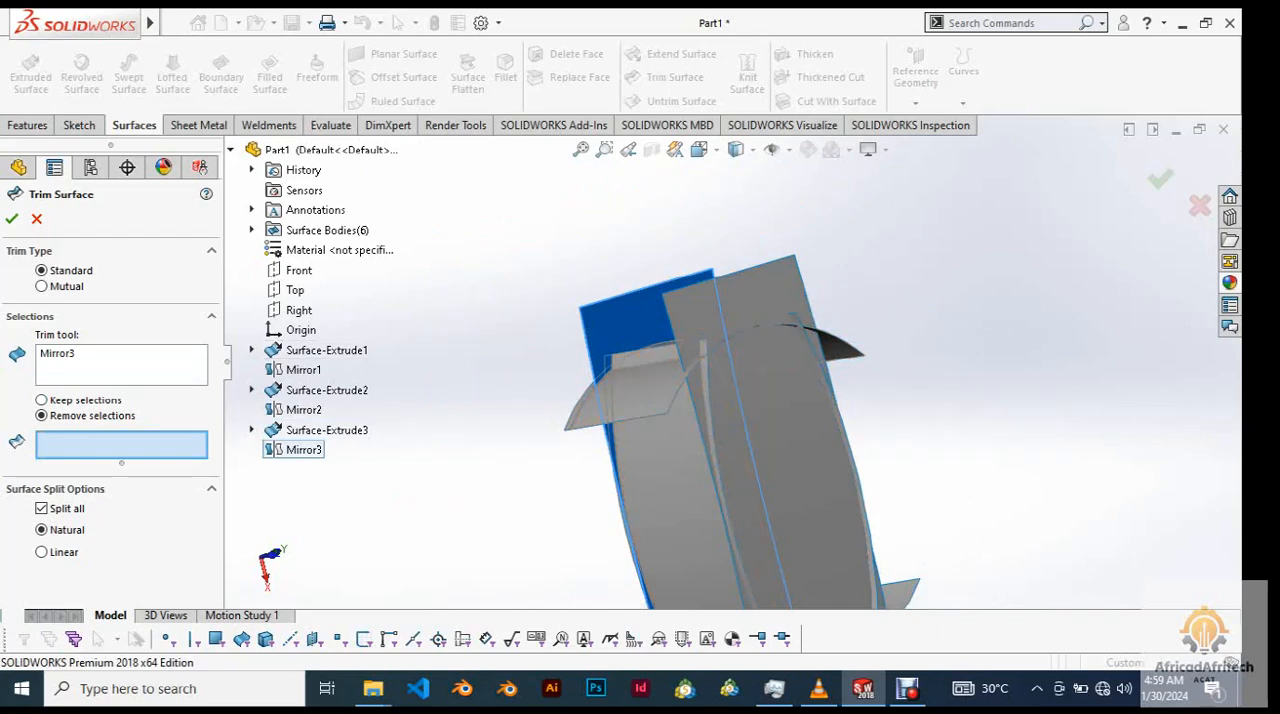
pyautogui.click(826, 375)
pyautogui.click(732, 363)
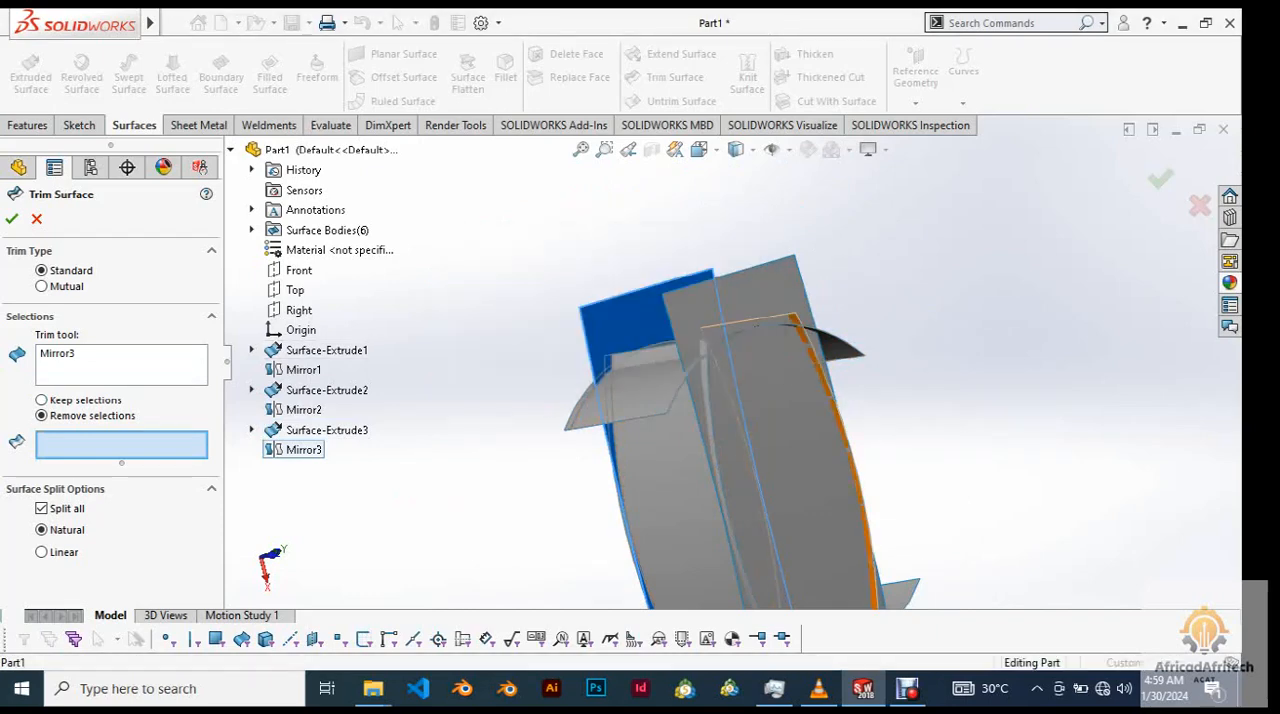
pyautogui.click(103, 365)
pyautogui.rightClick(103, 365)
pyautogui.click(150, 375)
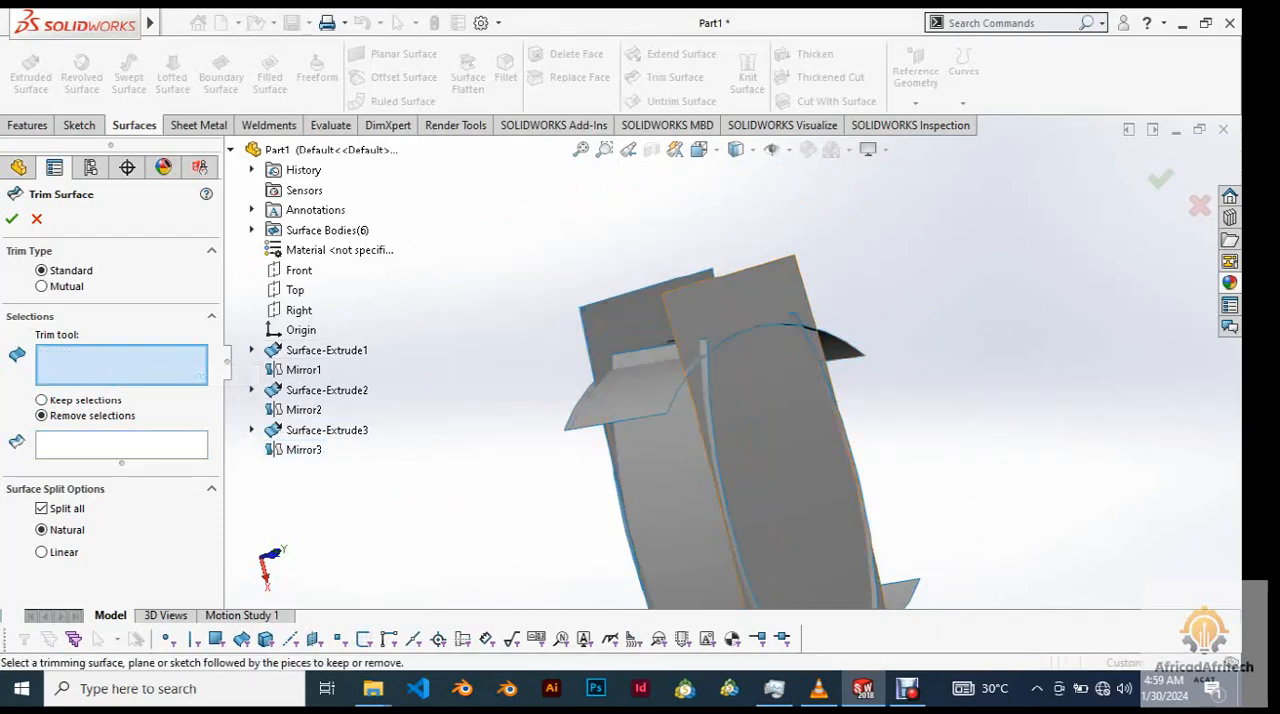
# Choose Surface-Extrude3 as the trim tool again and mark the strip of Surface-Extrude2 protruding in front of it for removal.
pyautogui.click(327, 430)
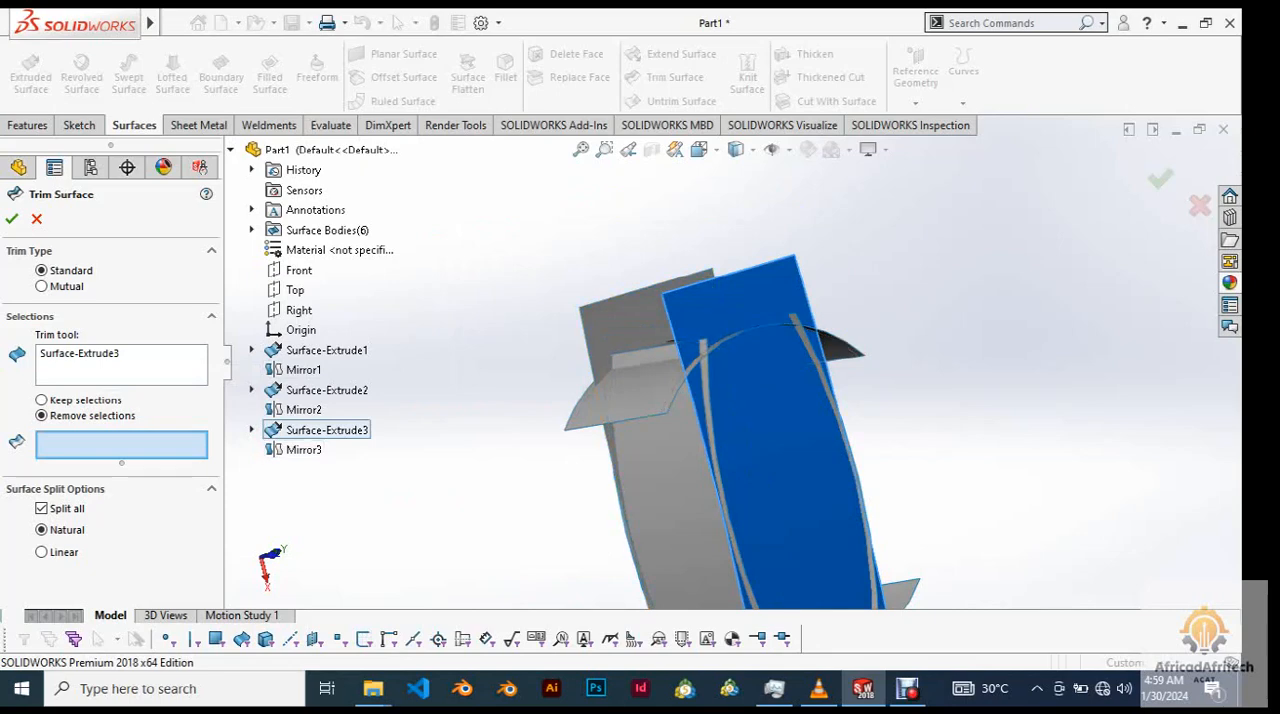
pyautogui.scroll(5, 732, 362)
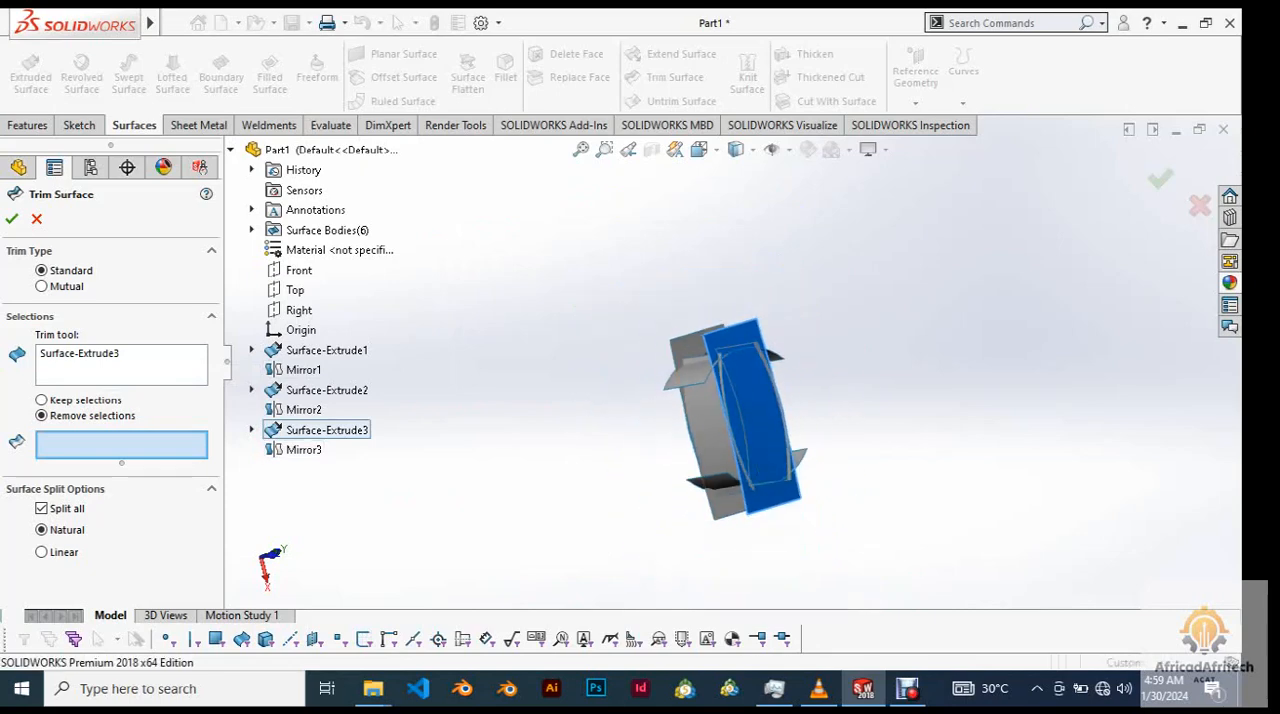
pyautogui.scroll(-1, 1055, 420)
pyautogui.moveTo(1055, 420); pyautogui.dragTo(1185, 428, button='middle')
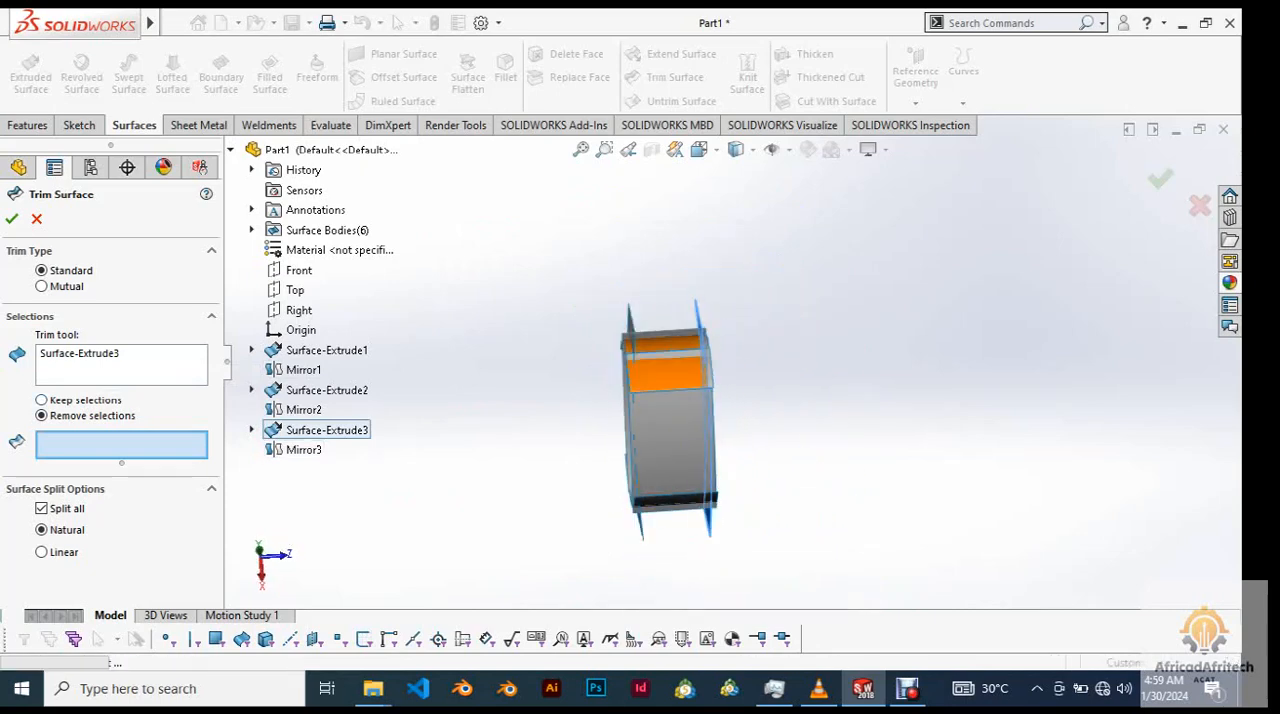
pyautogui.scroll(-4, 787, 431)
pyautogui.moveTo(787, 431); pyautogui.dragTo(685, 440, button='middle')
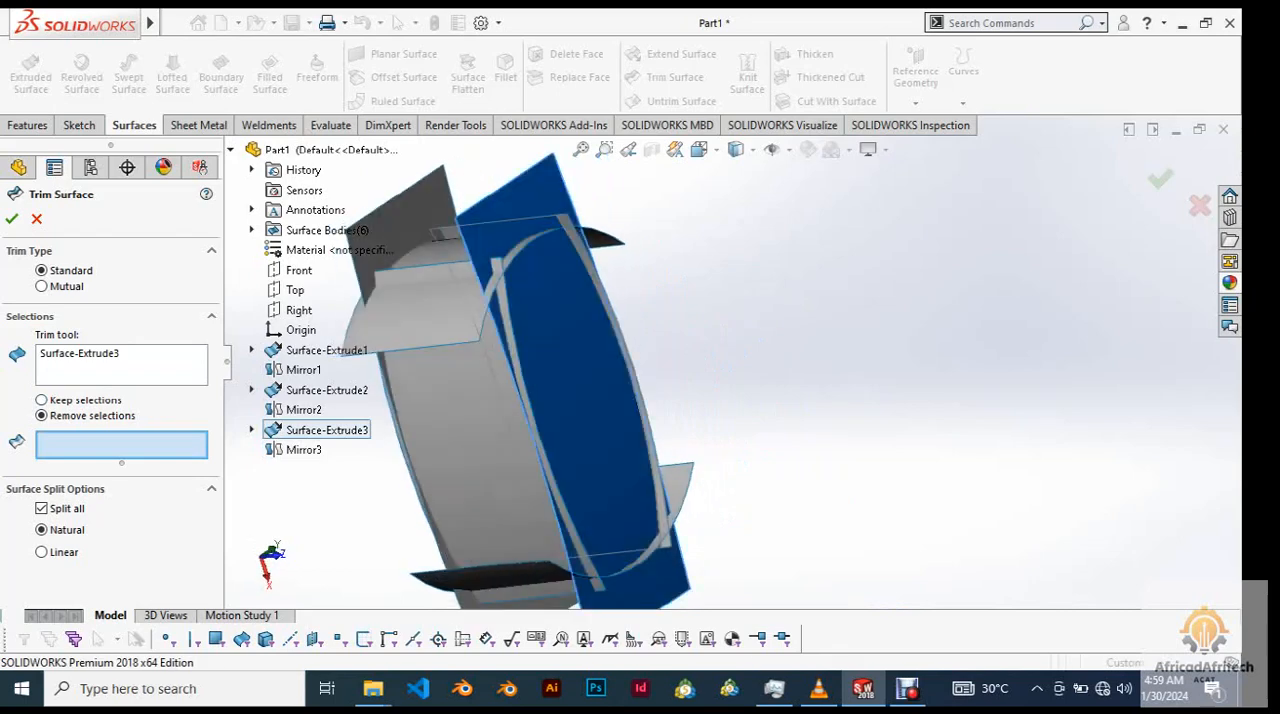
pyautogui.scroll(4, 705, 380)
pyautogui.scroll(-4, 712, 328)
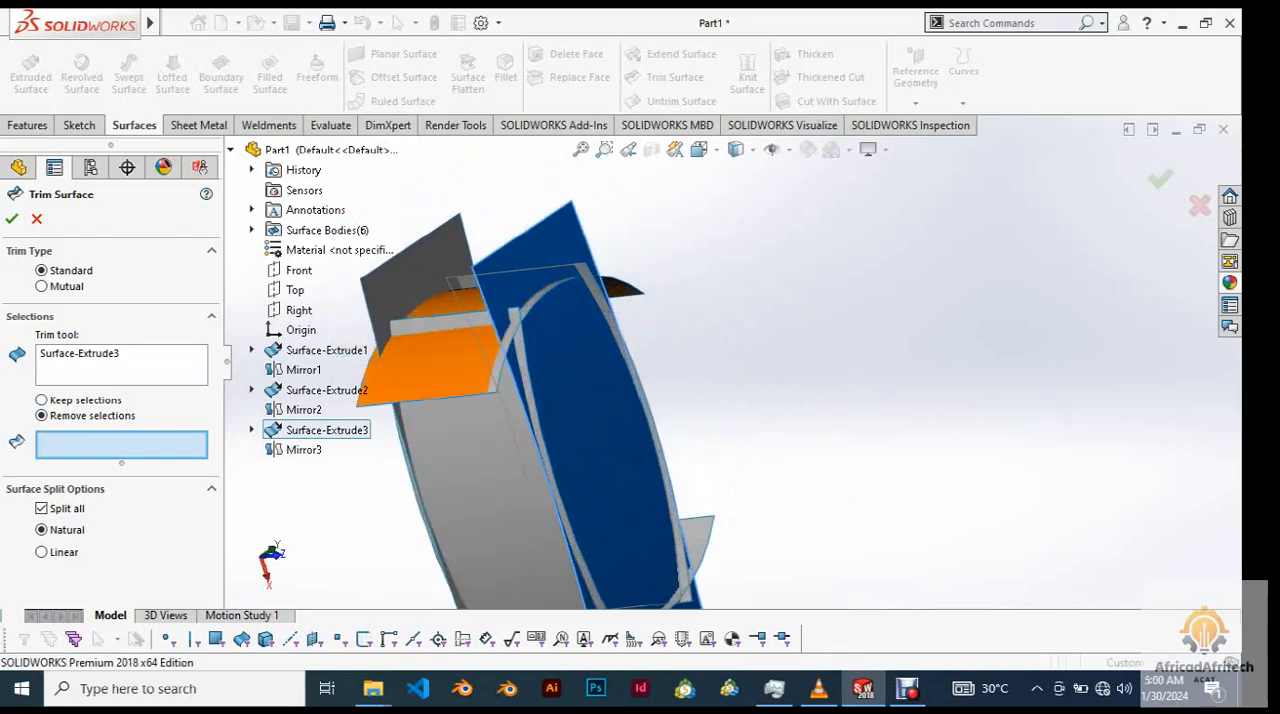
pyautogui.scroll(-3, 641, 372)
pyautogui.scroll(-3, 640, 320)
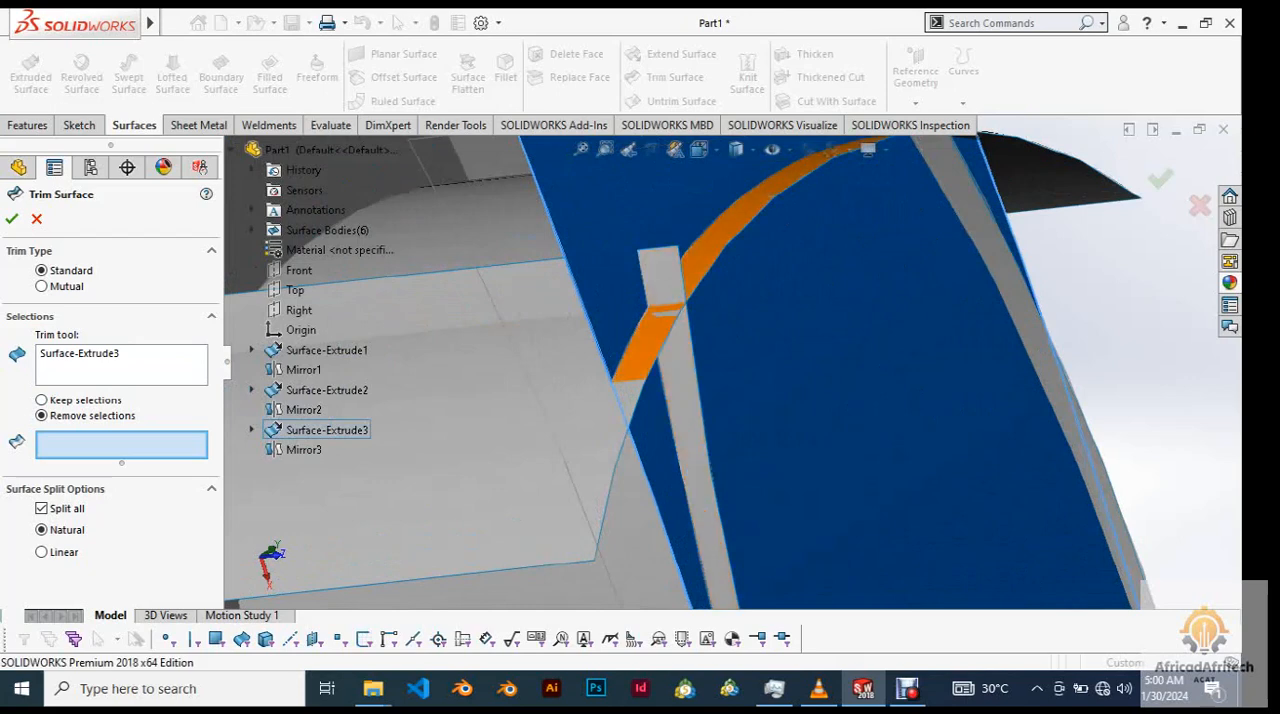
pyautogui.click(676, 322)
# Add the strips of Mirror1 and Surface-Extrude1 protruding beyond the front surface to the pieces to remove.
pyautogui.scroll(3, 676, 322)
pyautogui.scroll(3, 690, 345)
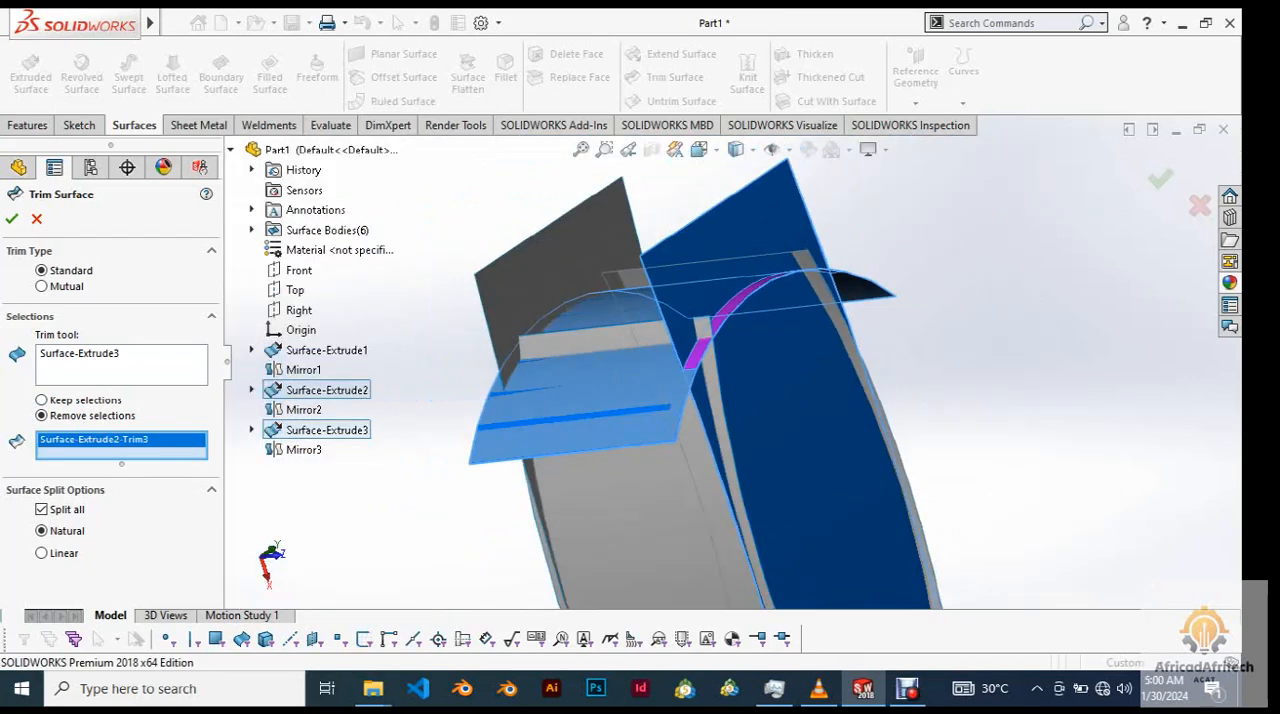
pyautogui.click(695, 336)
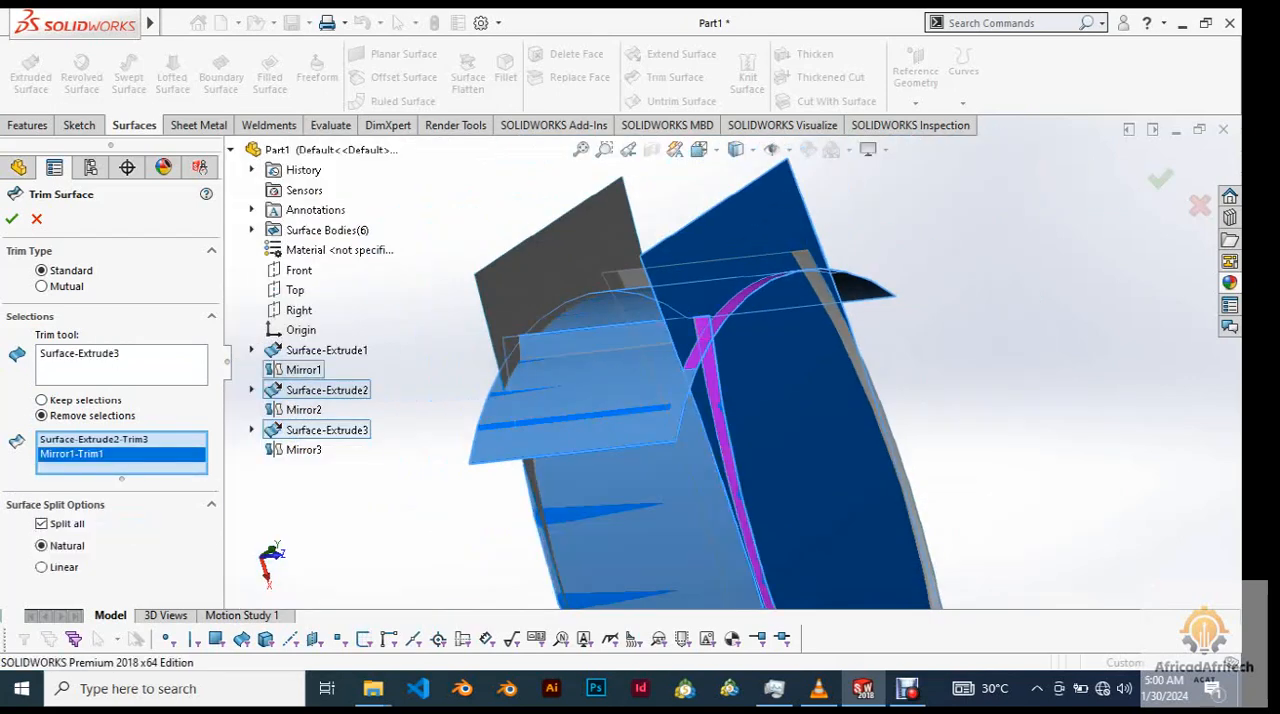
pyautogui.click(690, 336)
pyautogui.scroll(5, 690, 336)
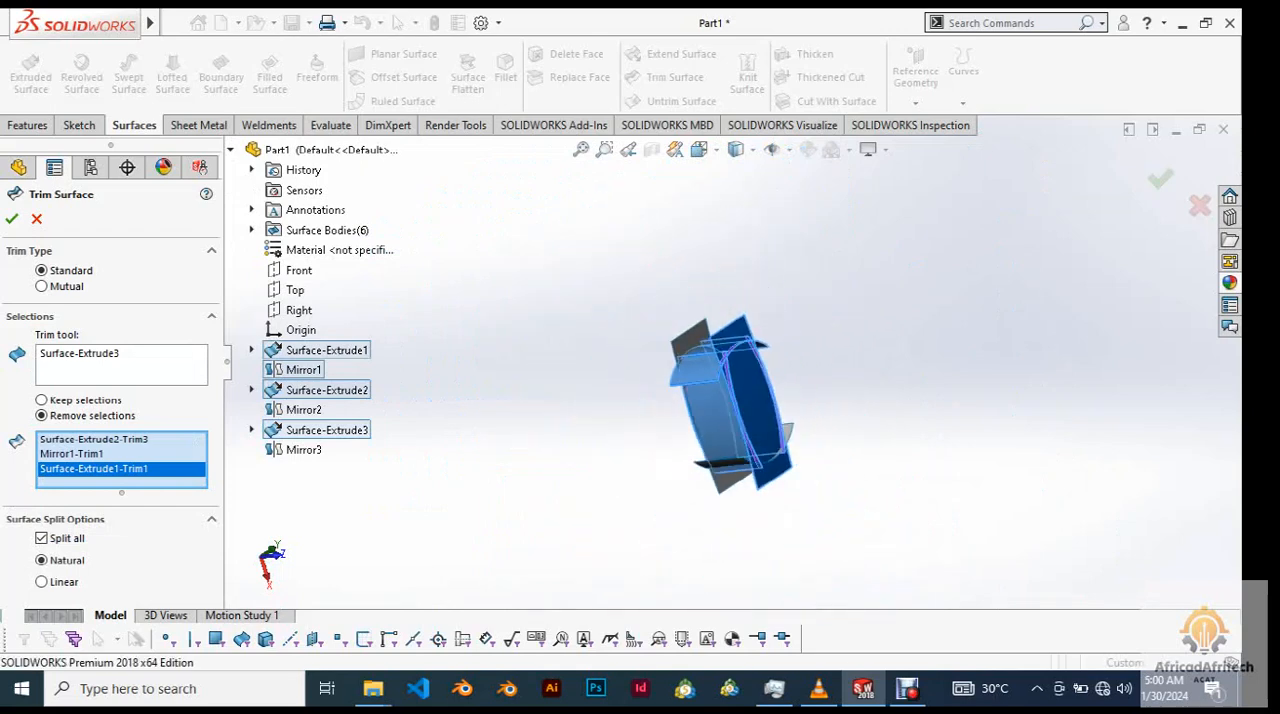
# Add the protruding front strip of the opposite side surface, Mirror2, to the pieces to remove and complete the trim.
pyautogui.moveTo(690, 336); pyautogui.dragTo(624, 374, button='middle')
pyautogui.scroll(-4, 828, 515)
pyautogui.moveTo(828, 515); pyautogui.dragTo(692, 440, button='middle')
pyautogui.press('f')
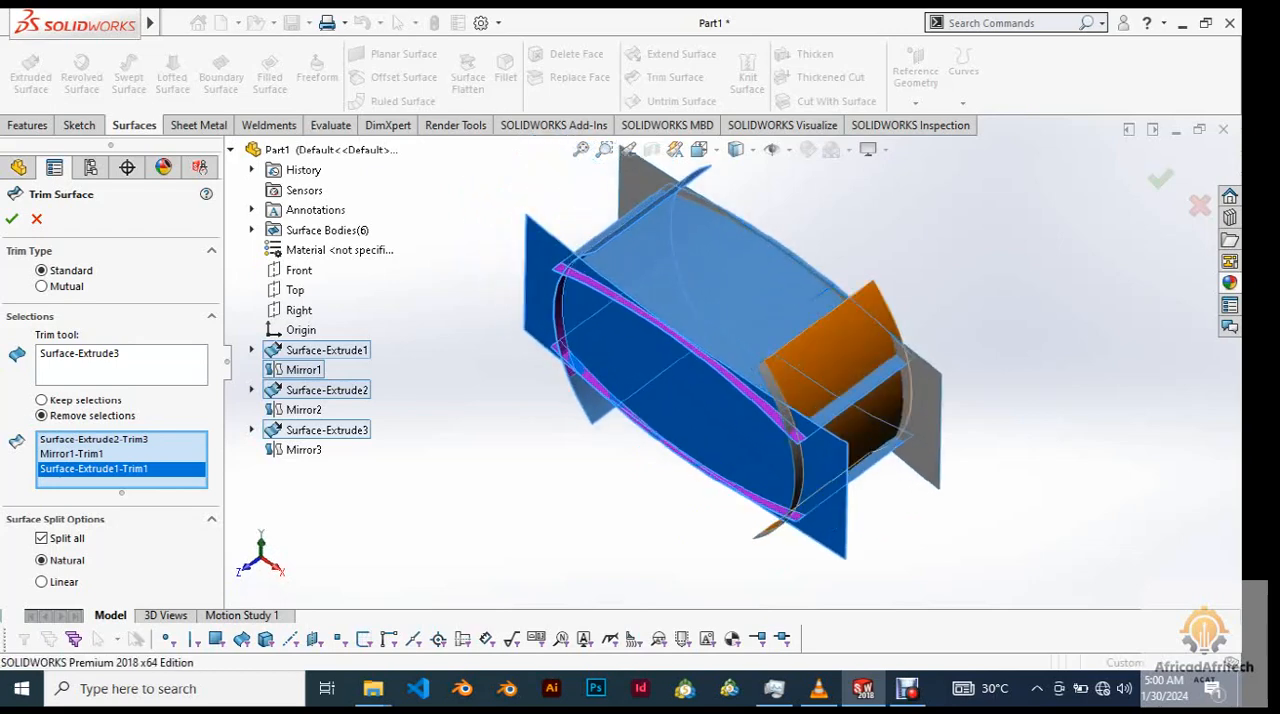
pyautogui.scroll(-6, 815, 435)
pyautogui.click(731, 361)
pyautogui.scroll(7, 731, 361)
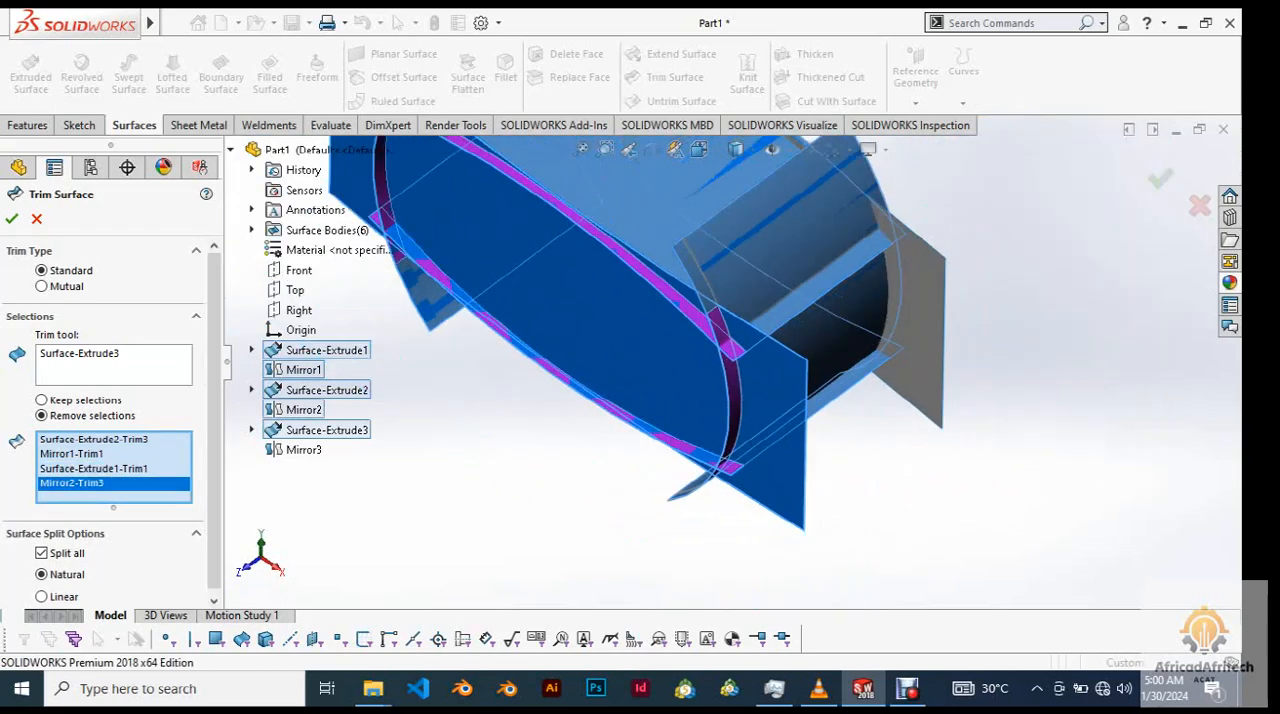
pyautogui.moveTo(731, 361); pyautogui.dragTo(738, 447, button='middle')
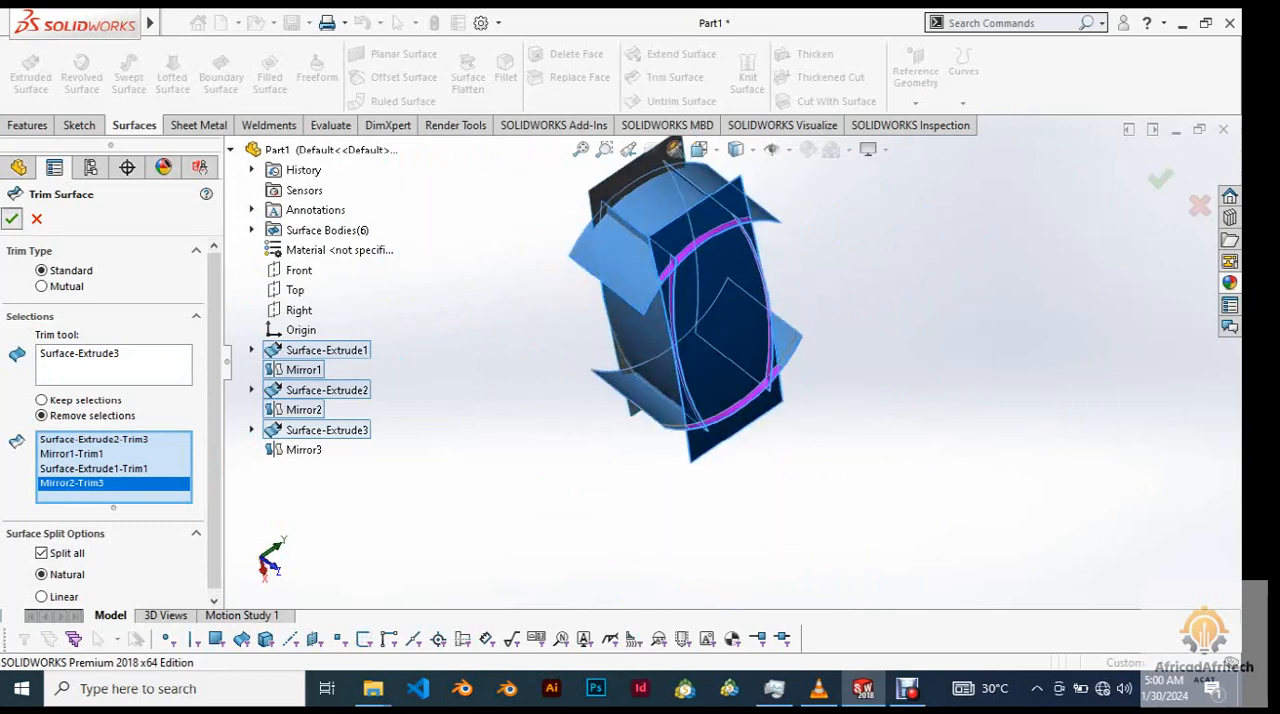
pyautogui.click(12, 219)
# Examine the trimmed edges along the front surface from several angles and distances.
pyautogui.click(950, 470)
pyautogui.moveTo(950, 470); pyautogui.dragTo(995, 400, button='middle')
pyautogui.scroll(-2, 997, 400)
pyautogui.scroll(-1, 995, 405)
pyautogui.moveTo(583, 380); pyautogui.dragTo(655, 405, button='middle')
pyautogui.scroll(3, 510, 385)
pyautogui.press('f')
pyautogui.scroll(-4, 727, 256)
pyautogui.scroll(3, 787, 274)
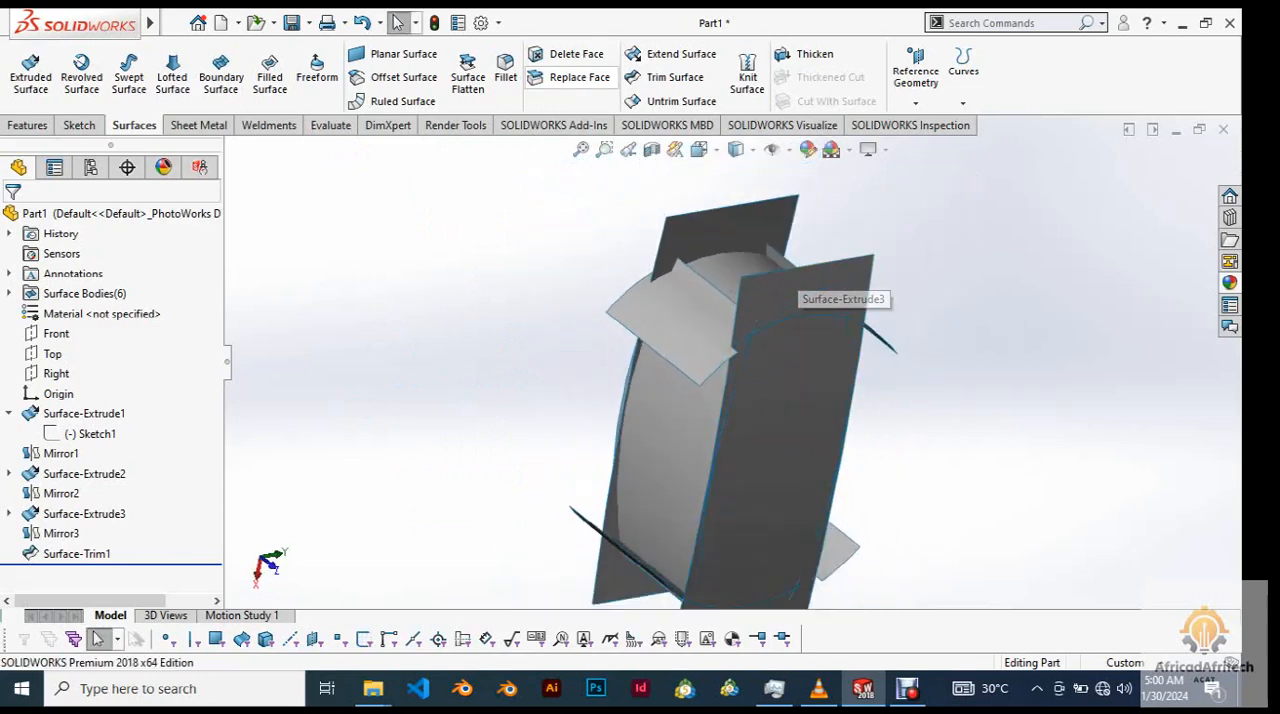
pyautogui.scroll(-2, 800, 308)
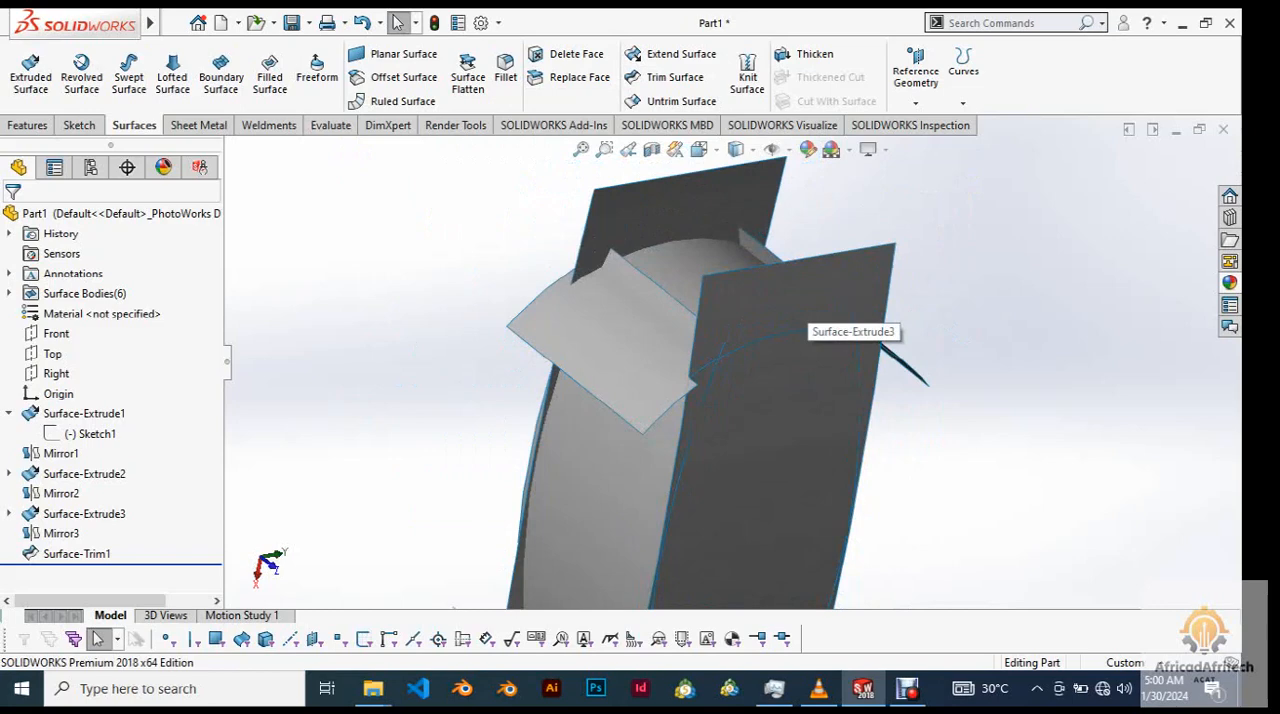
# Reopen Surface-Trim1 to review its trim tool and removed pieces, and close it without changes.
pyautogui.click(77, 553)
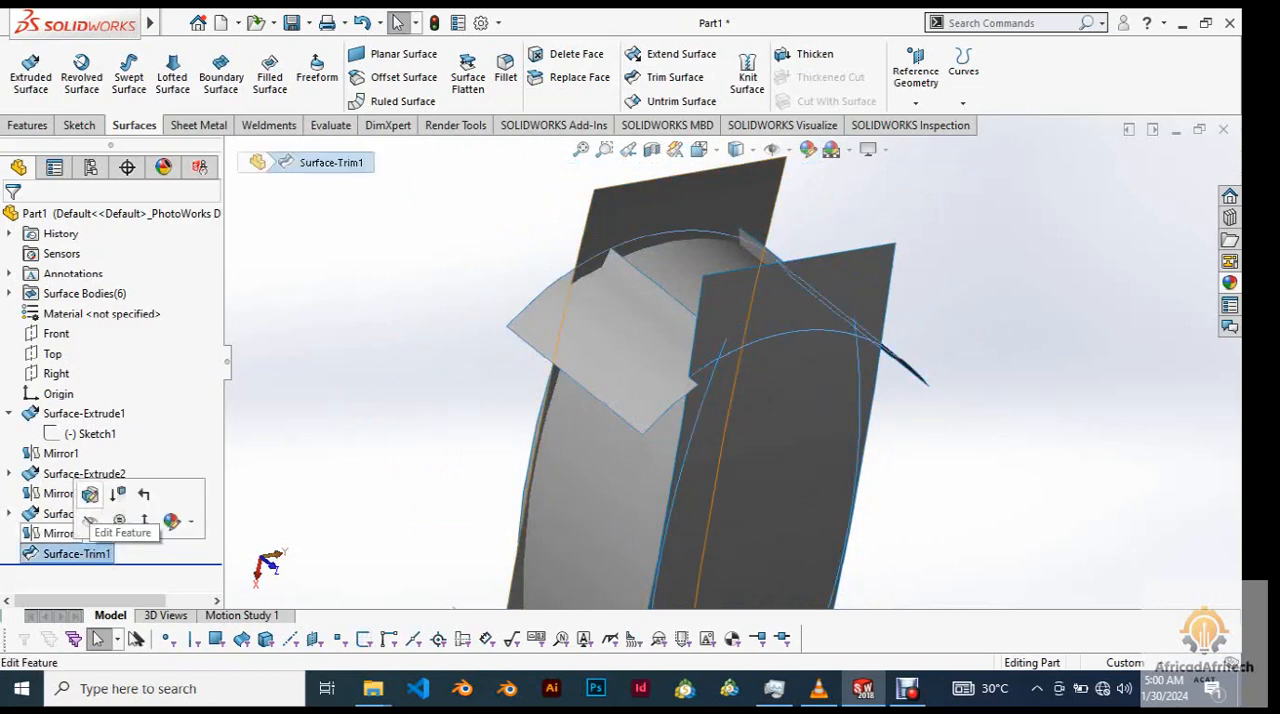
pyautogui.click(90, 495)
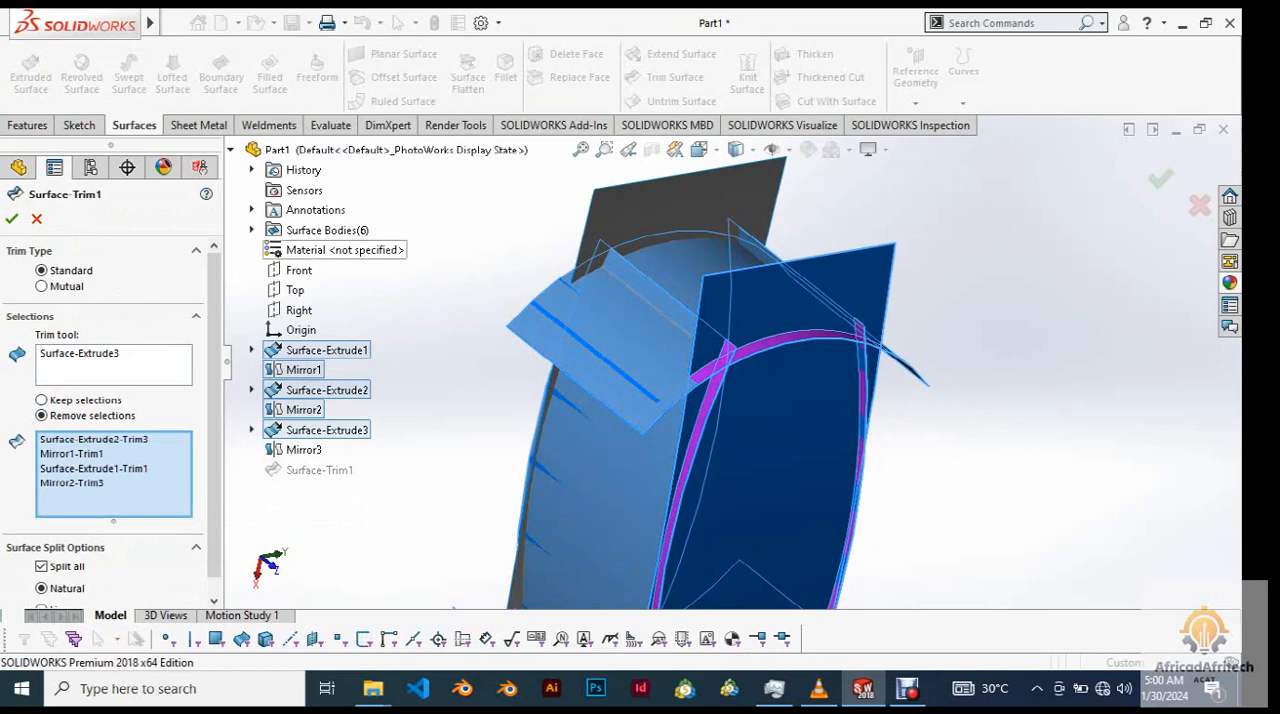
pyautogui.click(11, 218)
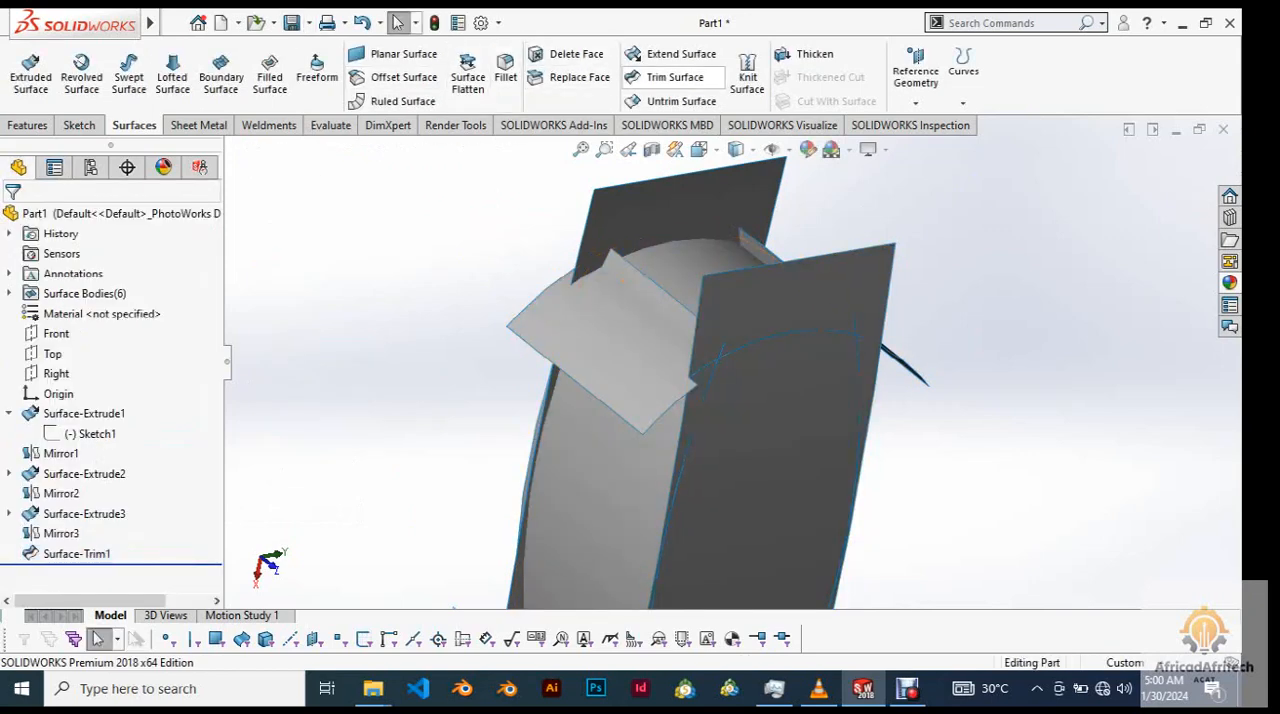
# Start a standard trim with the upper arc, Surface-Trim1, as tool and mark the side strips and Surface-Extrude3 and Mirror3 ends protruding beyond it for removal.
pyautogui.click(675, 78)
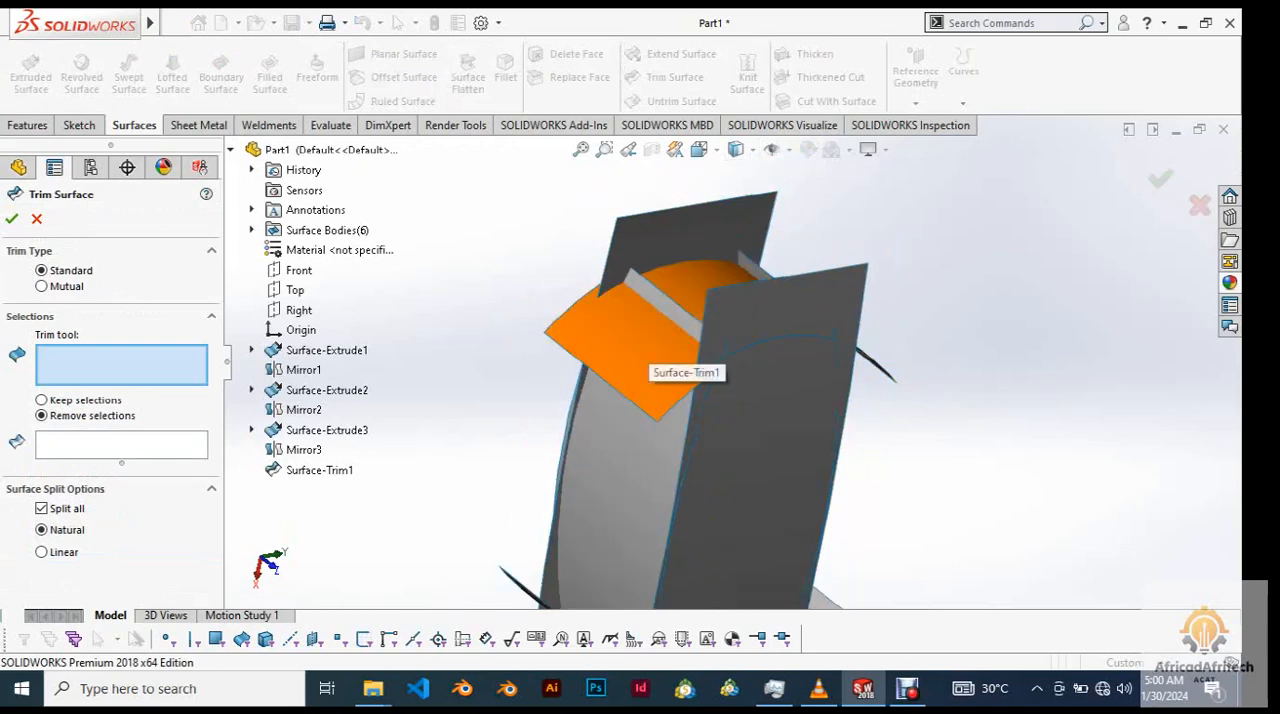
pyautogui.click(642, 362)
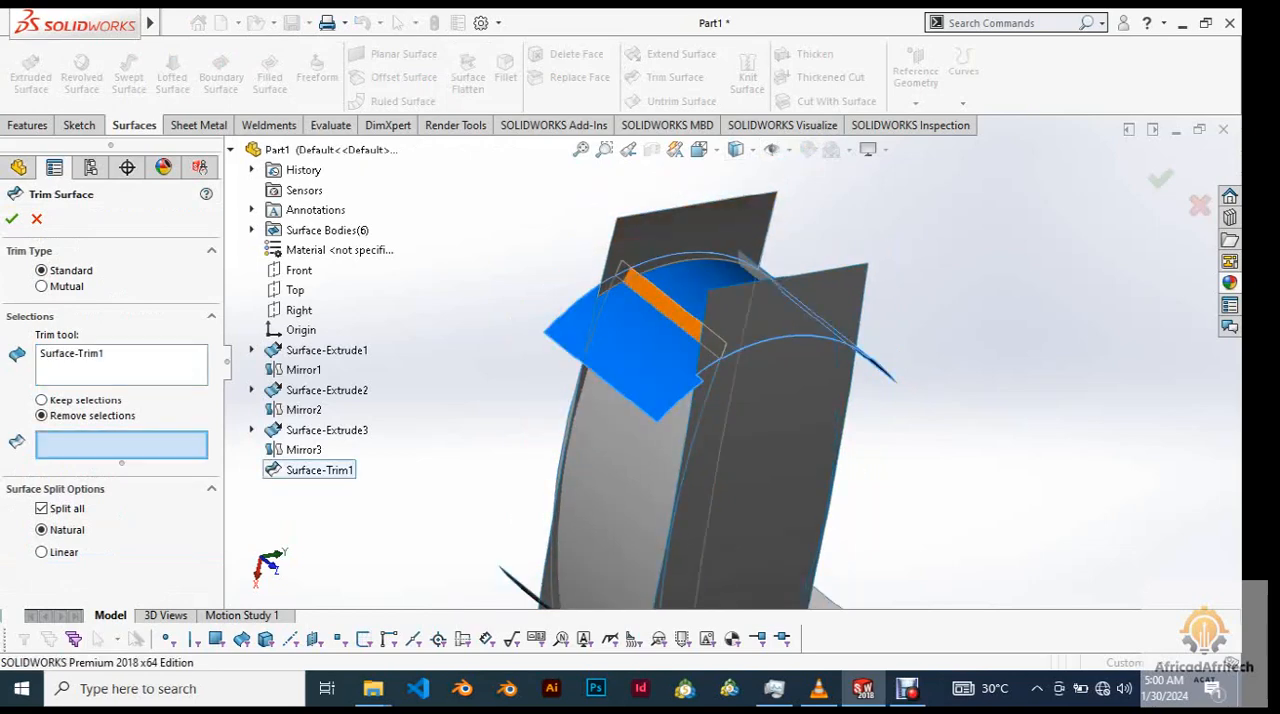
pyautogui.click(662, 305)
pyautogui.click(750, 267)
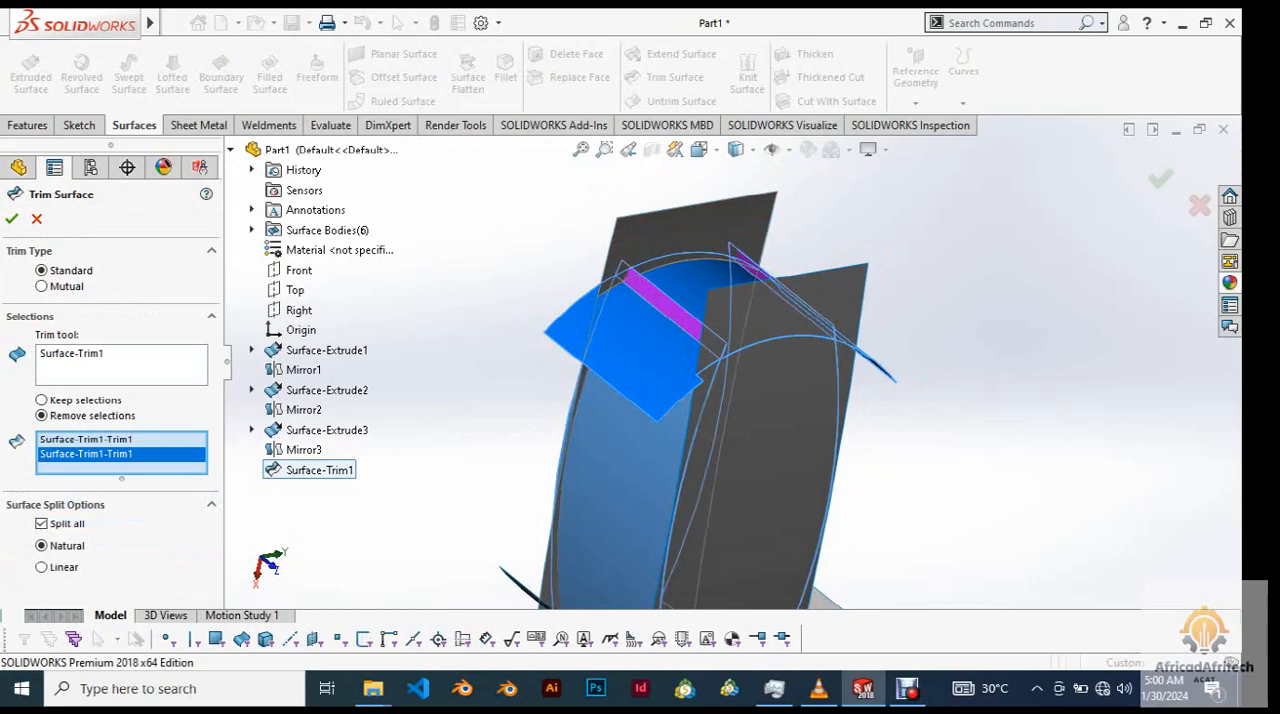
pyautogui.click(790, 305)
pyautogui.click(695, 222)
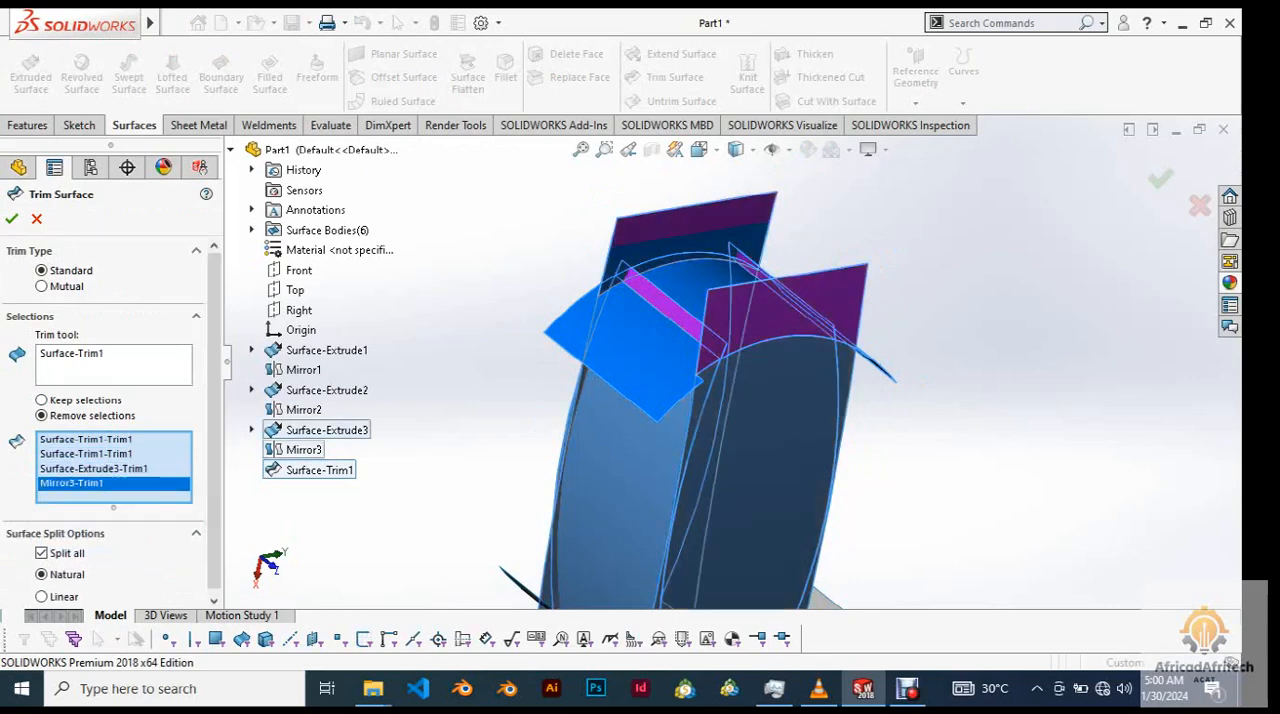
# Check the four marked pieces from several angles and complete the trim.
pyautogui.moveTo(700, 300); pyautogui.dragTo(580, 350, button='middle')
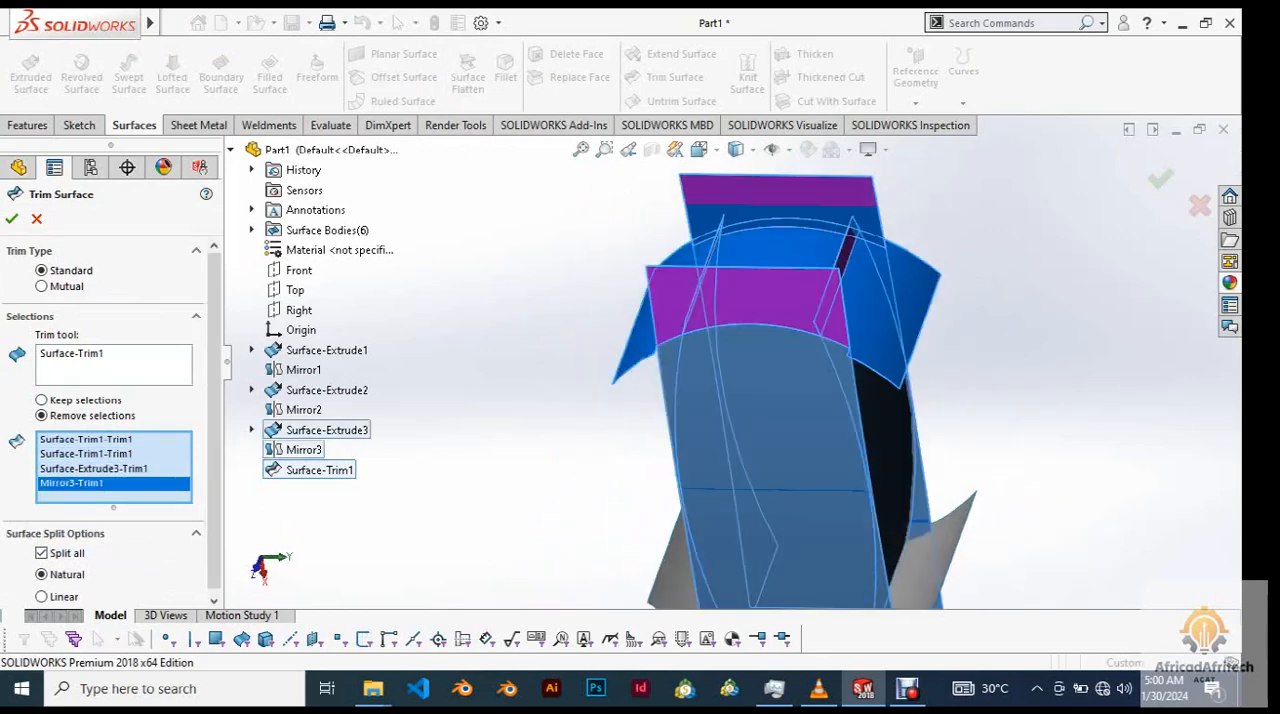
pyautogui.scroll(-3, 927, 298)
pyautogui.moveTo(640, 280); pyautogui.dragTo(706, 228, button='middle')
pyautogui.scroll(2, 706, 228)
pyautogui.scroll(2, 690, 270)
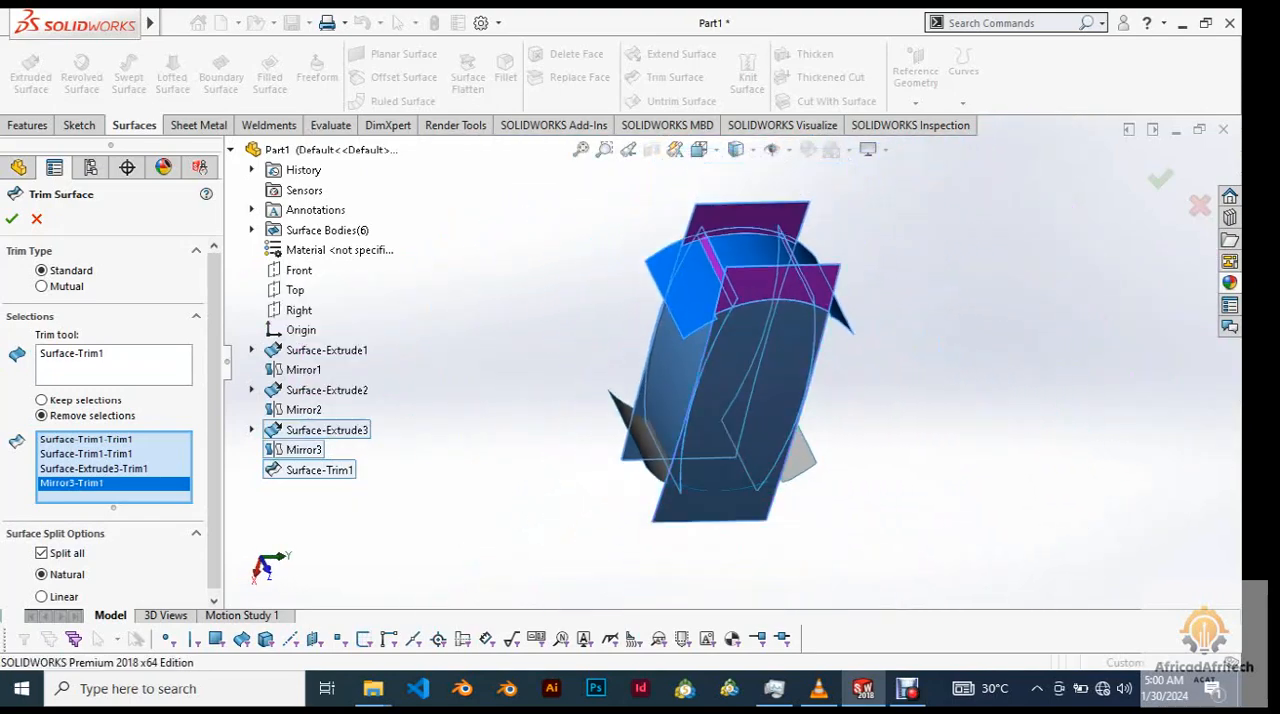
pyautogui.scroll(-1, 1070, 318)
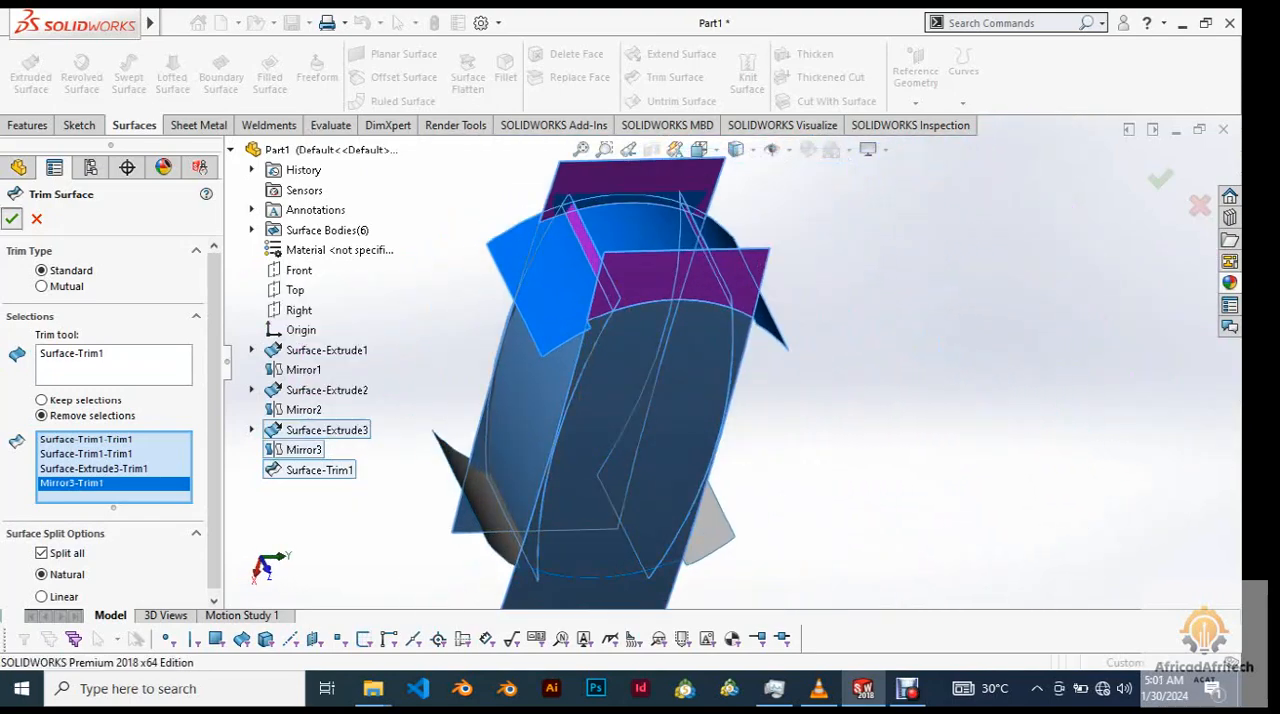
pyautogui.click(12, 218)
# Examine the trimmed upper end and the remaining overhangs at the lower end from several angles.
pyautogui.moveTo(700, 330); pyautogui.dragTo(430, 320, button='middle')
pyautogui.moveTo(750, 330); pyautogui.dragTo(644, 325, button='middle')
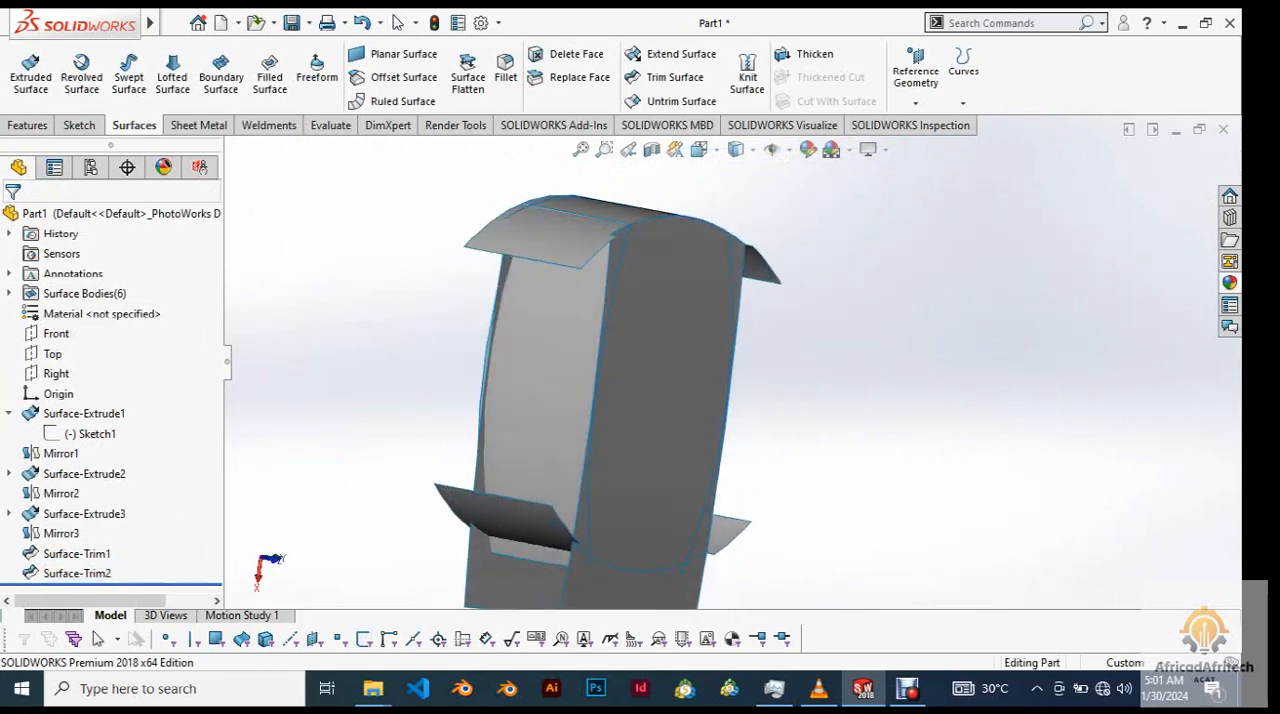
pyautogui.press('f')
pyautogui.scroll(2, 644, 325)
pyautogui.scroll(-2, 975, 370)
pyautogui.moveTo(975, 370); pyautogui.dragTo(885, 364, button='middle')
pyautogui.moveTo(745, 392); pyautogui.dragTo(816, 398, button='middle')
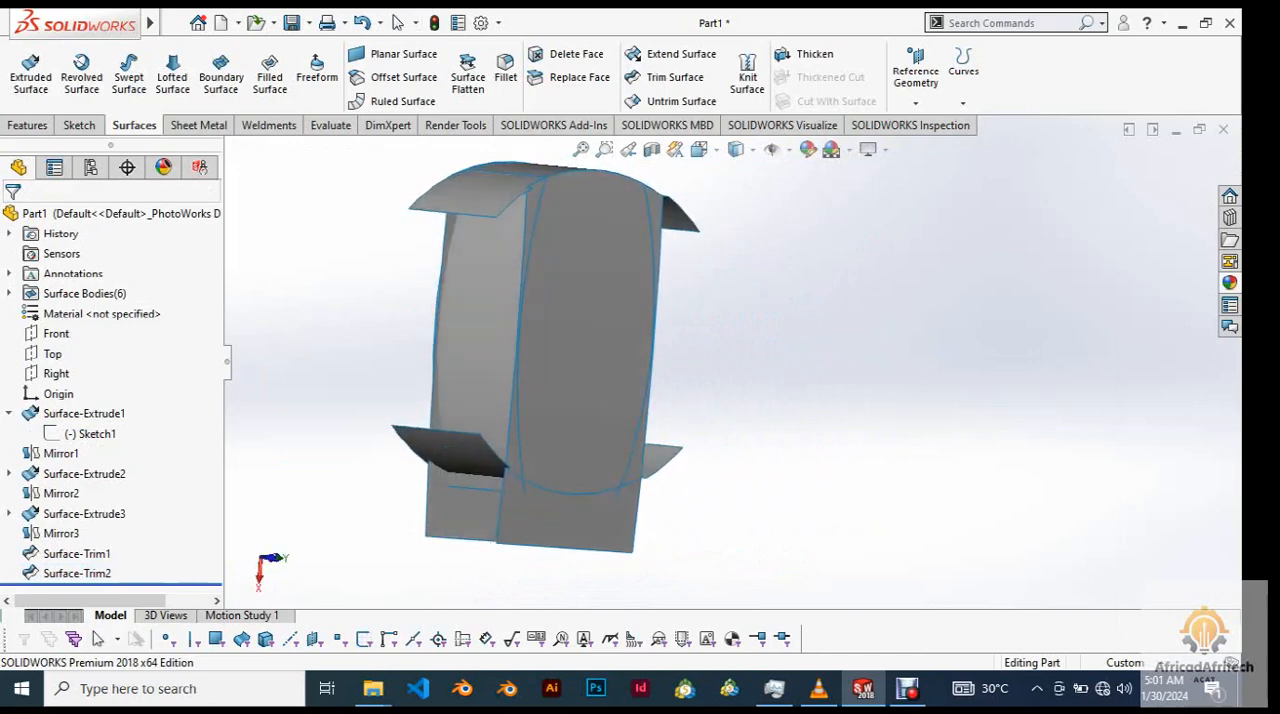
pyautogui.scroll(-1, 816, 400)
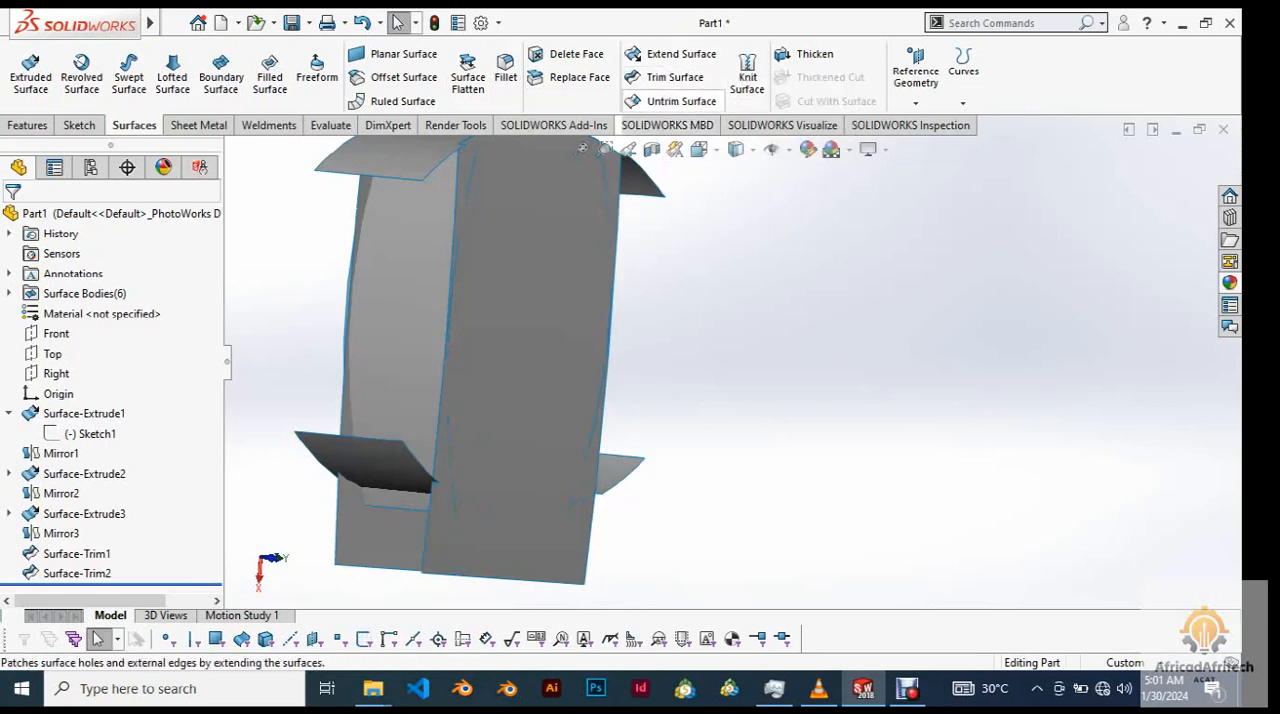
# Start another standard trim with one side surface, Surface-Trim2, as the trim tool.
pyautogui.click(664, 77)
pyautogui.scroll(4, 738, 364)
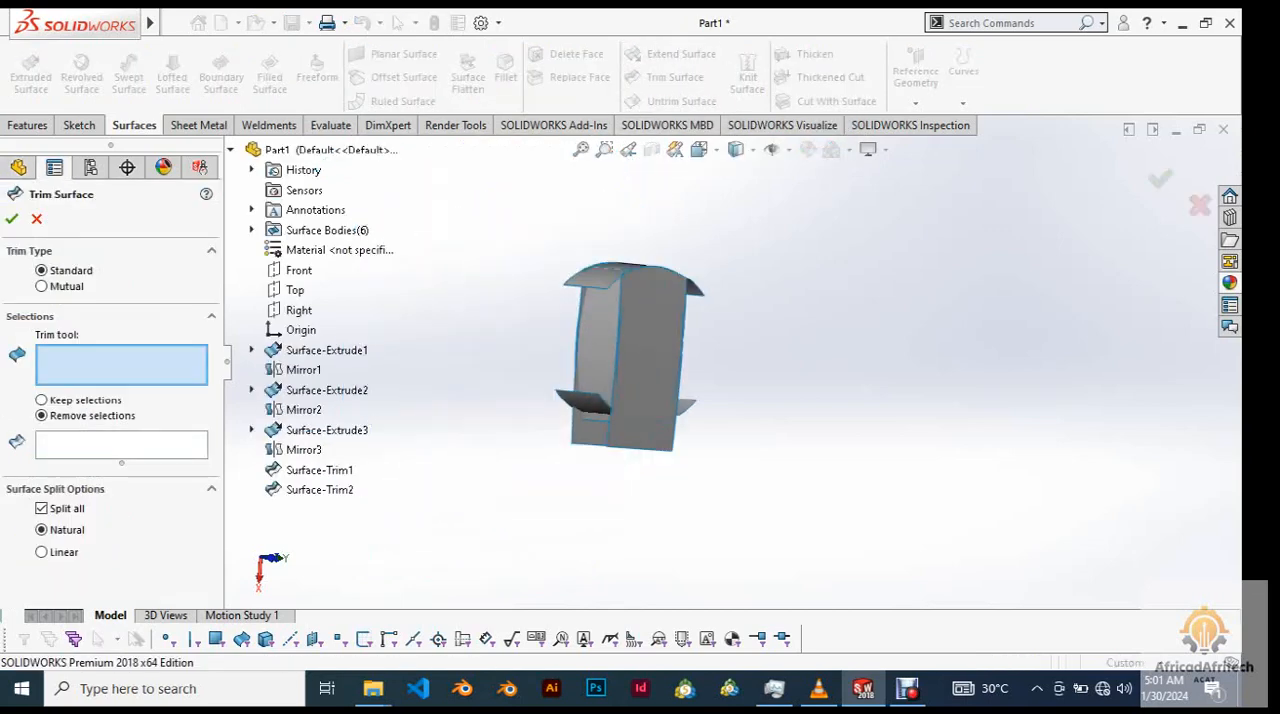
pyautogui.press('f')
pyautogui.moveTo(660, 360); pyautogui.dragTo(826, 355, button='middle')
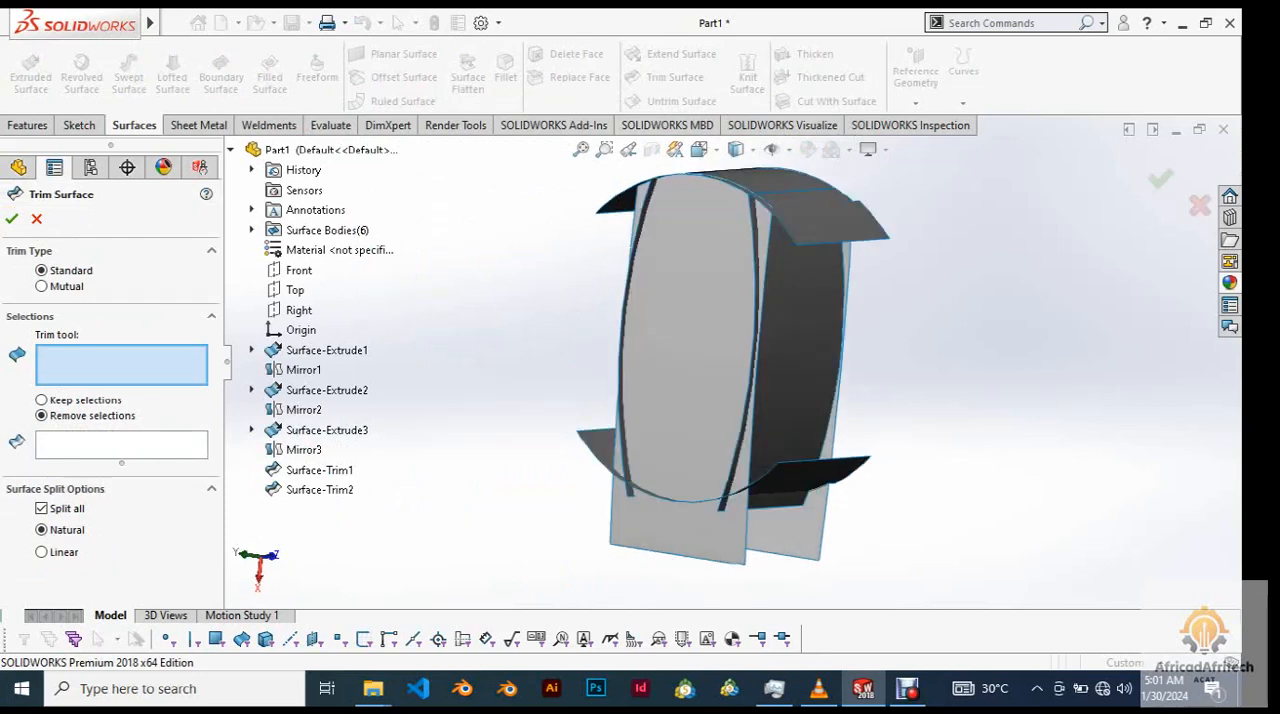
pyautogui.moveTo(632, 362); pyautogui.dragTo(771, 362, button='middle')
pyautogui.rightClick(771, 362)
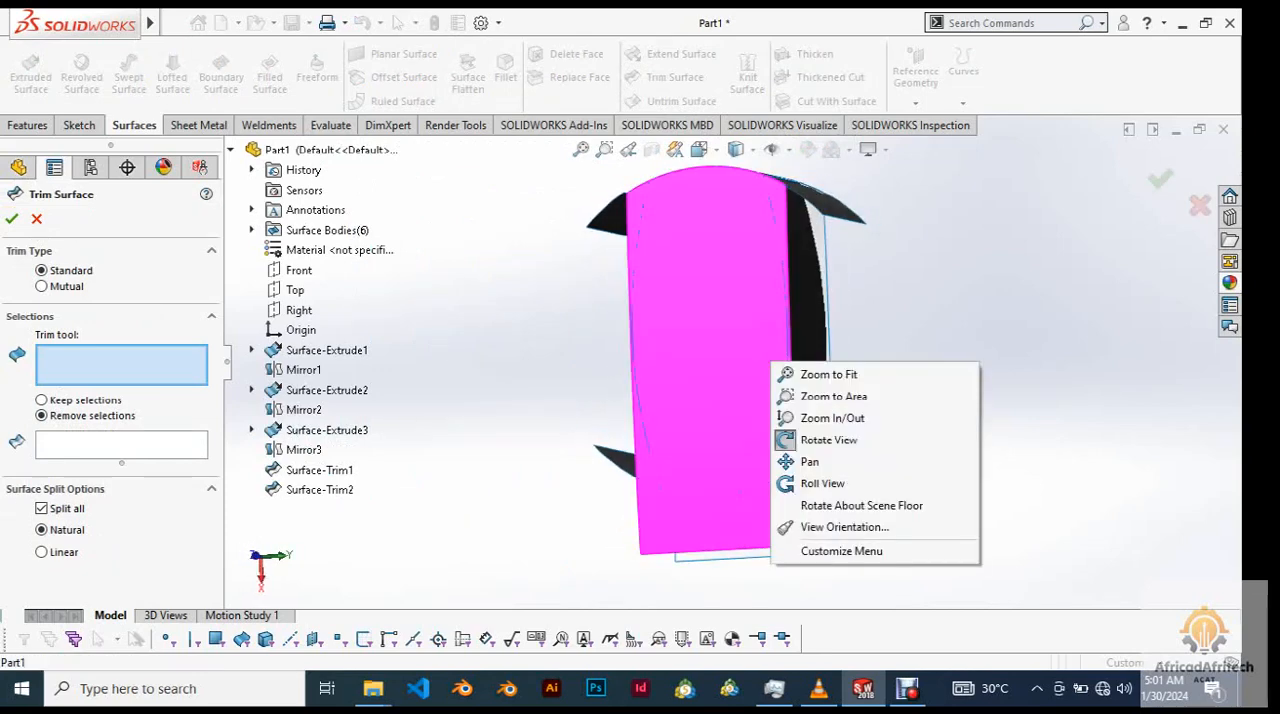
pyautogui.press('Escape')
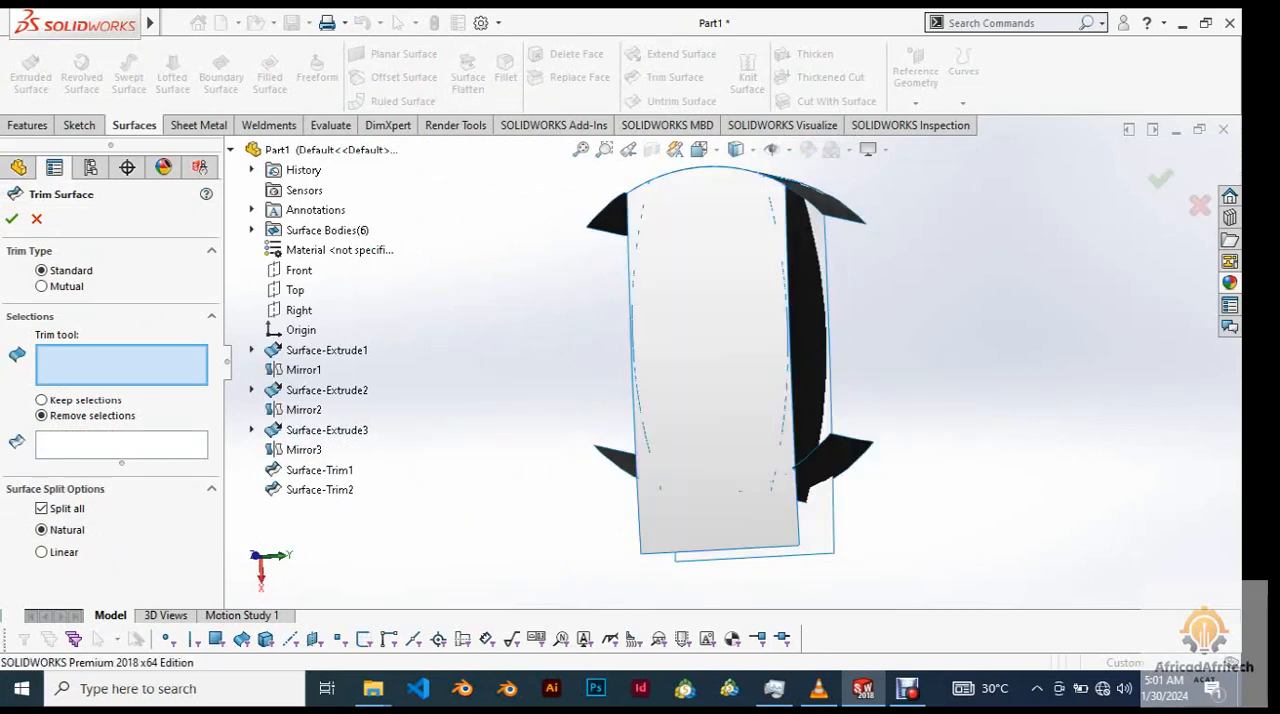
pyautogui.moveTo(757, 362); pyautogui.dragTo(710, 350, button='middle')
pyautogui.scroll(-1, 1000, 365)
pyautogui.moveTo(1000, 365); pyautogui.dragTo(575, 345, button='middle')
pyautogui.click(650, 345)
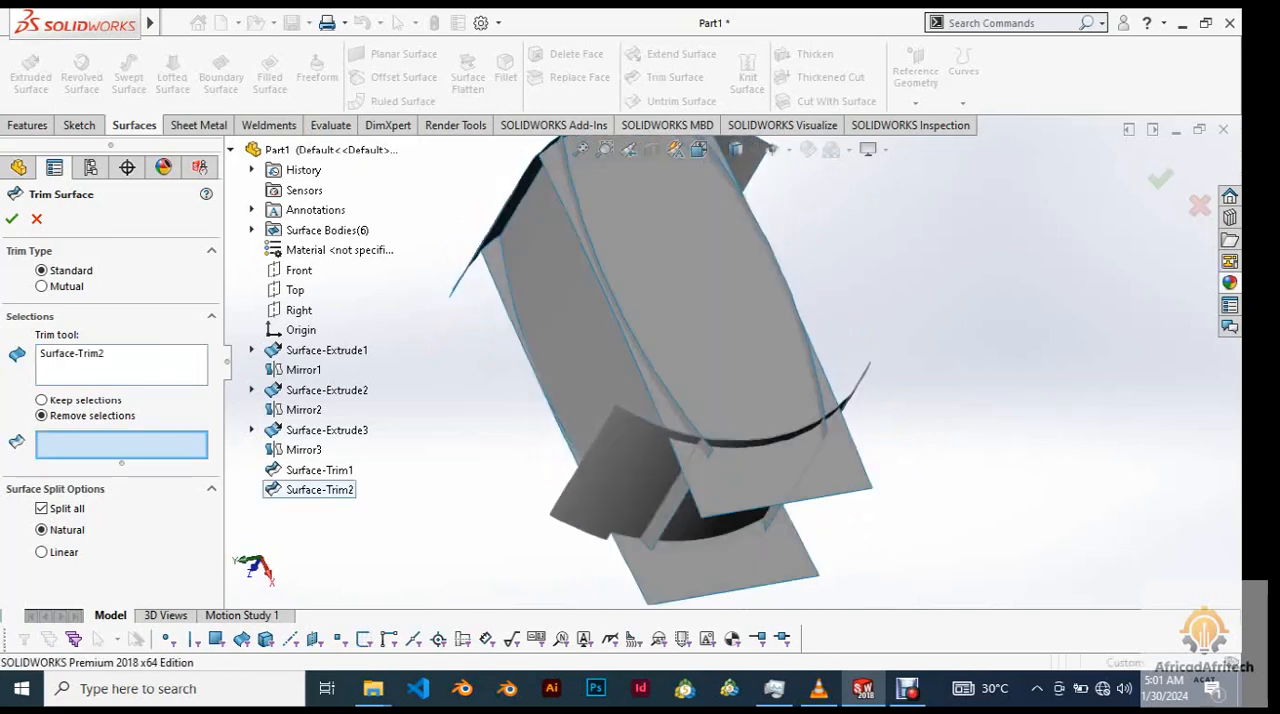
# Mark the two long strips of the front and back surfaces protruding beyond the side surface for removal.
pyautogui.scroll(-2, 650, 425)
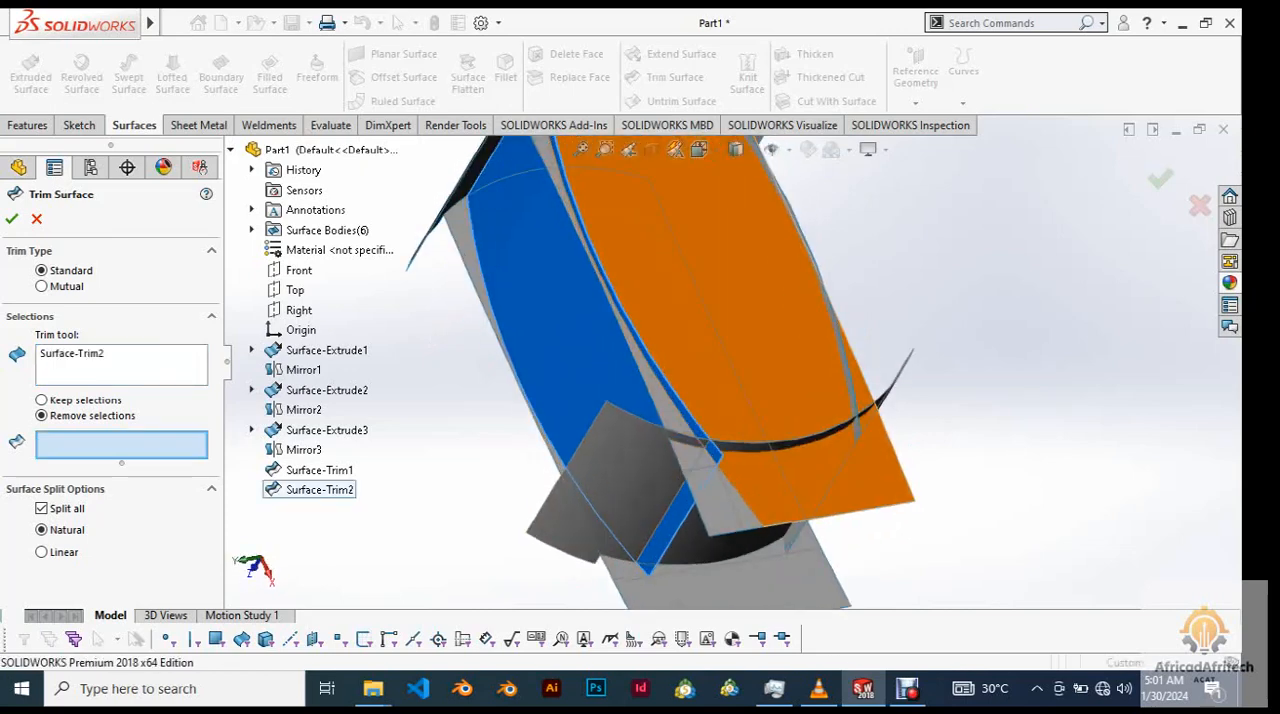
pyautogui.click(700, 455)
pyautogui.scroll(3, 700, 455)
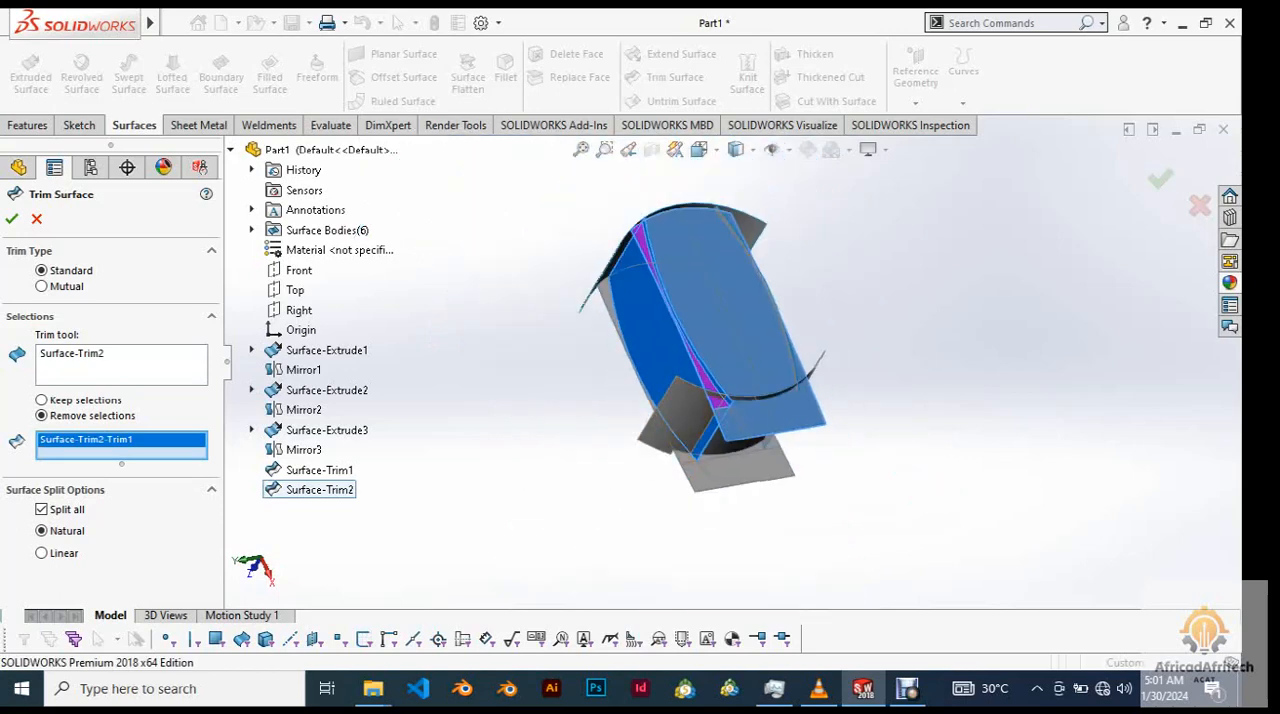
pyautogui.moveTo(660, 420); pyautogui.dragTo(790, 405, button='middle')
pyautogui.click(816, 353)
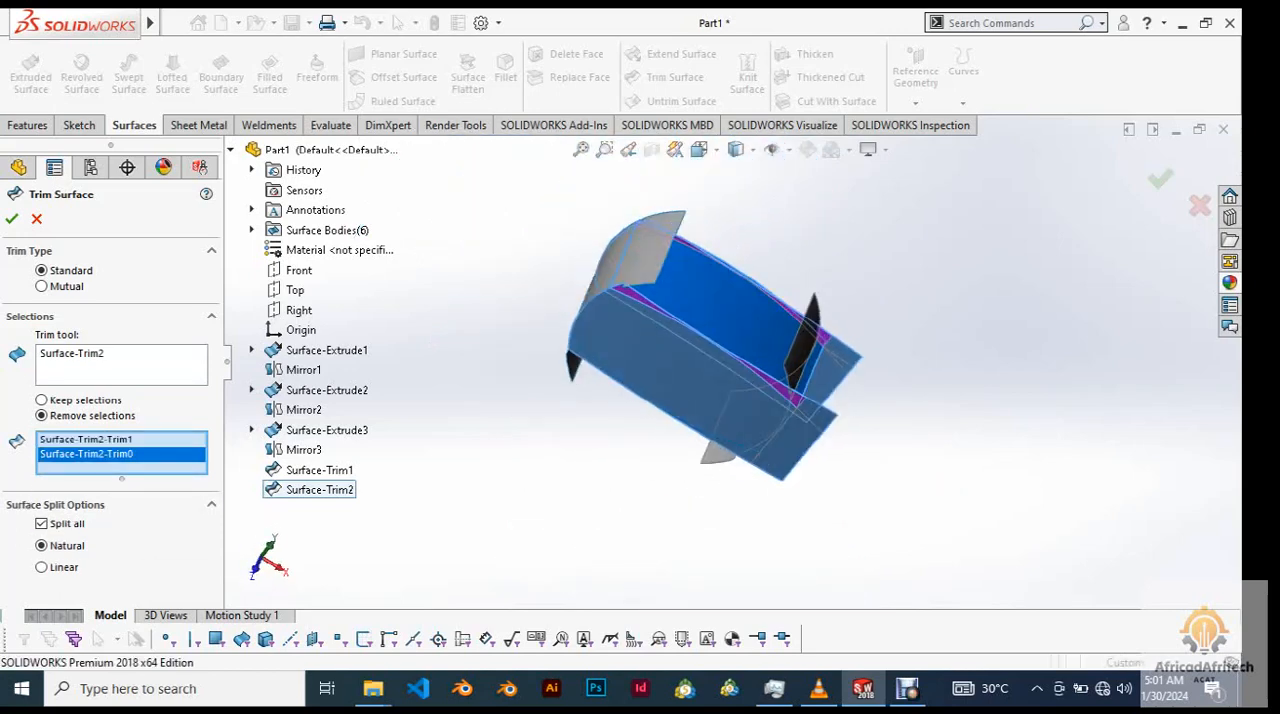
# Add the upper and lower arc overhangs beyond that side surface to the pieces to remove and complete the trim.
pyautogui.click(650, 253)
pyautogui.moveTo(650, 253); pyautogui.dragTo(580, 258, button='middle')
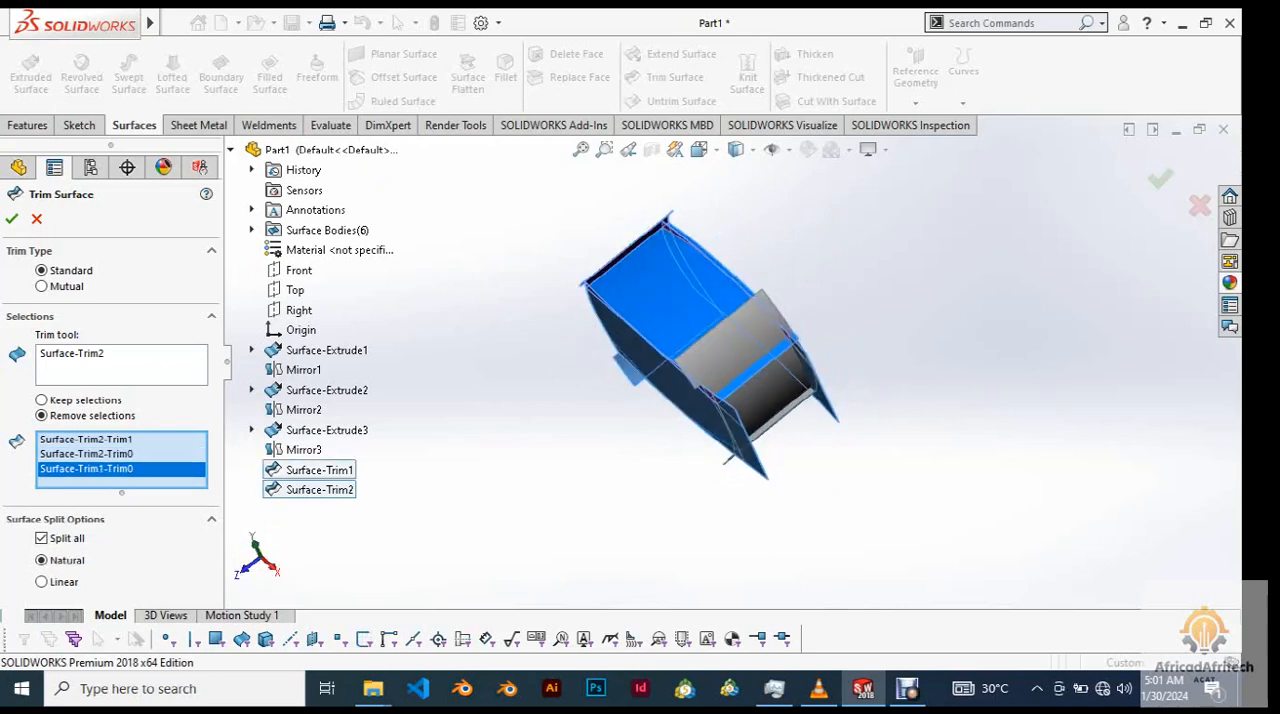
pyautogui.click(736, 338)
pyautogui.moveTo(736, 338); pyautogui.dragTo(635, 365, button='middle')
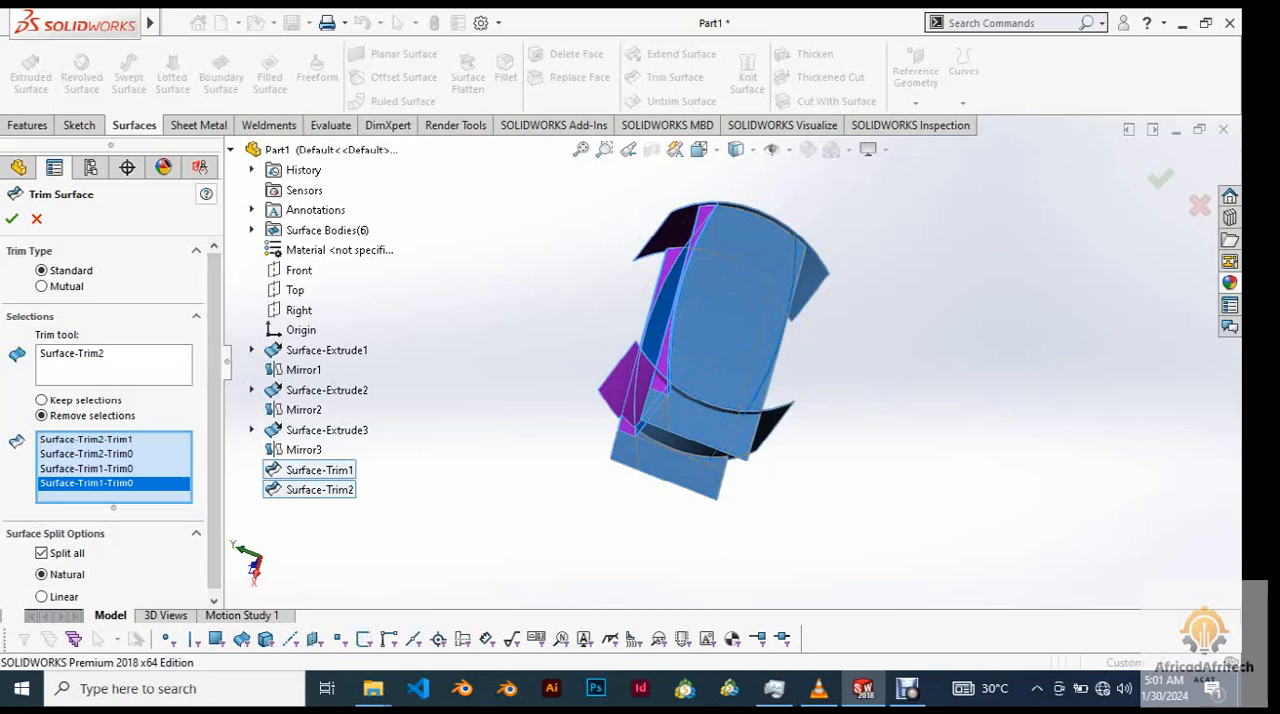
pyautogui.click(12, 219)
# Reopen Surface-Trim3 to review its trim tool and removed pieces at the lower end, and close it without changes.
pyautogui.moveTo(650, 370); pyautogui.dragTo(790, 352, button='middle')
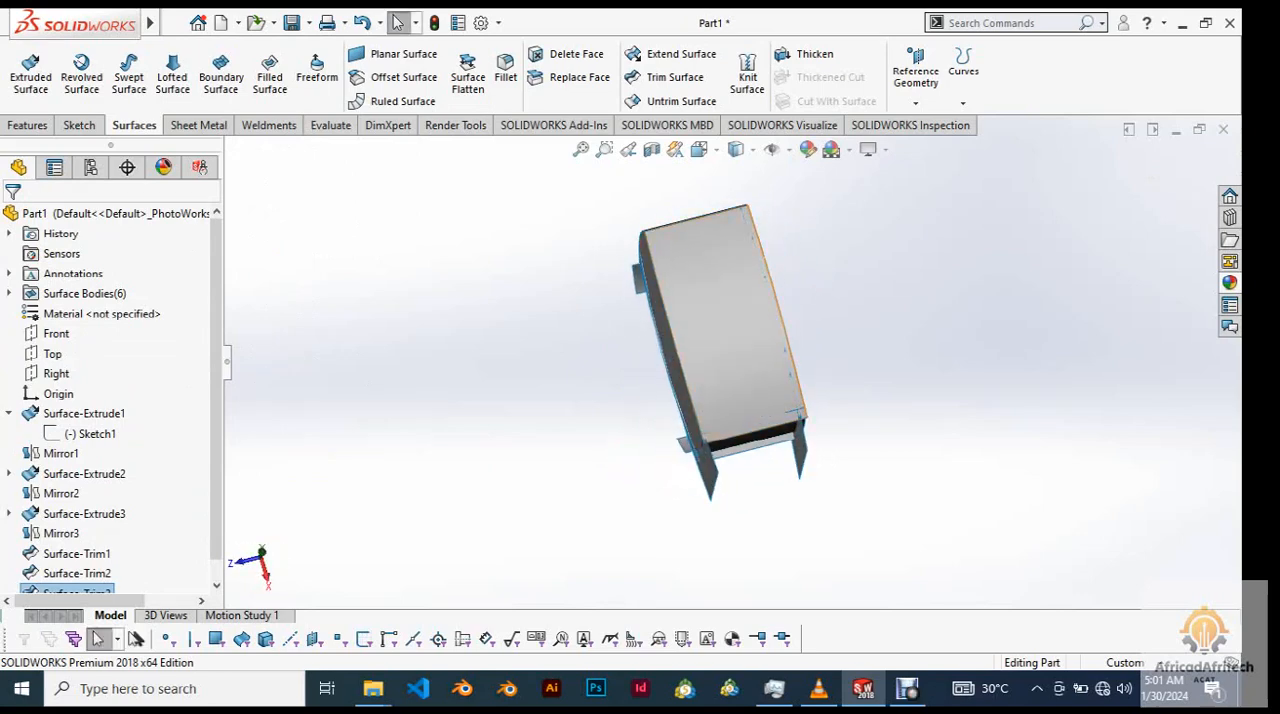
pyautogui.scroll(-5, 805, 407)
pyautogui.moveTo(805, 407); pyautogui.dragTo(675, 398, button='middle')
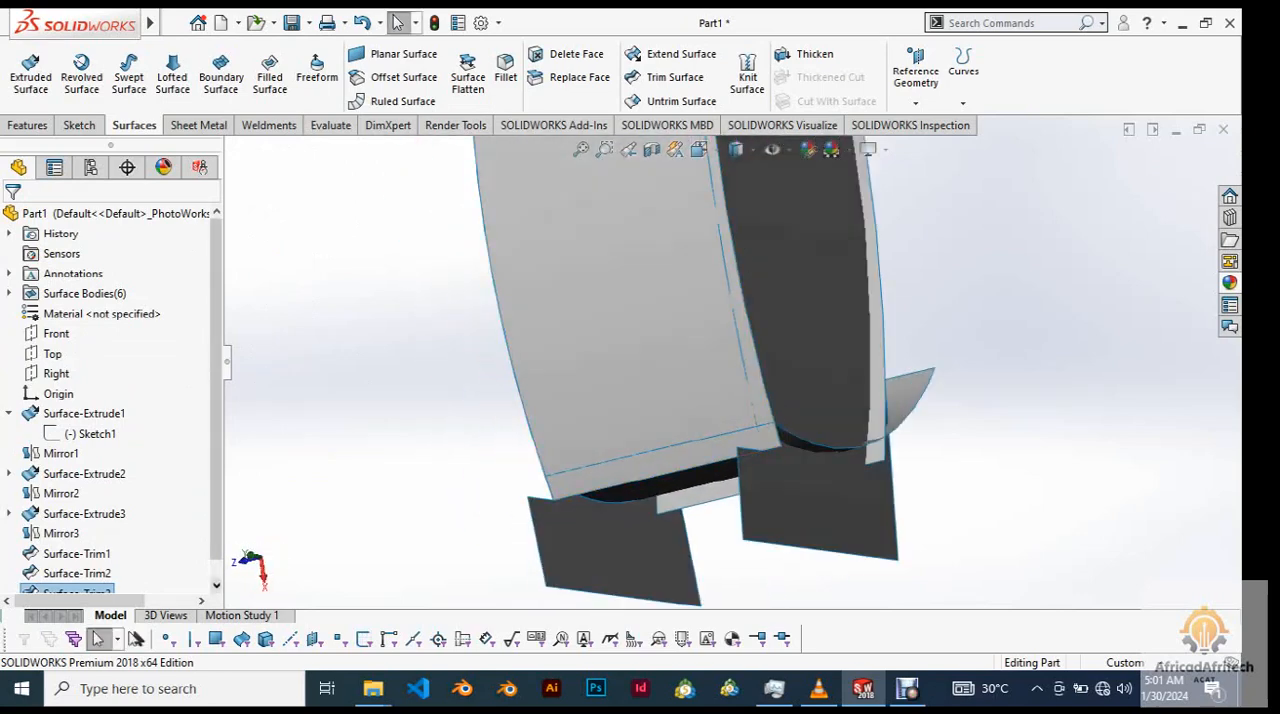
pyautogui.scroll(-1, 85, 560)
pyautogui.rightClick(85, 573)
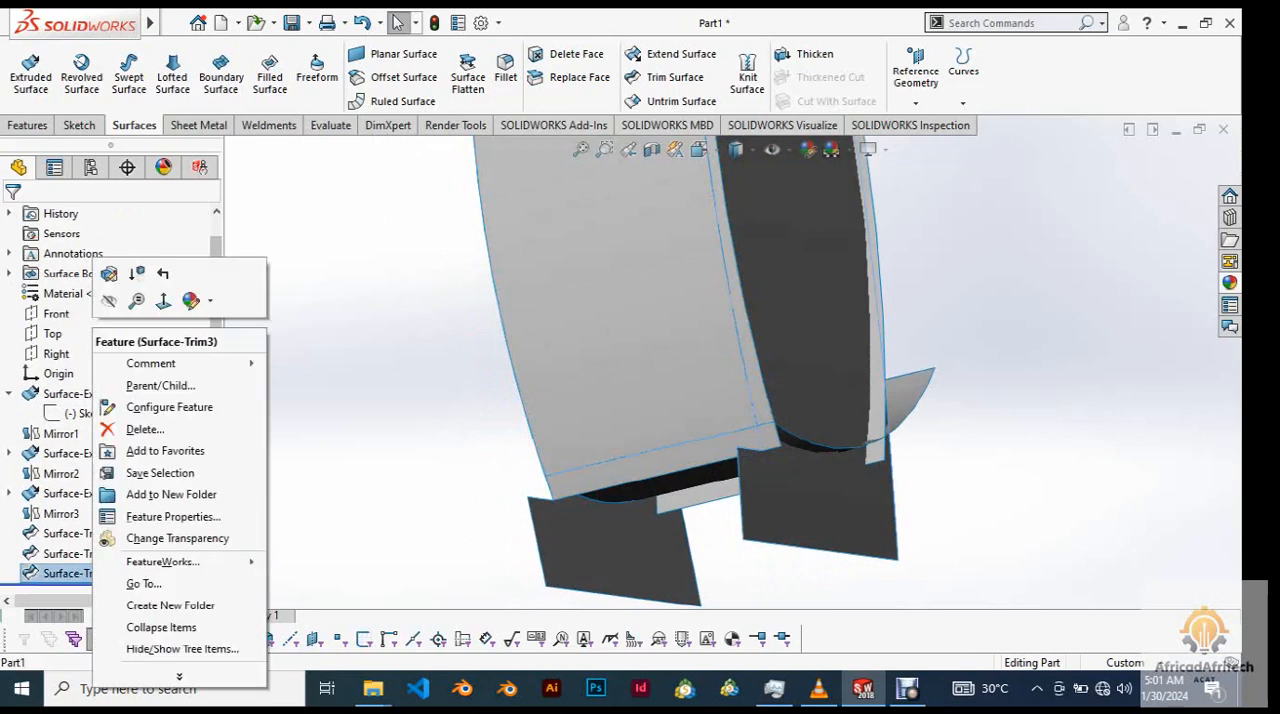
pyautogui.click(109, 273)
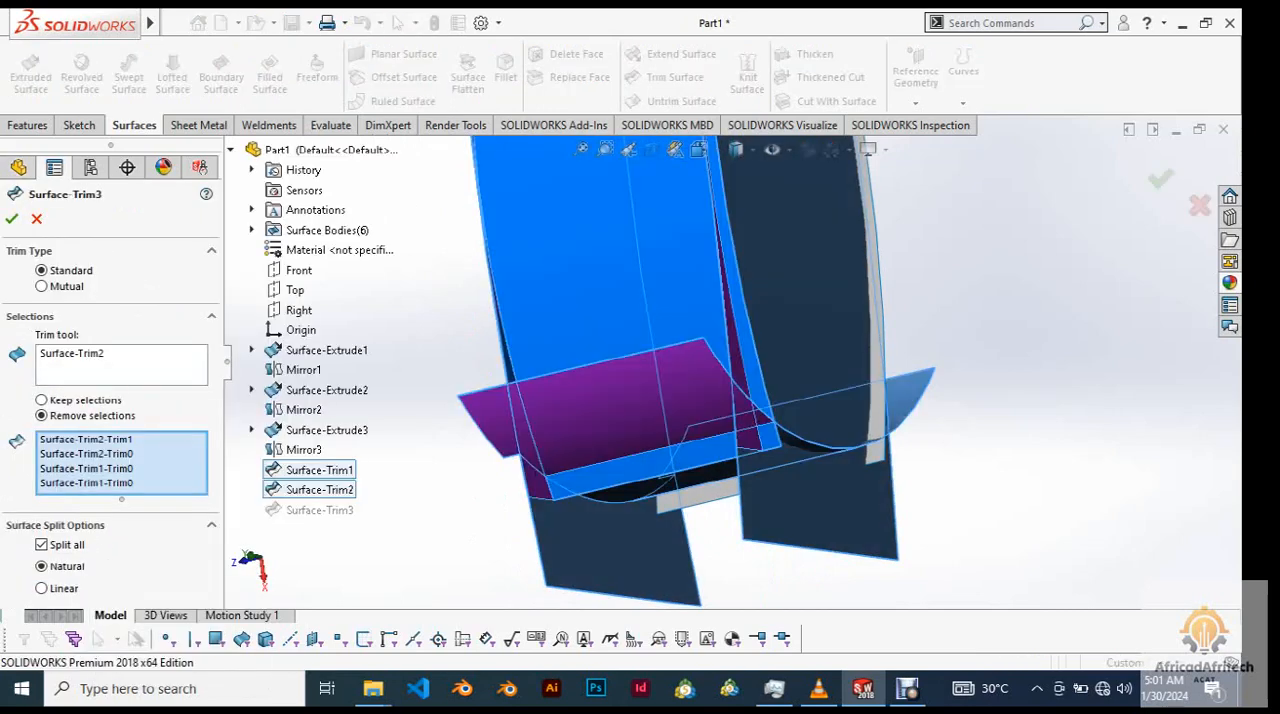
pyautogui.moveTo(780, 400); pyautogui.dragTo(670, 398, button='middle')
pyautogui.scroll(2, 840, 450)
pyautogui.scroll(-6, 840, 450)
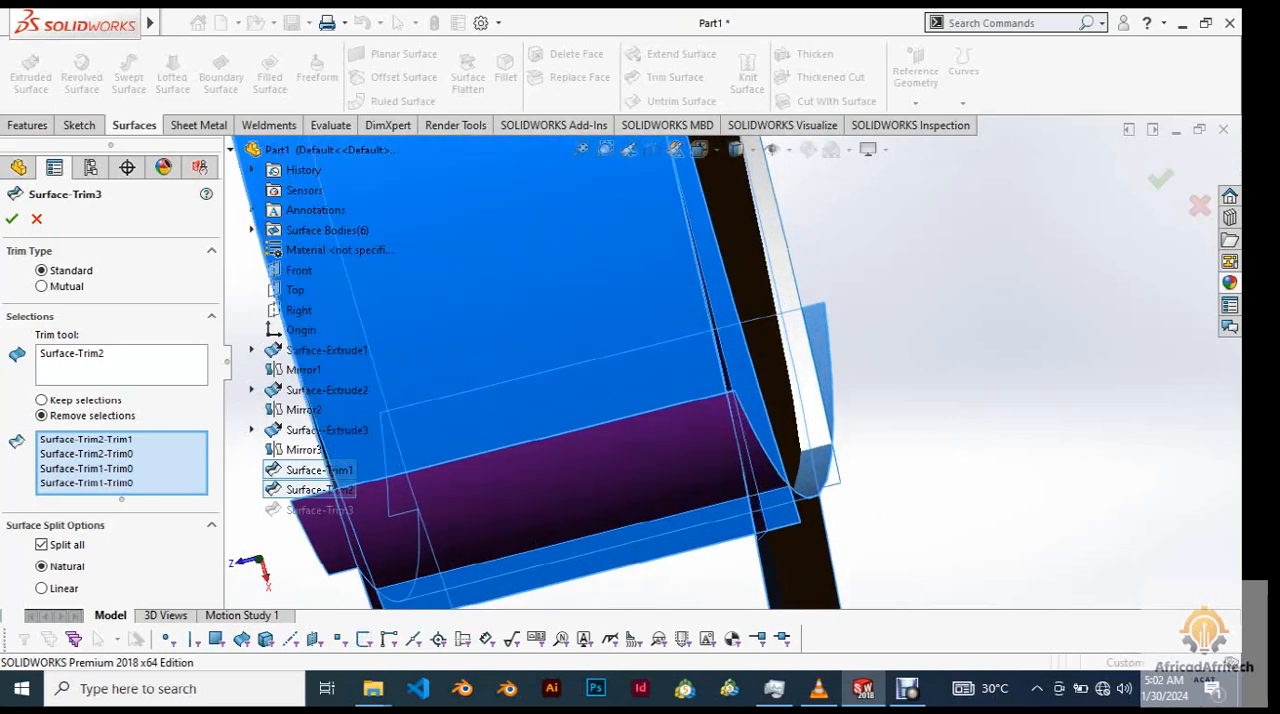
pyautogui.click(36, 219)
# Start a standard trim with the opposite side surface, Surface-Trim2, as the trim tool.
pyautogui.scroll(5, 732, 370)
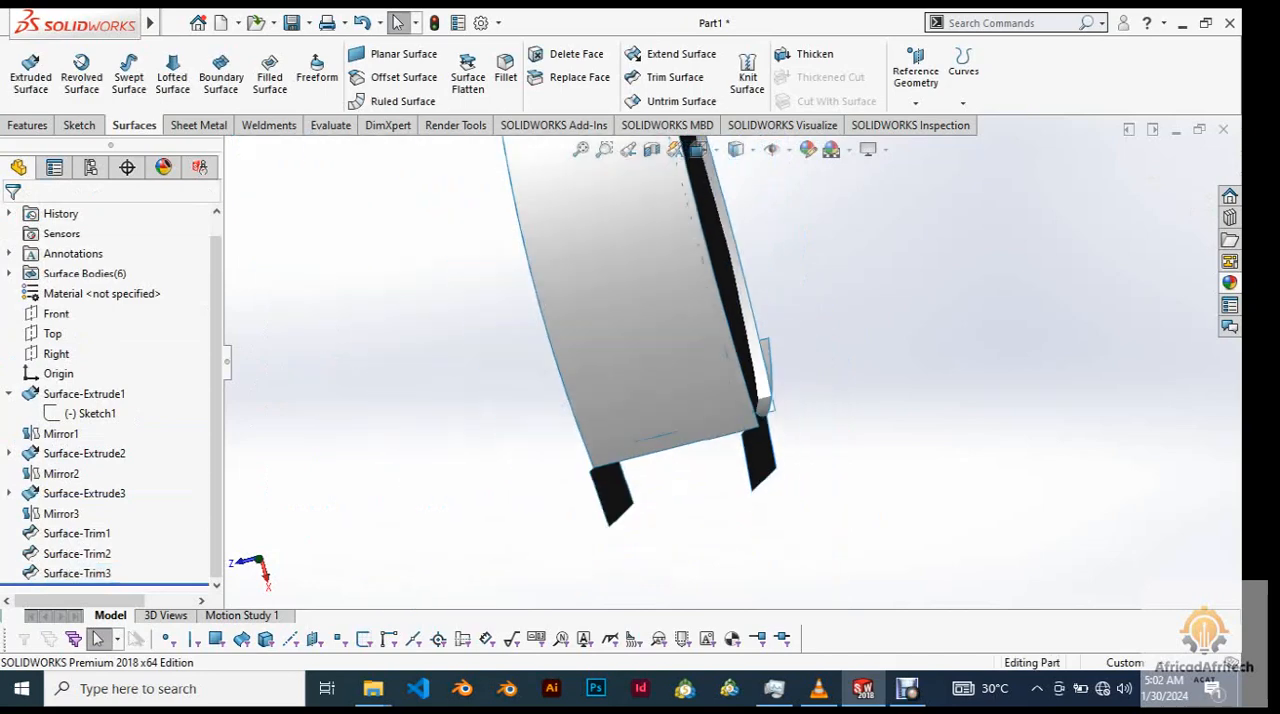
pyautogui.press('f')
pyautogui.moveTo(800, 380); pyautogui.dragTo(565, 378, button='middle')
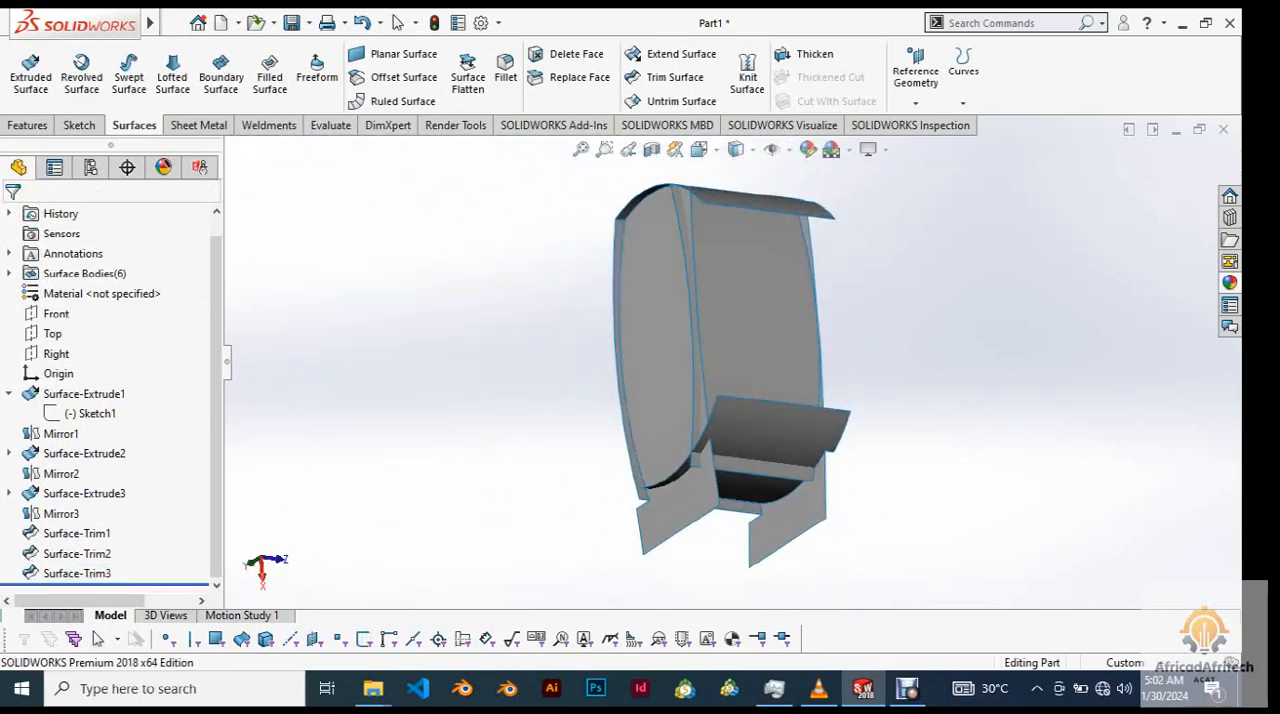
pyautogui.click(675, 78)
pyautogui.moveTo(720, 370); pyautogui.dragTo(680, 375, button='middle')
pyautogui.click(745, 325)
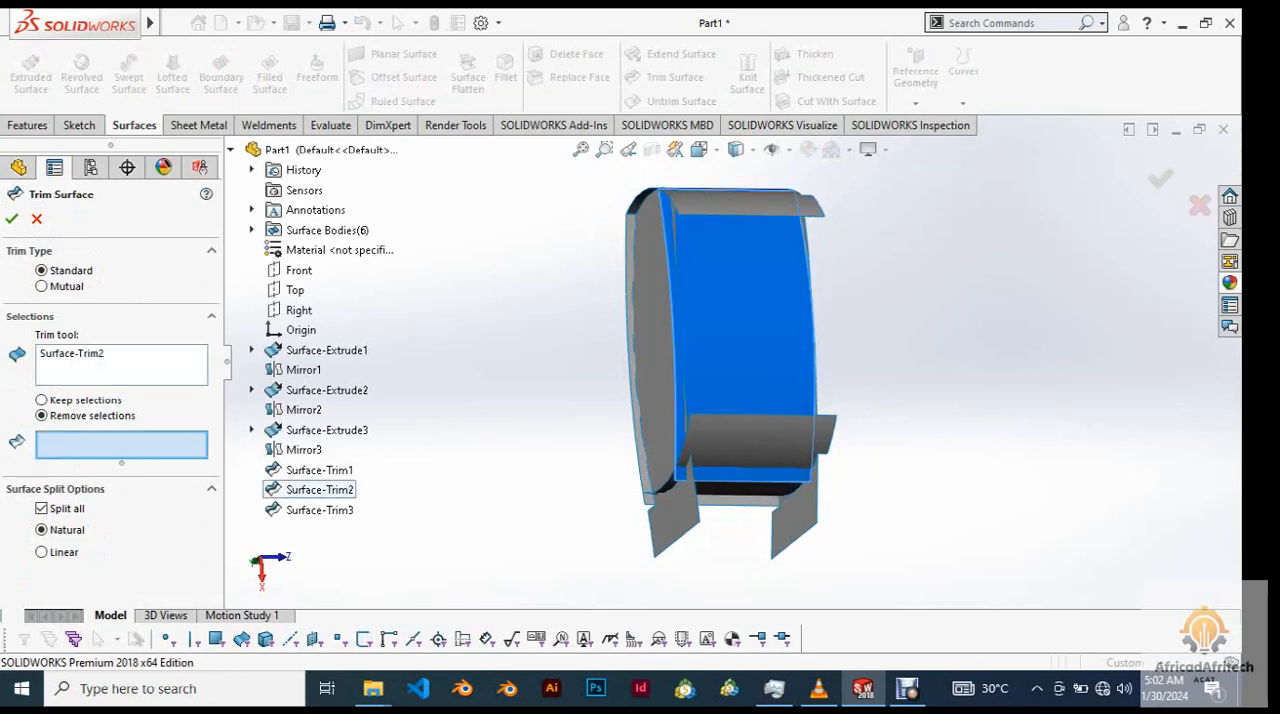
# Mark the lower and upper arc overhangs protruding beyond the opposite side surface for removal.
pyautogui.scroll(-5, 700, 452)
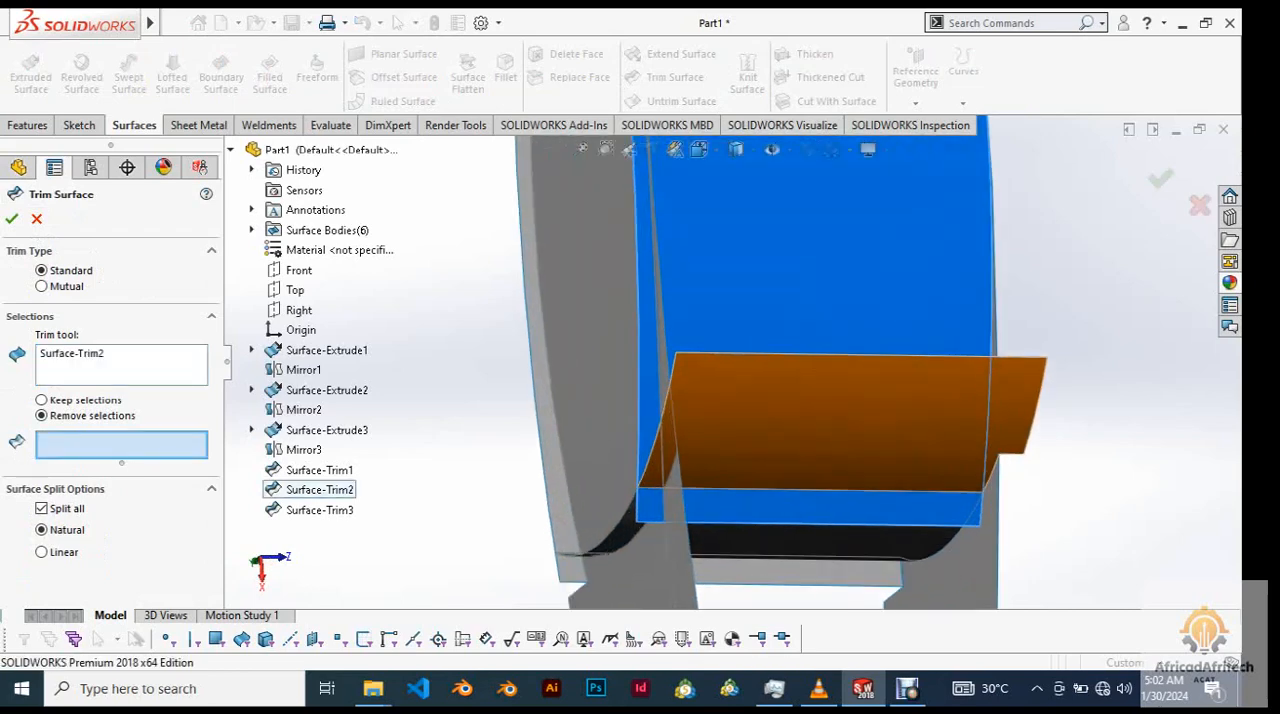
pyautogui.scroll(4, 725, 360)
pyautogui.click(778, 404)
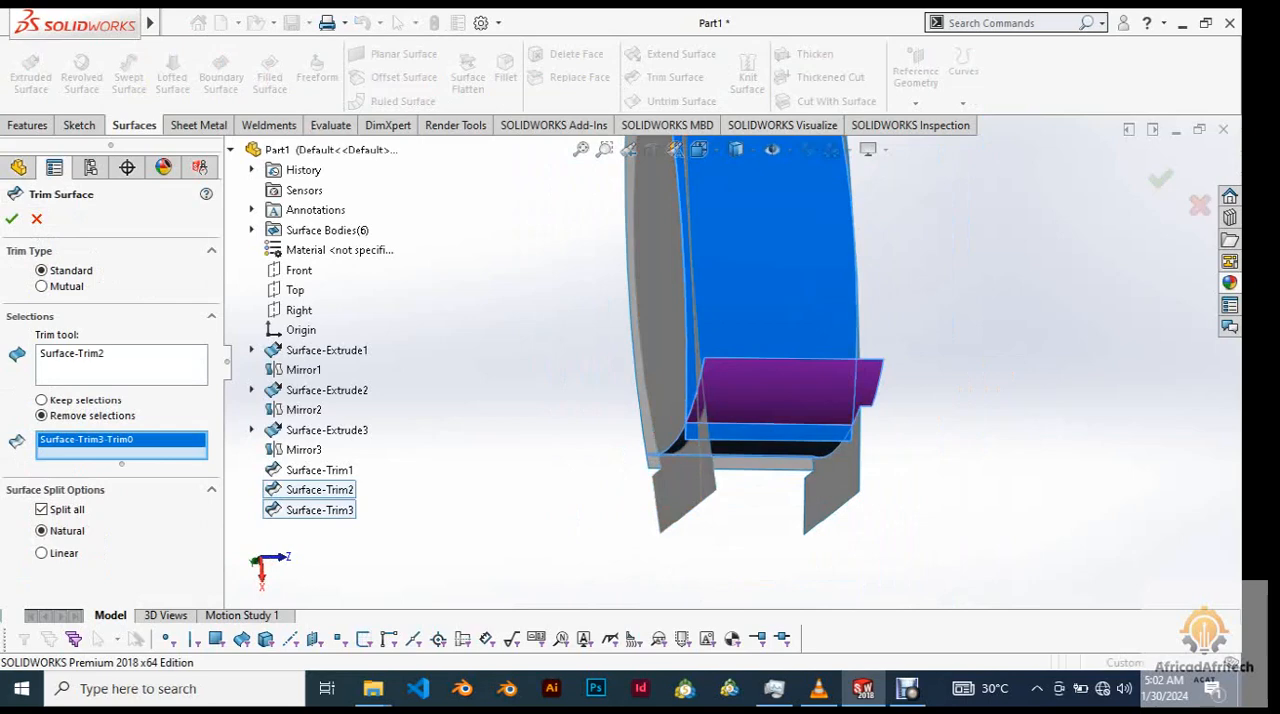
pyautogui.scroll(4, 768, 392)
pyautogui.scroll(-4, 740, 250)
pyautogui.click(742, 283)
pyautogui.scroll(4, 731, 360)
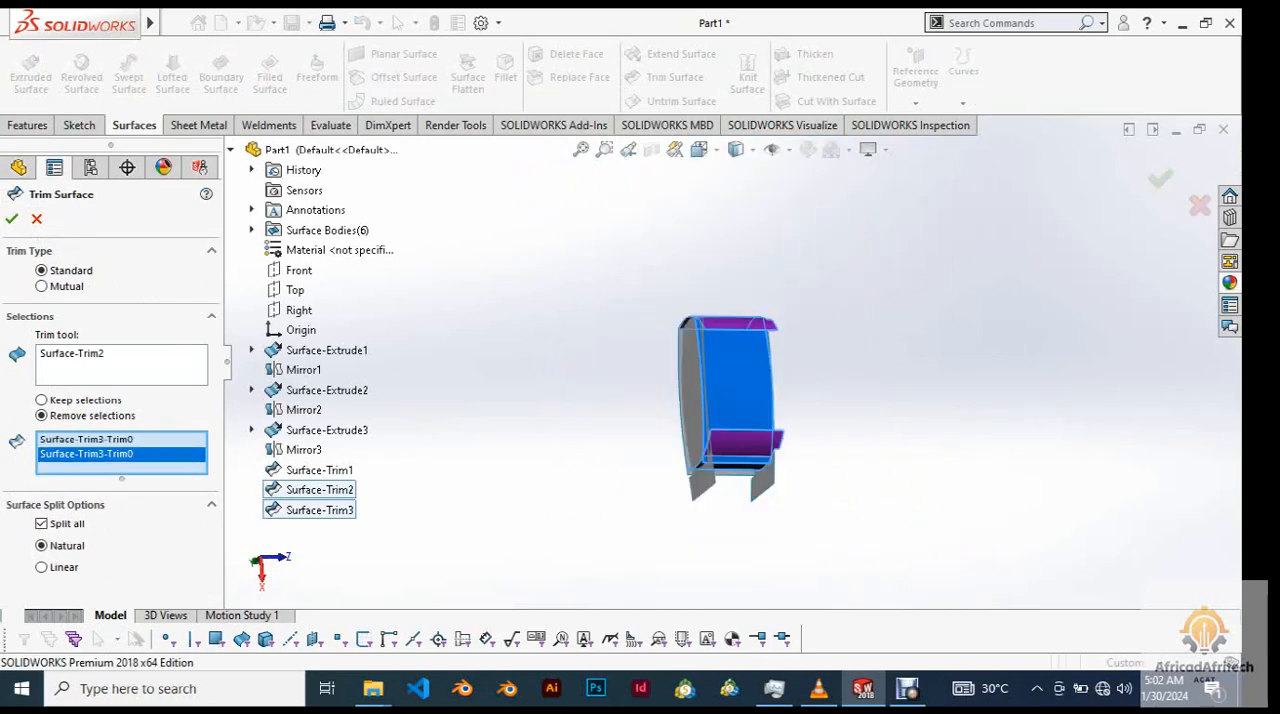
# Add the two long strips of the front and back surfaces protruding beyond the opposite side surface to the pieces to remove.
pyautogui.moveTo(731, 360); pyautogui.dragTo(680, 345, button='middle')
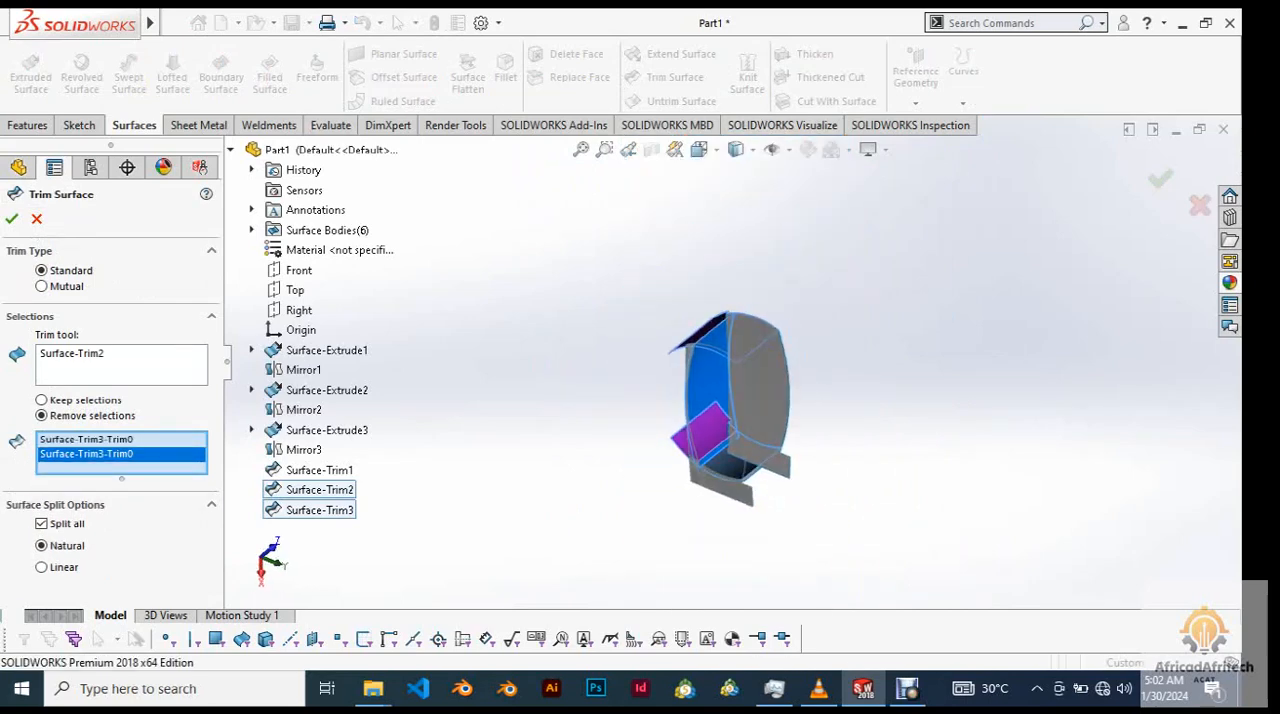
pyautogui.scroll(-3, 725, 460)
pyautogui.scroll(-4, 757, 342)
pyautogui.click(714, 392)
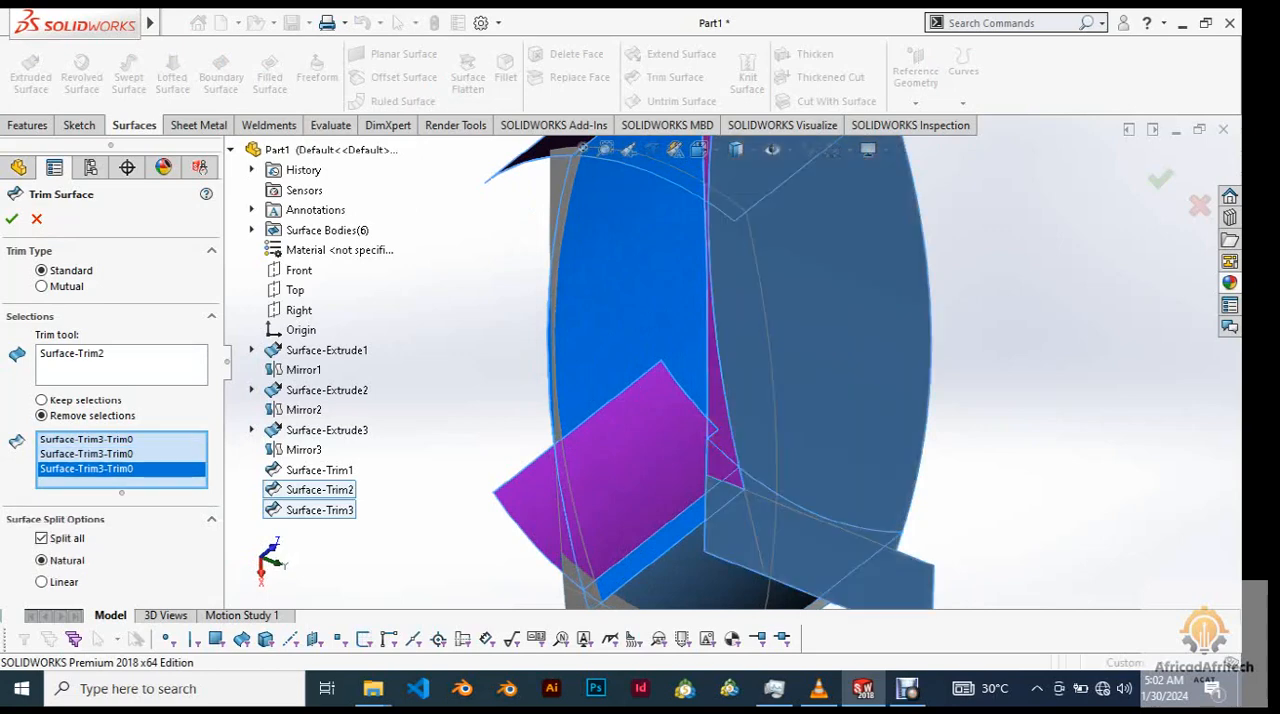
pyautogui.scroll(5, 714, 392)
pyautogui.moveTo(640, 385); pyautogui.dragTo(760, 392, button='middle')
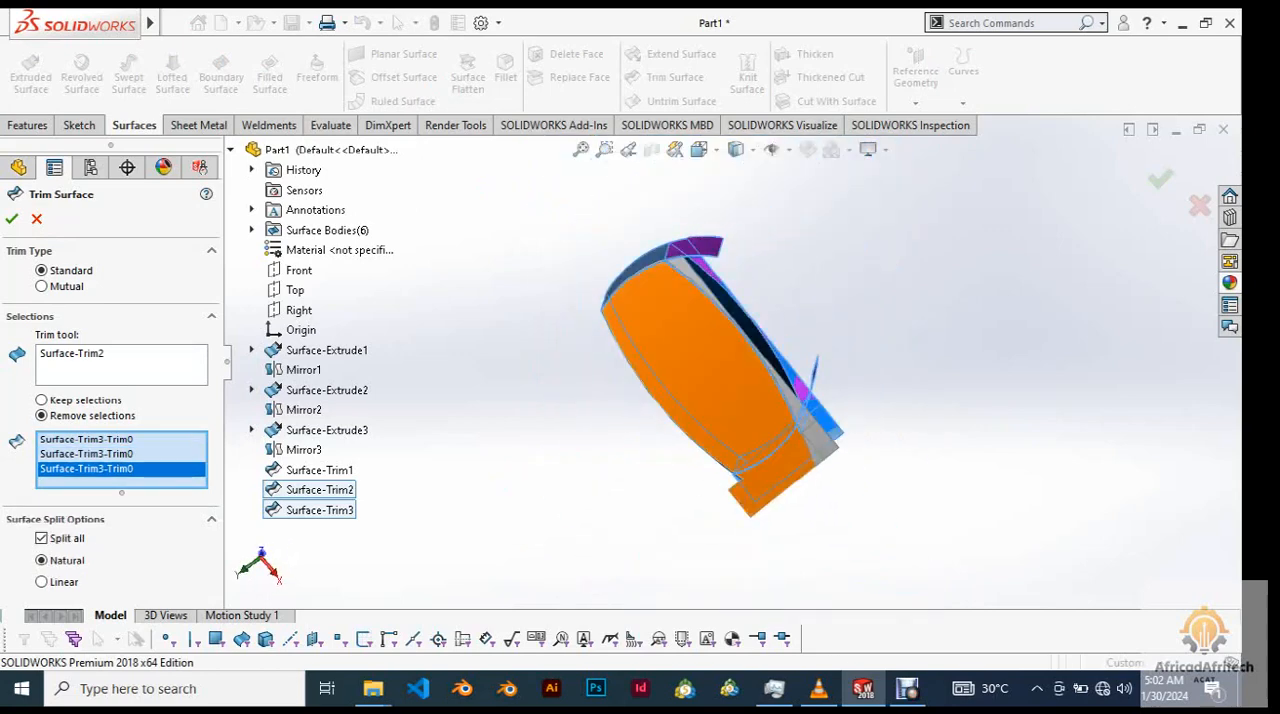
pyautogui.scroll(-5, 682, 271)
pyautogui.click(683, 271)
pyautogui.scroll(6, 683, 271)
pyautogui.moveTo(683, 275); pyautogui.dragTo(390, 304, button='middle')
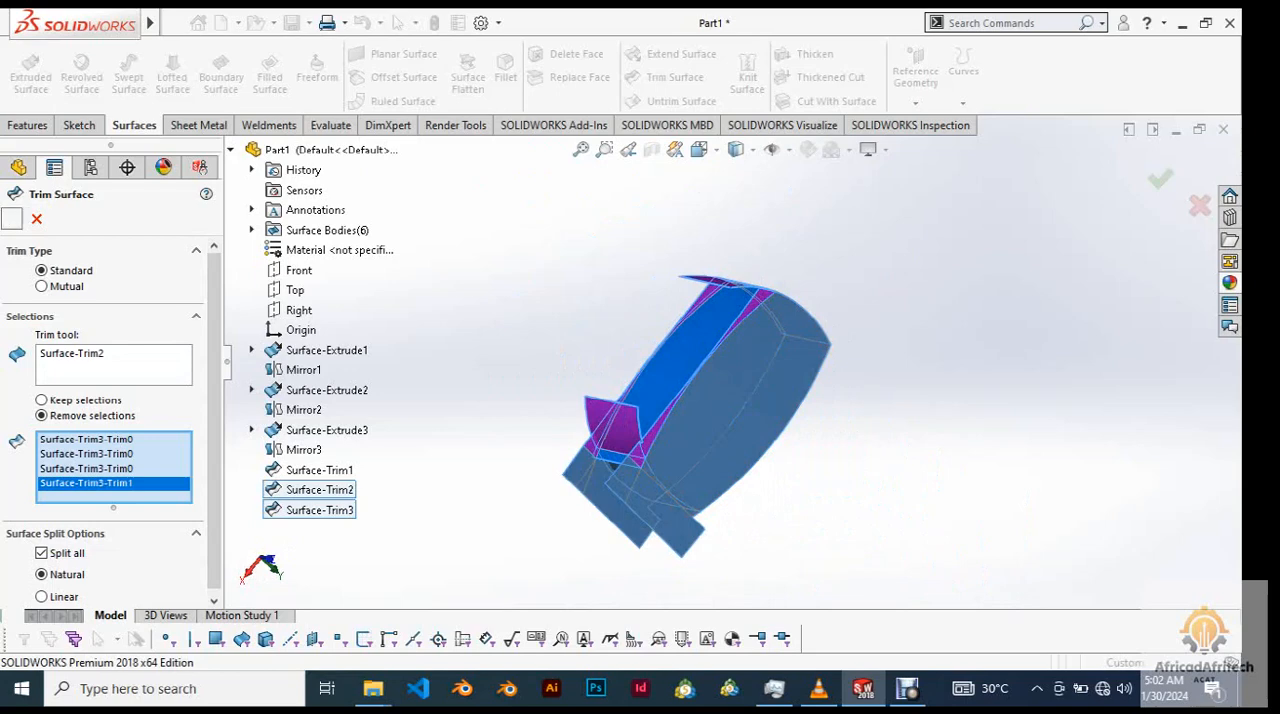
# Apply the trim to cut away the marked overhangs and strips beyond the opposite side surface.
pyautogui.click(11, 218)
pyautogui.moveTo(690, 400); pyautogui.dragTo(450, 400, button='middle')
pyautogui.moveTo(600, 400); pyautogui.dragTo(800, 400, button='middle')
pyautogui.moveTo(530, 450); pyautogui.dragTo(665, 360, button='middle')
pyautogui.scroll(-4, 642, 468)
pyautogui.scroll(5, 655, 470)
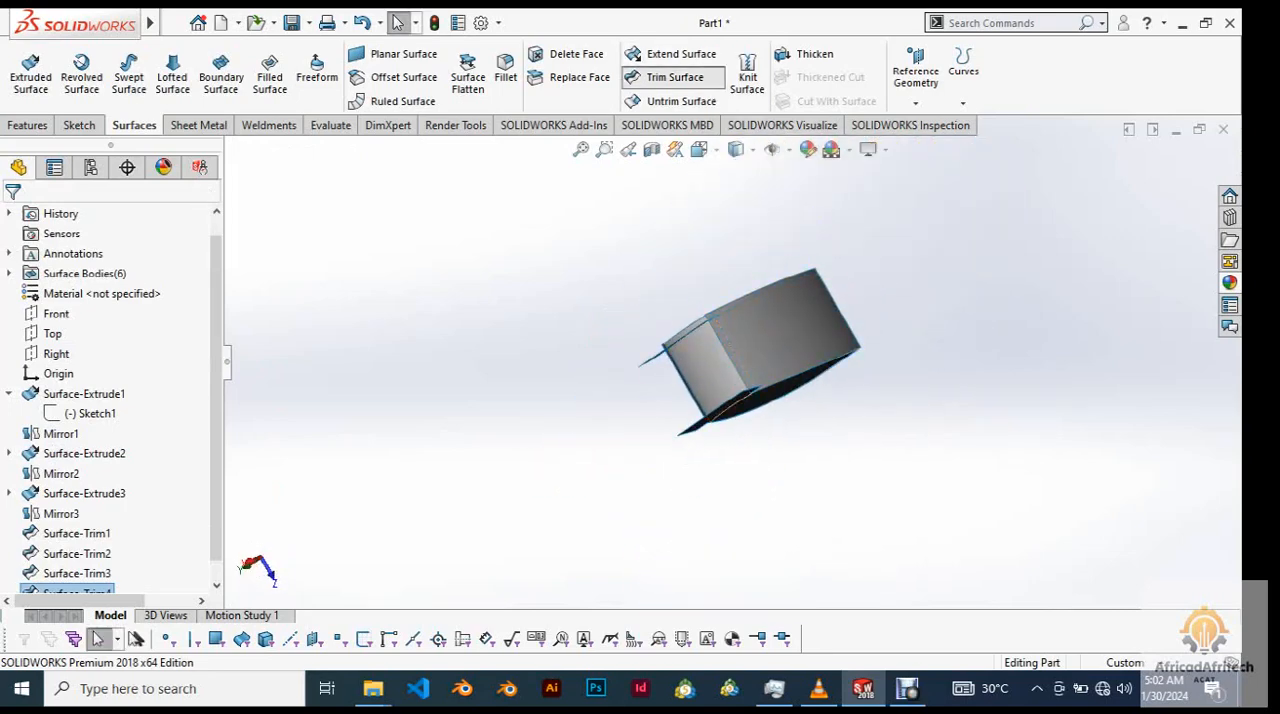
# Start a standard trim with the large face that still carries protruding tabs, Surface-Trim4, as the trim tool, set to remove selections.
pyautogui.click(675, 77)
pyautogui.scroll(-3, 775, 405)
pyautogui.moveTo(775, 400); pyautogui.dragTo(765, 320, button='middle')
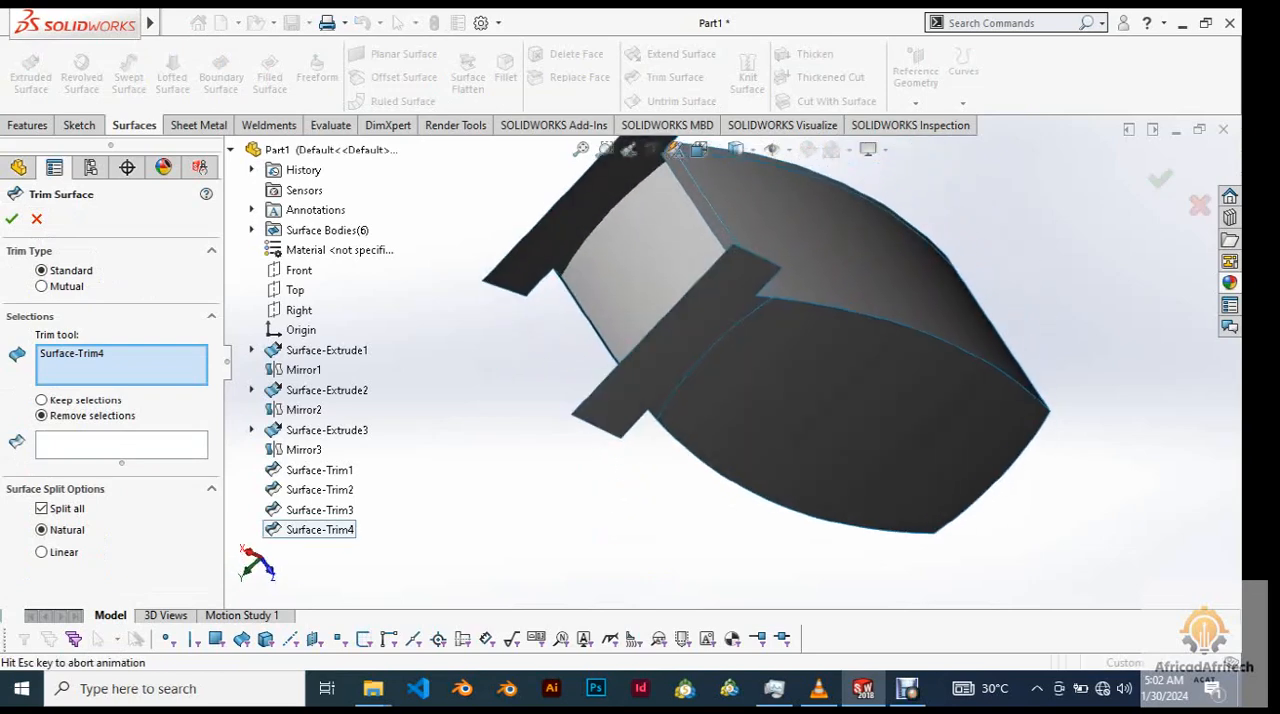
pyautogui.scroll(2, 765, 330)
pyautogui.middleClick(754, 373)
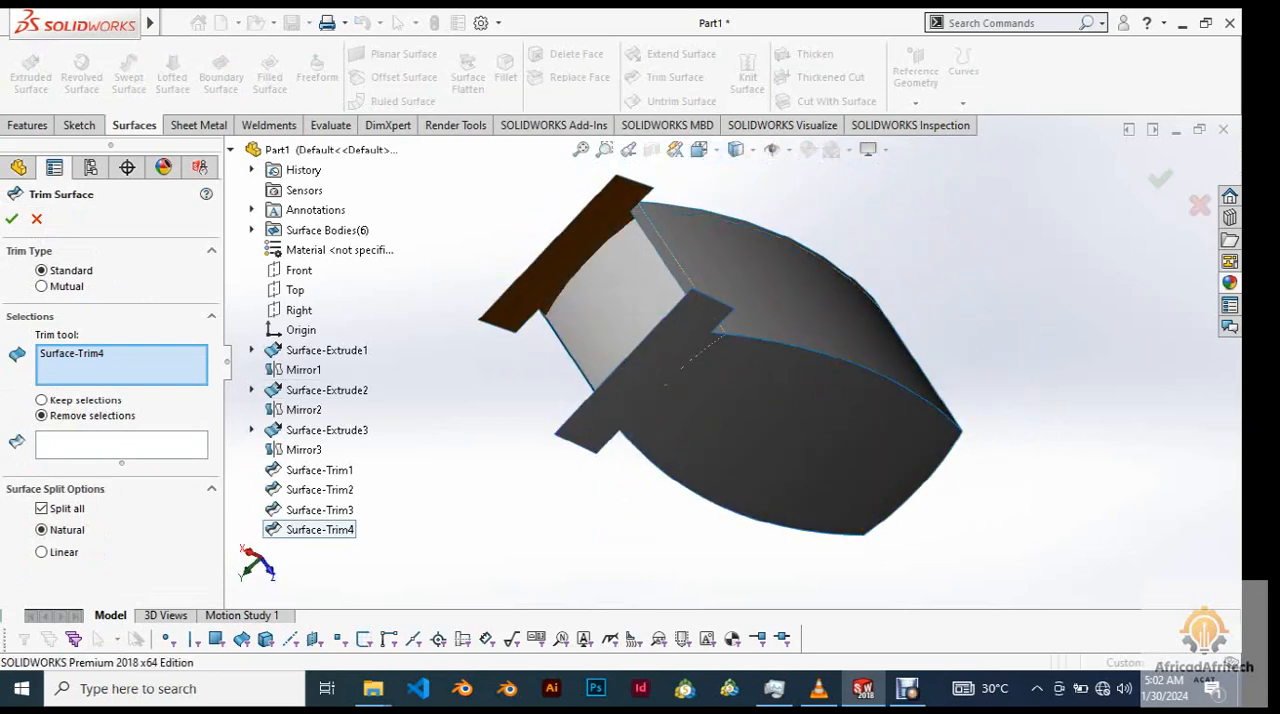
pyautogui.scroll(-4, 597, 399)
pyautogui.scroll(5, 597, 399)
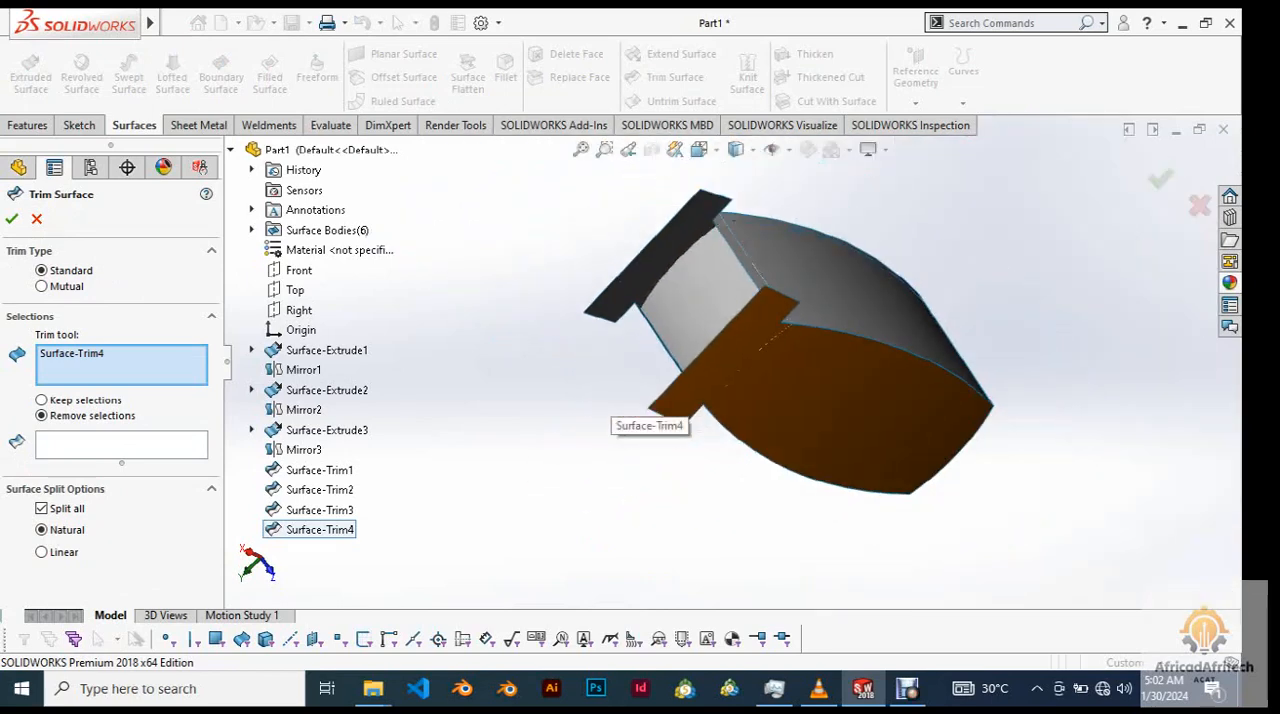
pyautogui.click(121, 445)
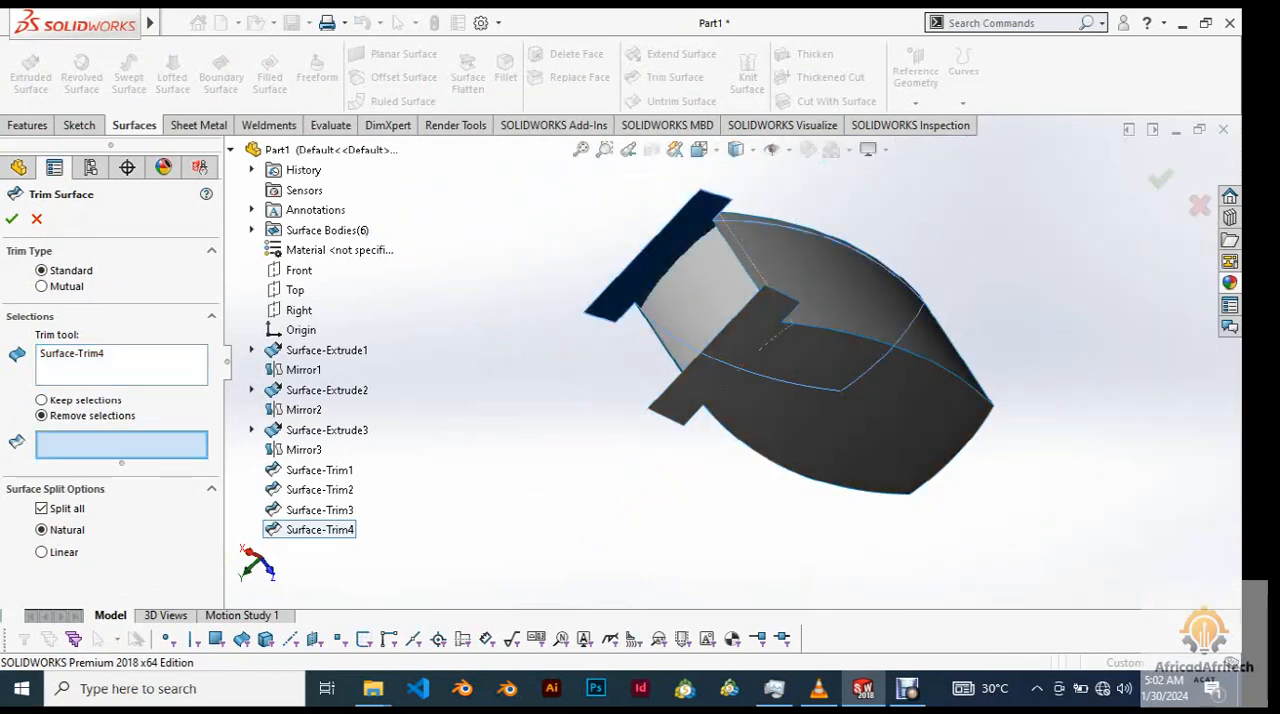
# Mark the narrow rim strip of the end arc surface protruding beyond the trim tool face for removal.
pyautogui.scroll(-3, 758, 264)
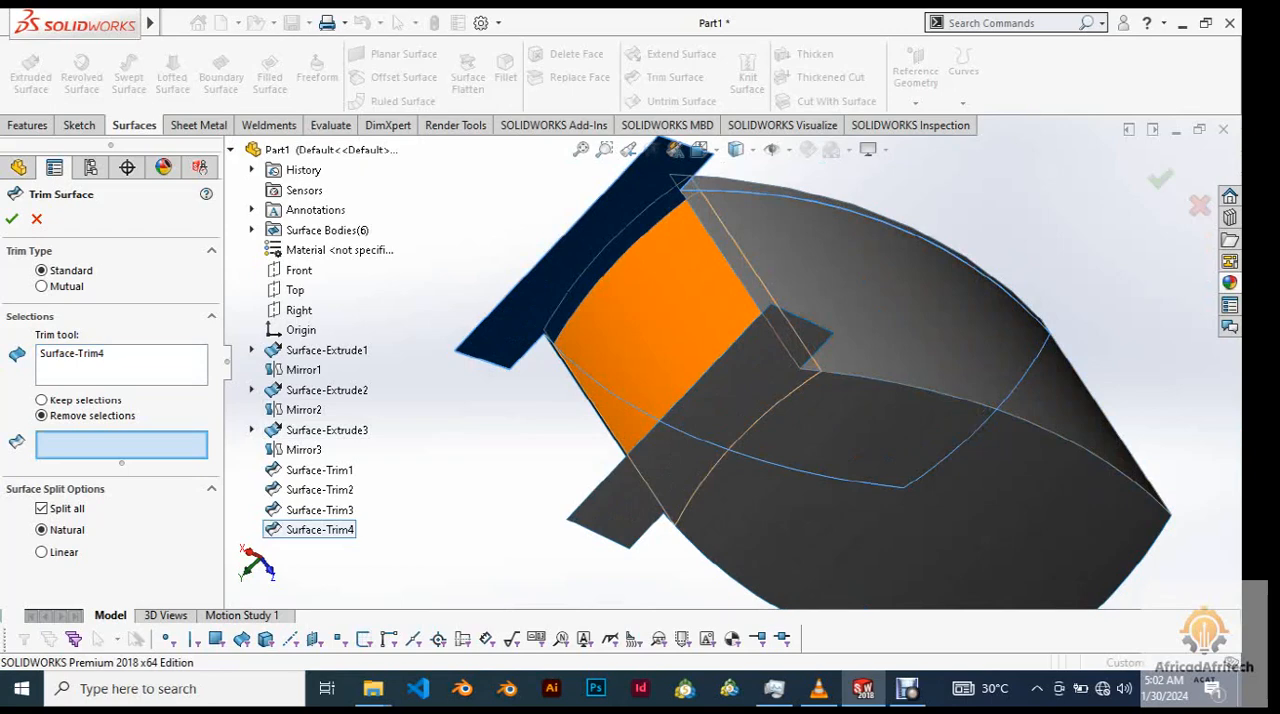
pyautogui.scroll(4, 730, 362)
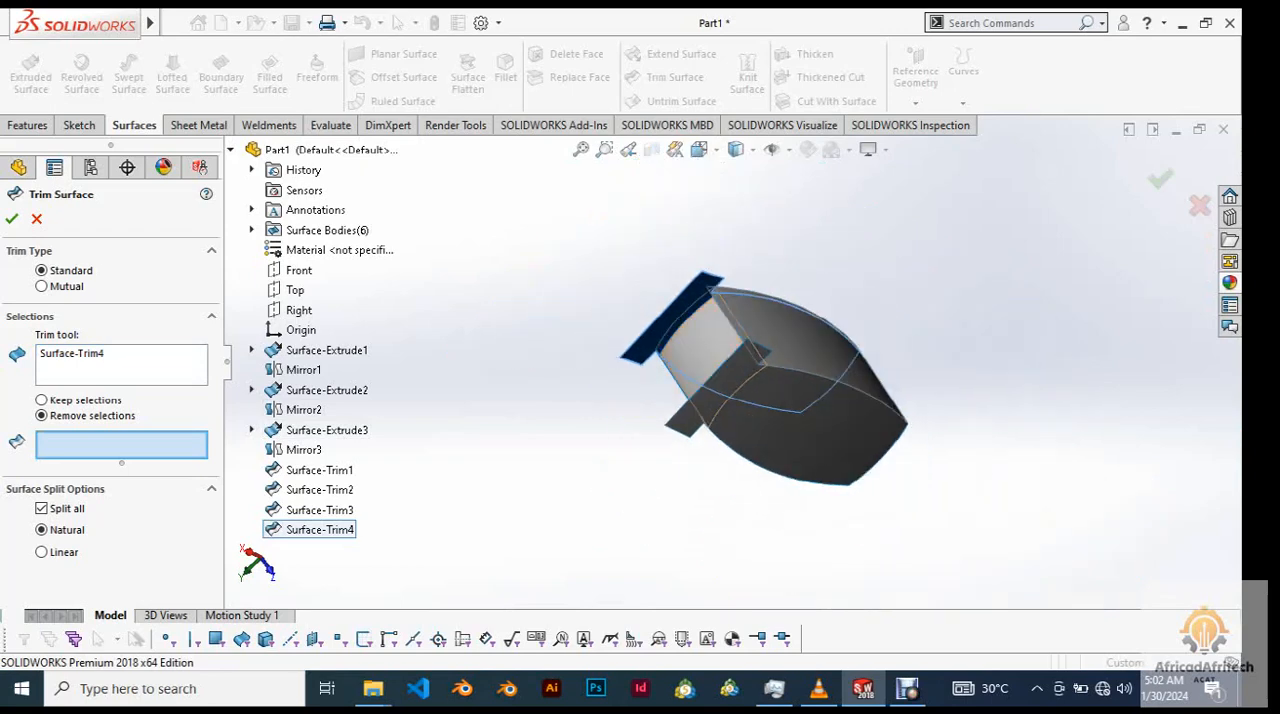
pyautogui.moveTo(730, 375); pyautogui.dragTo(865, 402, button='middle')
pyautogui.scroll(-3, 898, 313)
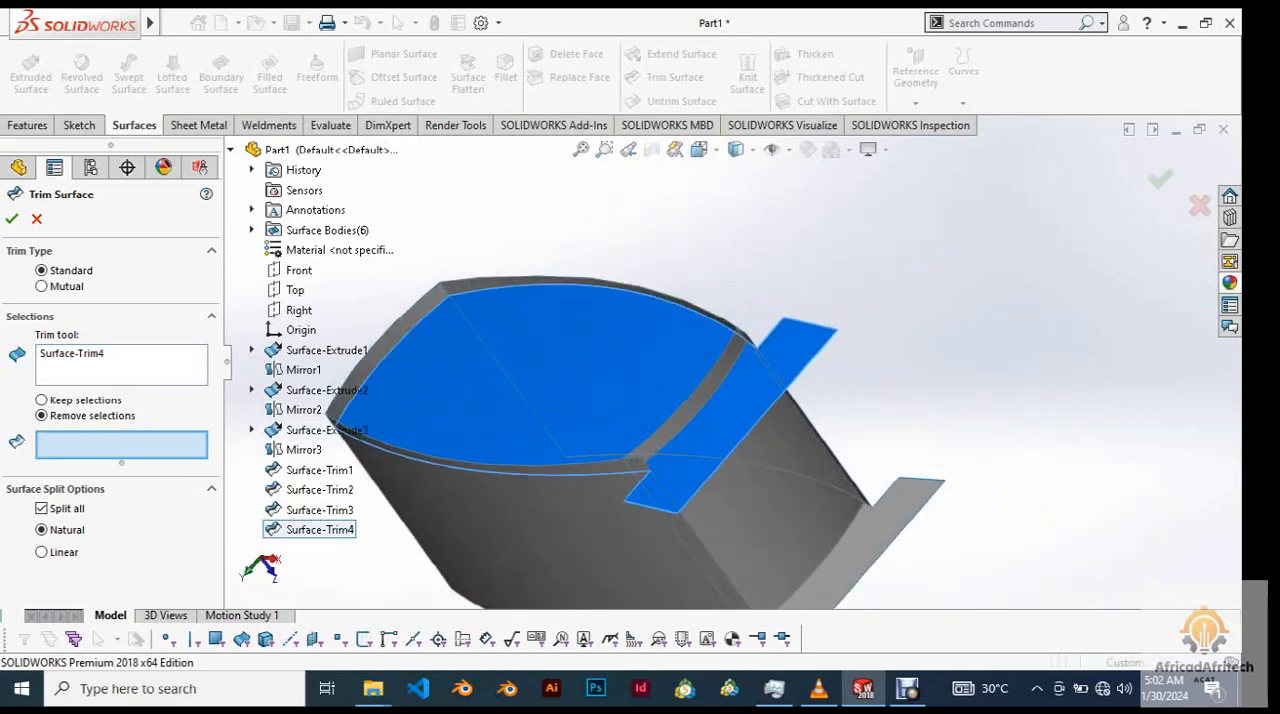
pyautogui.click(733, 350)
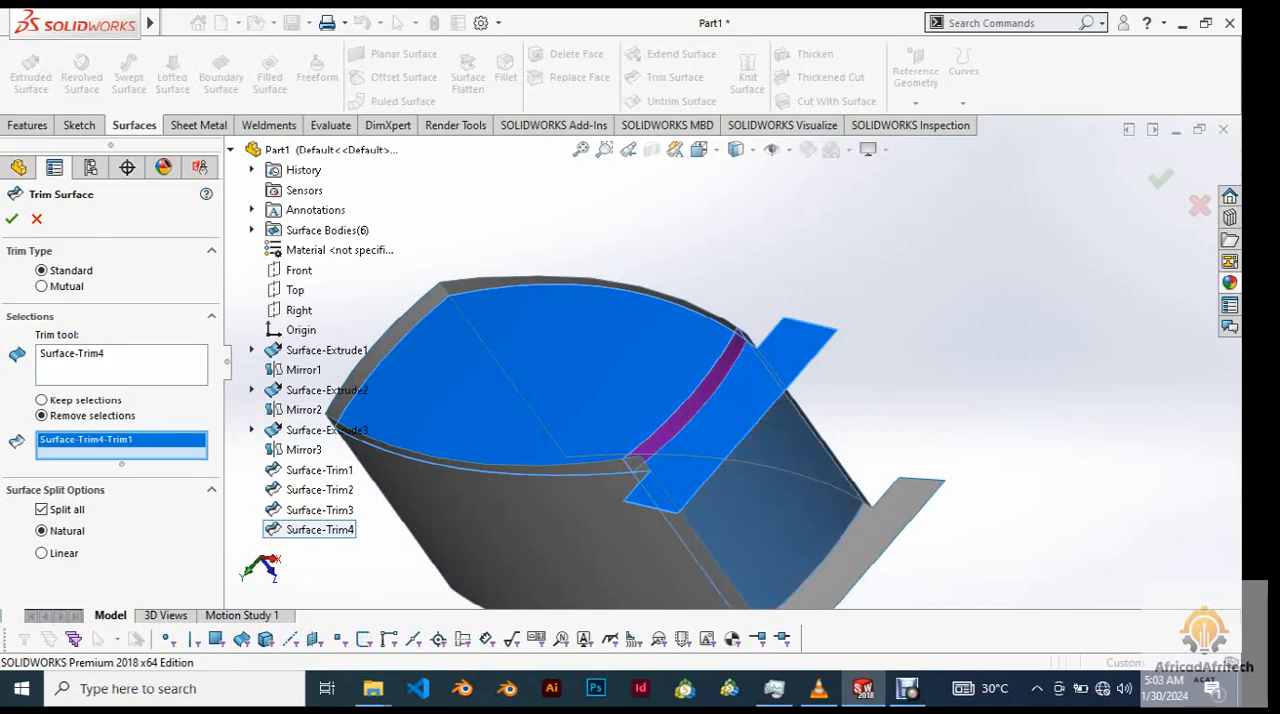
pyautogui.scroll(4, 733, 347)
pyautogui.moveTo(733, 350); pyautogui.dragTo(835, 335, button='middle')
pyautogui.rightClick(1008, 196)
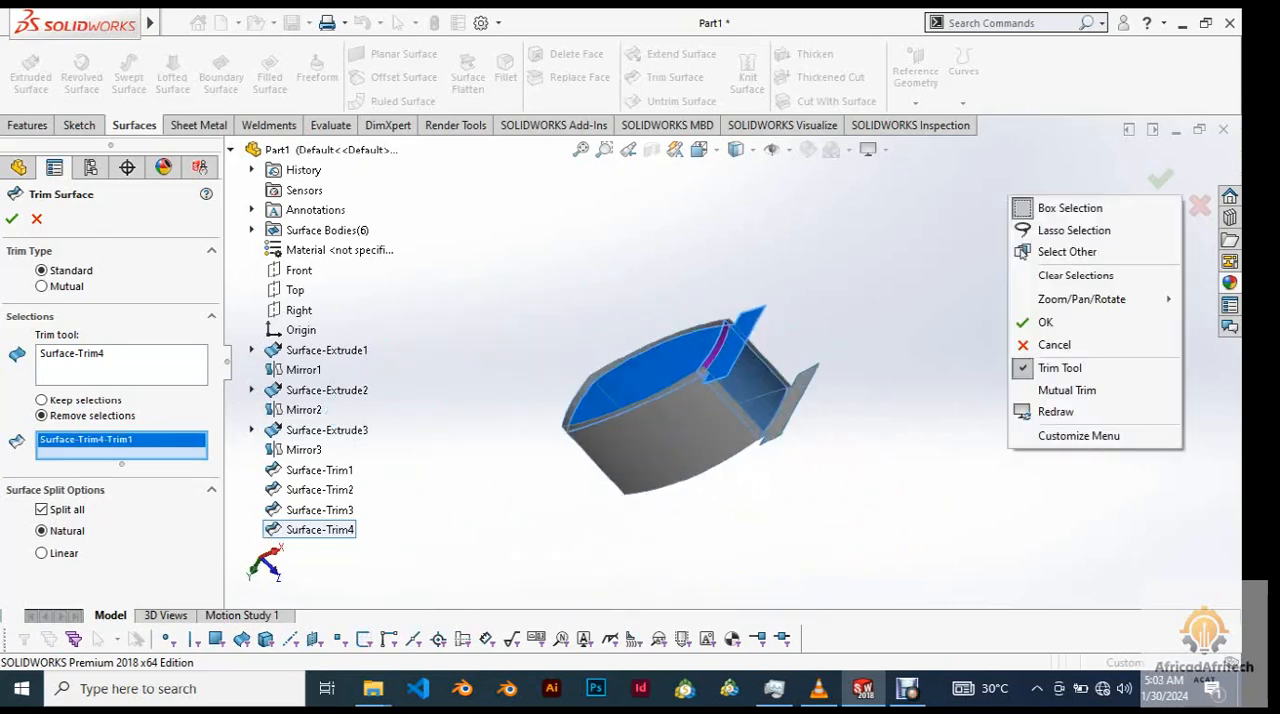
pyautogui.click(938, 262)
# Add the other three rim strips protruding around the trim tool face to the pieces to remove and apply the trim.
pyautogui.scroll(-5, 690, 411)
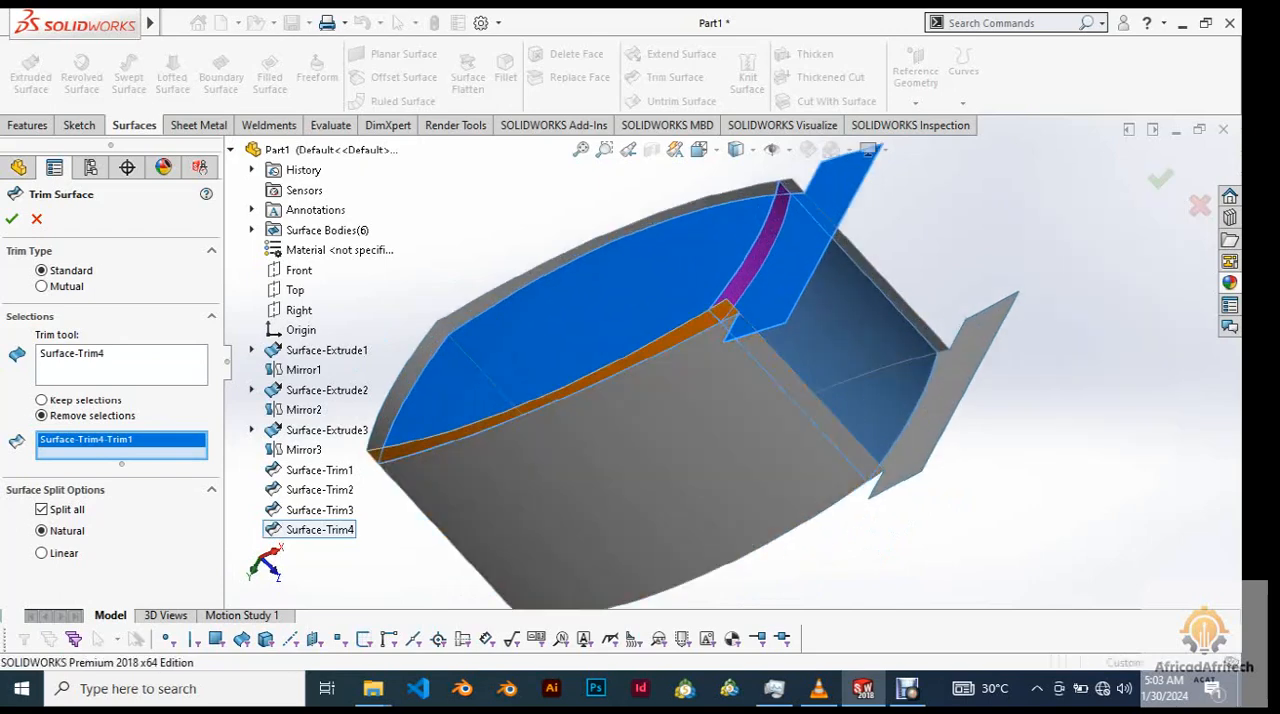
pyautogui.click(705, 323)
pyautogui.scroll(2, 708, 330)
pyautogui.scroll(-5, 500, 377)
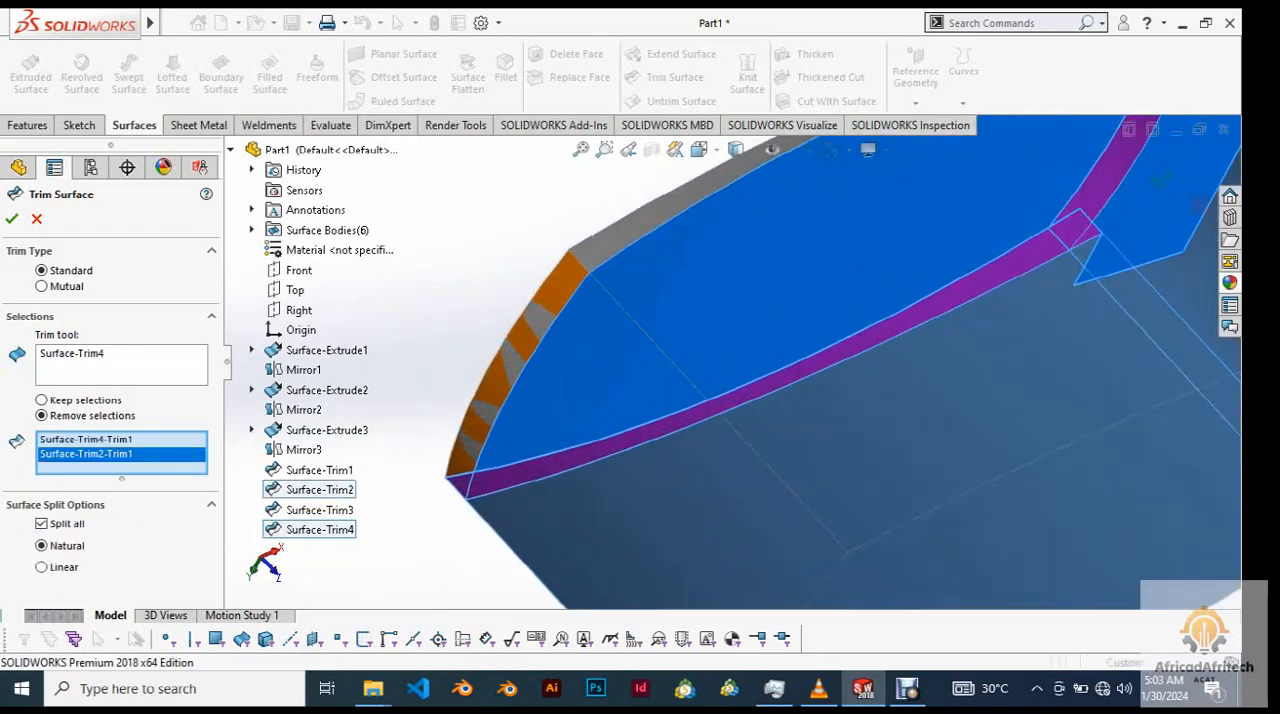
pyautogui.click(502, 372)
pyautogui.click(655, 216)
pyautogui.scroll(7, 655, 216)
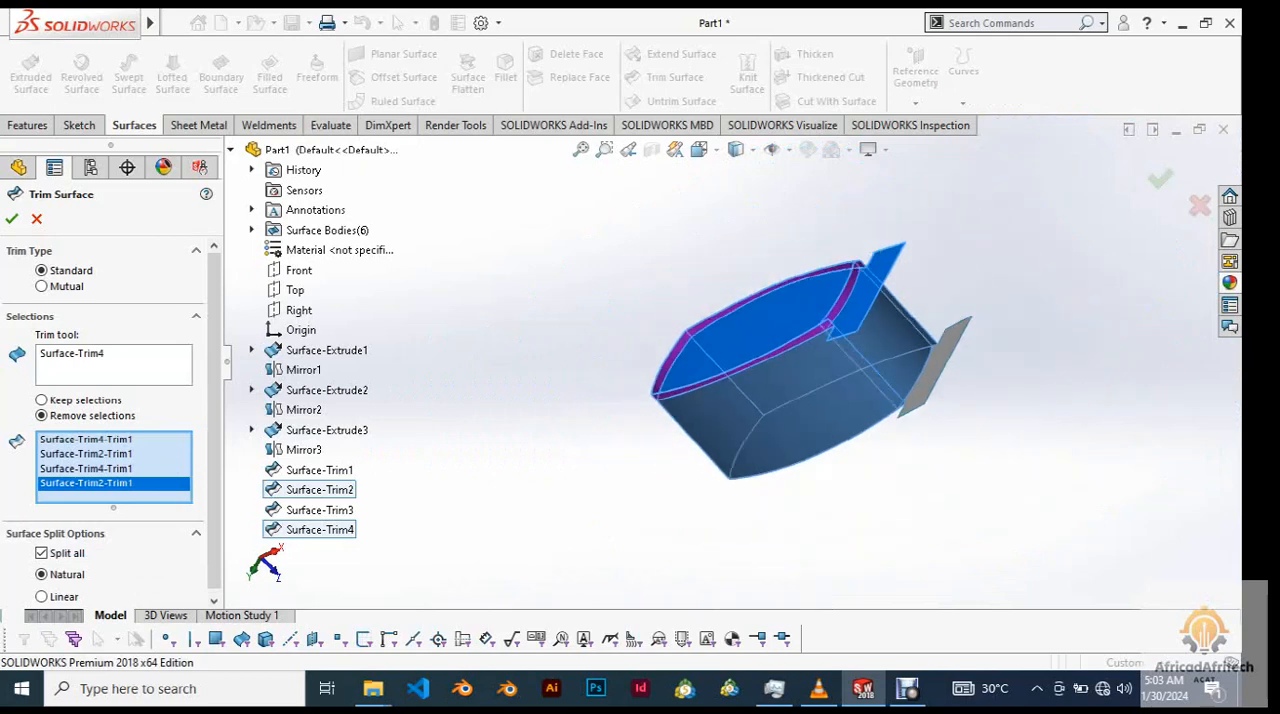
pyautogui.moveTo(730, 330); pyautogui.dragTo(490, 333, button='middle')
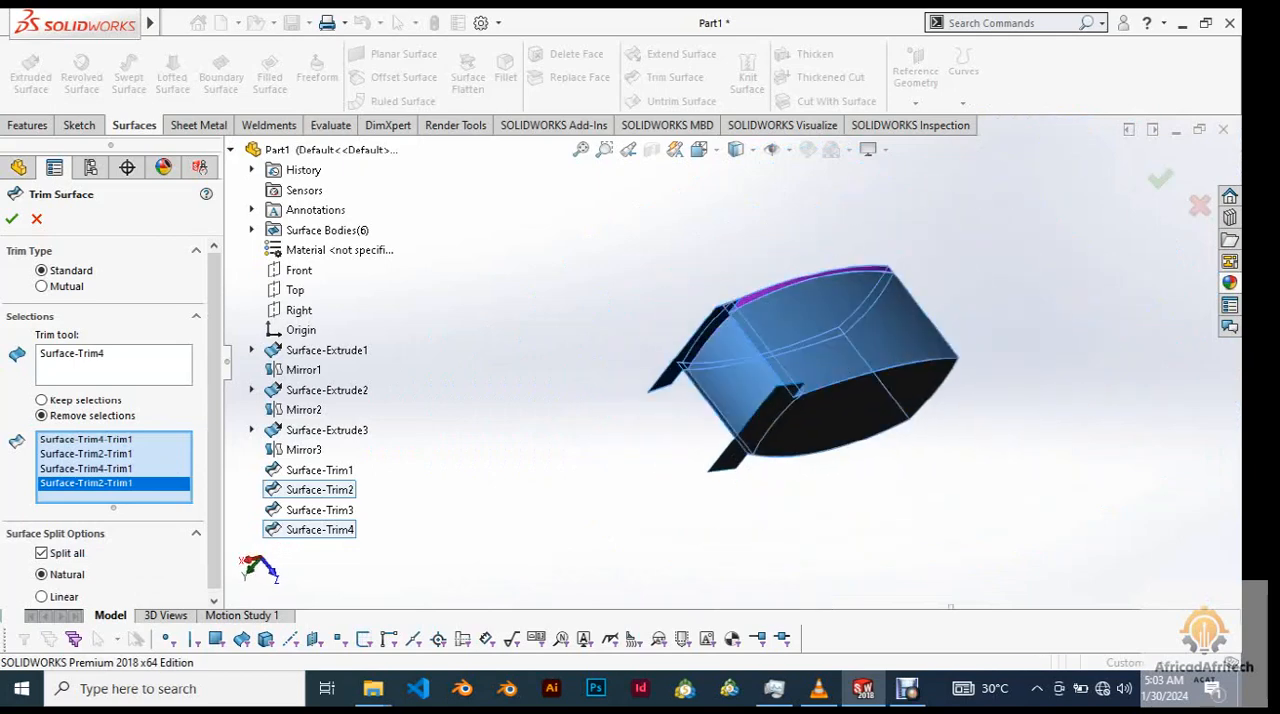
pyautogui.scroll(-5, 700, 285)
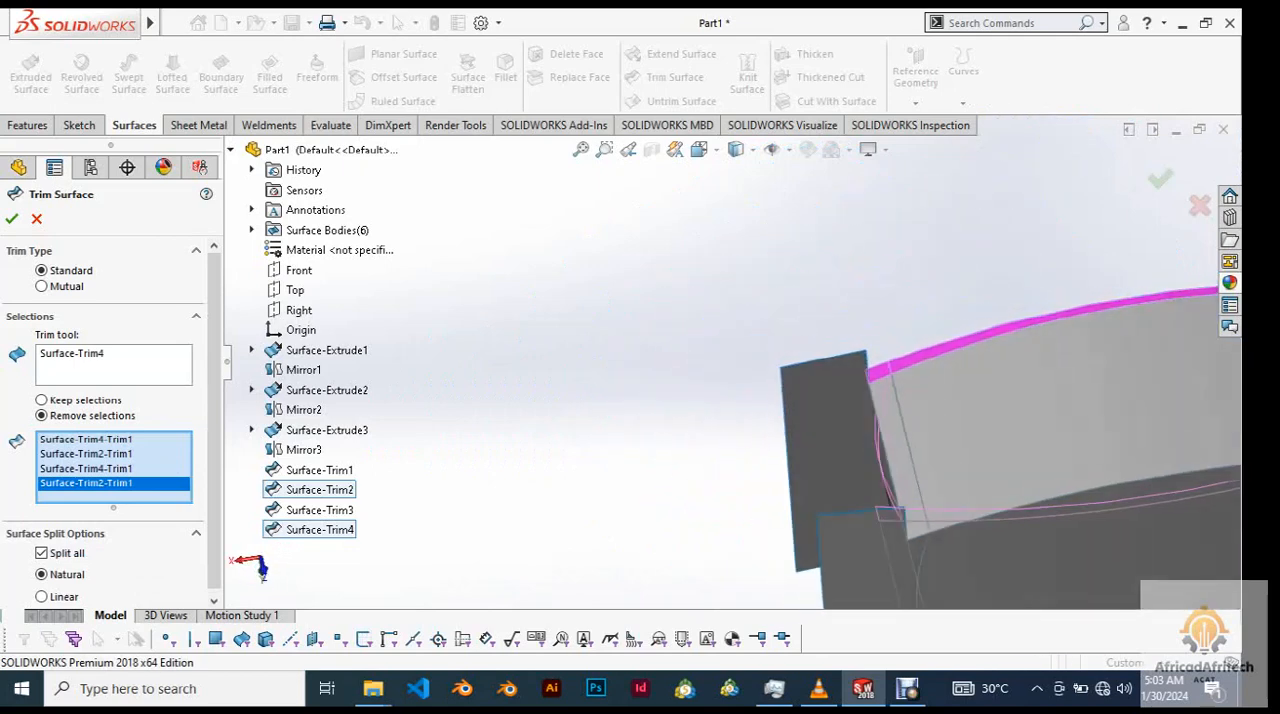
pyautogui.moveTo(700, 330); pyautogui.dragTo(715, 330, button='middle')
pyautogui.click(12, 219)
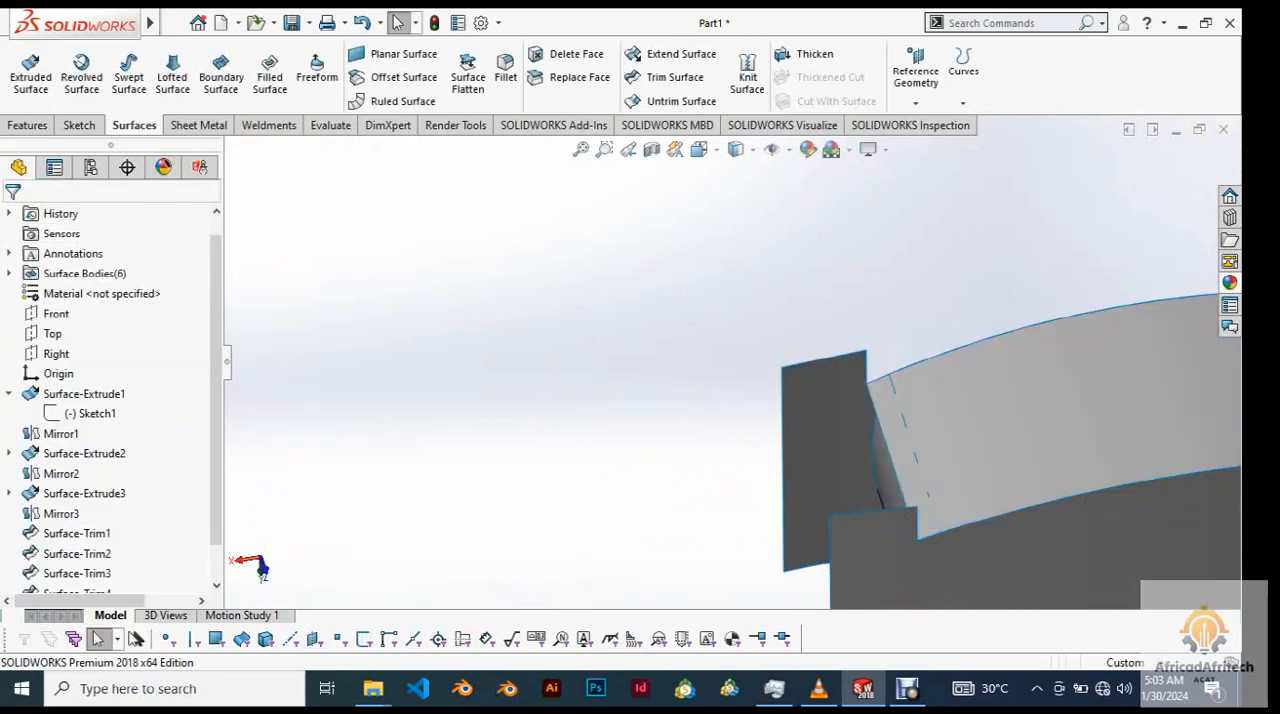
# Start a standard trim with the end arc surface between the two tabs, Surface-Trim5, as the trim tool.
pyautogui.scroll(6, 729, 362)
pyautogui.moveTo(729, 362); pyautogui.dragTo(960, 364, button='middle')
pyautogui.moveTo(840, 366); pyautogui.dragTo(665, 385, button='middle')
pyautogui.scroll(-8, 815, 400)
pyautogui.scroll(1, 680, 388)
pyautogui.scroll(2, 729, 360)
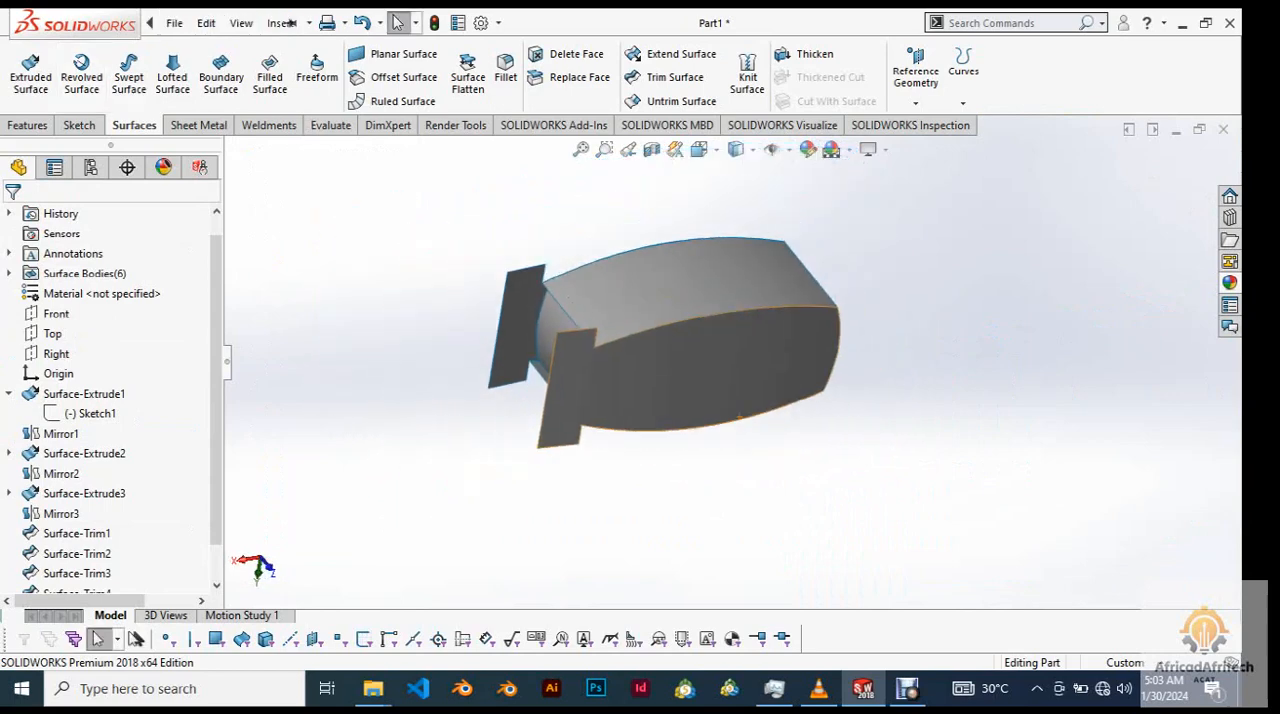
pyautogui.click(675, 77)
pyautogui.scroll(-4, 577, 344)
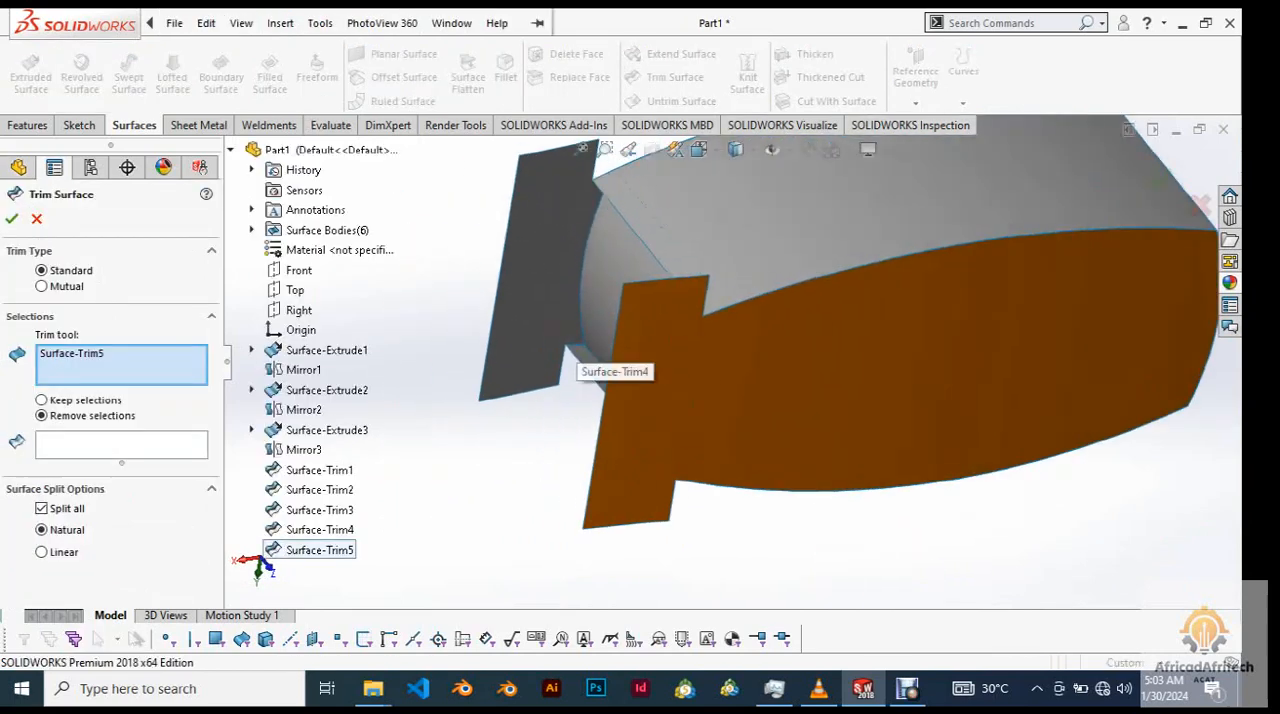
pyautogui.click(596, 334)
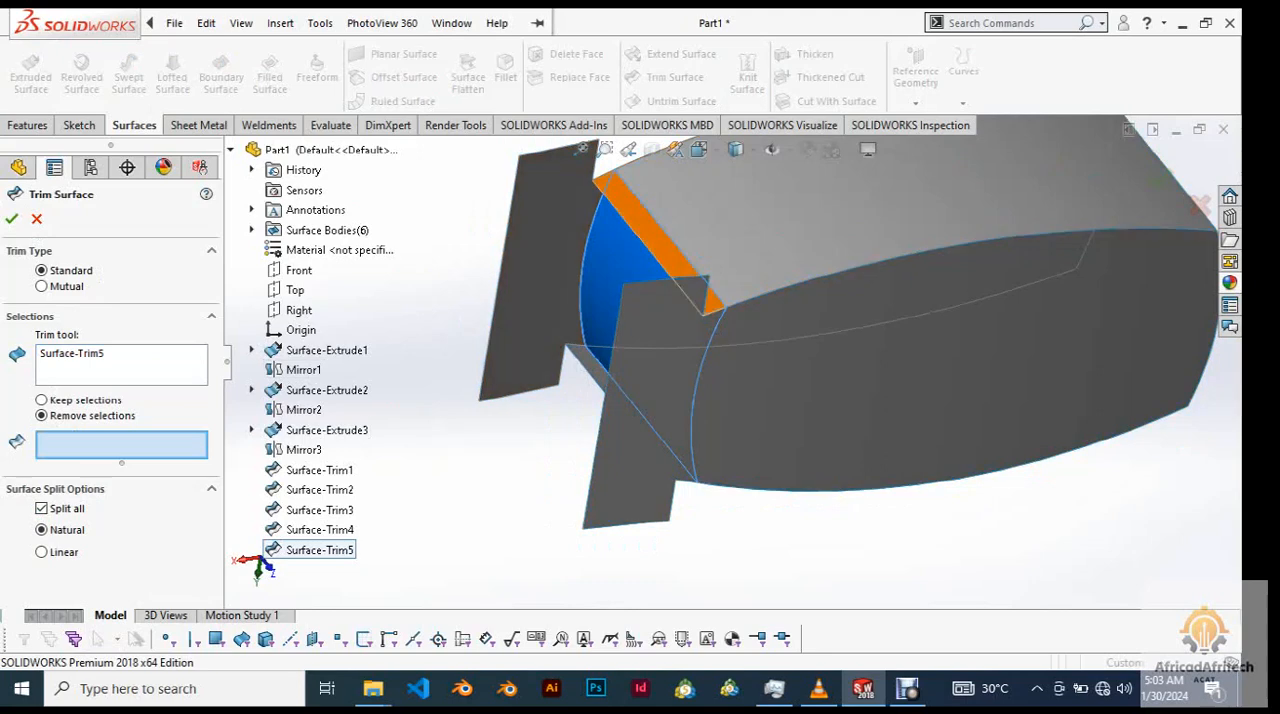
# Trim away the two large tabs and the two narrow strips protruding beyond the end arc surface.
pyautogui.click(535, 280)
pyautogui.click(644, 400)
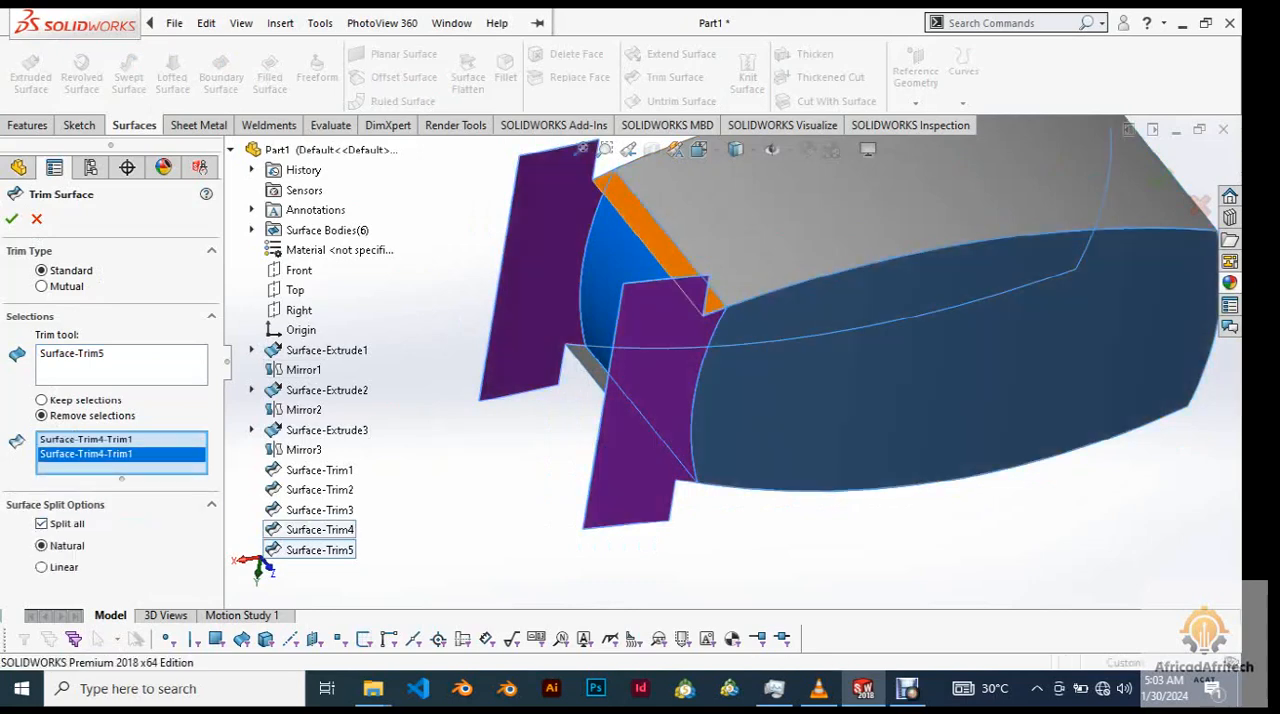
pyautogui.click(662, 242)
pyautogui.scroll(5, 733, 361)
pyautogui.moveTo(733, 361); pyautogui.dragTo(868, 285, button='middle')
pyautogui.scroll(-3, 858, 306)
pyautogui.scroll(-2, 855, 318)
pyautogui.click(855, 327)
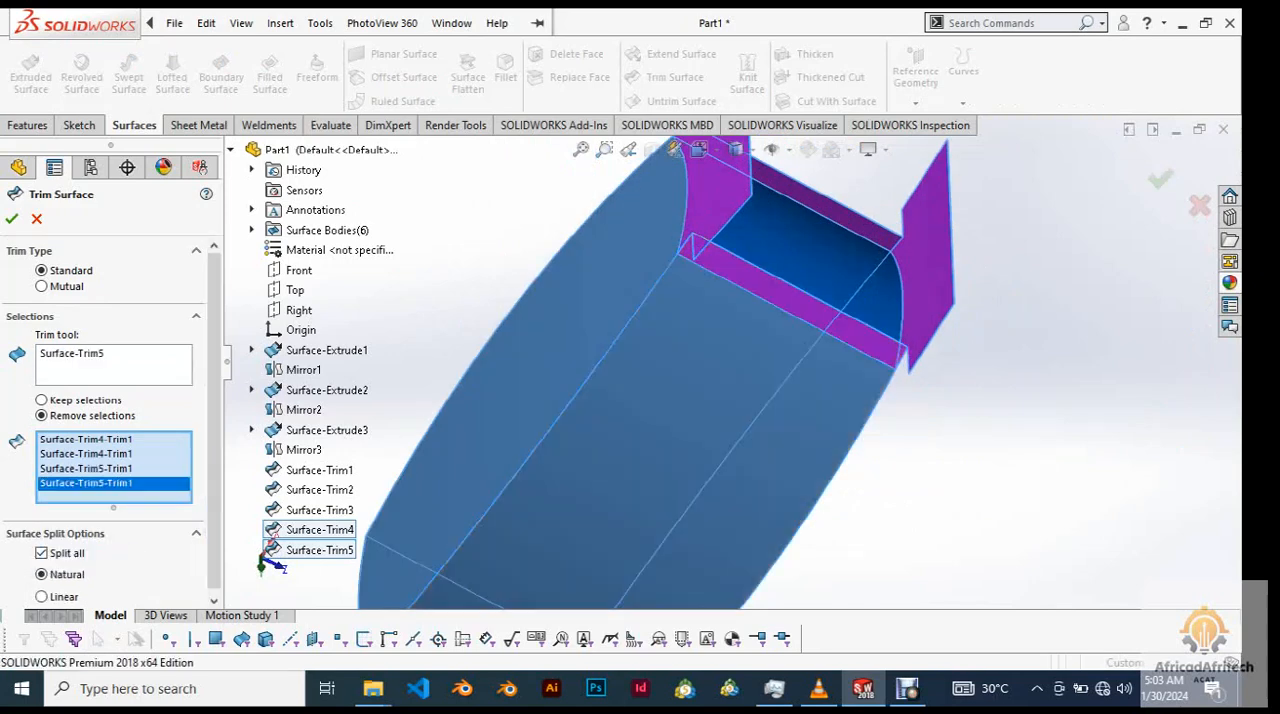
pyautogui.scroll(3, 855, 327)
pyautogui.click(12, 219)
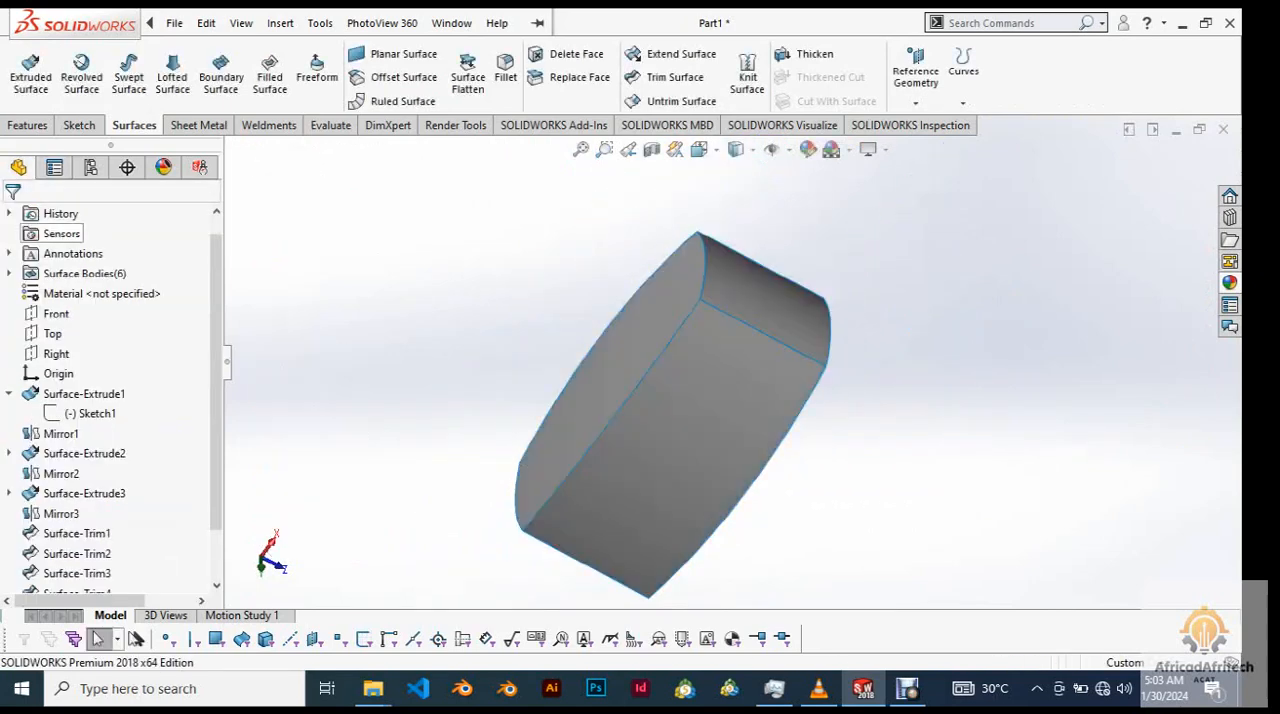
# Examine the trimmed surface body from all sides for remaining protrusions or open edges.
pyautogui.scroll(5, 757, 356)
pyautogui.moveTo(757, 356)
pyautogui.mouseDown(button='middle')
pyautogui.moveTo(650, 372)
pyautogui.moveTo(765, 320)
pyautogui.moveTo(735, 365)
pyautogui.moveTo(780, 415)
pyautogui.moveTo(725, 390)
pyautogui.moveTo(770, 350)
pyautogui.mouseUp(button='middle')
pyautogui.scroll(-6, 790, 320)
pyautogui.scroll(6, 748, 375)
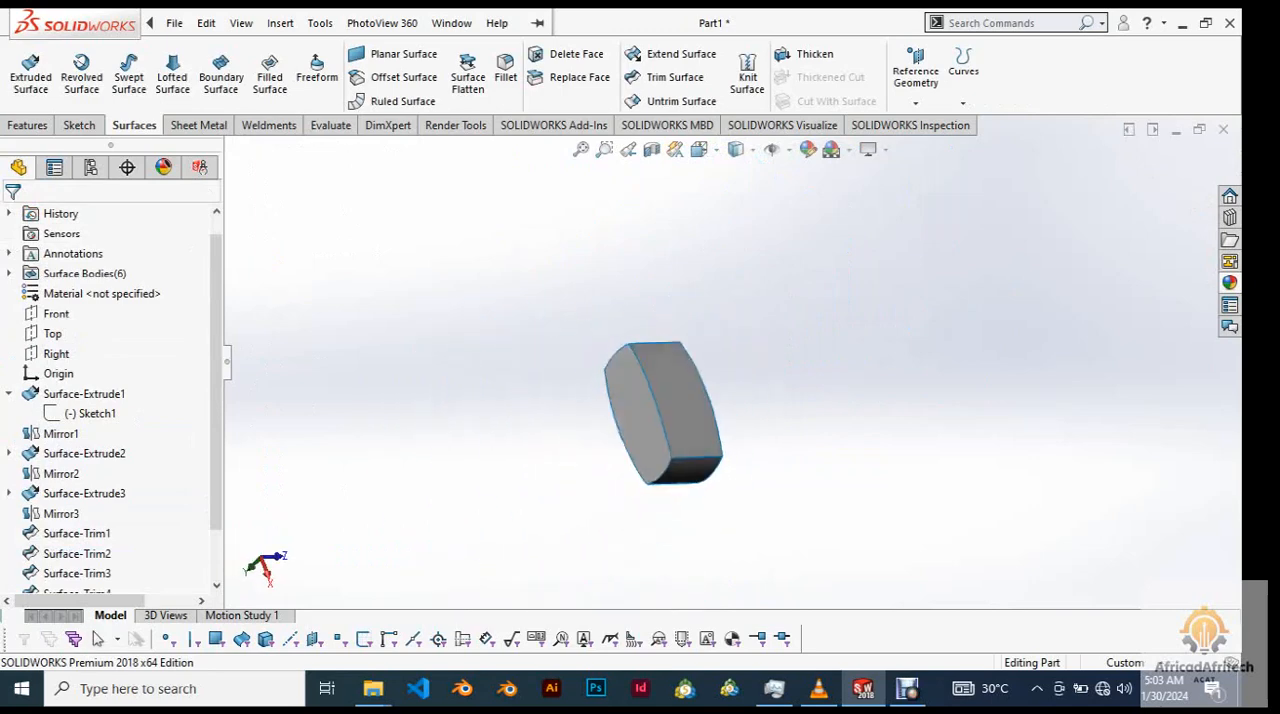
pyautogui.scroll(-6, 614, 440)
pyautogui.moveTo(1010, 335); pyautogui.dragTo(858, 348, button='middle')
pyautogui.scroll(4, 858, 348)
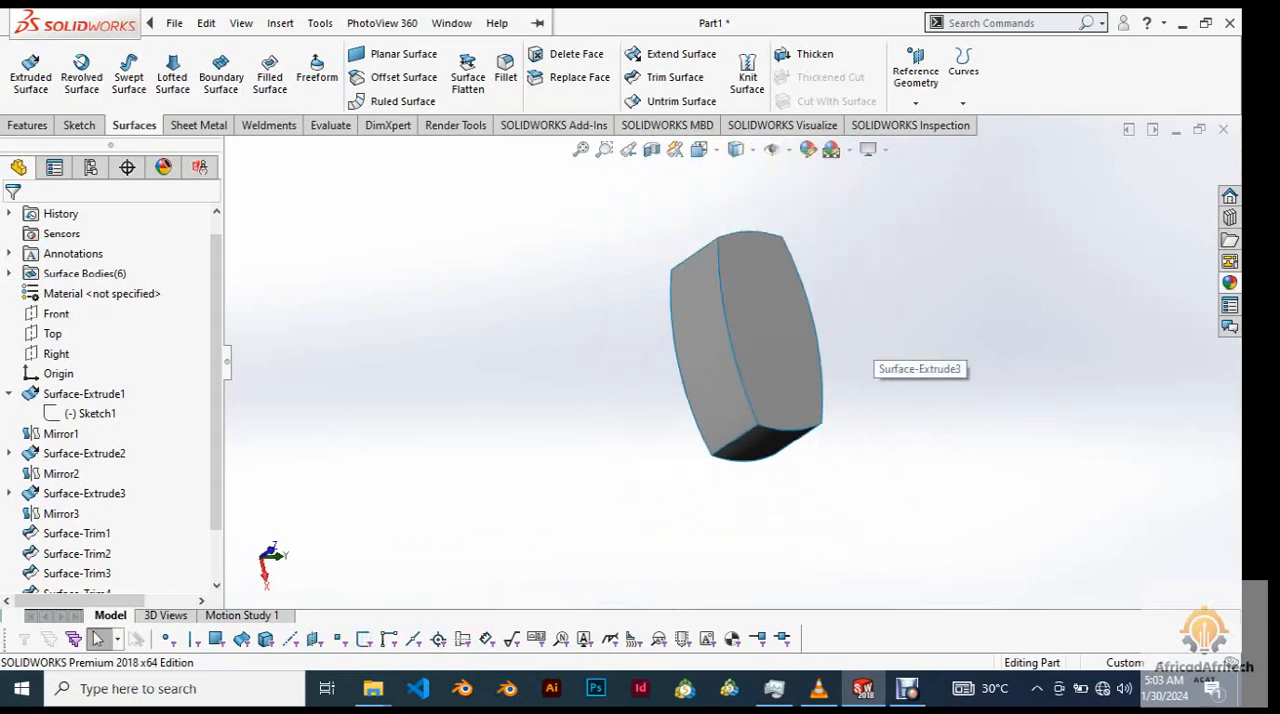
pyautogui.scroll(-5, 858, 348)
pyautogui.scroll(5, 858, 348)
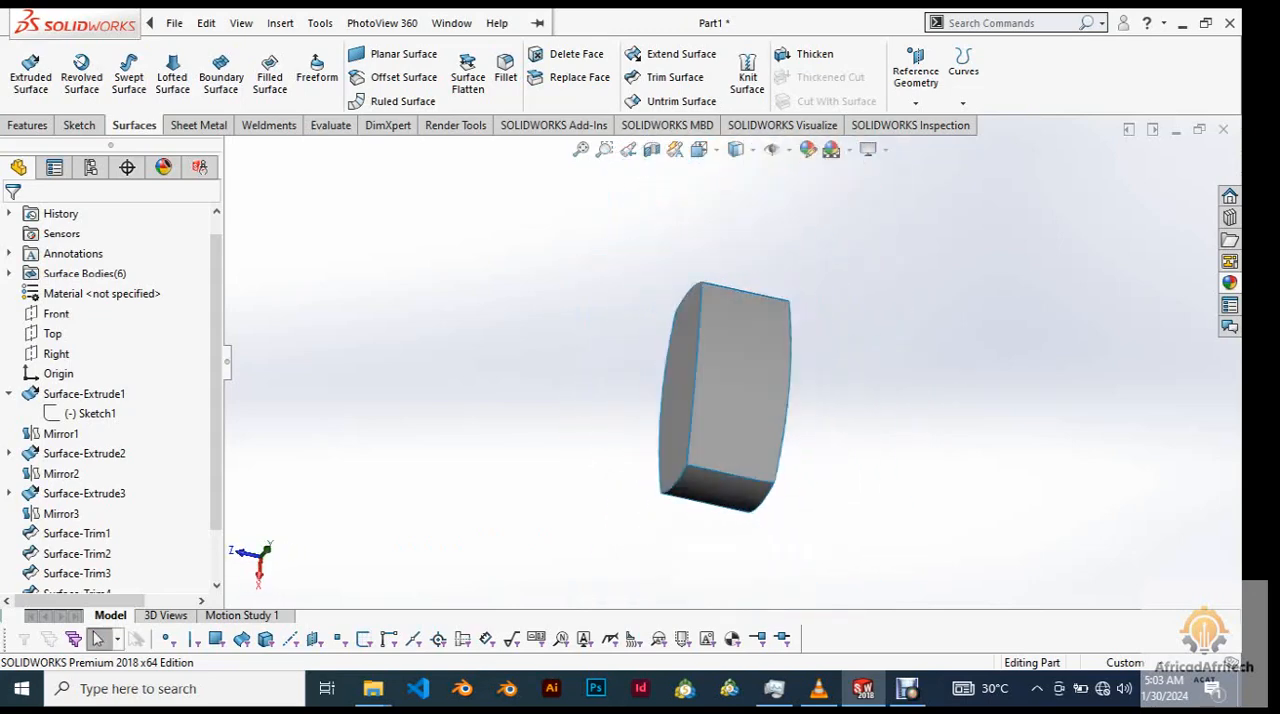
pyautogui.moveTo(858, 348); pyautogui.dragTo(940, 345, button='middle')
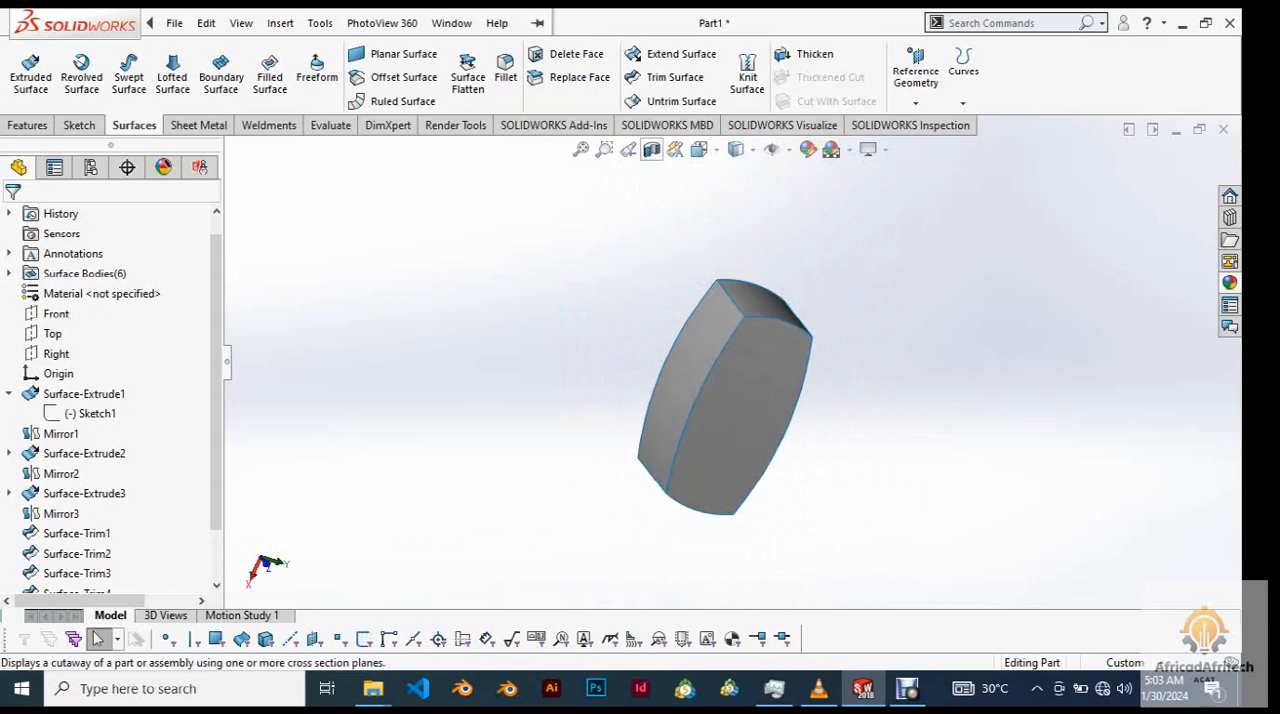
# Preview a planar section view through the Front plane to check the inside, and close it without applying.
pyautogui.click(651, 149)
pyautogui.moveTo(800, 400); pyautogui.dragTo(905, 400, button='middle')
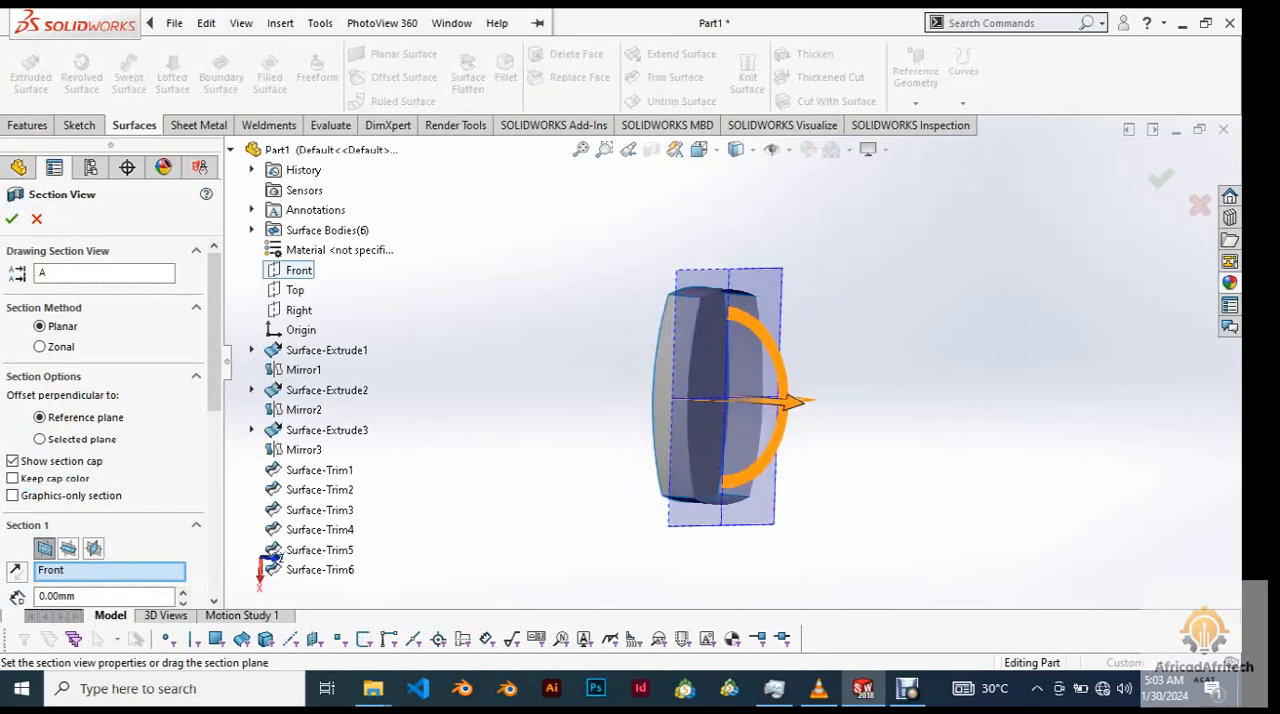
pyautogui.click(36, 219)
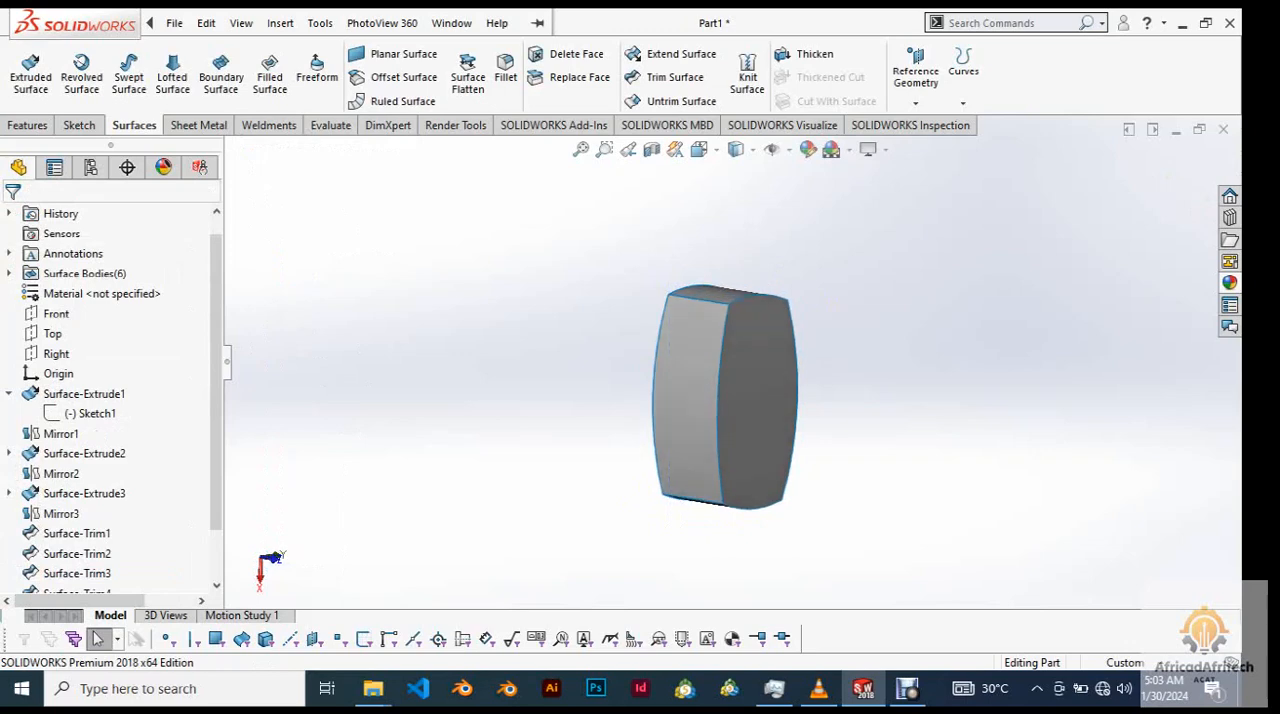
# Start a Fillet for the edges of the trimmed surface body and choose the constant size fillet type.
pyautogui.moveTo(735, 390); pyautogui.dragTo(700, 415, button='middle')
pyautogui.scroll(-5, 747, 332)
pyautogui.scroll(3, 747, 332)
pyautogui.moveTo(747, 332); pyautogui.dragTo(750, 380, button='middle')
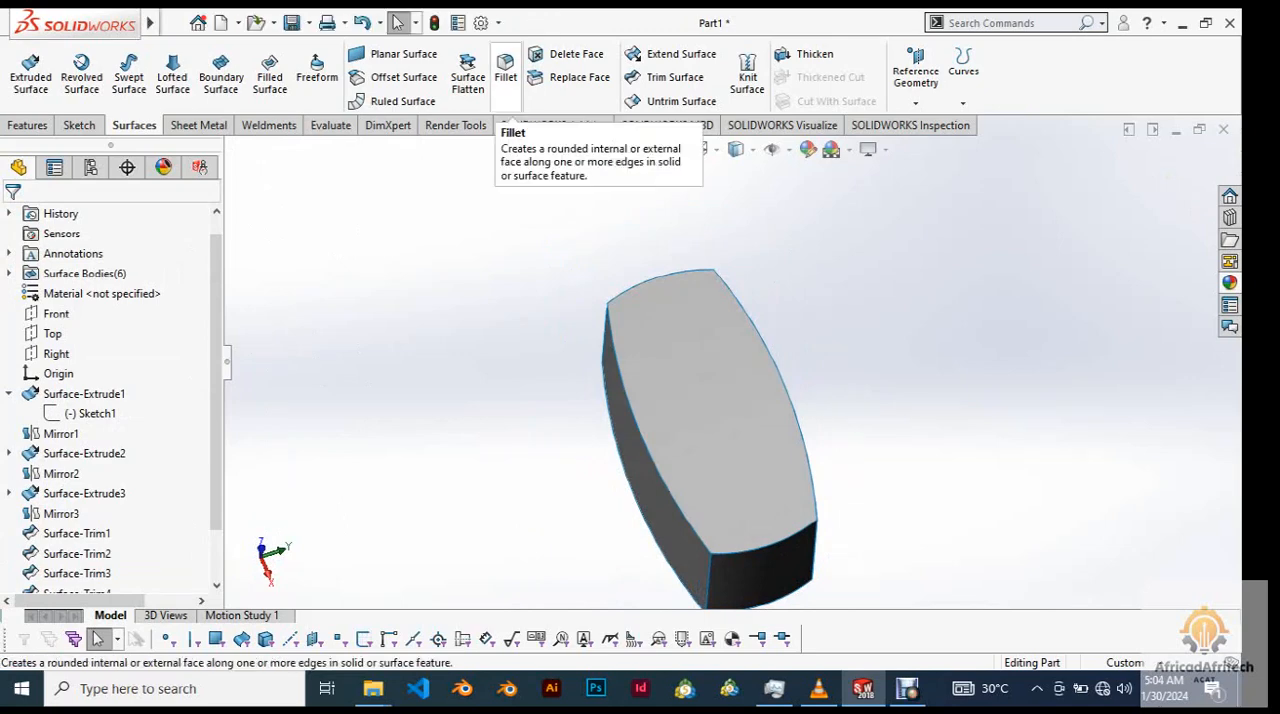
pyautogui.click(506, 80)
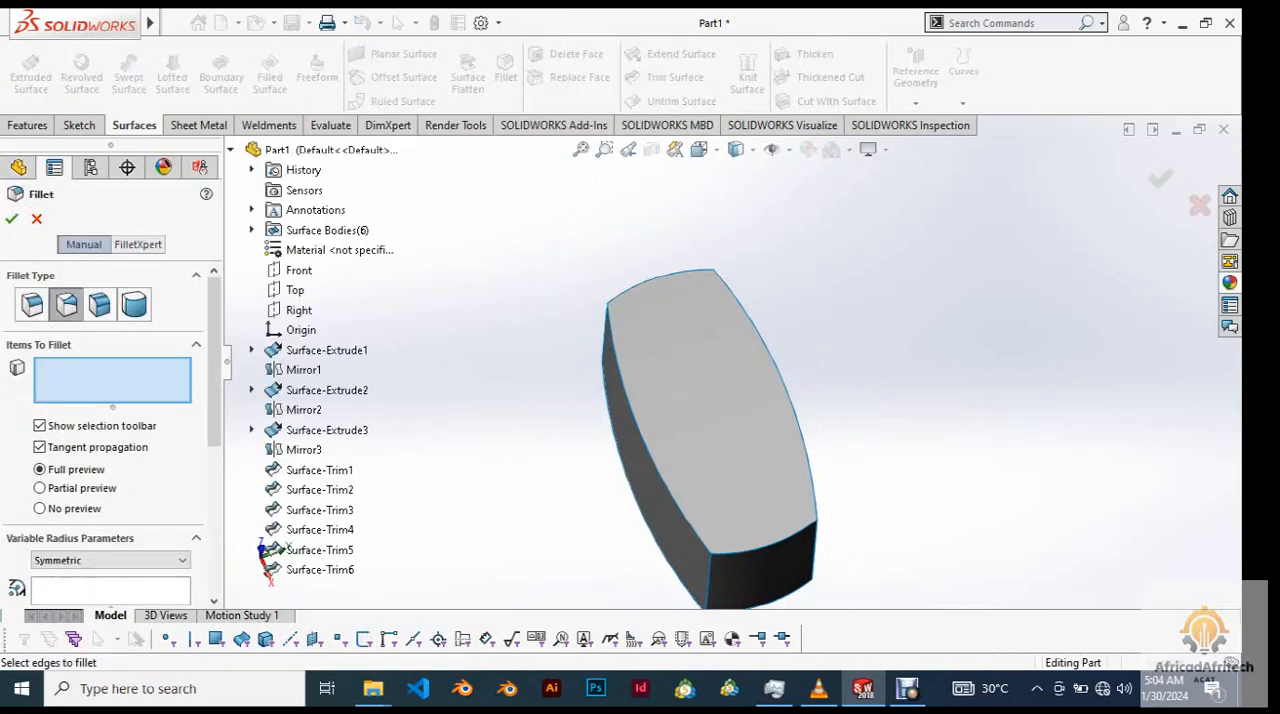
pyautogui.moveTo(700, 440); pyautogui.dragTo(710, 435, button='middle')
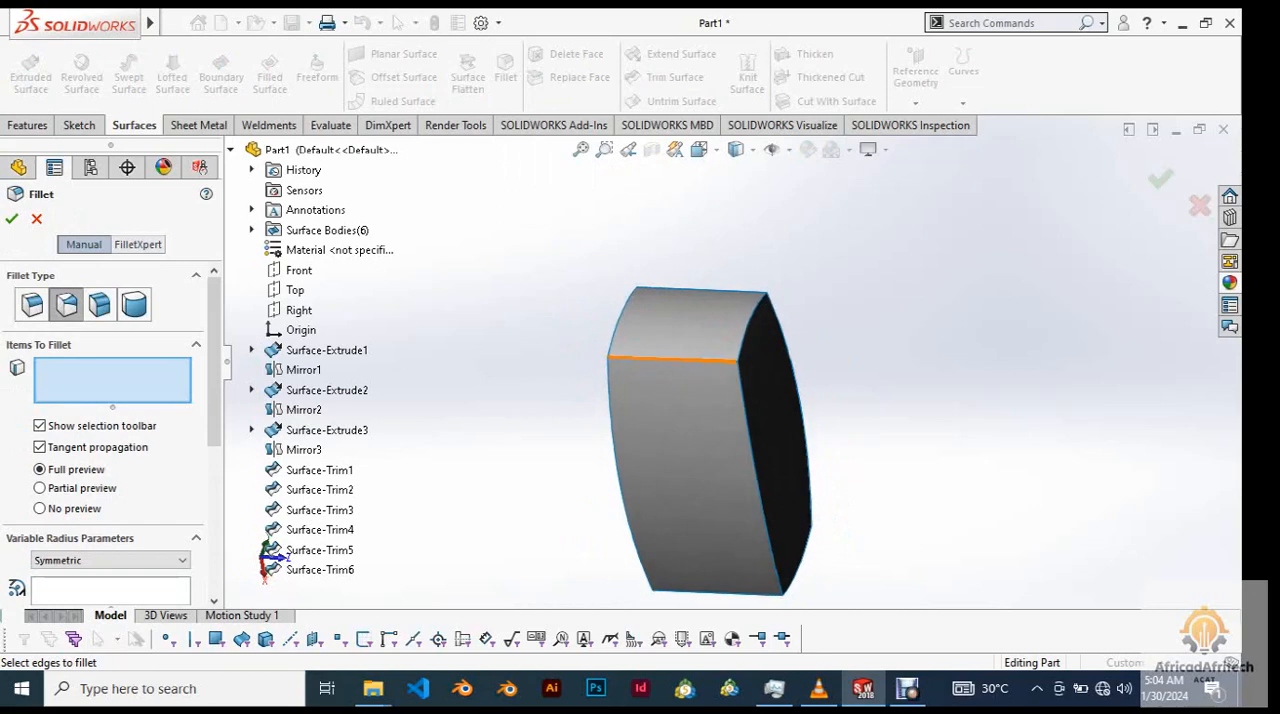
pyautogui.scroll(3, 733, 343)
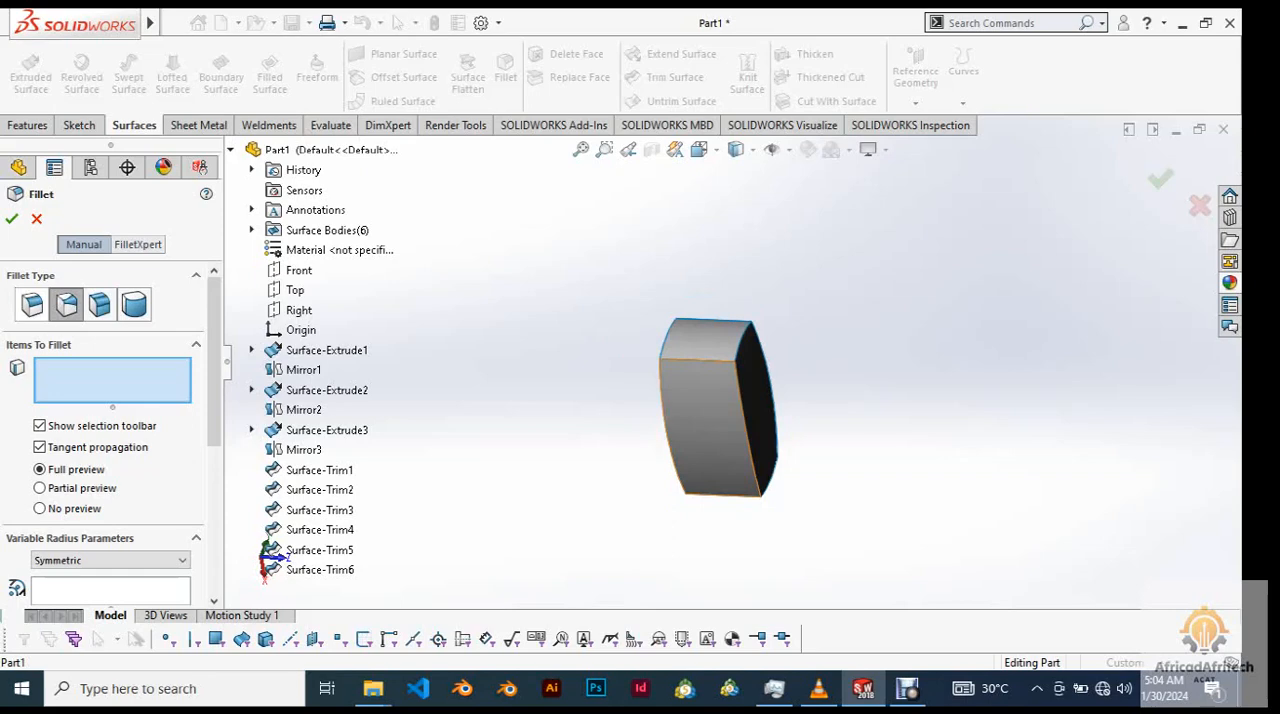
pyautogui.click(32, 305)
pyautogui.scroll(-5, 543, 352)
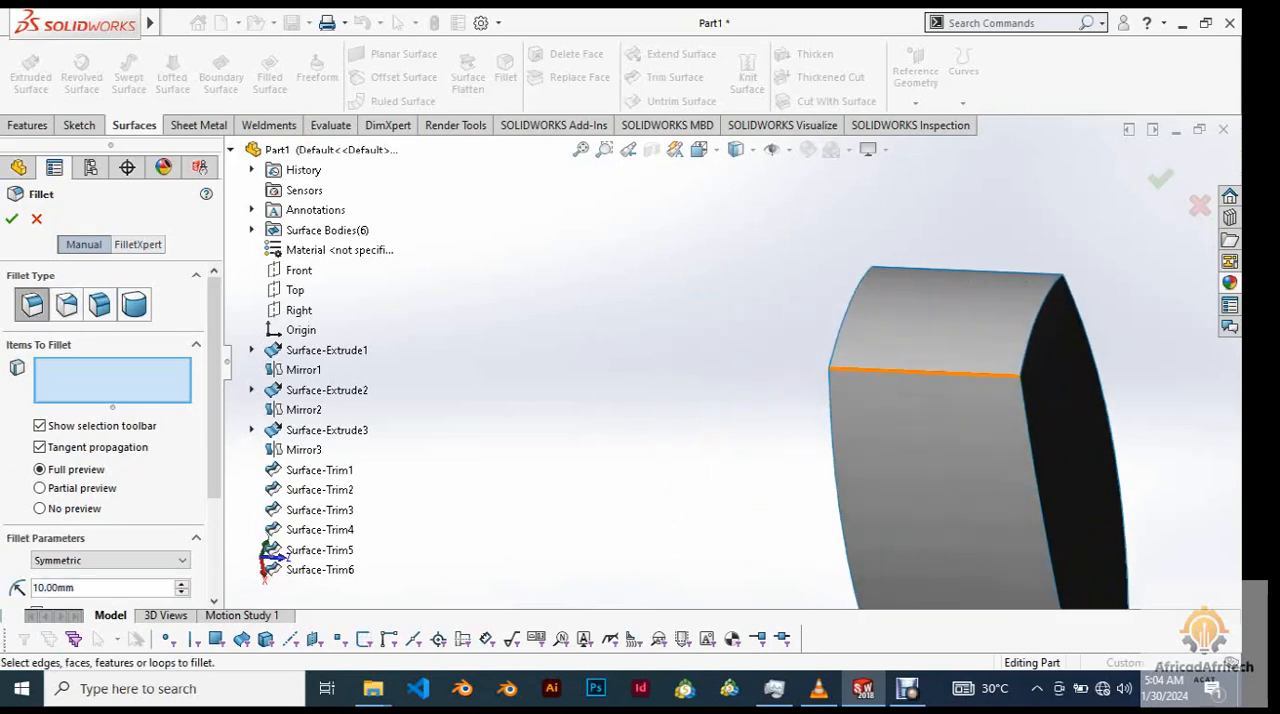
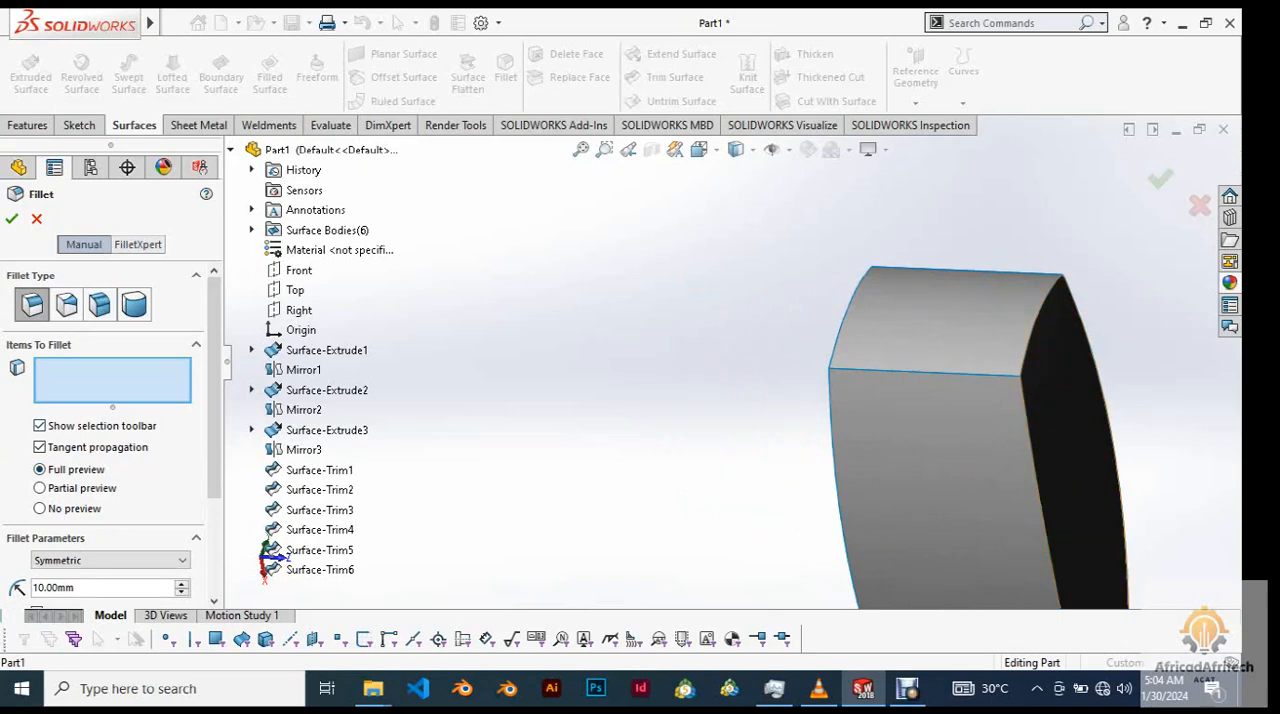
# Cancel the Fillet command without rounding any edges of the trimmed surface body.
pyautogui.scroll(-4, 1163, 312)
pyautogui.scroll(5, 1160, 330)
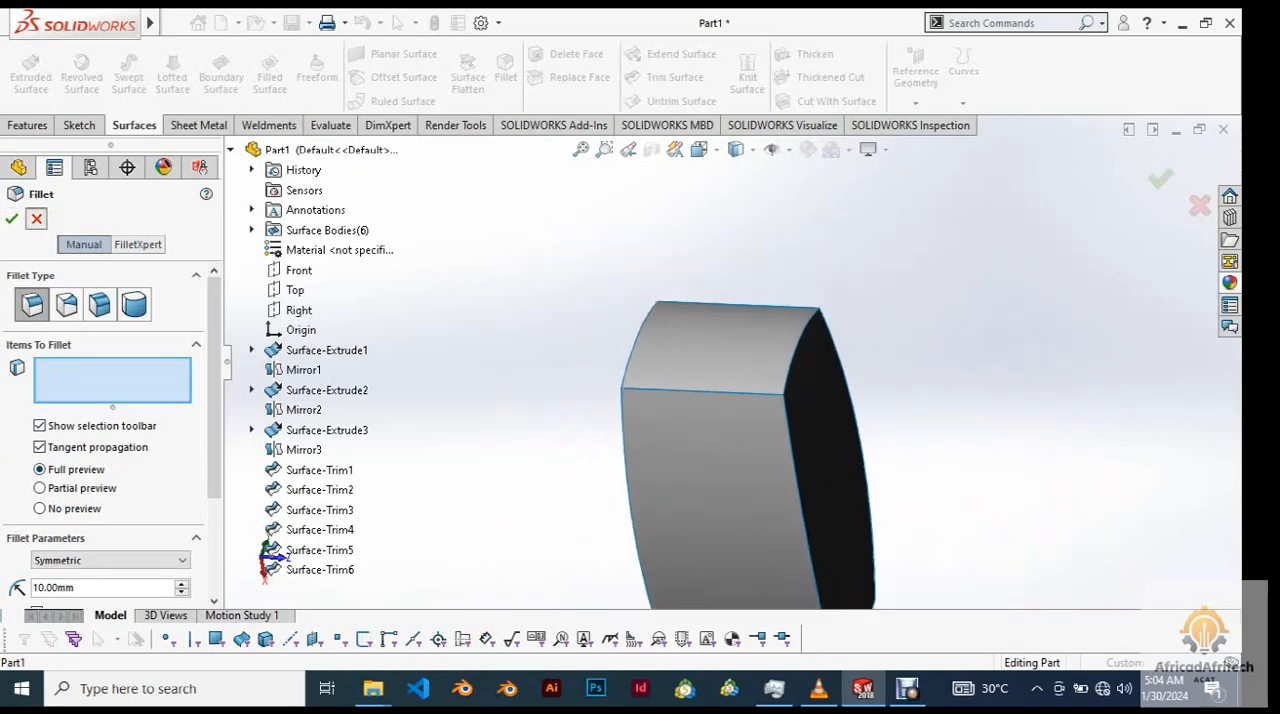
pyautogui.press('Escape')
# Examine the trimmed shape from several sides and pick individual faces to check whether they are still separate surfaces.
pyautogui.scroll(4, 760, 420)
pyautogui.moveTo(840, 420); pyautogui.dragTo(772, 365, button='middle')
pyautogui.scroll(-2, 772, 365)
pyautogui.scroll(-3, 769, 362)
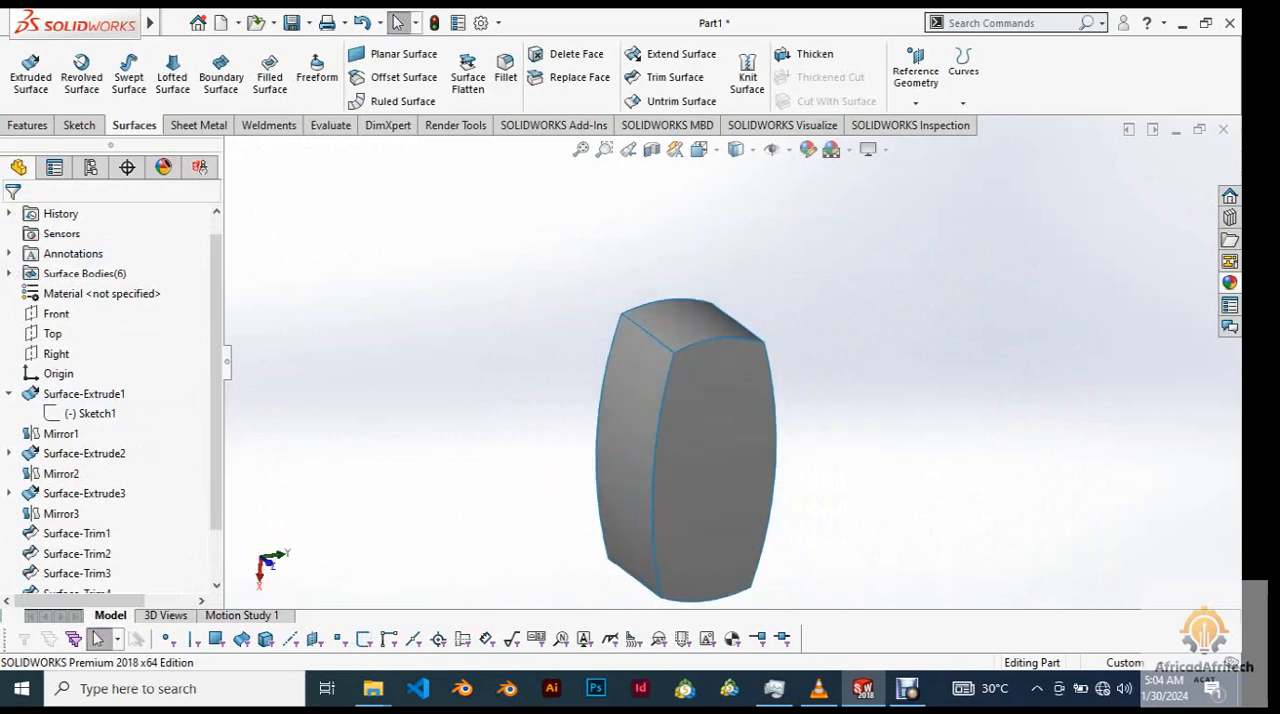
pyautogui.click(715, 327)
pyautogui.click(726, 401)
pyautogui.click(623, 401)
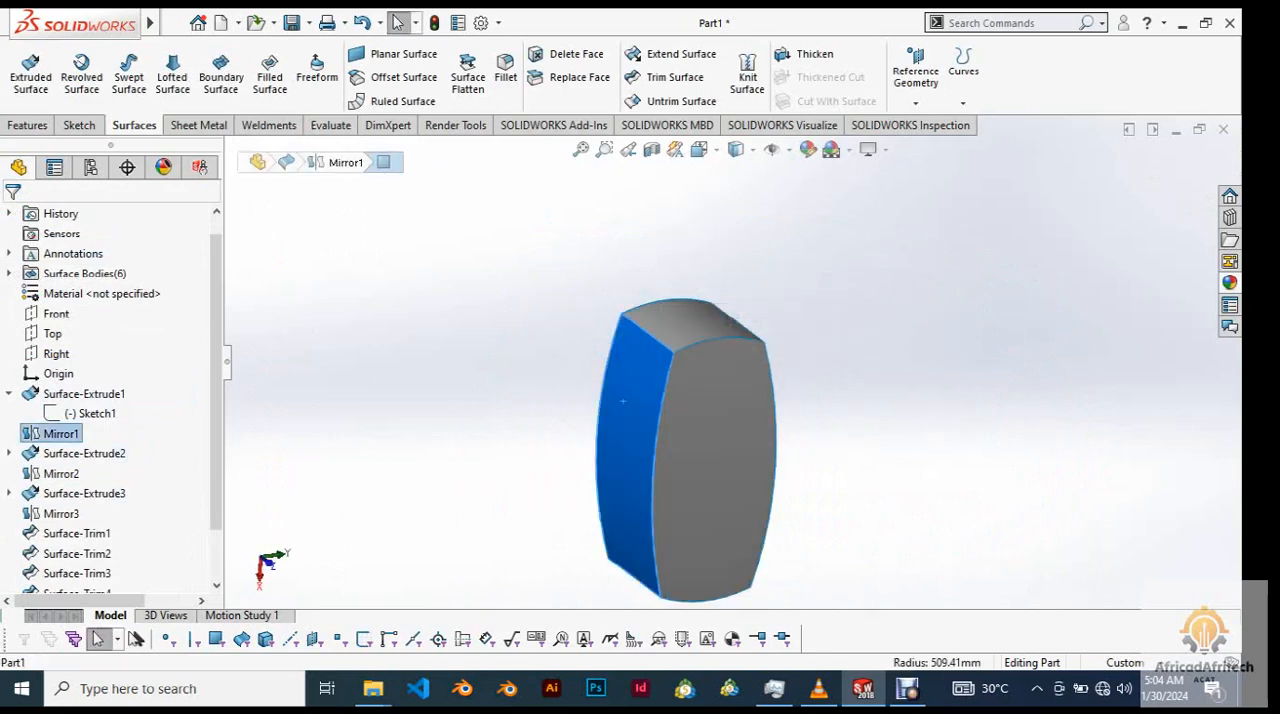
pyautogui.moveTo(623, 401)
pyautogui.mouseDown(button='middle')
pyautogui.moveTo(572, 372)
pyautogui.moveTo(583, 402)
pyautogui.moveTo(622, 370)
pyautogui.moveTo(632, 386)
pyautogui.mouseUp(button='middle')
pyautogui.scroll(3, 690, 363)
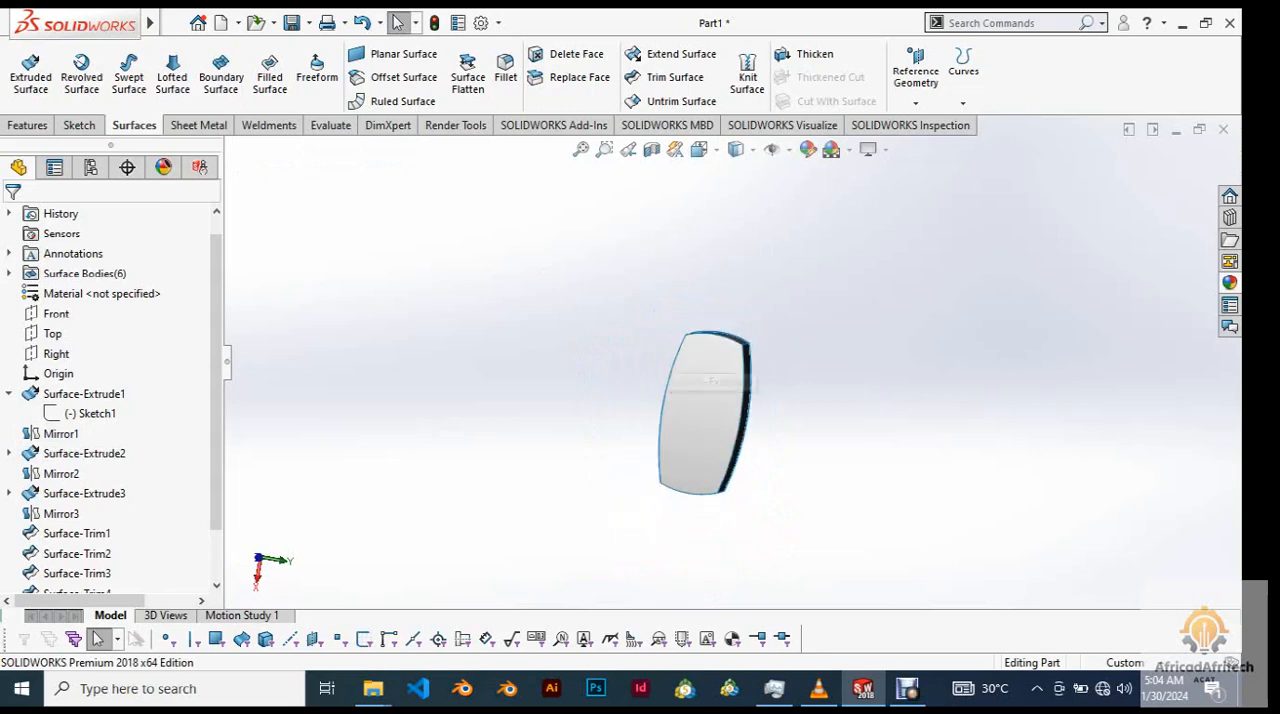
pyautogui.rightClick(748, 428)
pyautogui.press('Escape')
pyautogui.moveTo(748, 428); pyautogui.dragTo(690, 424, button='middle')
pyautogui.moveTo(704, 480); pyautogui.dragTo(710, 488, button='middle')
pyautogui.scroll(-2, 710, 488)
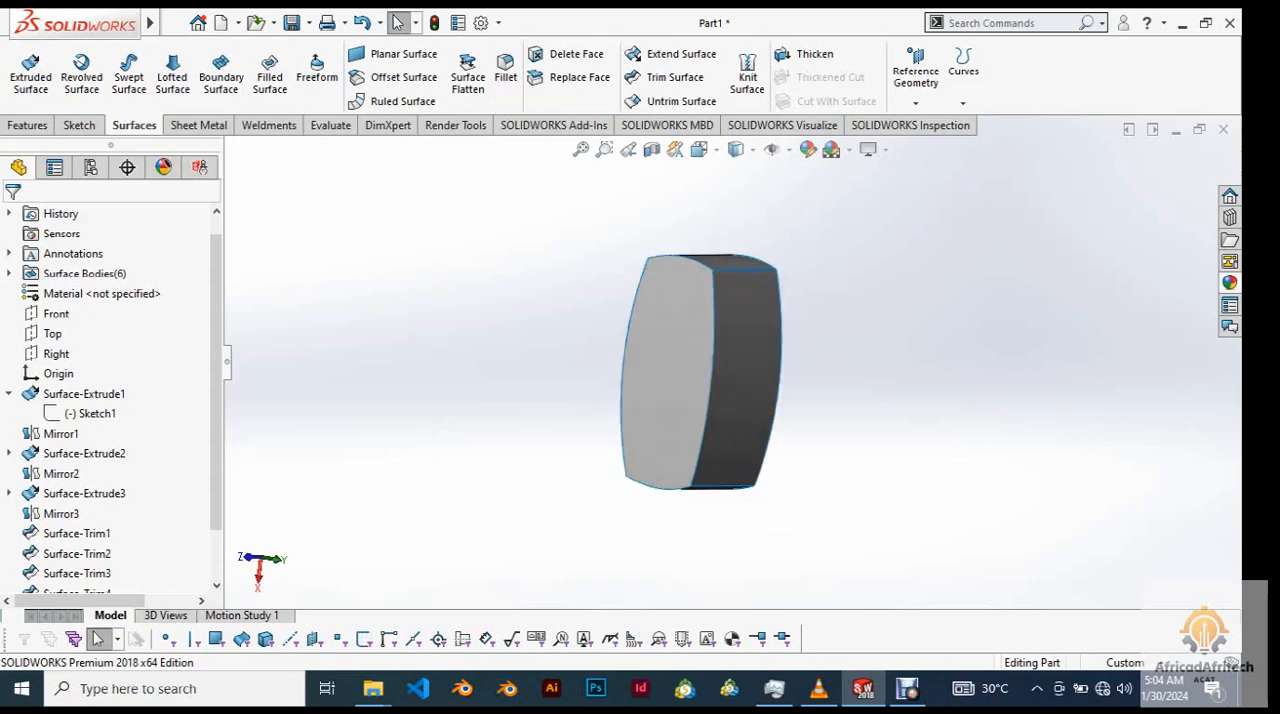
# Knit all six trimmed surfaces together with Create solid and Merge entities enabled, leaving Gap Control off.
pyautogui.click(747, 75)
pyautogui.scroll(1, 760, 370)
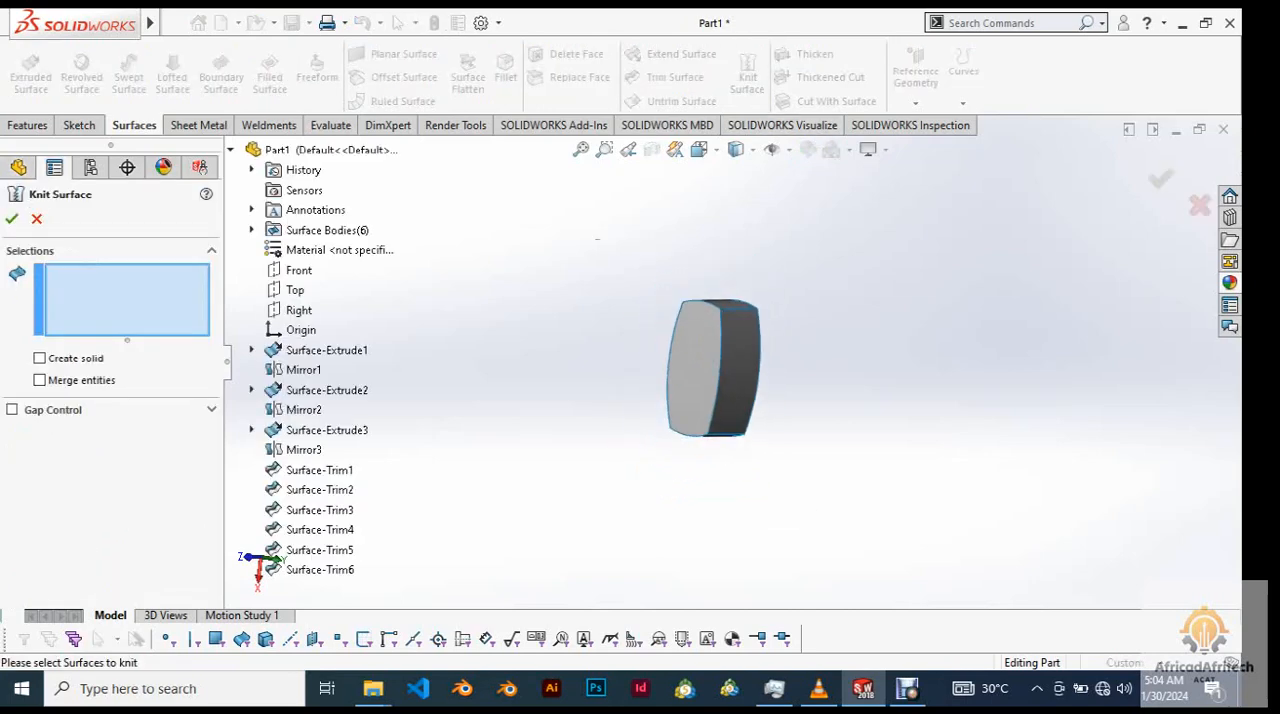
pyautogui.moveTo(595, 239); pyautogui.dragTo(860, 508)
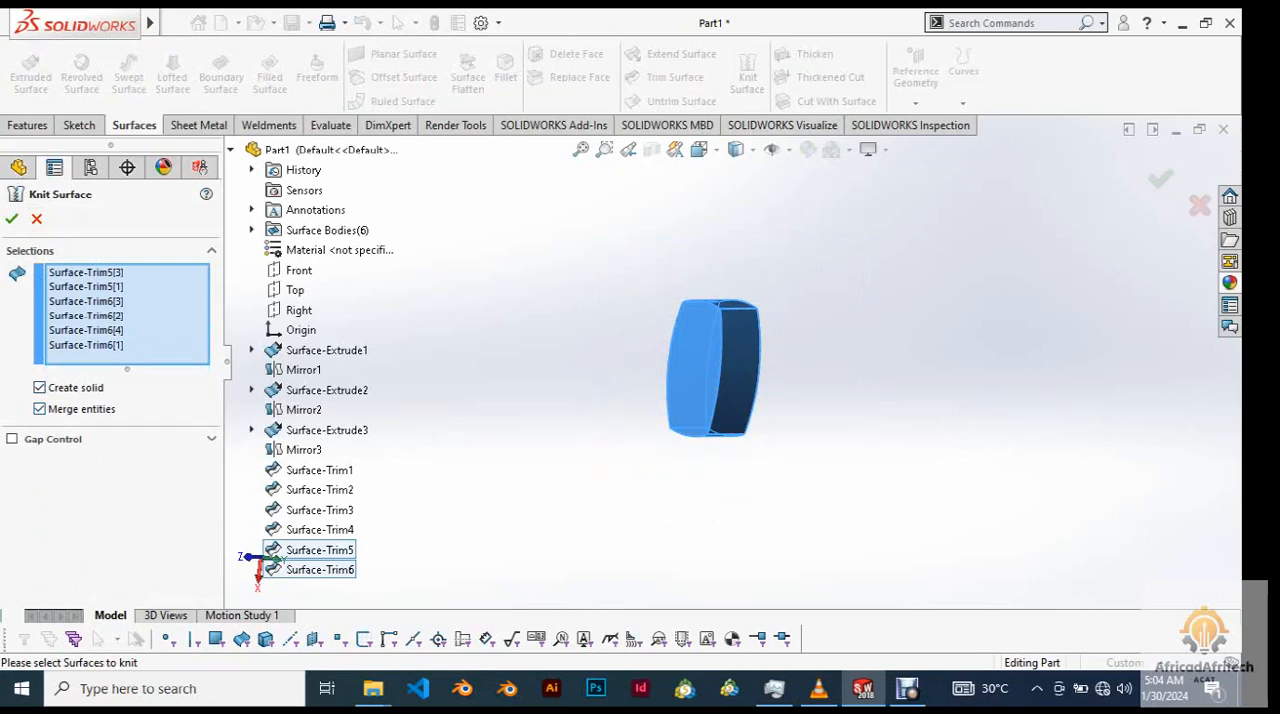
pyautogui.click(211, 439)
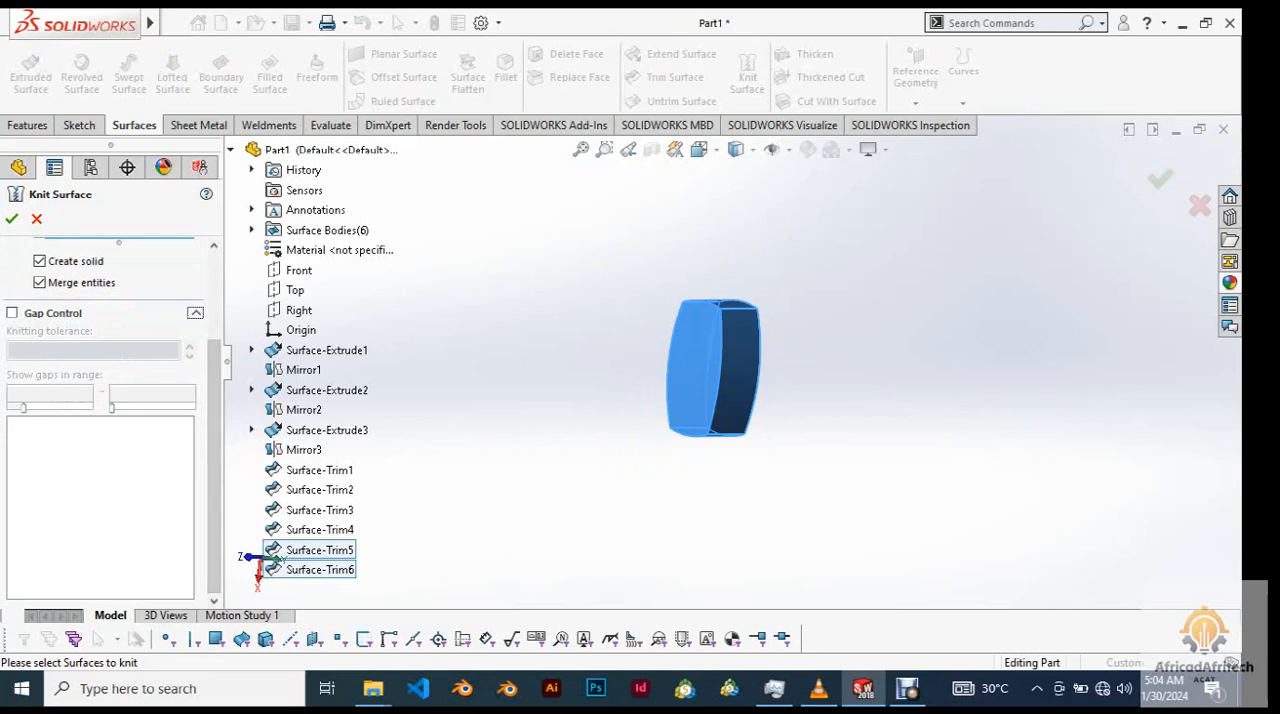
pyautogui.moveTo(214, 430); pyautogui.dragTo(214, 410)
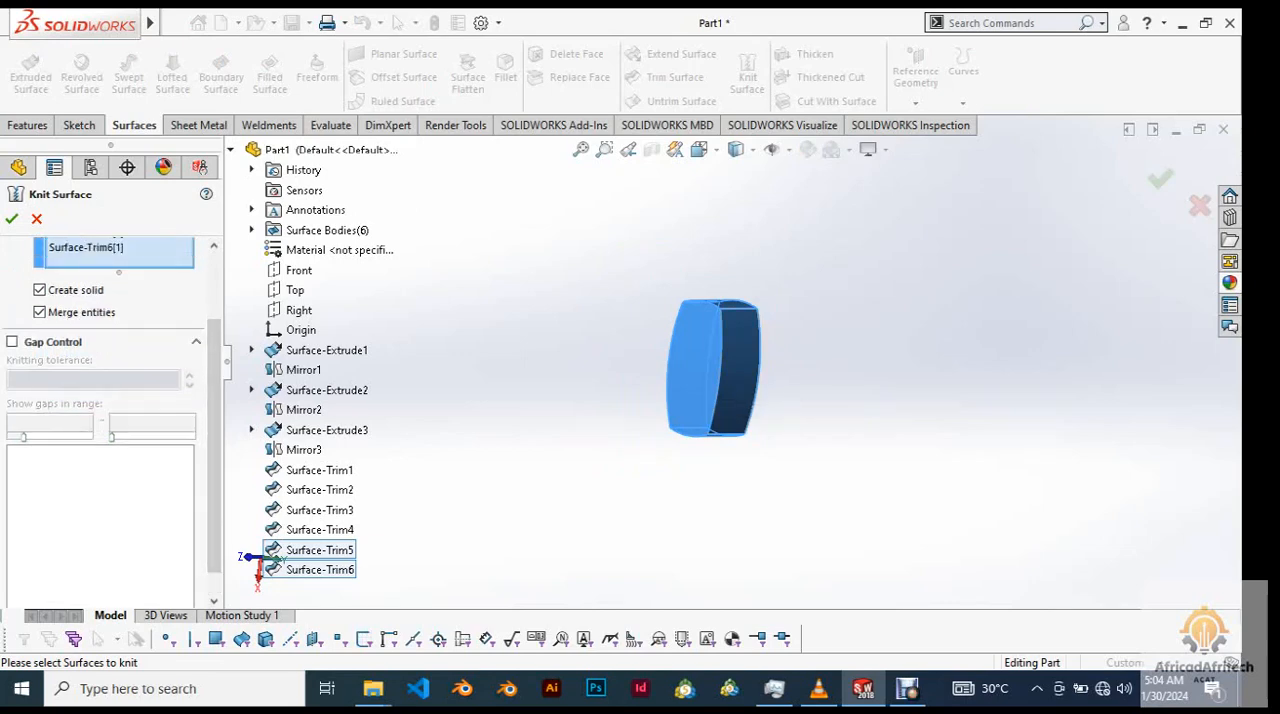
pyautogui.click(196, 342)
pyautogui.click(12, 218)
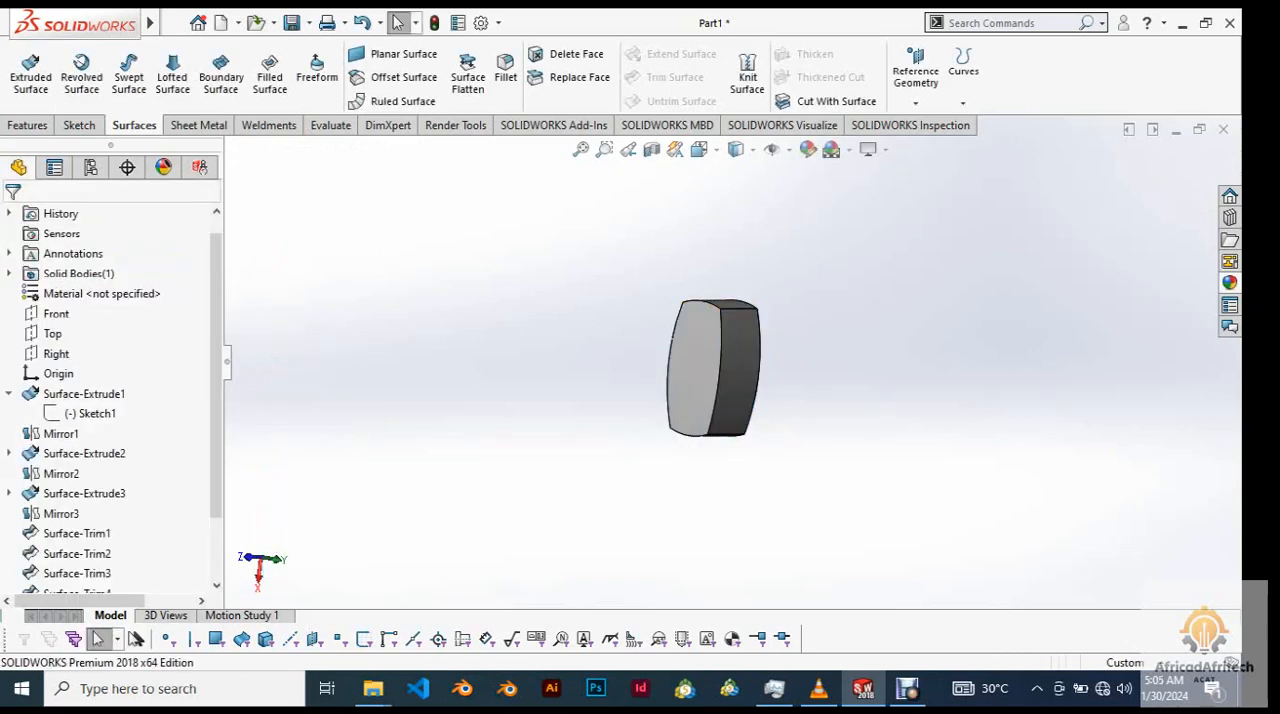
# Examine the knit feature in the model history and the faces of the knitted body.
pyautogui.scroll(-5, 787, 363)
pyautogui.scroll(4, 787, 363)
pyautogui.moveTo(216, 385); pyautogui.dragTo(216, 446)
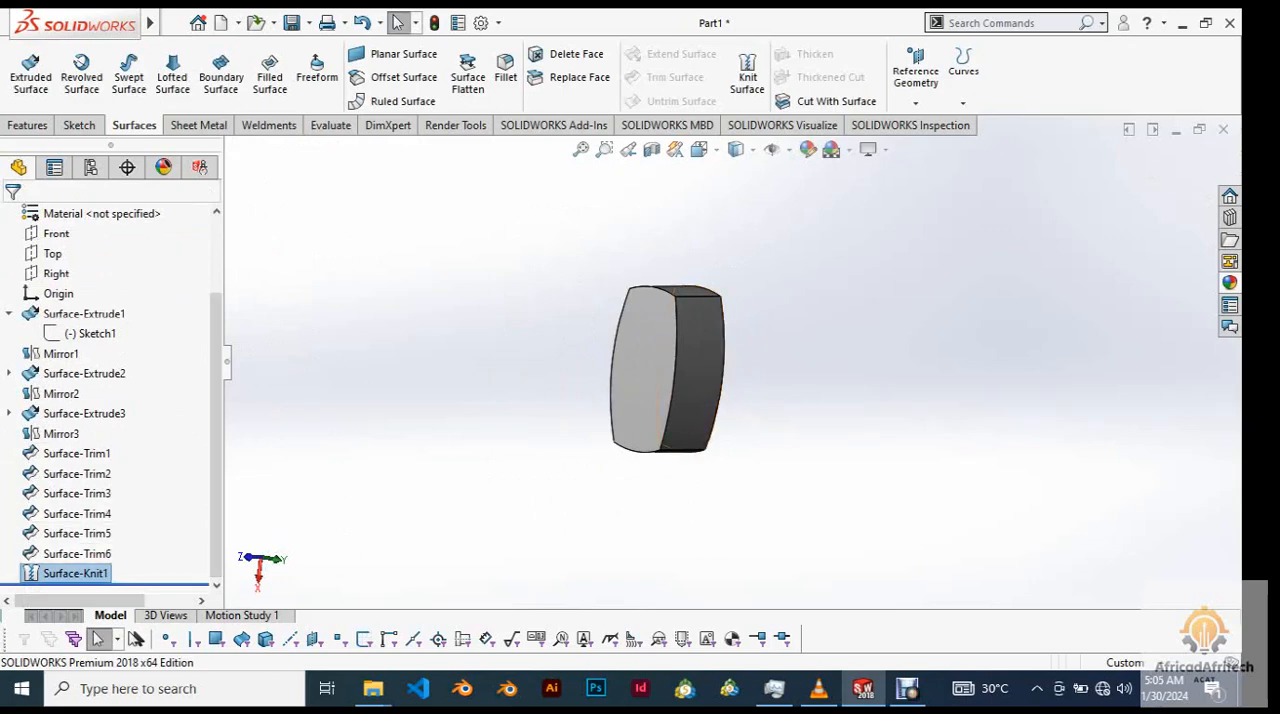
pyautogui.scroll(-3, 643, 357)
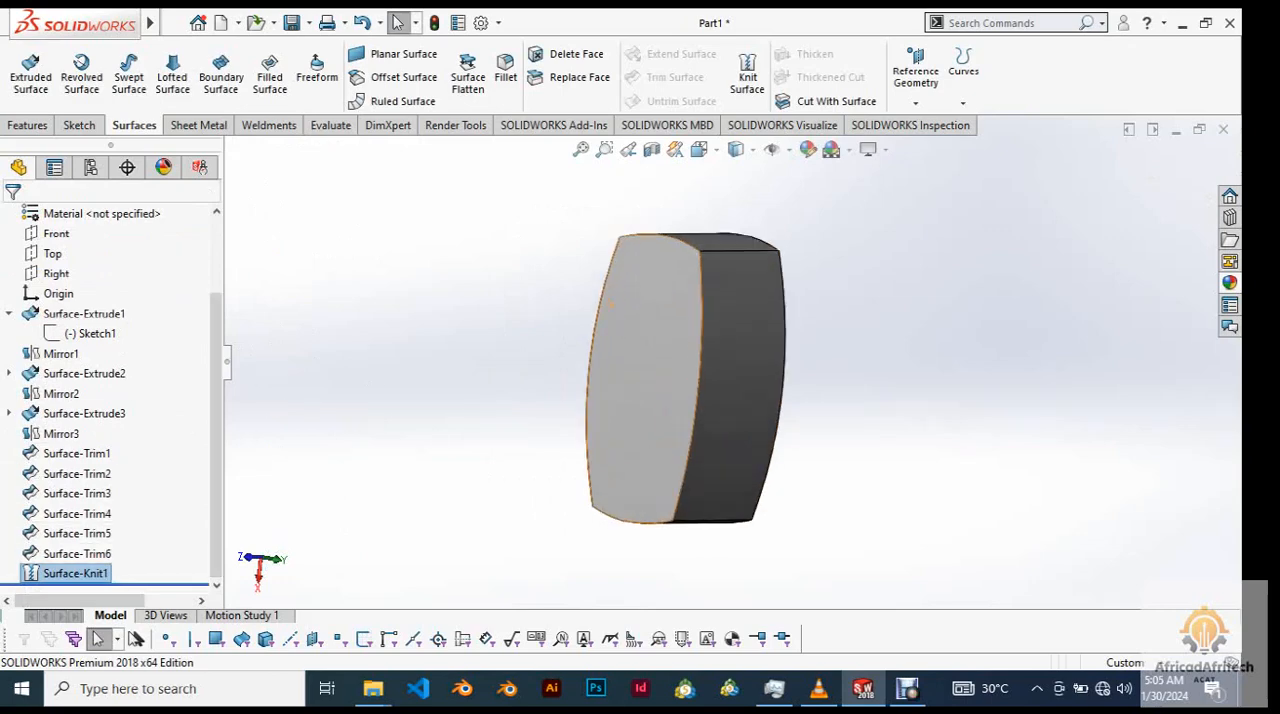
pyautogui.click(724, 300)
pyautogui.click(652, 343)
pyautogui.scroll(3, 652, 343)
pyautogui.moveTo(652, 343); pyautogui.dragTo(676, 351, button='middle')
pyautogui.press('Escape')
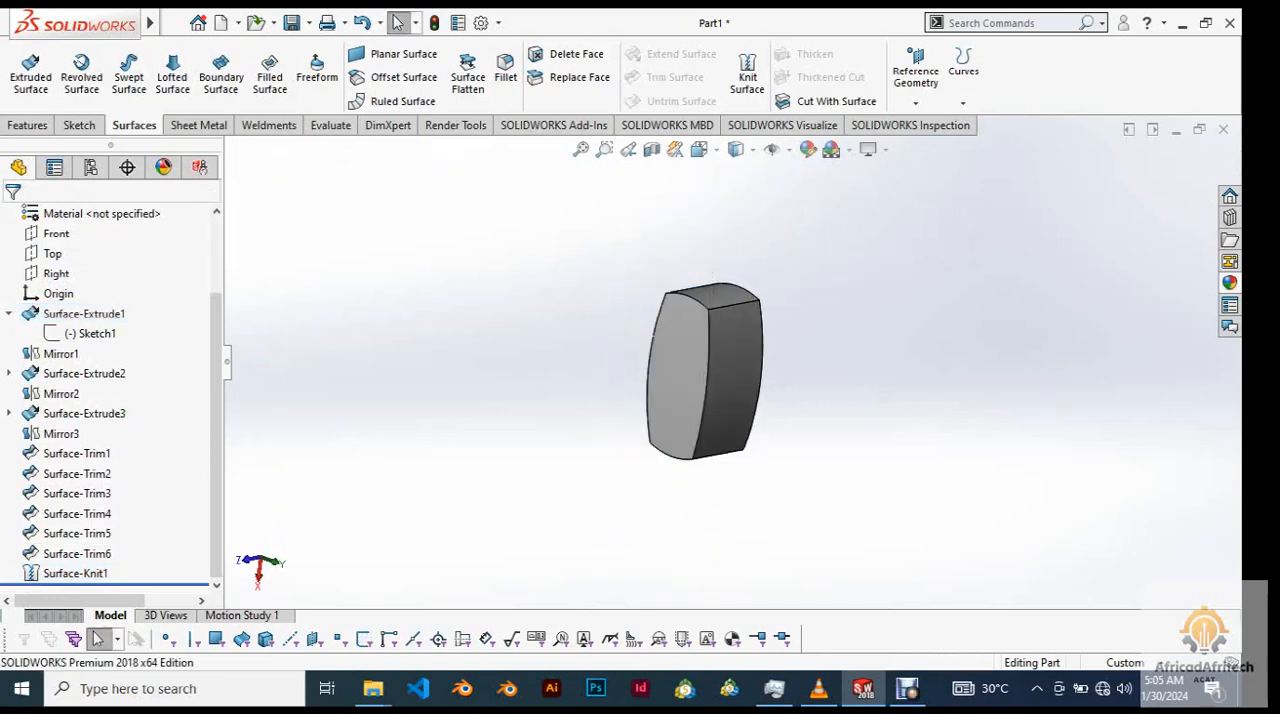
# Preview a planar section of the knitted solid through the Front plane from several angles, and close it without applying.
pyautogui.click(651, 149)
pyautogui.scroll(-5, 716, 320)
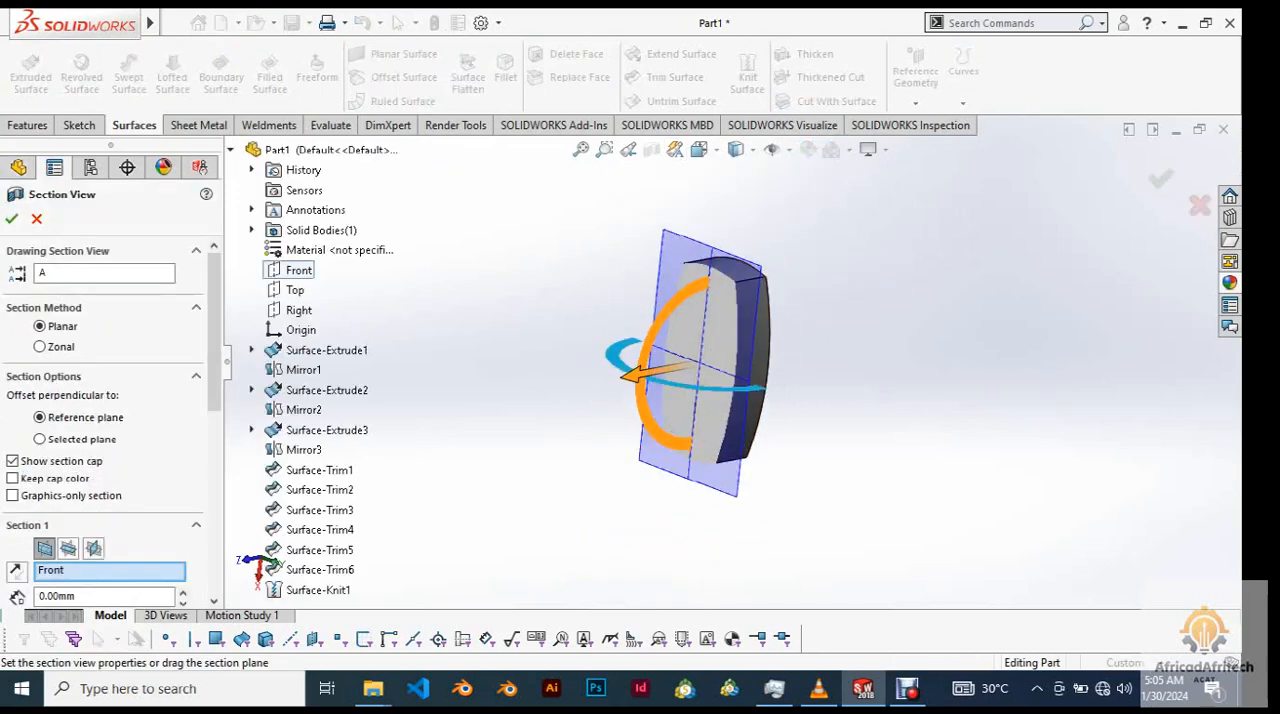
pyautogui.scroll(4, 716, 320)
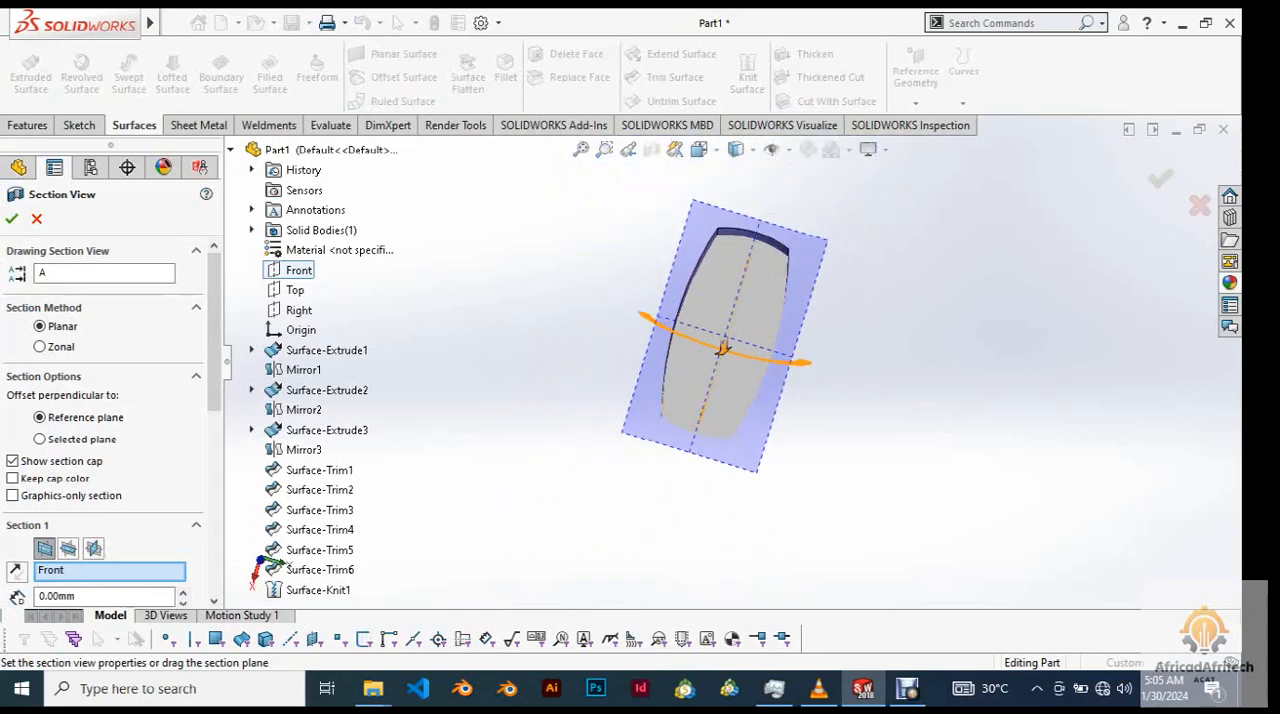
pyautogui.moveTo(722, 348); pyautogui.dragTo(762, 352, button='middle')
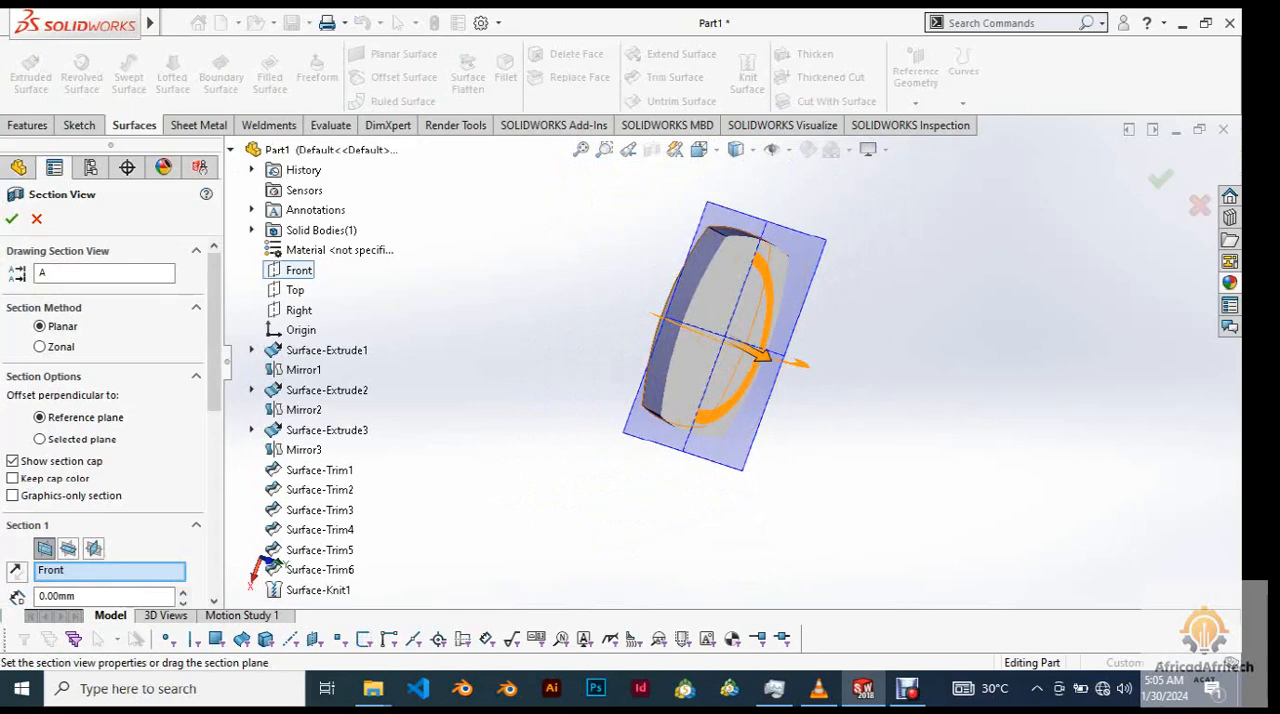
pyautogui.moveTo(759, 353); pyautogui.dragTo(695, 362, button='middle')
pyautogui.scroll(-1, 732, 275)
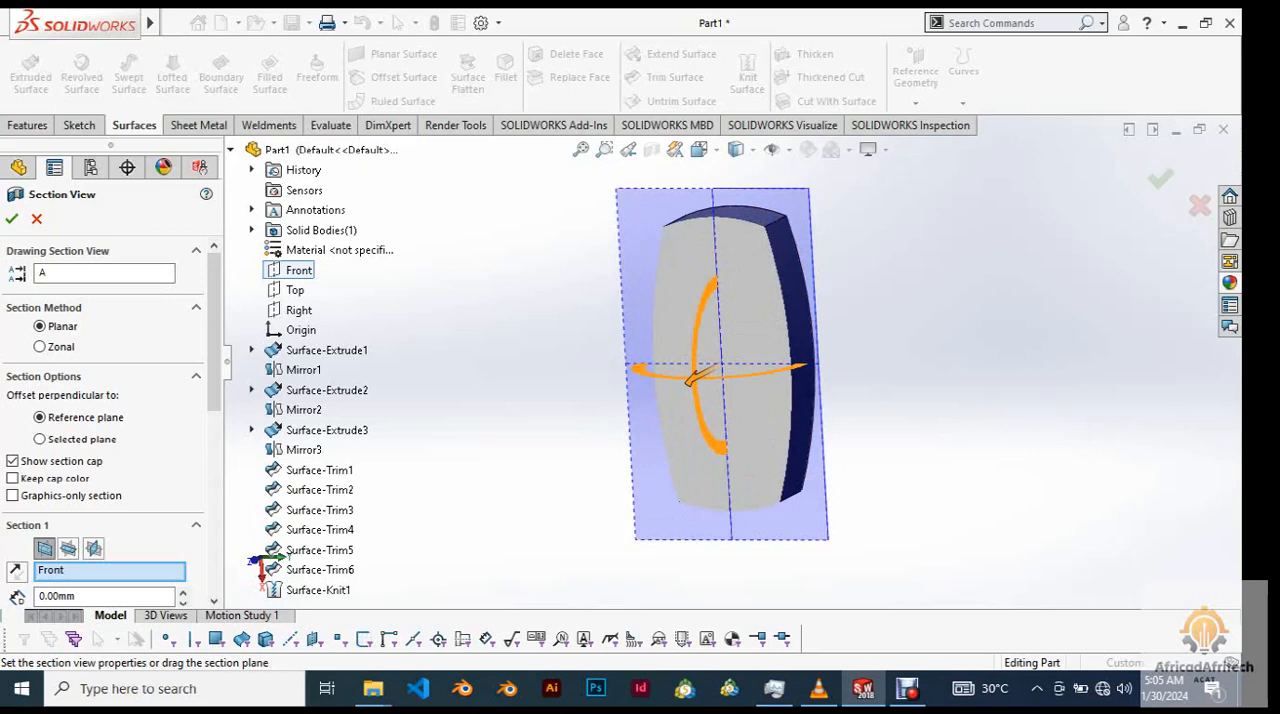
pyautogui.click(36, 218)
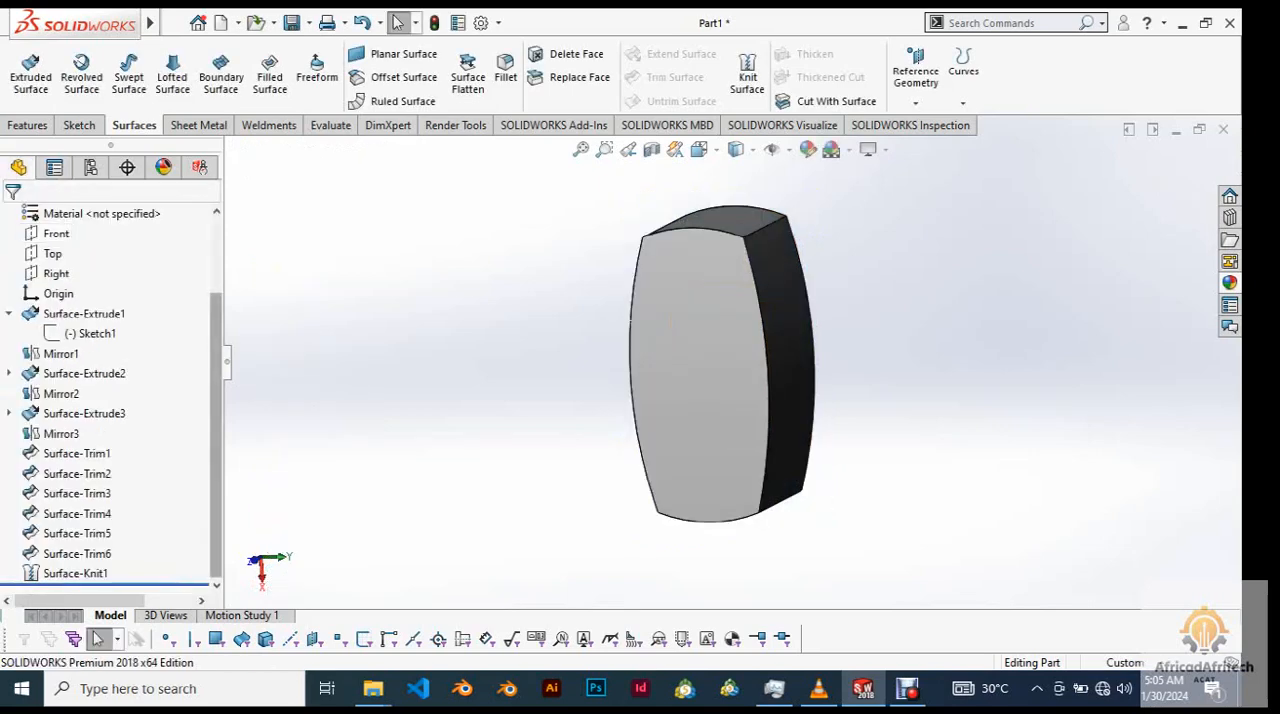
# Edit the knit feature to turn off Create solid while keeping Merge entities enabled.
pyautogui.click(75, 573)
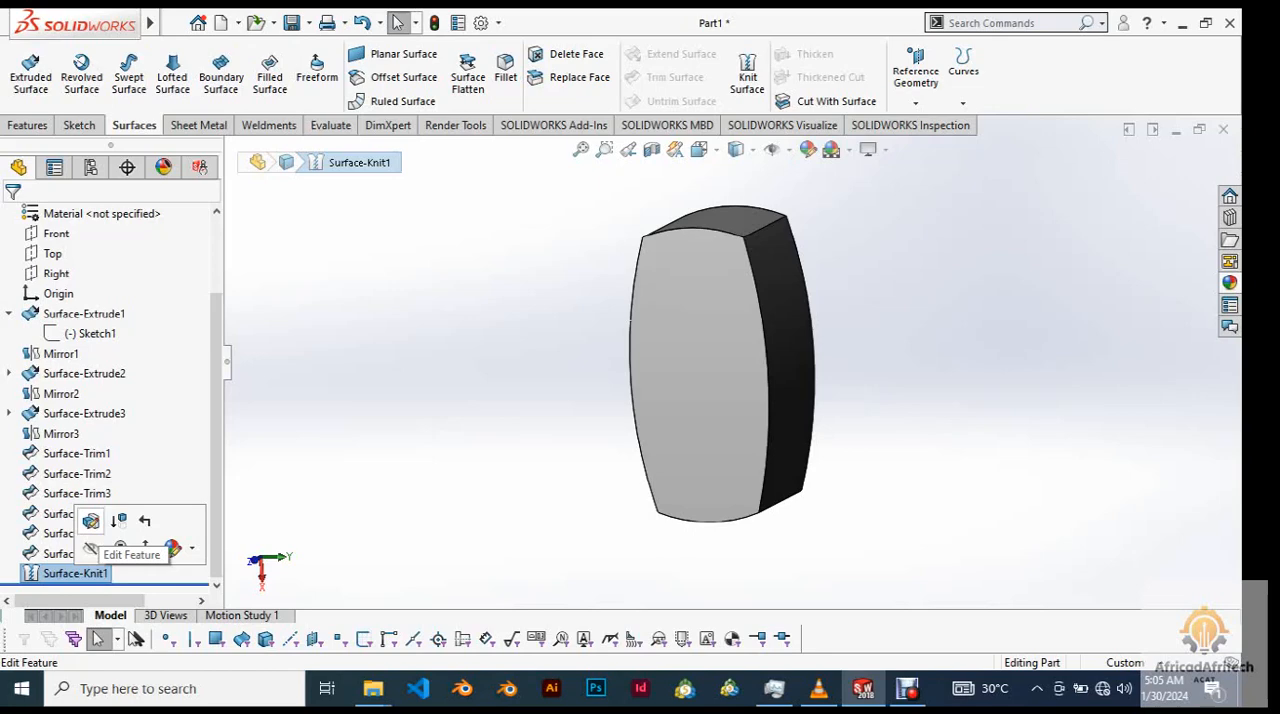
pyautogui.click(91, 548)
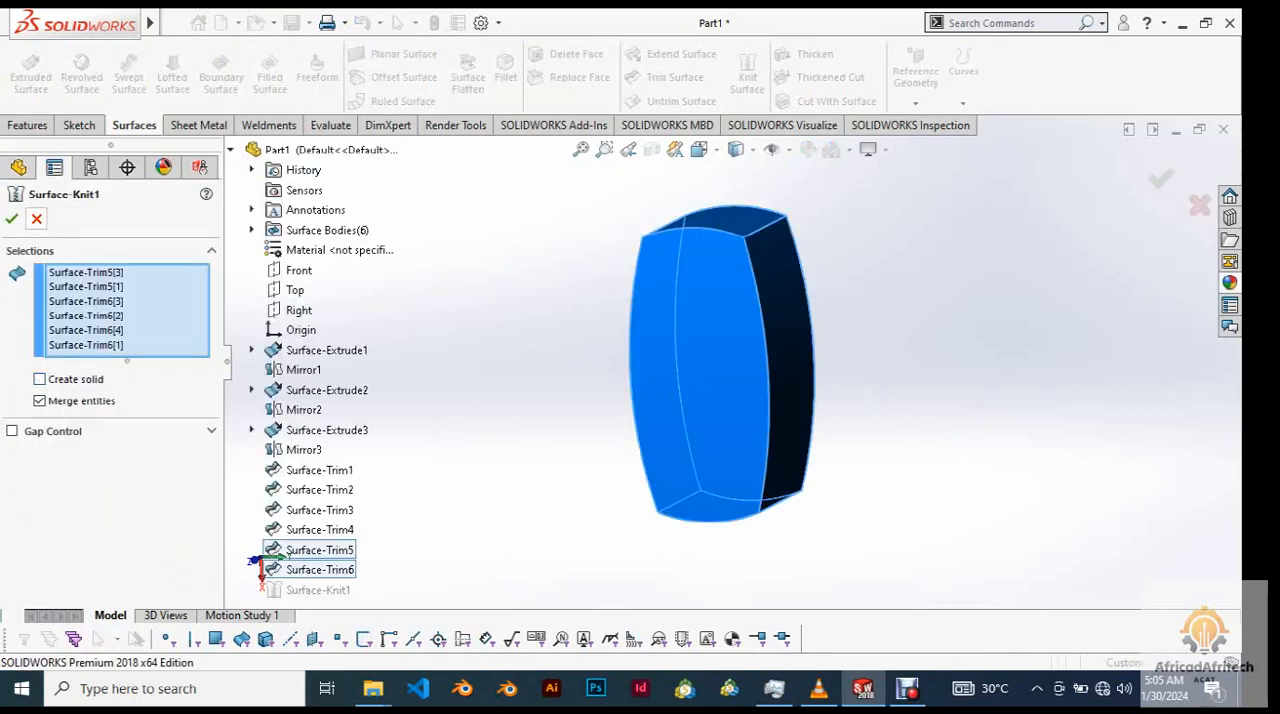
pyautogui.click(12, 219)
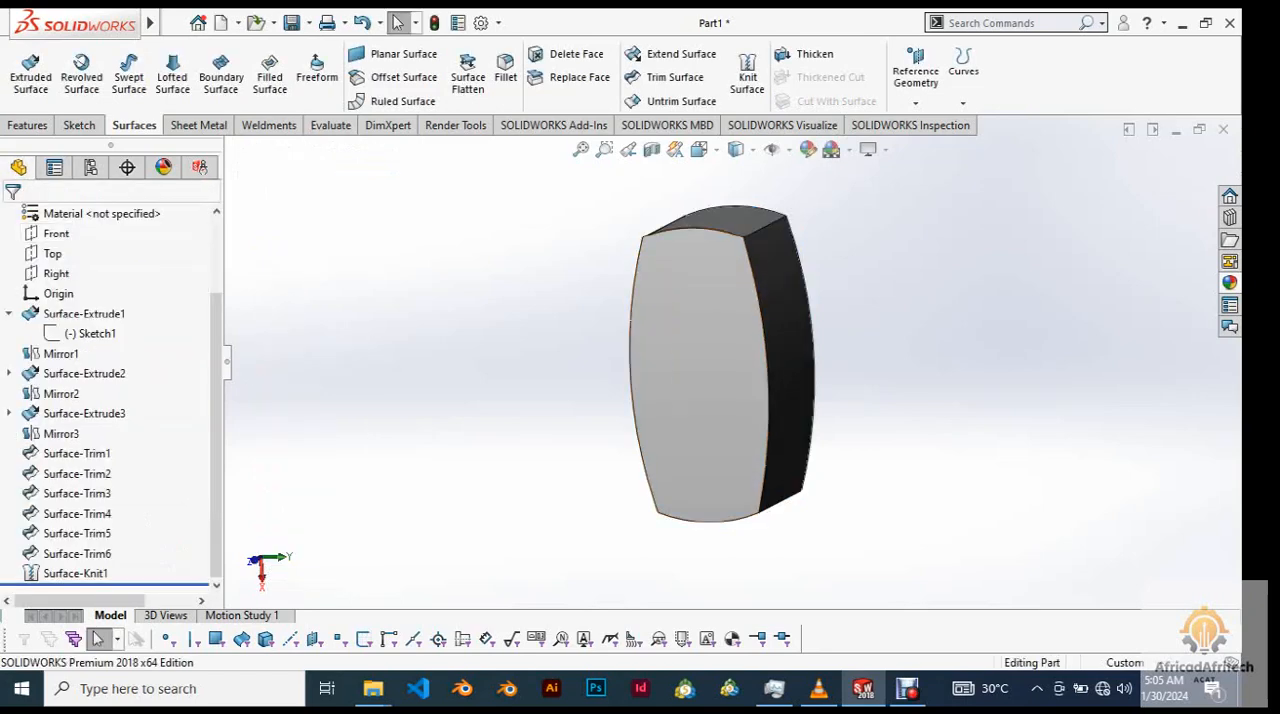
# Check the inside of the knitted surface body with a Front plane section preview, and close it without applying.
pyautogui.click(651, 149)
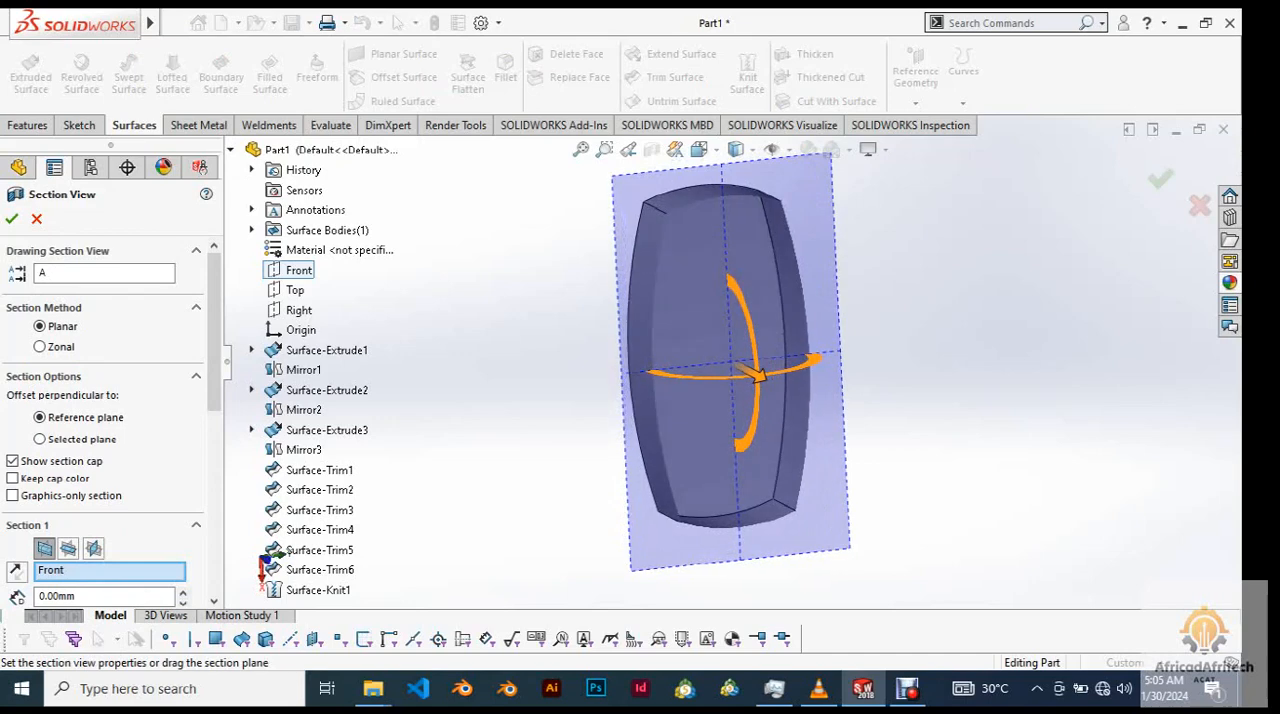
pyautogui.rightClick(960, 322)
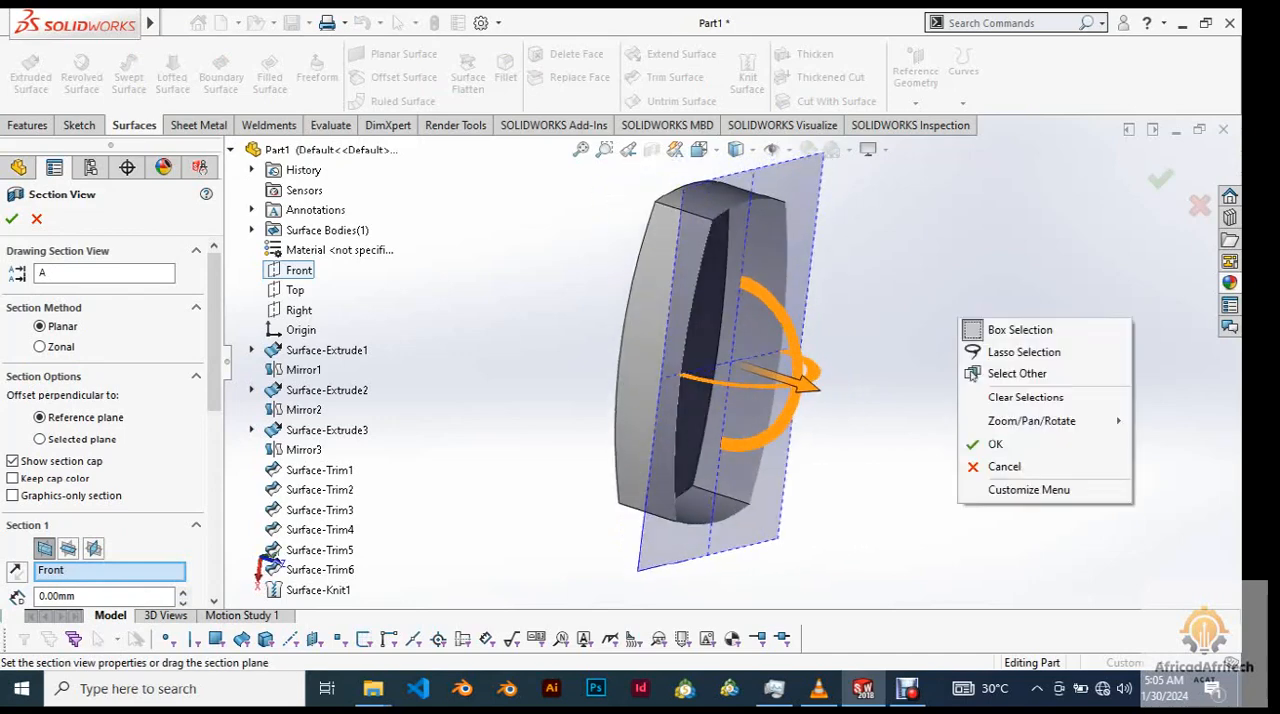
pyautogui.click(1004, 467)
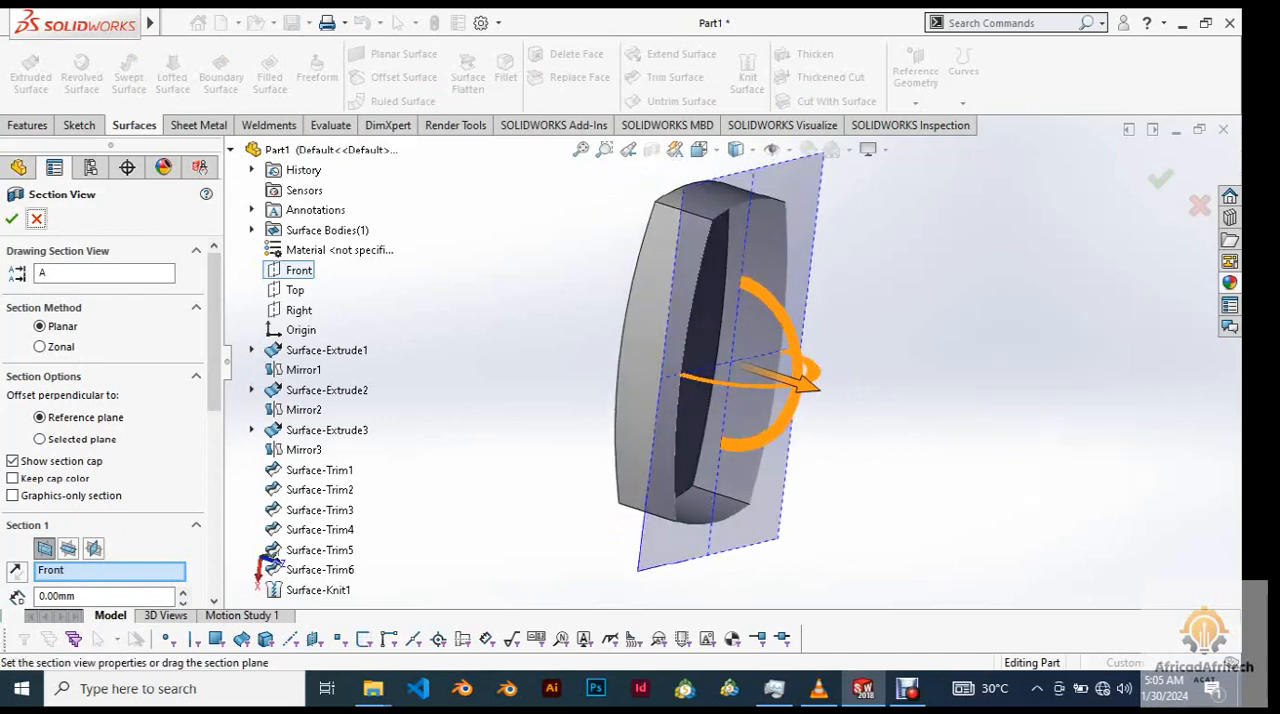
pyautogui.click(36, 219)
# Start a 10 mm constant size fillet and select the four edges around one large arc face.
pyautogui.moveTo(776, 290)
pyautogui.mouseDown(button='middle')
pyautogui.moveTo(838, 318)
pyautogui.moveTo(756, 280)
pyautogui.mouseUp(button='middle')
pyautogui.scroll(2, 756, 280)
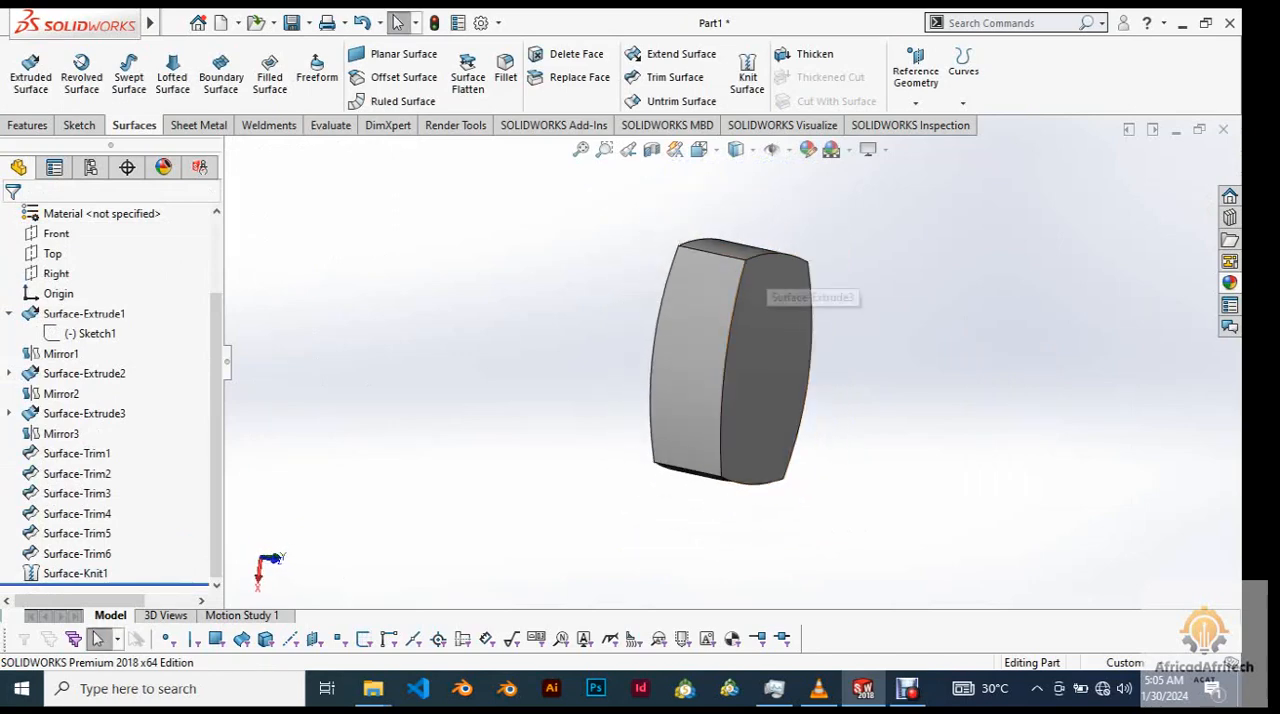
pyautogui.scroll(-2, 760, 285)
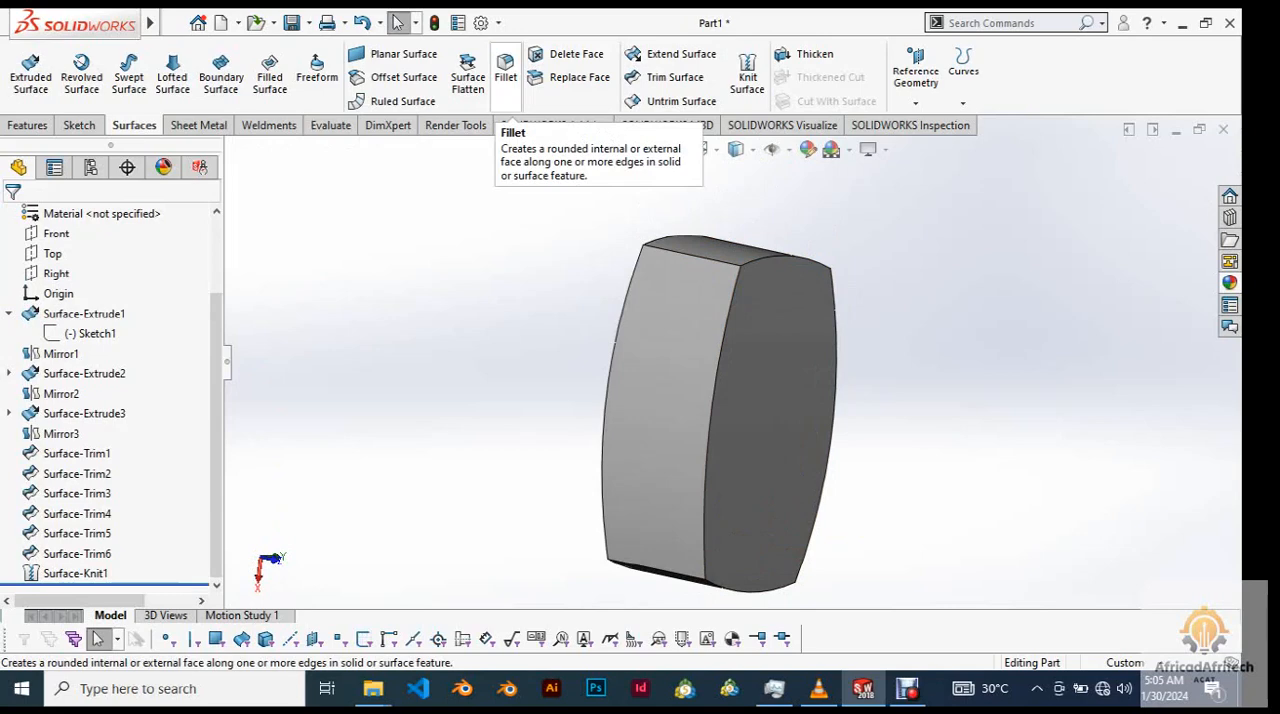
pyautogui.click(505, 70)
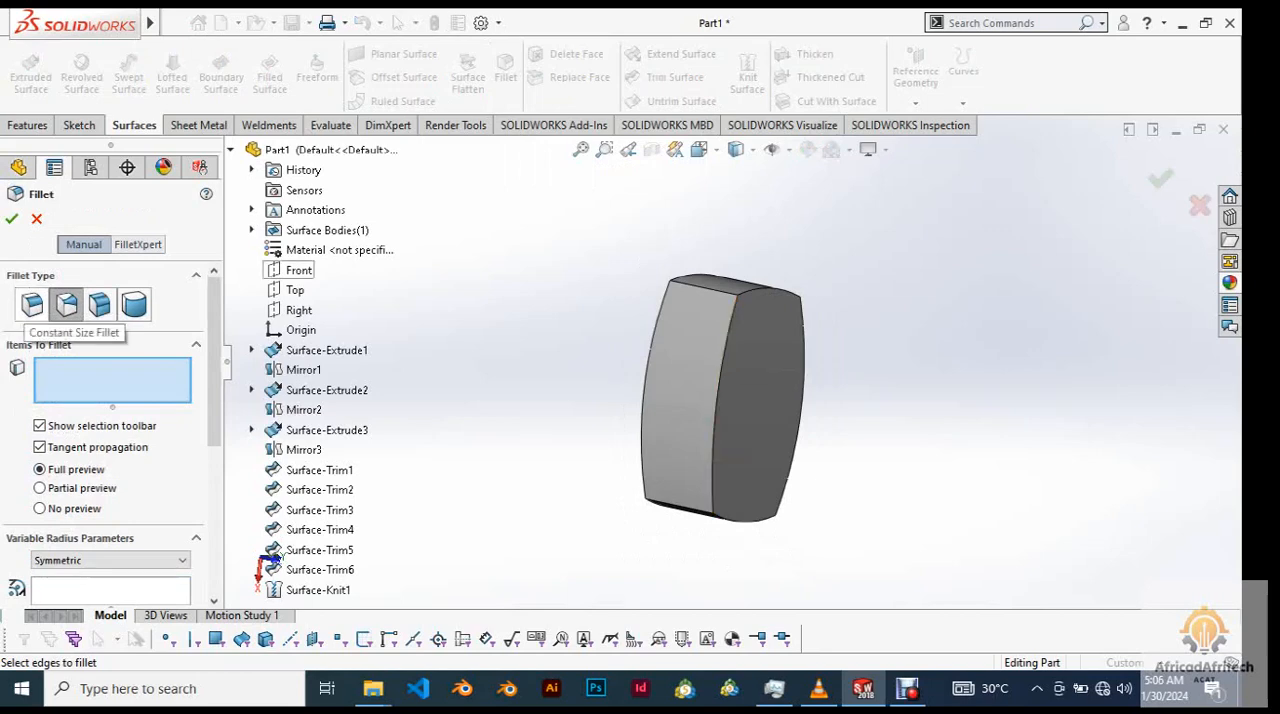
pyautogui.click(33, 305)
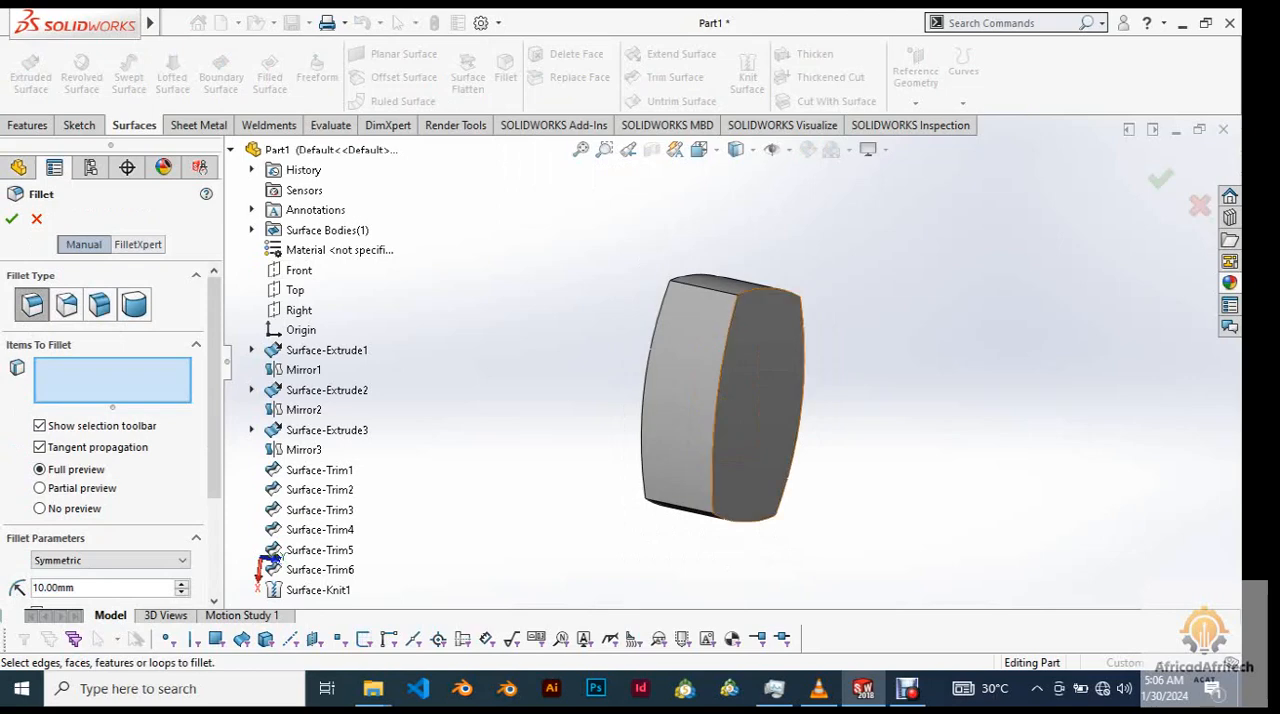
pyautogui.click(731, 350)
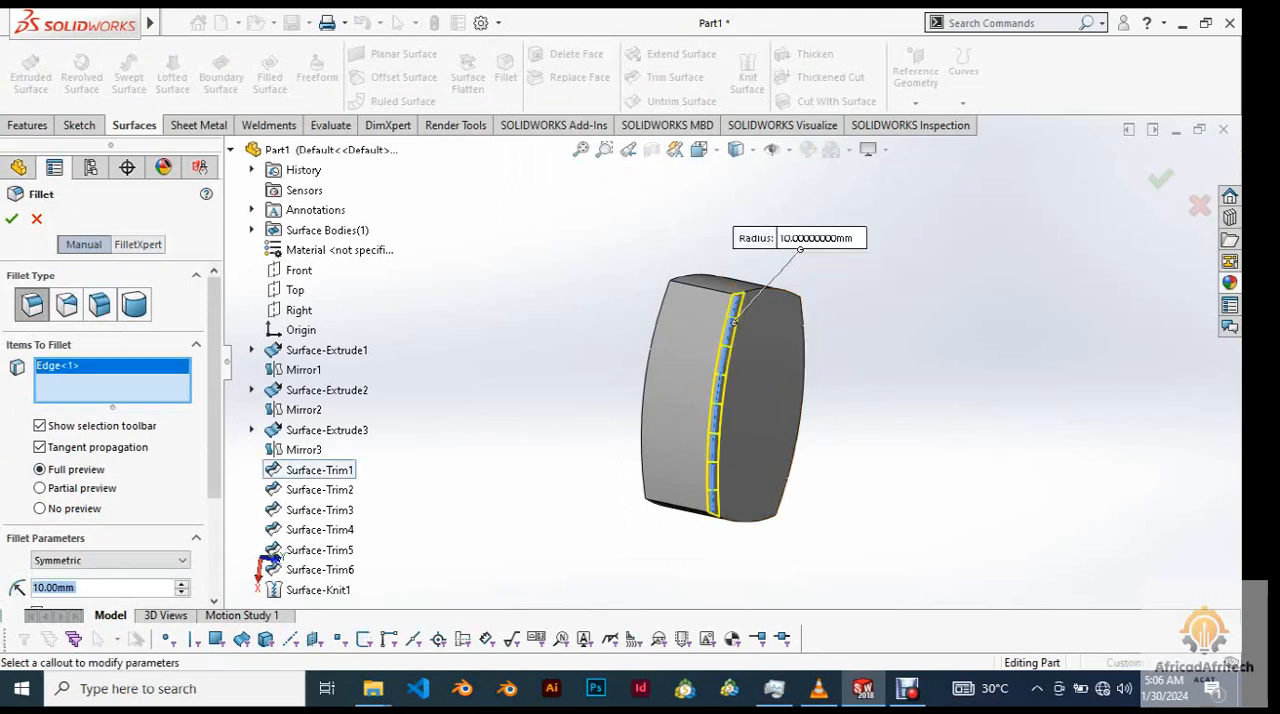
pyautogui.moveTo(782, 345); pyautogui.dragTo(752, 385, button='middle')
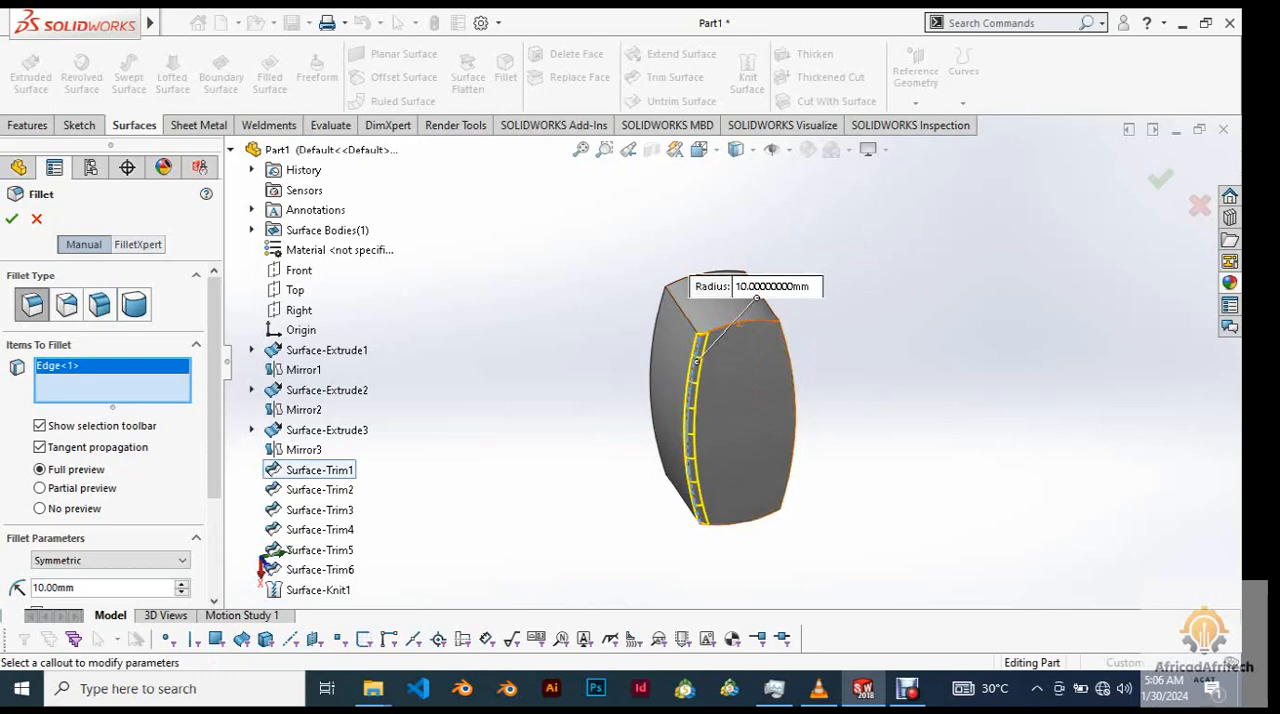
pyautogui.click(762, 322)
pyautogui.click(786, 350)
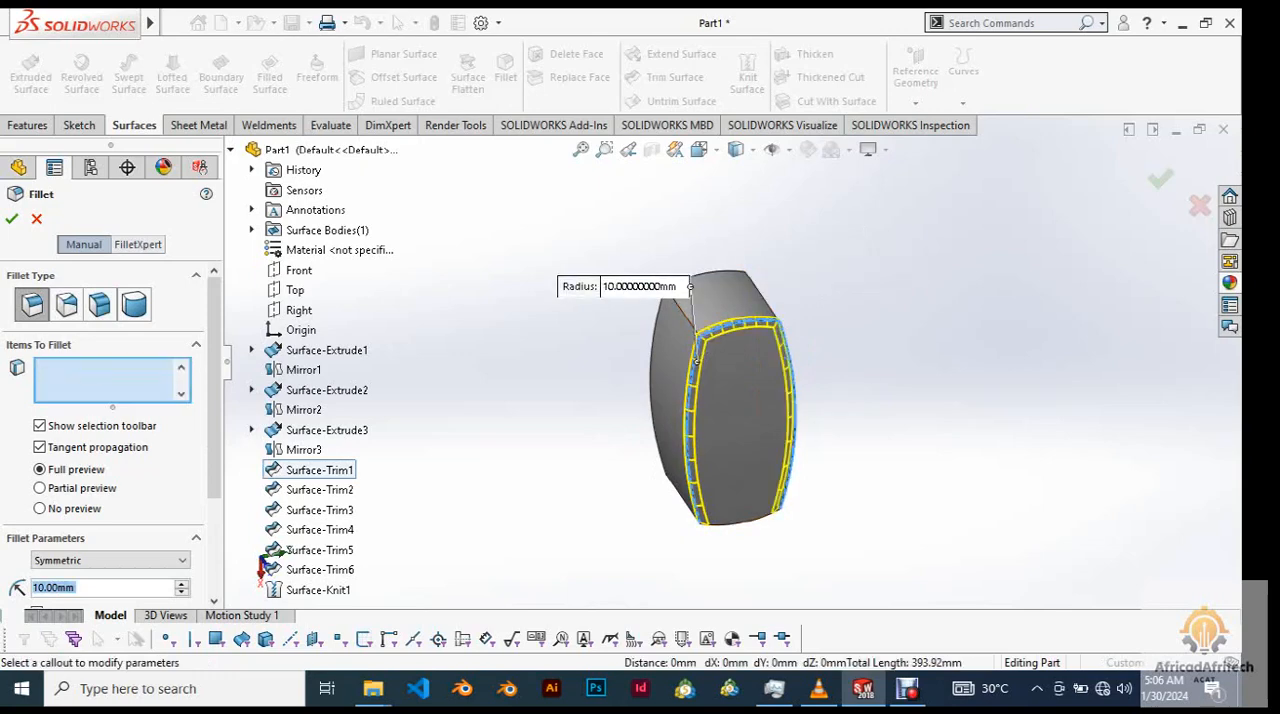
pyautogui.click(766, 516)
pyautogui.moveTo(262, 562); pyautogui.dragTo(252, 567, button='middle')
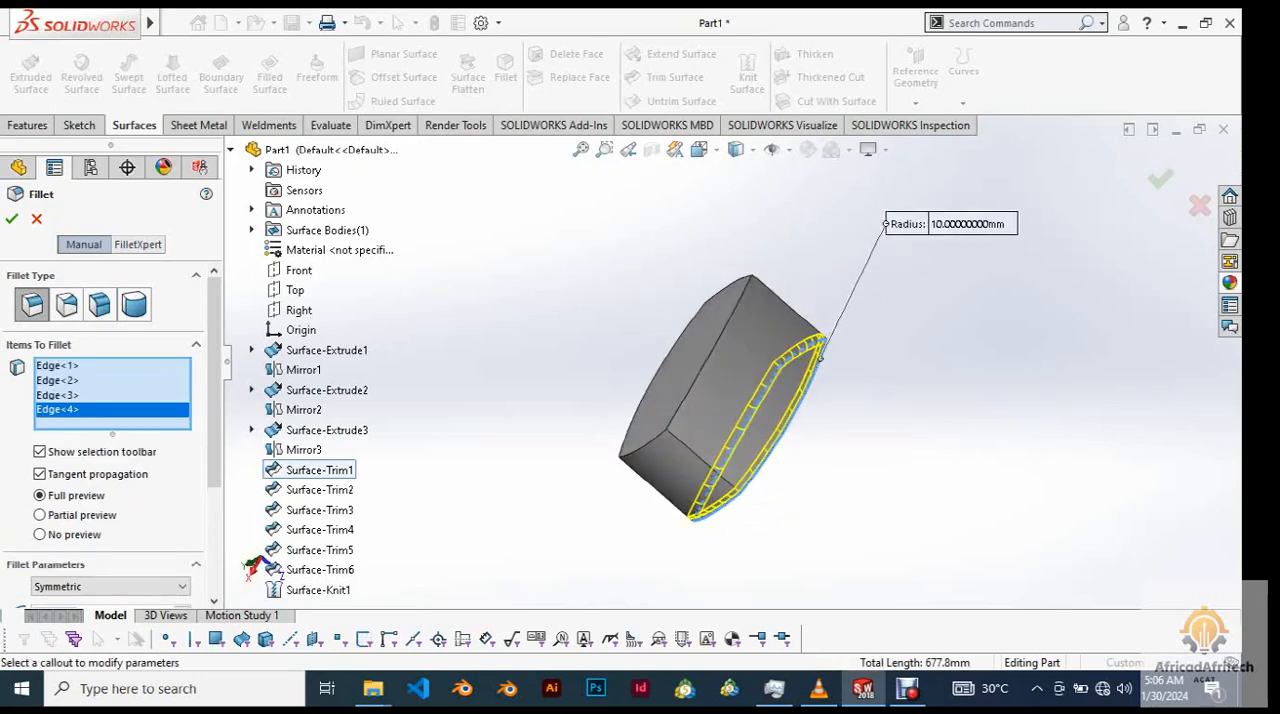
# Add five more edges on the far arc face and adjoining sides to the 10 mm fillet selection.
pyautogui.click(703, 459)
pyautogui.click(653, 441)
pyautogui.click(788, 308)
pyautogui.press('f')
pyautogui.moveTo(252, 567); pyautogui.dragTo(245, 575, button='middle')
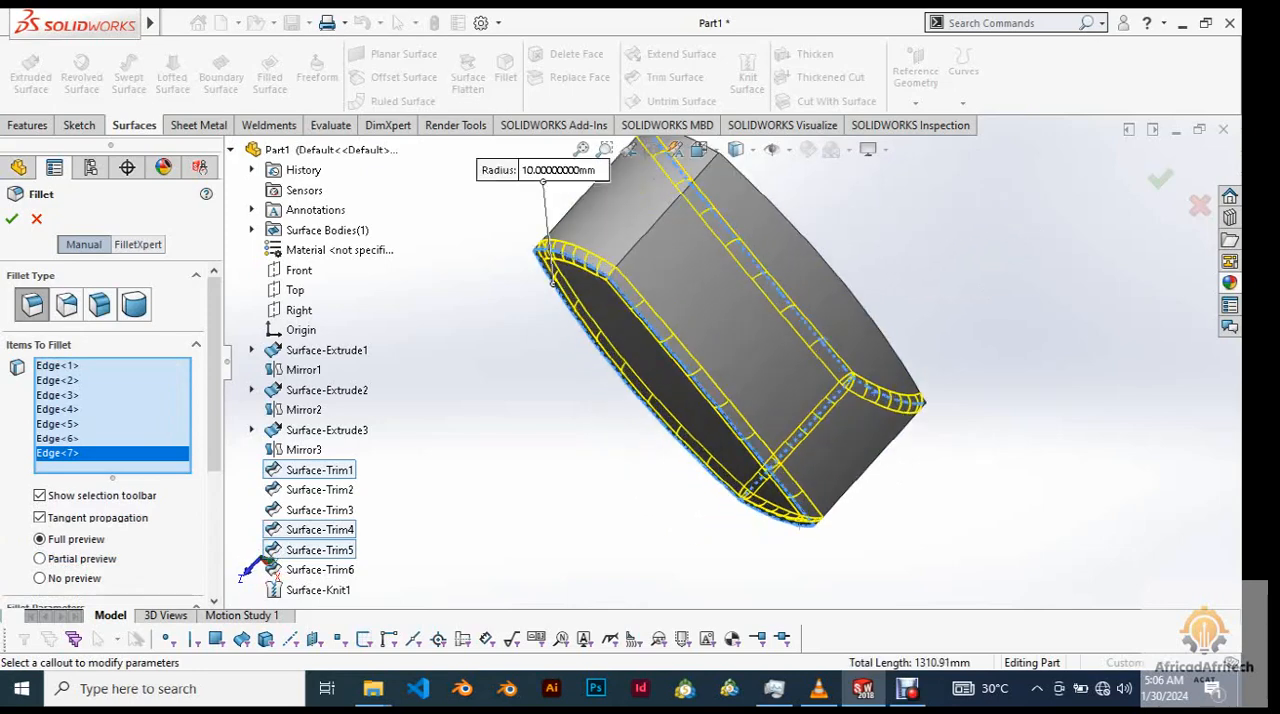
pyautogui.click(873, 360)
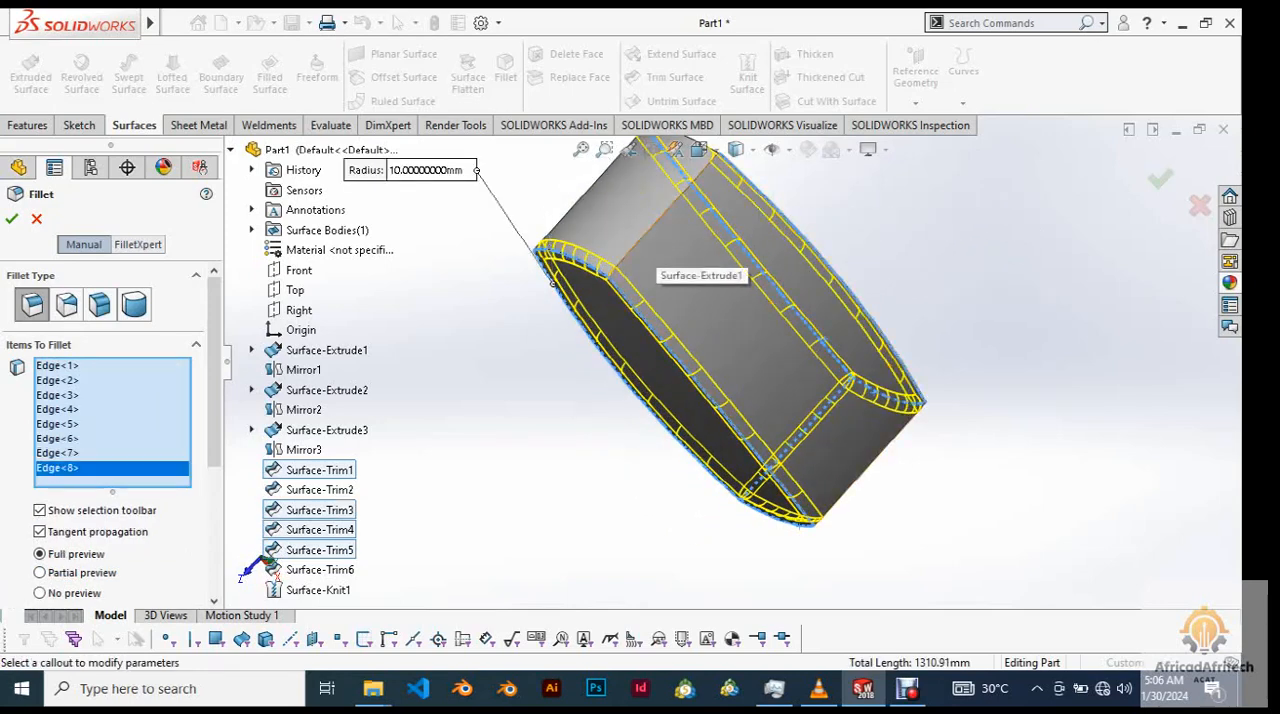
pyautogui.click(648, 232)
# Add the three remaining unselected edges so that the fillet selection covers all twelve edges of the surface body.
pyautogui.scroll(4, 648, 300)
pyautogui.moveTo(645, 350); pyautogui.dragTo(750, 350, button='middle')
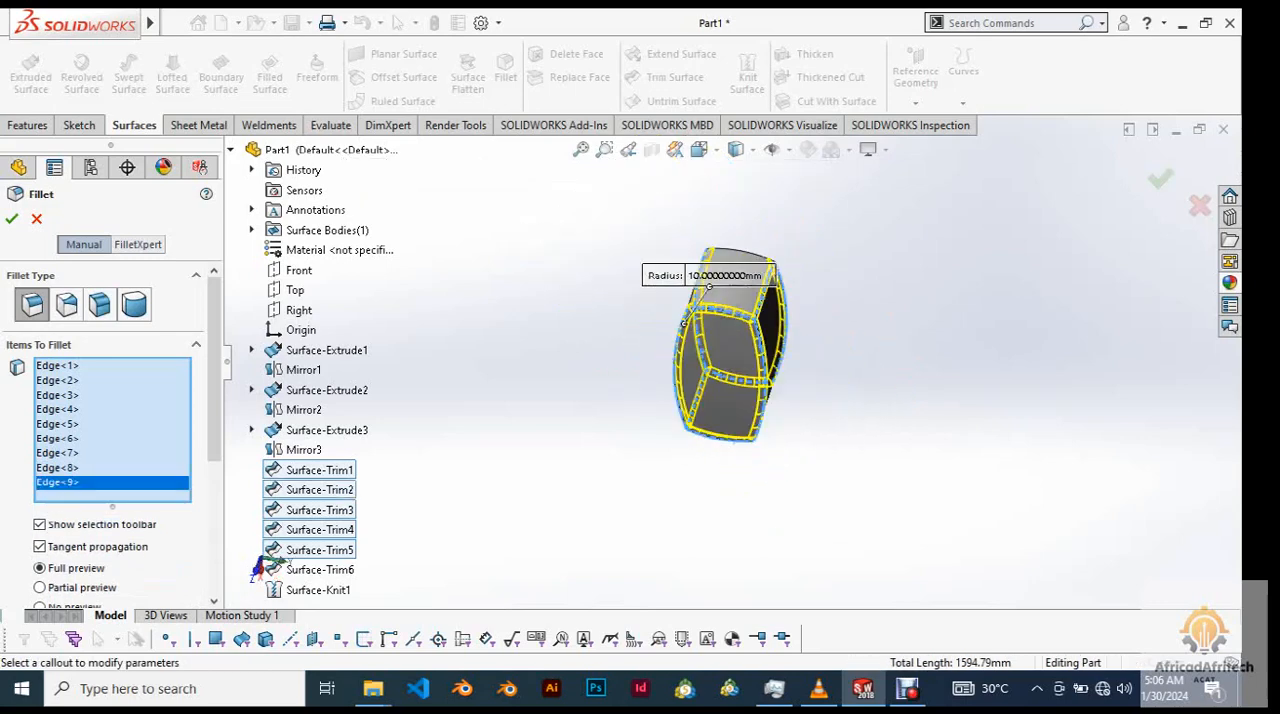
pyautogui.moveTo(258, 567); pyautogui.dragTo(252, 565, button='middle')
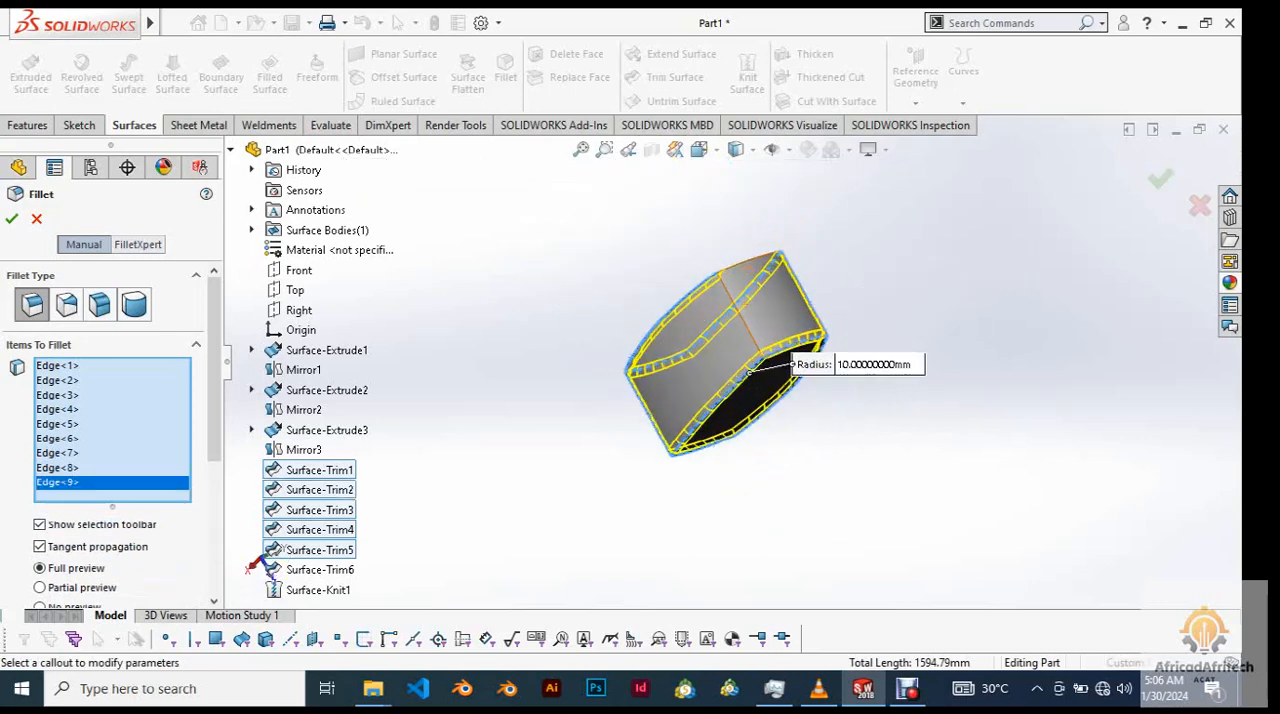
pyautogui.scroll(-3, 749, 307)
pyautogui.click(743, 328)
pyautogui.scroll(5, 727, 361)
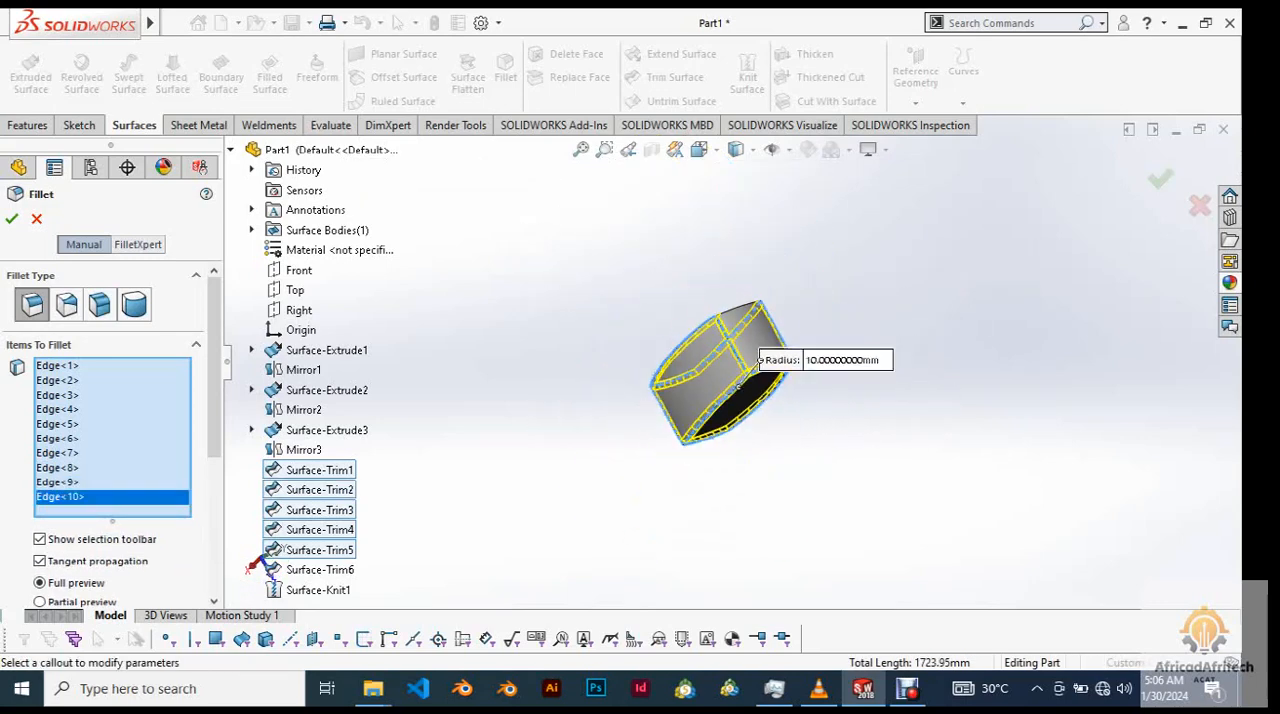
pyautogui.moveTo(727, 361); pyautogui.dragTo(760, 330, button='middle')
pyautogui.scroll(-2, 685, 400)
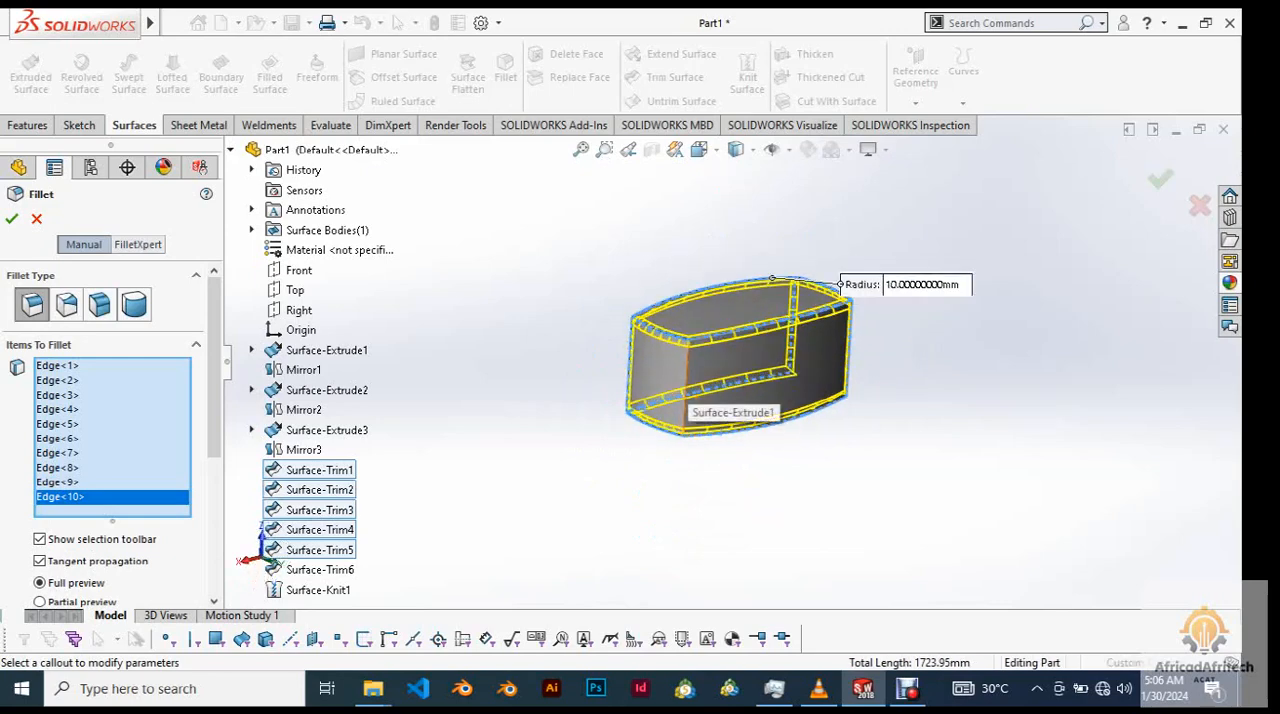
pyautogui.click(687, 370)
pyautogui.rightClick(576, 541)
pyautogui.click(560, 478)
pyautogui.moveTo(690, 400); pyautogui.dragTo(745, 395, button='middle')
pyautogui.moveTo(740, 345); pyautogui.dragTo(750, 400, button='middle')
pyautogui.scroll(-3, 750, 400)
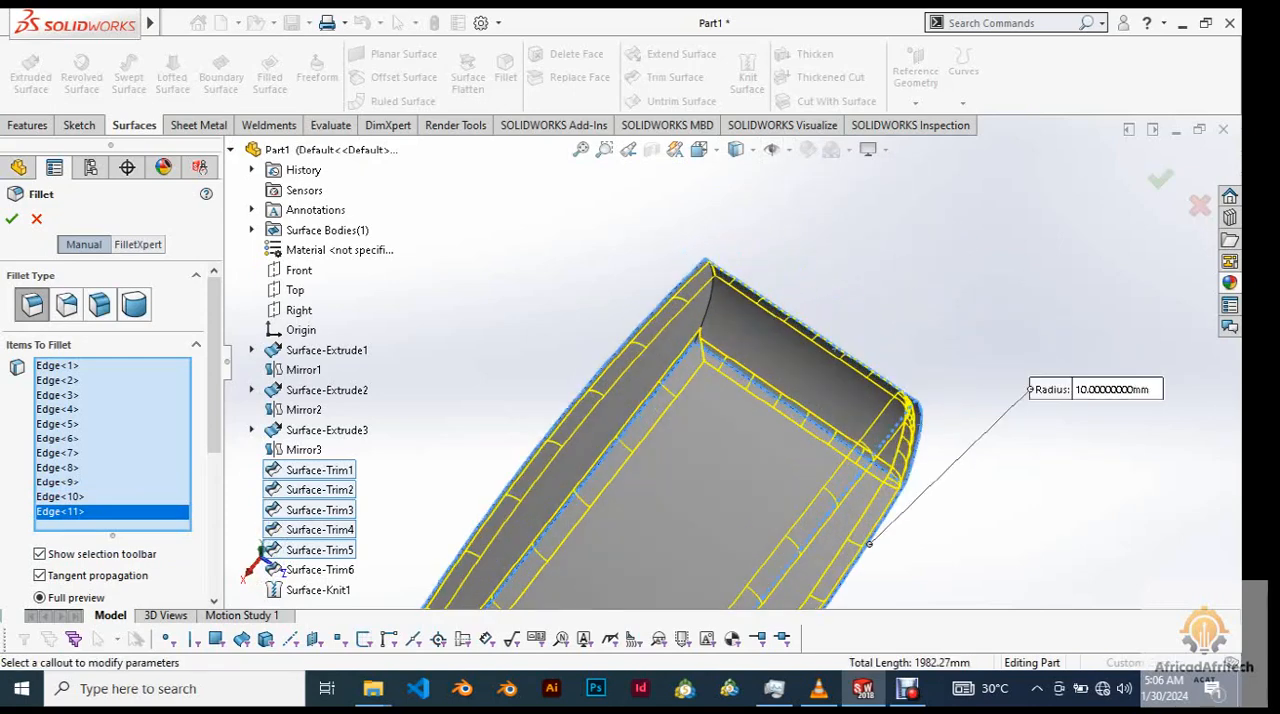
pyautogui.click(711, 298)
pyautogui.scroll(7, 716, 320)
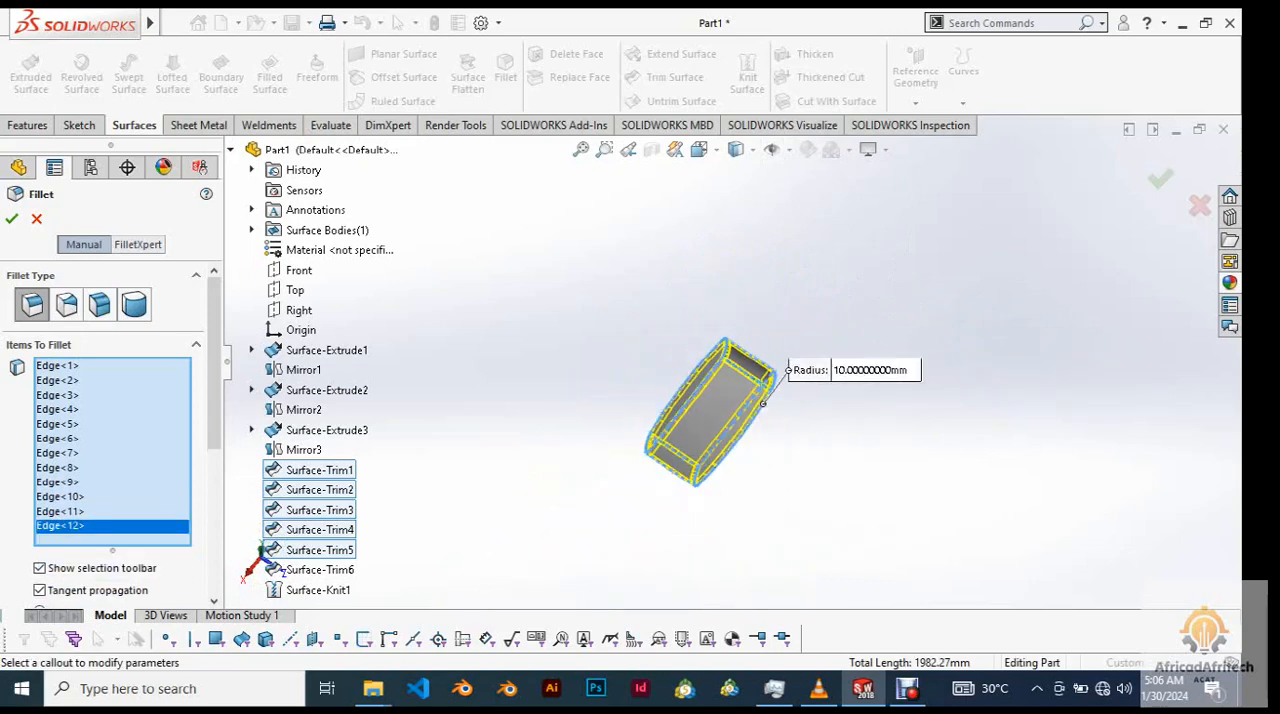
# Review the full fillet preview and its parameters, and apply the 10 mm symmetric circular fillet to all twelve edges.
pyautogui.moveTo(750, 400); pyautogui.dragTo(704, 440, button='middle')
pyautogui.scroll(-5, 704, 440)
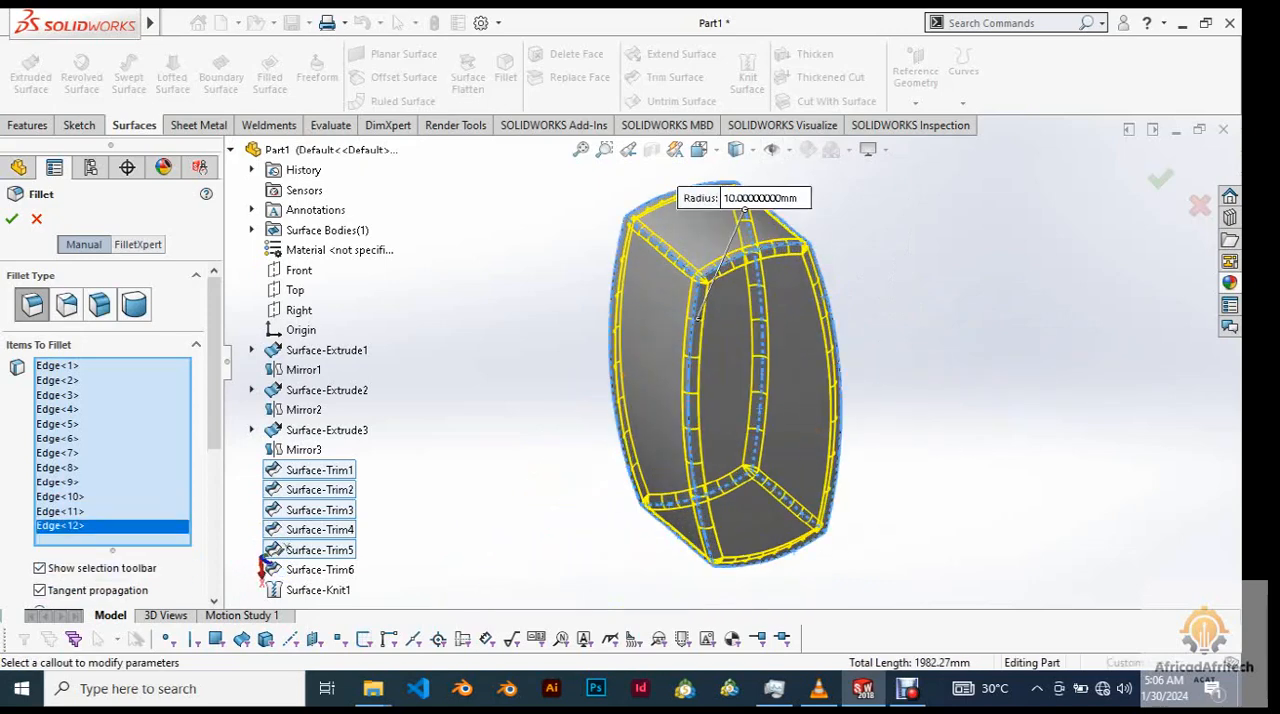
pyautogui.scroll(3, 729, 361)
pyautogui.moveTo(729, 361)
pyautogui.mouseDown(button='middle')
pyautogui.moveTo(790, 372)
pyautogui.moveTo(768, 385)
pyautogui.moveTo(745, 375)
pyautogui.mouseUp(button='middle')
pyautogui.moveTo(745, 420); pyautogui.dragTo(755, 415, button='middle')
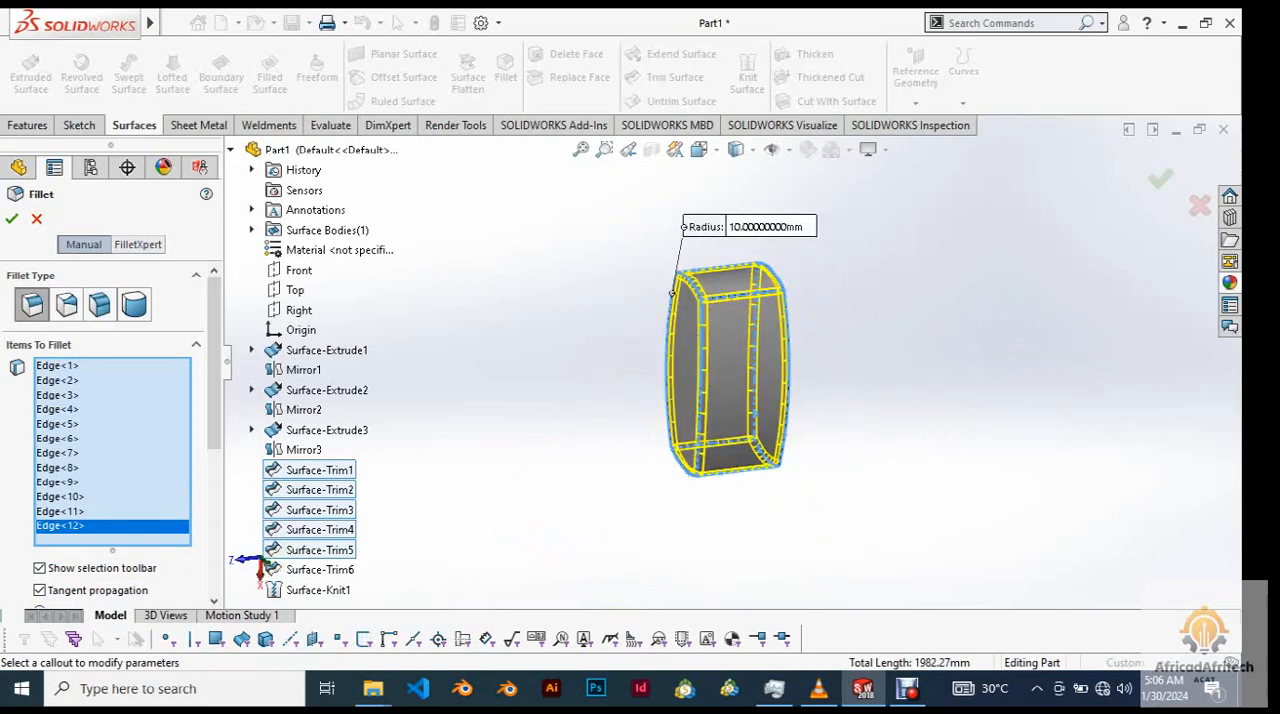
pyautogui.scroll(-6, 110, 450)
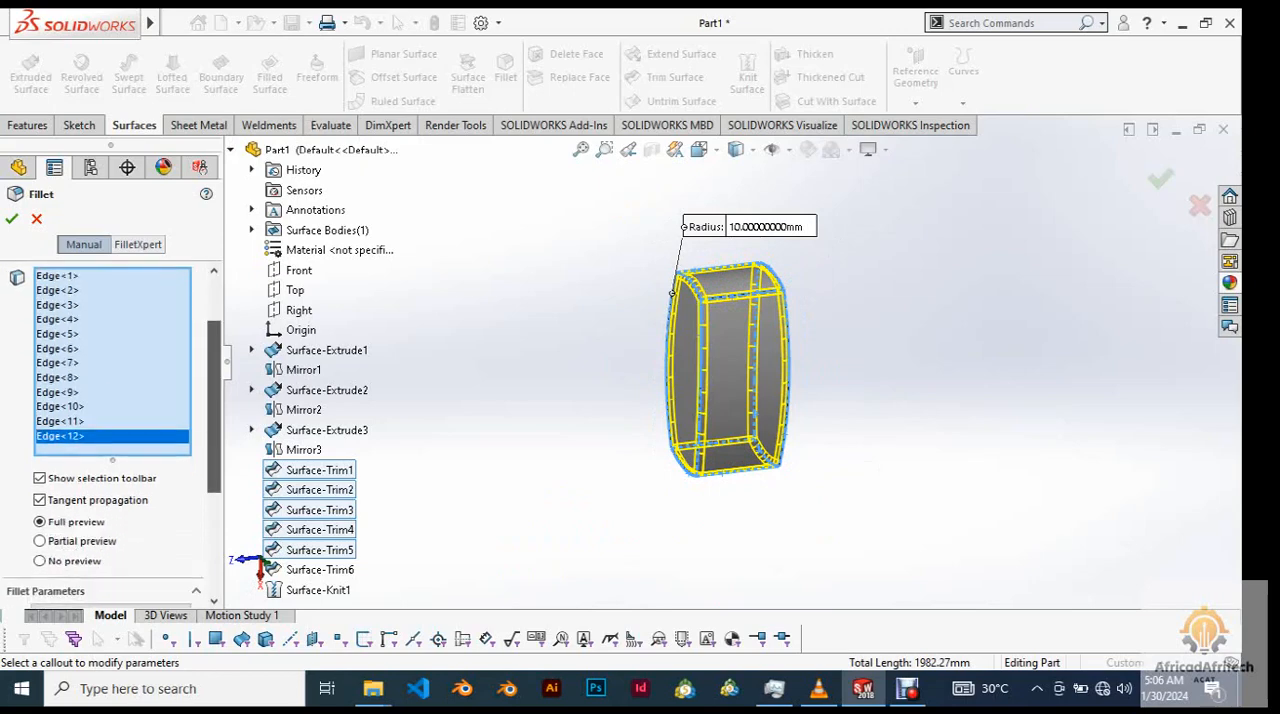
pyautogui.scroll(-1, 110, 450)
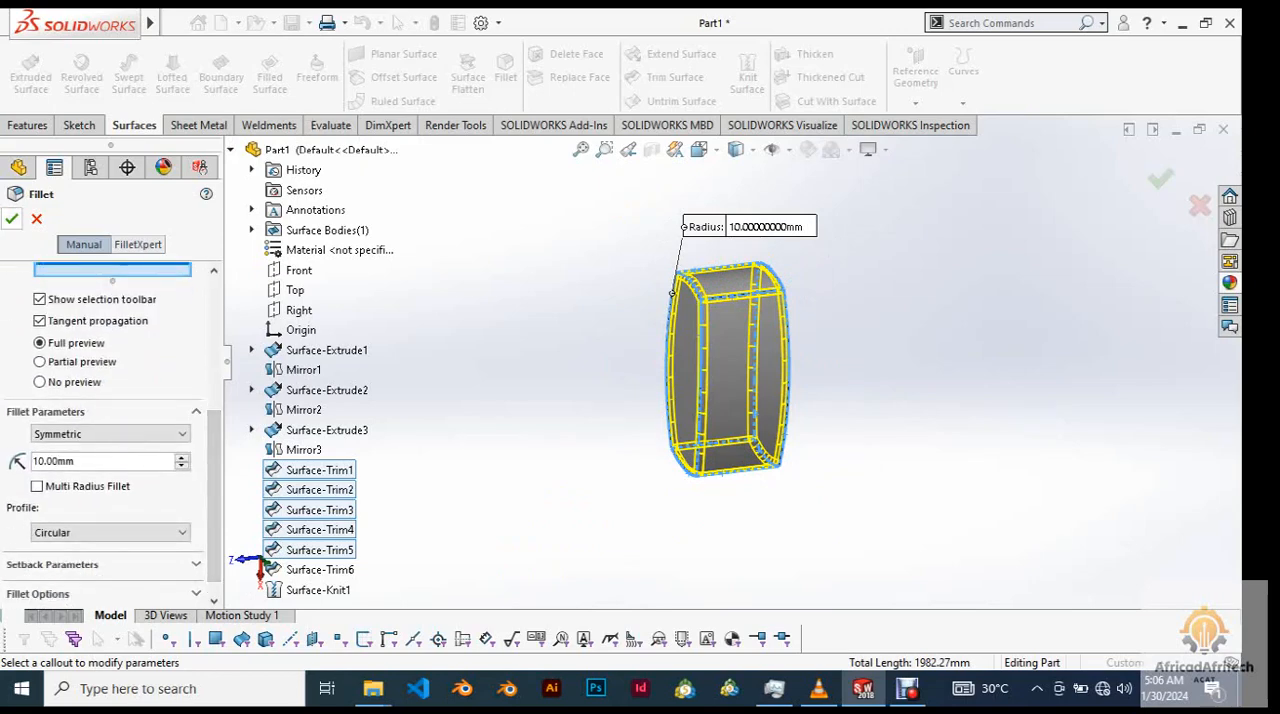
pyautogui.click(12, 219)
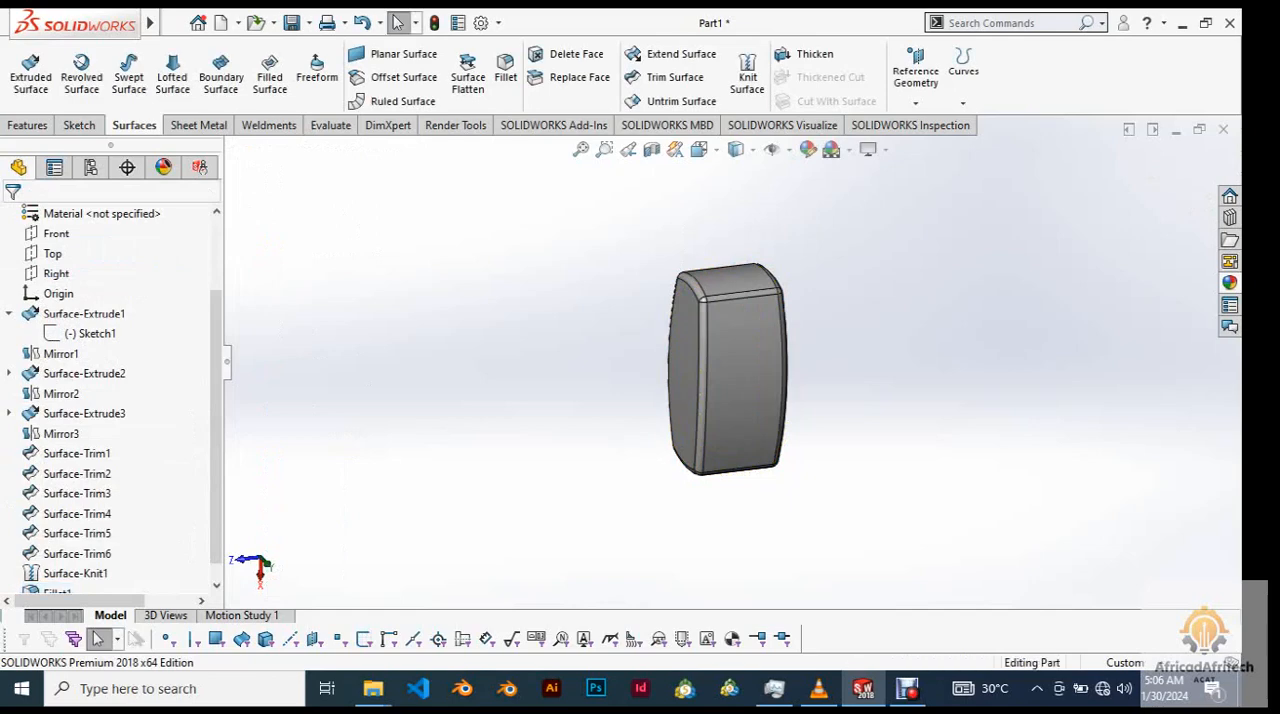
# Examine the rounded edges and corner blends of the filleted body from all sides.
pyautogui.moveTo(728, 370); pyautogui.dragTo(822, 275, button='middle')
pyautogui.scroll(2, 724, 398)
pyautogui.scroll(-5, 724, 398)
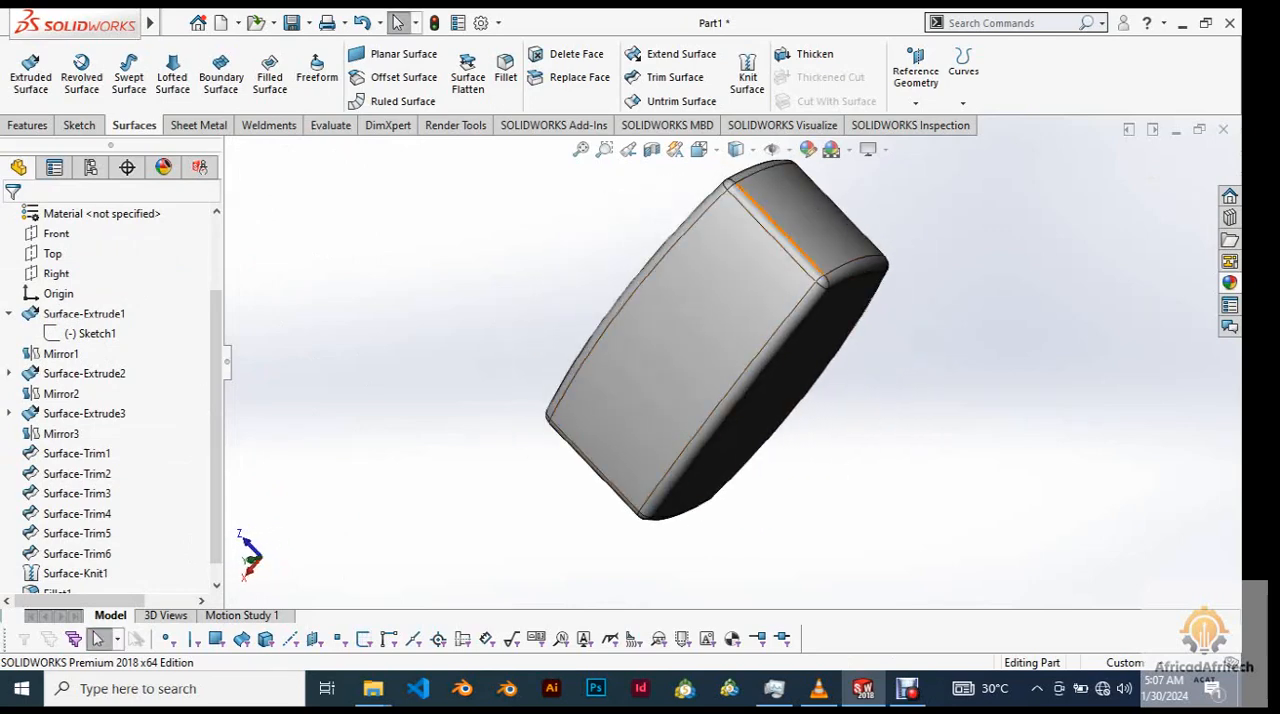
pyautogui.scroll(-2, 793, 240)
pyautogui.scroll(2, 793, 240)
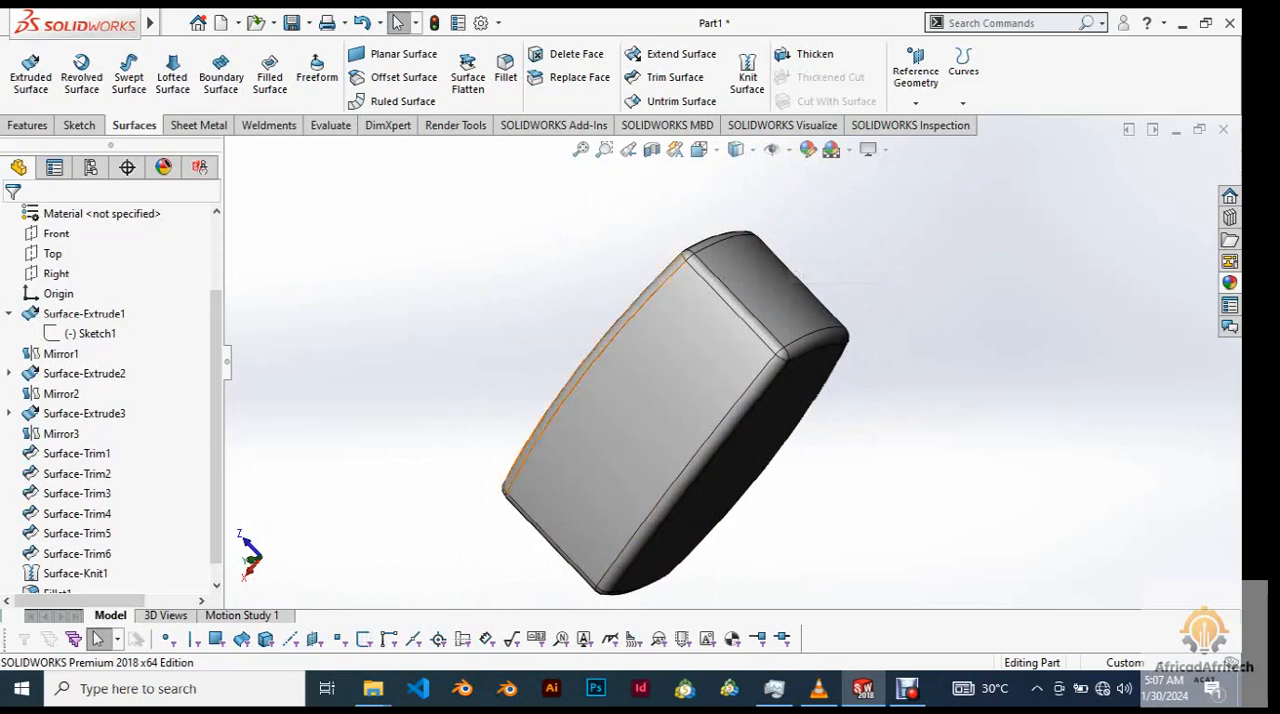
pyautogui.moveTo(798, 274); pyautogui.dragTo(728, 210, button='middle')
pyautogui.click(650, 330)
pyautogui.rightClick(523, 177)
pyautogui.click(566, 191)
pyautogui.moveTo(715, 400); pyautogui.dragTo(640, 400, button='middle')
pyautogui.moveTo(948, 408); pyautogui.dragTo(948, 418, button='middle')
pyautogui.scroll(-1, 948, 418)
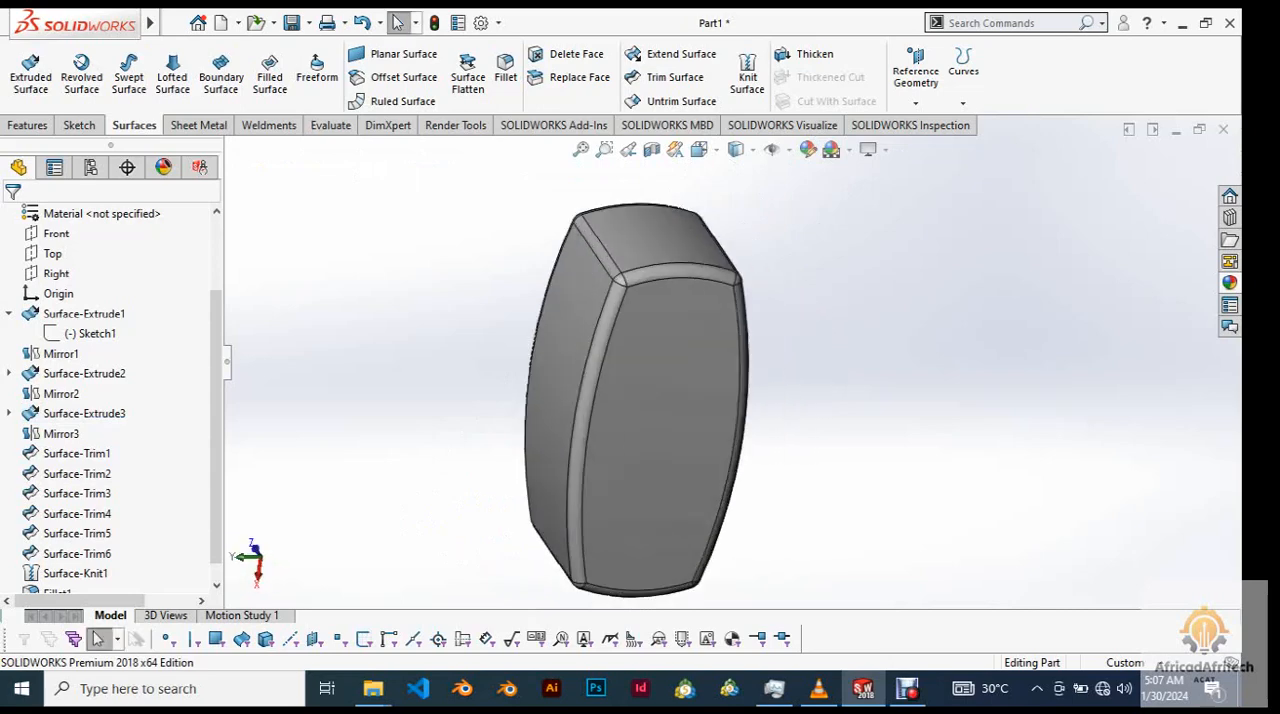
pyautogui.moveTo(780, 400); pyautogui.dragTo(540, 385, button='middle')
pyautogui.click(628, 400)
pyautogui.moveTo(628, 400); pyautogui.dragTo(755, 445, button='middle')
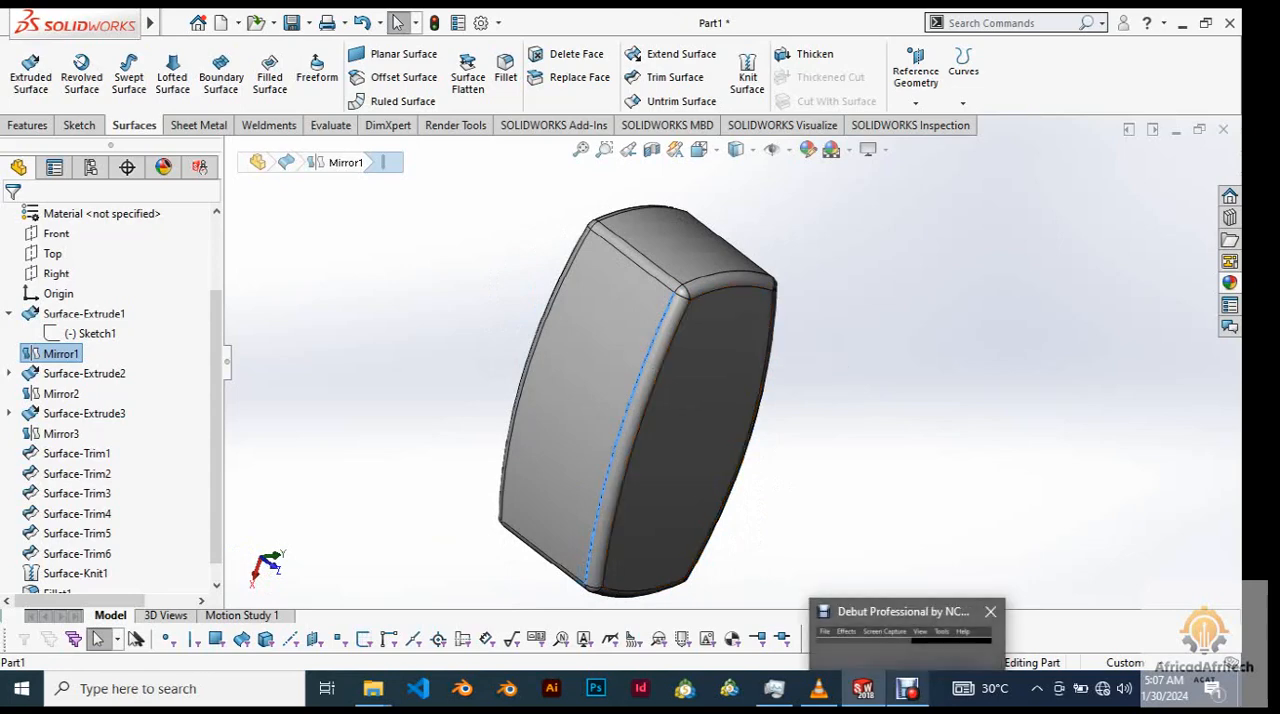
pyautogui.moveTo(740, 450); pyautogui.dragTo(680, 415, button='middle')
pyautogui.press('Escape')
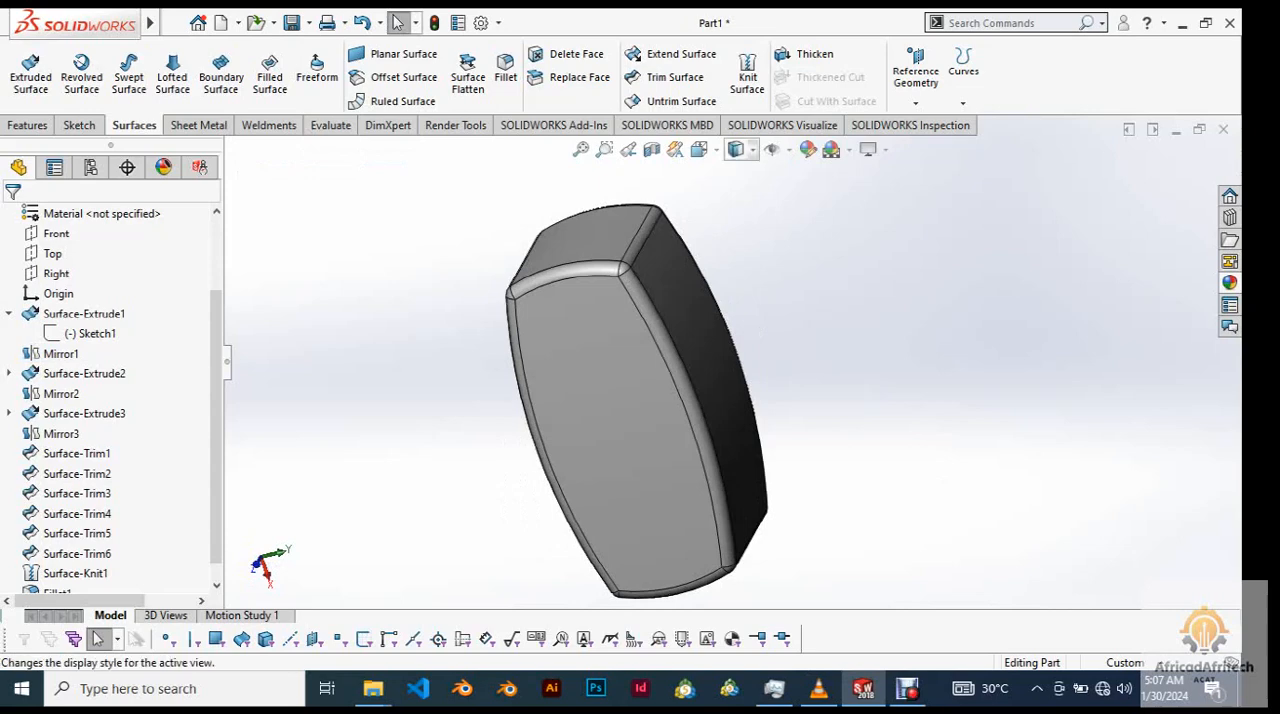
# Check the filleted body in Shaded display without edge lines, and restore the shaded display with edges.
pyautogui.click(736, 149)
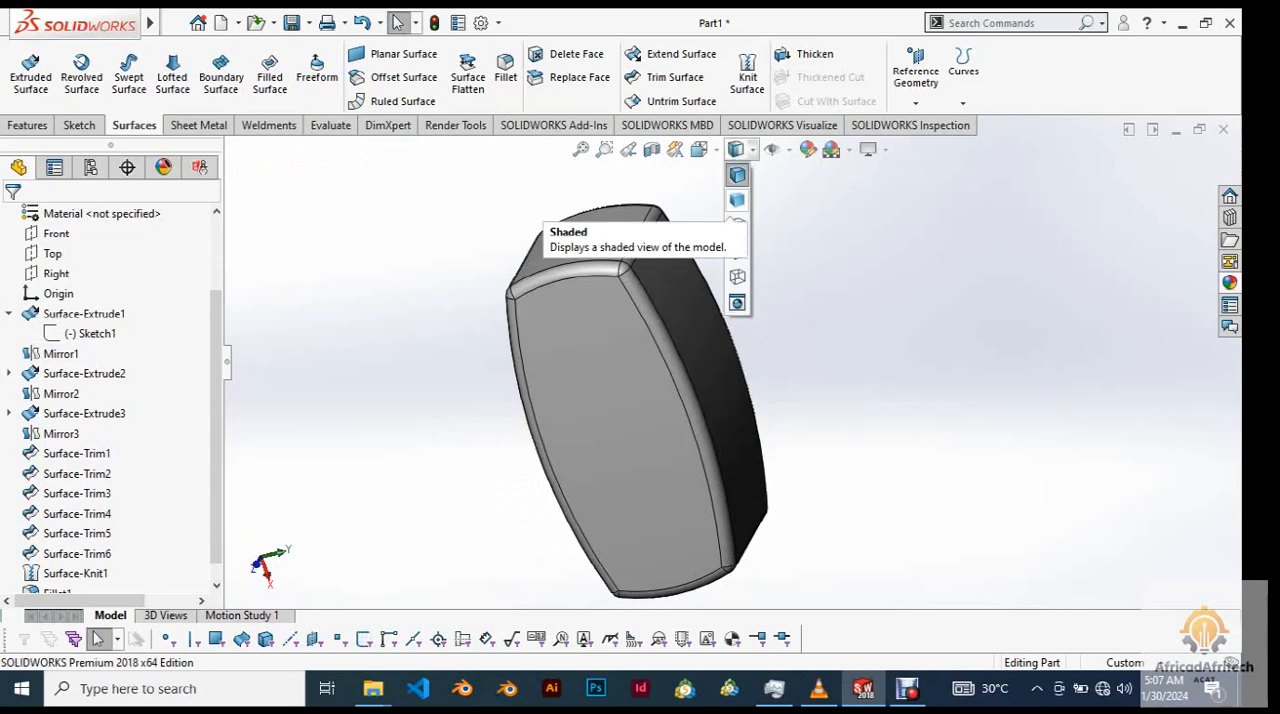
pyautogui.click(737, 176)
pyautogui.moveTo(590, 410)
pyautogui.mouseDown(button='middle')
pyautogui.moveTo(765, 415)
pyautogui.moveTo(685, 425)
pyautogui.moveTo(790, 425)
pyautogui.moveTo(890, 480)
pyautogui.mouseUp(button='middle')
pyautogui.moveTo(640, 400)
pyautogui.mouseDown(button='middle')
pyautogui.moveTo(730, 440)
pyautogui.moveTo(850, 435)
pyautogui.mouseUp(button='middle')
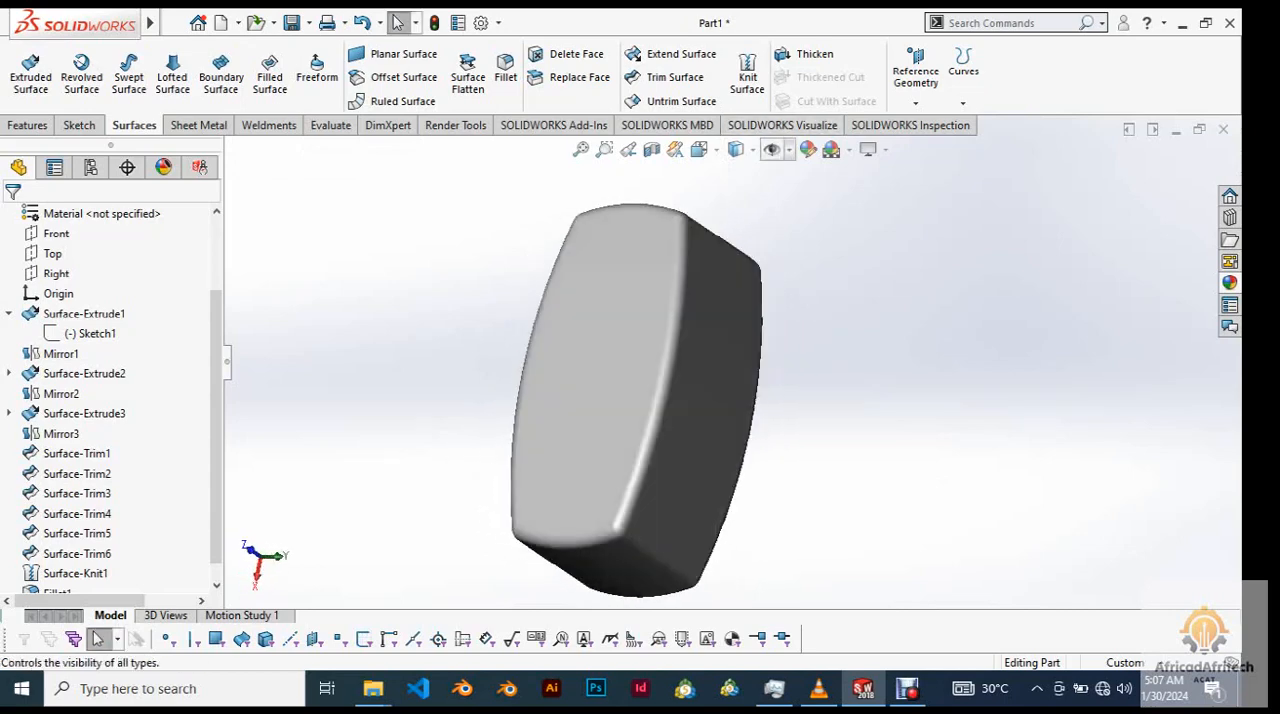
pyautogui.moveTo(738, 150)
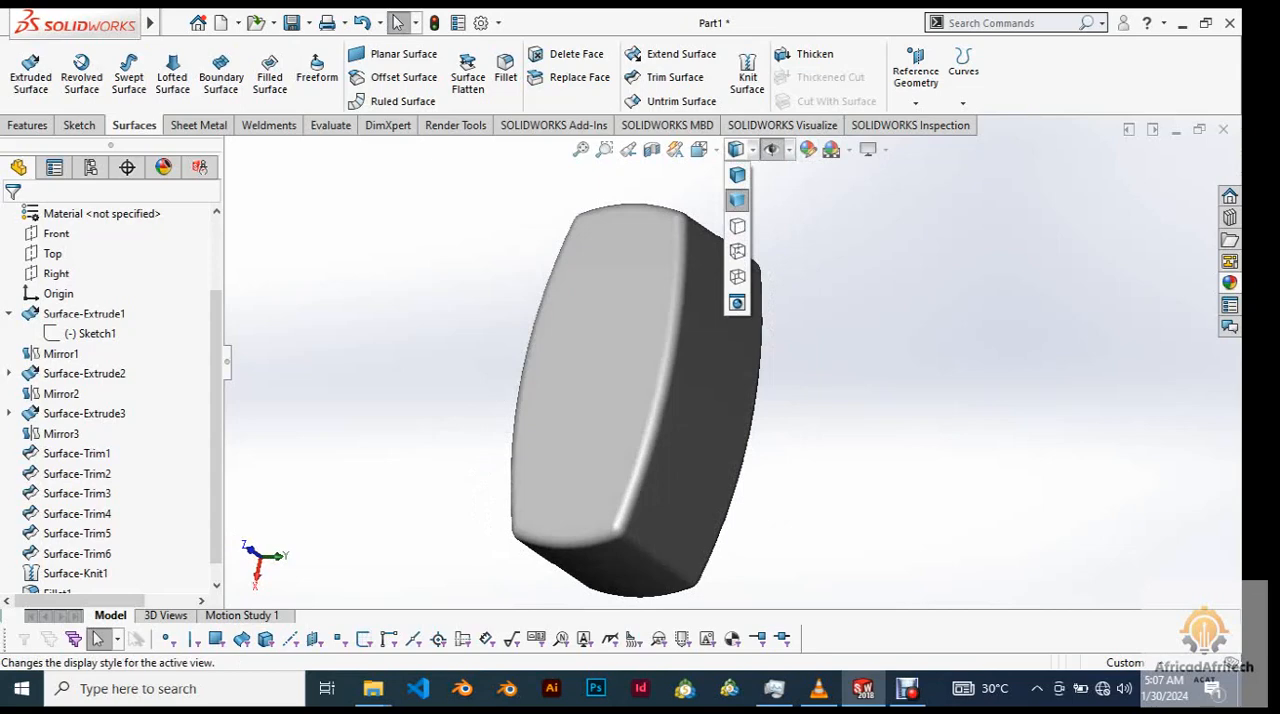
pyautogui.click(737, 175)
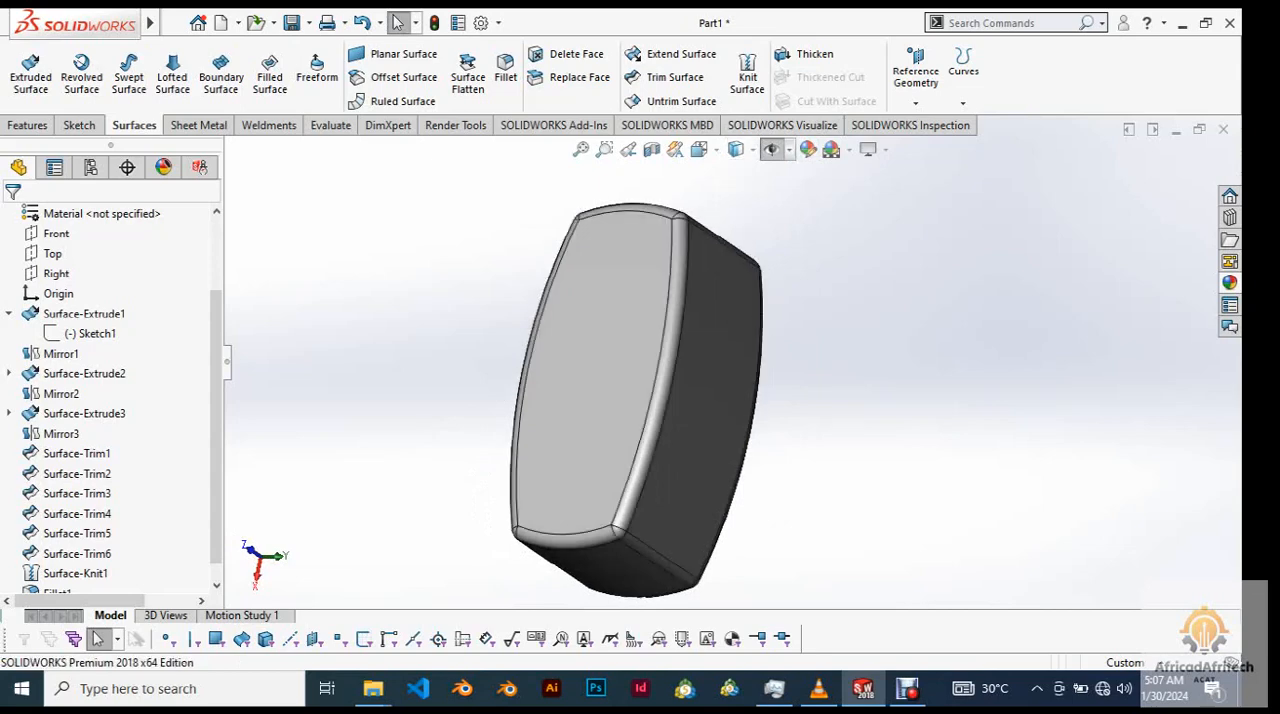
# Inspect the filleted body up close and from a distance in the shaded display with edges.
pyautogui.scroll(2, 733, 370)
pyautogui.moveTo(733, 370); pyautogui.dragTo(655, 345, button='middle')
pyautogui.scroll(-1, 756, 320)
pyautogui.moveTo(850, 325); pyautogui.dragTo(752, 347, button='middle')
pyautogui.rightClick(752, 347)
pyautogui.click(714, 335)
pyautogui.scroll(3, 704, 324)
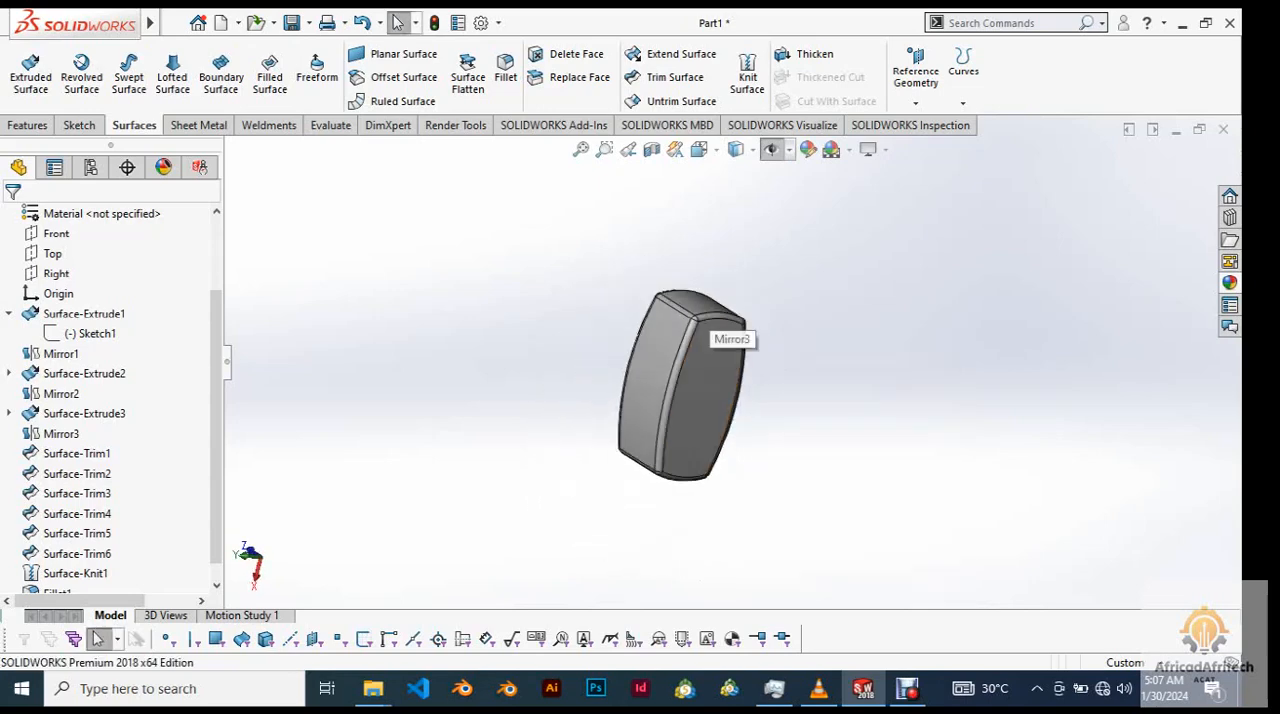
pyautogui.scroll(-4, 704, 324)
pyautogui.scroll(2, 750, 340)
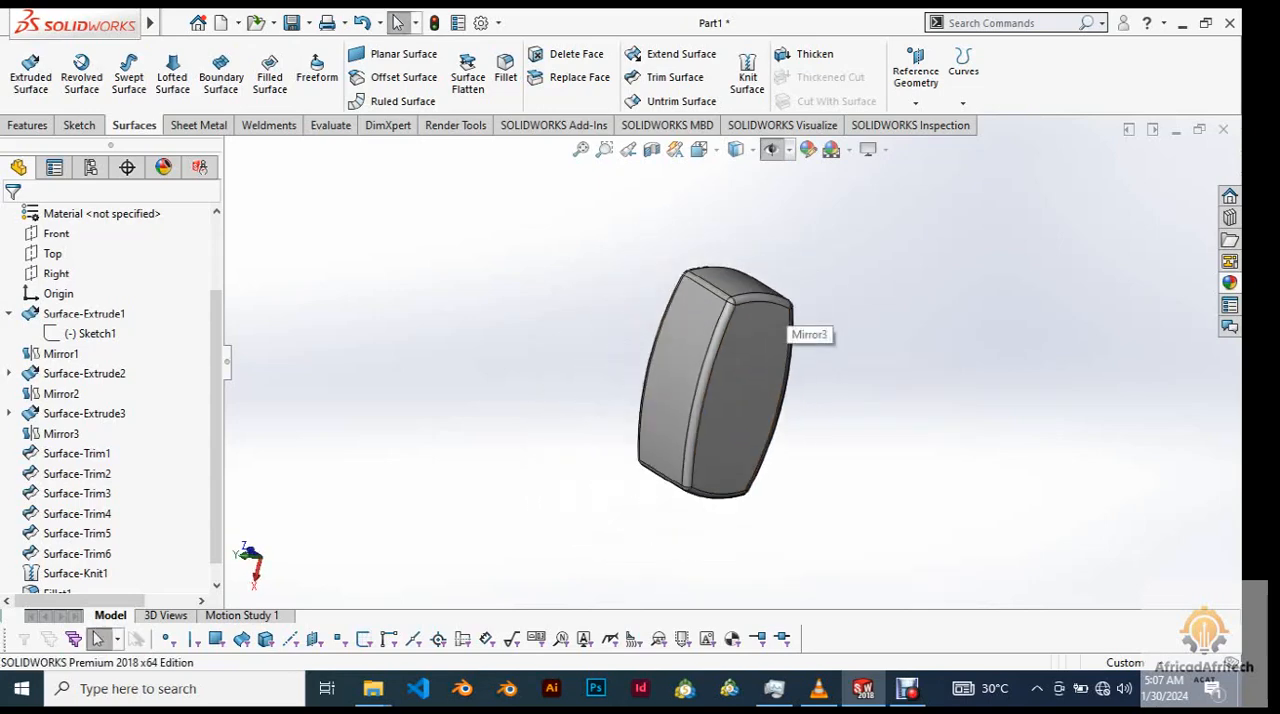
pyautogui.moveTo(790, 337); pyautogui.dragTo(614, 353, button='middle')
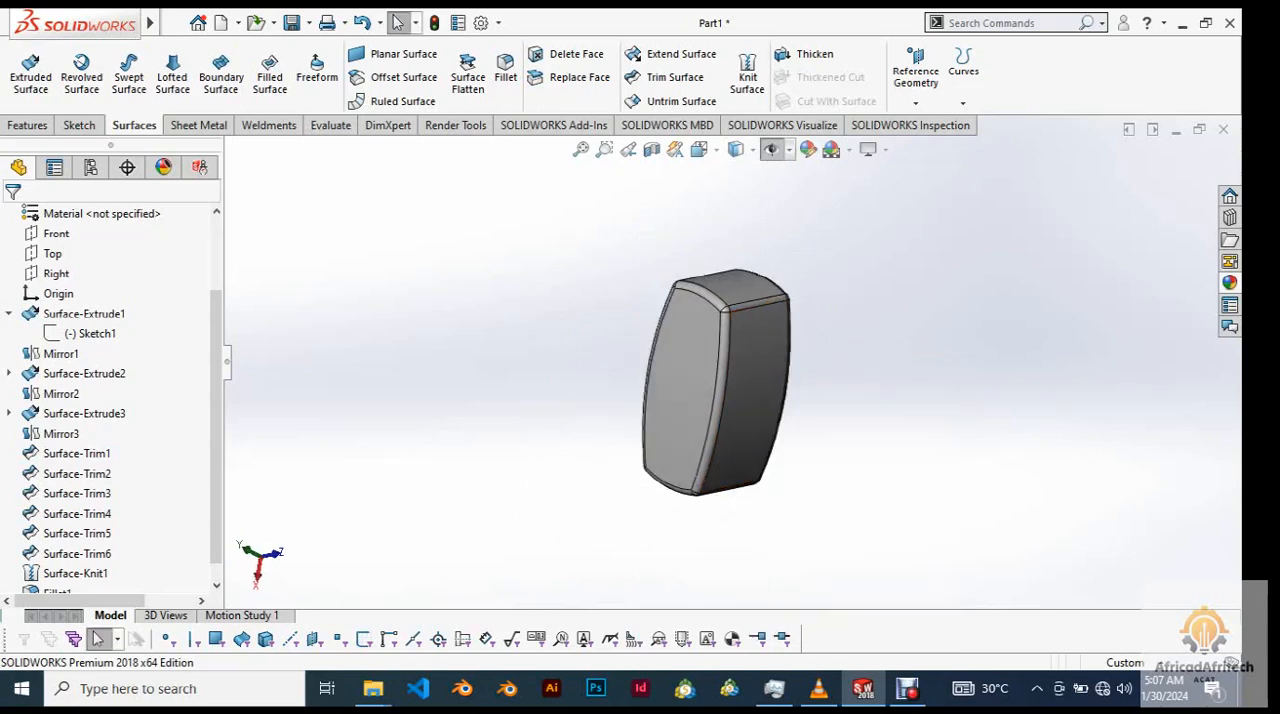
pyautogui.scroll(-2, 869, 308)
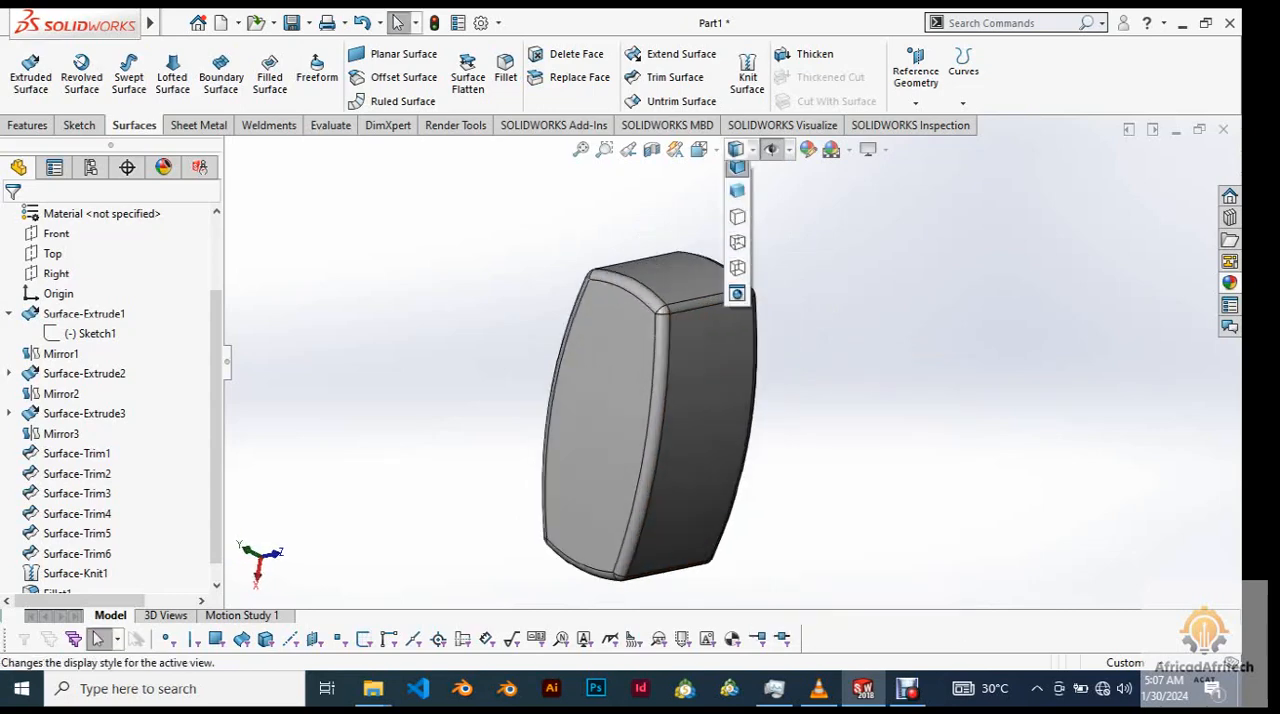